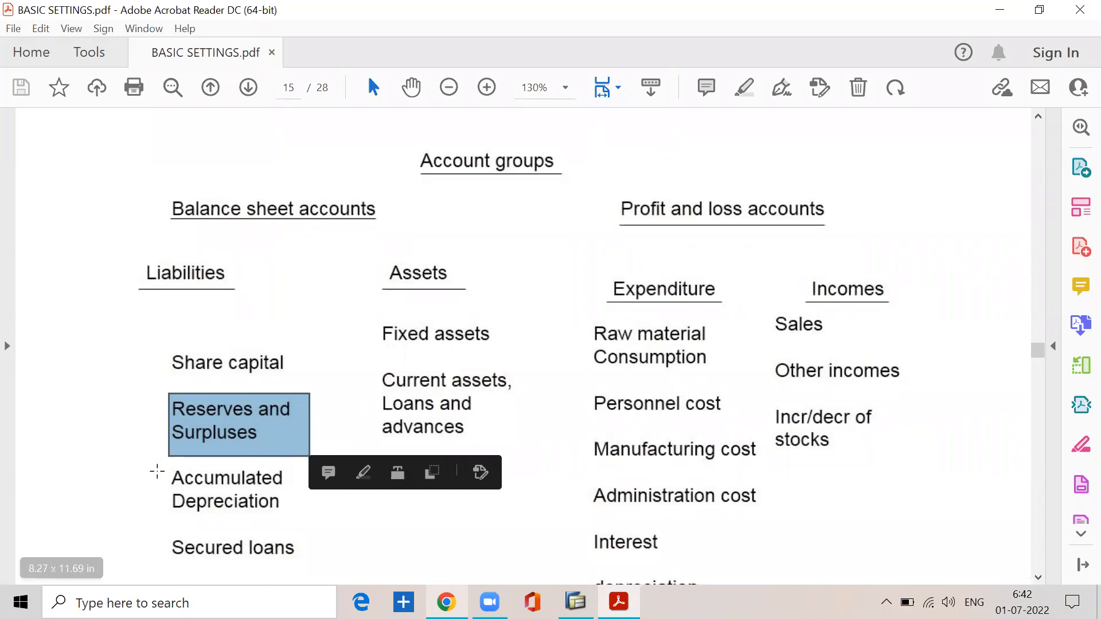
Step: Review the Liabilities groups in the account groups chart, selecting Accumulated Depreciation, Secured loans, and Current liabilities and provisions in turn
{"action": "left_click_drag", "start_coordinate": [156, 472], "coordinate": [319, 510]}
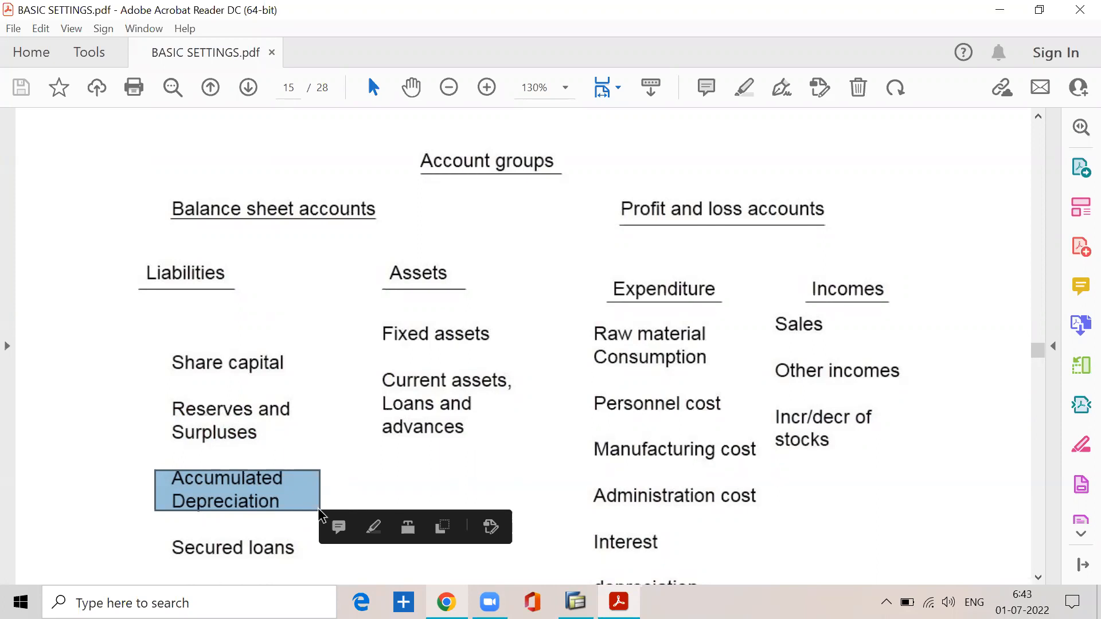
{"action": "scroll", "coordinate": [316, 510], "scroll_direction": "down", "scroll_amount": 3}
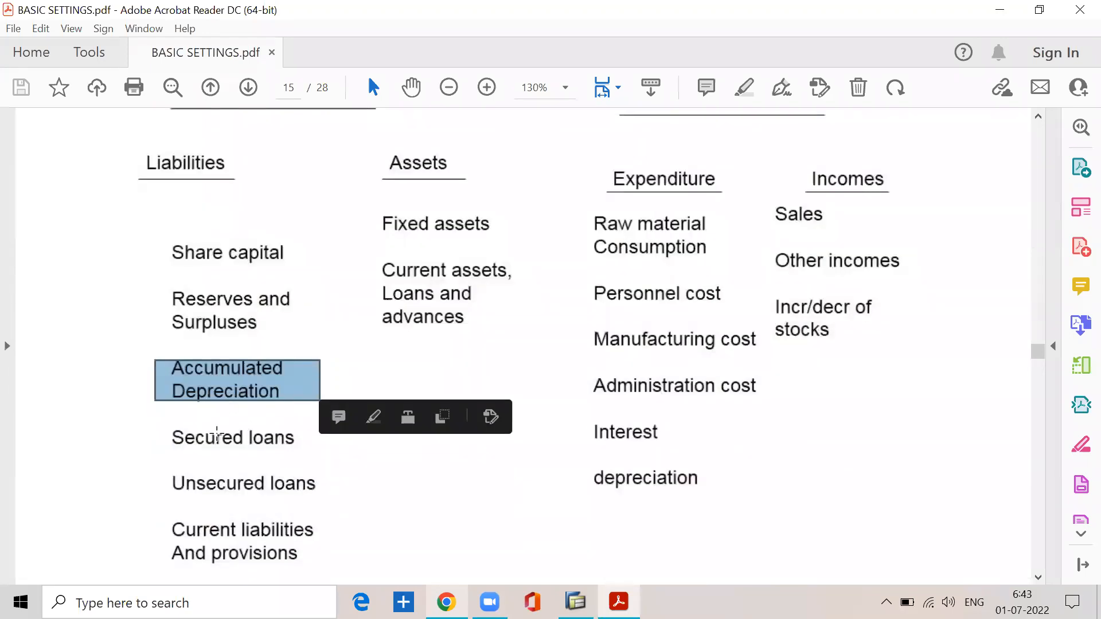
{"action": "left_click_drag", "start_coordinate": [149, 416], "coordinate": [328, 468]}
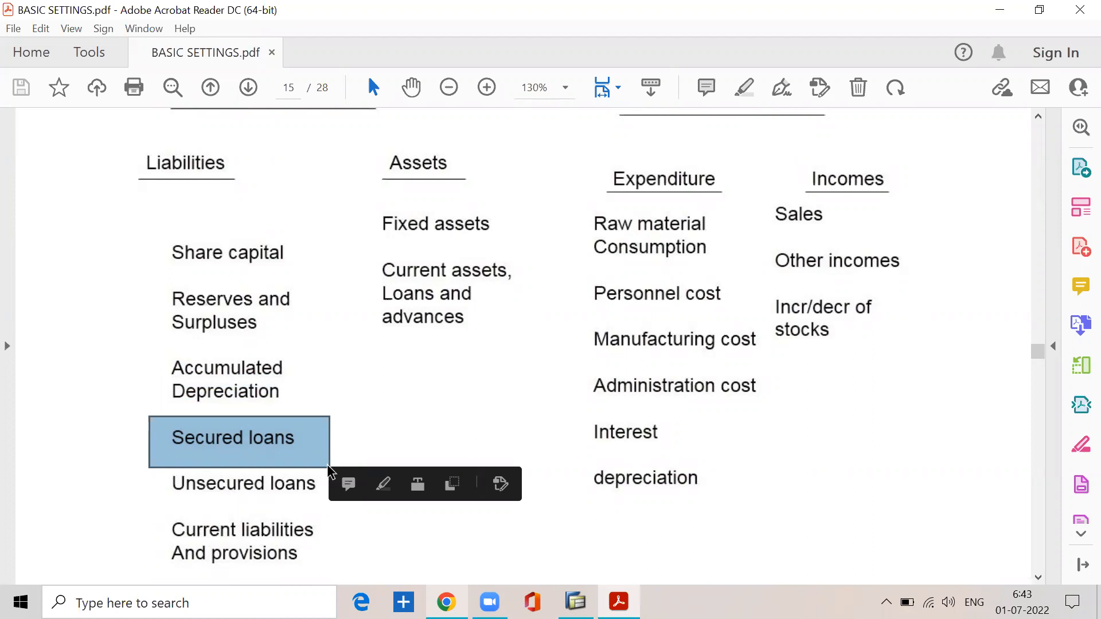
{"action": "scroll", "coordinate": [328, 467], "scroll_direction": "down", "scroll_amount": 2}
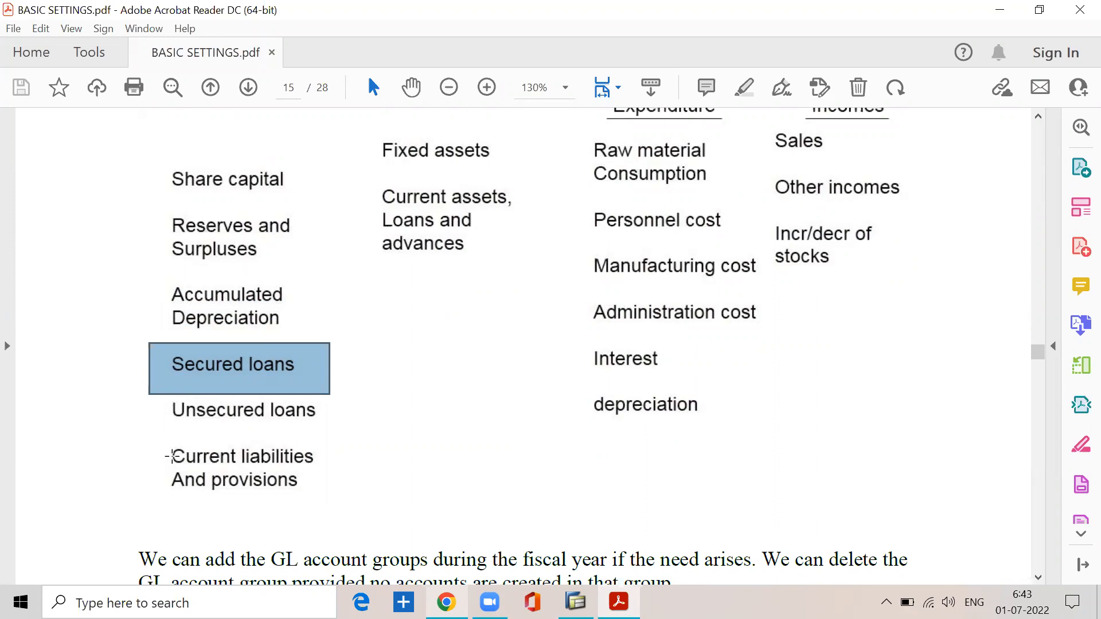
{"action": "left_click_drag", "start_coordinate": [168, 446], "coordinate": [348, 494]}
{"action": "left_click", "coordinate": [413, 408]}
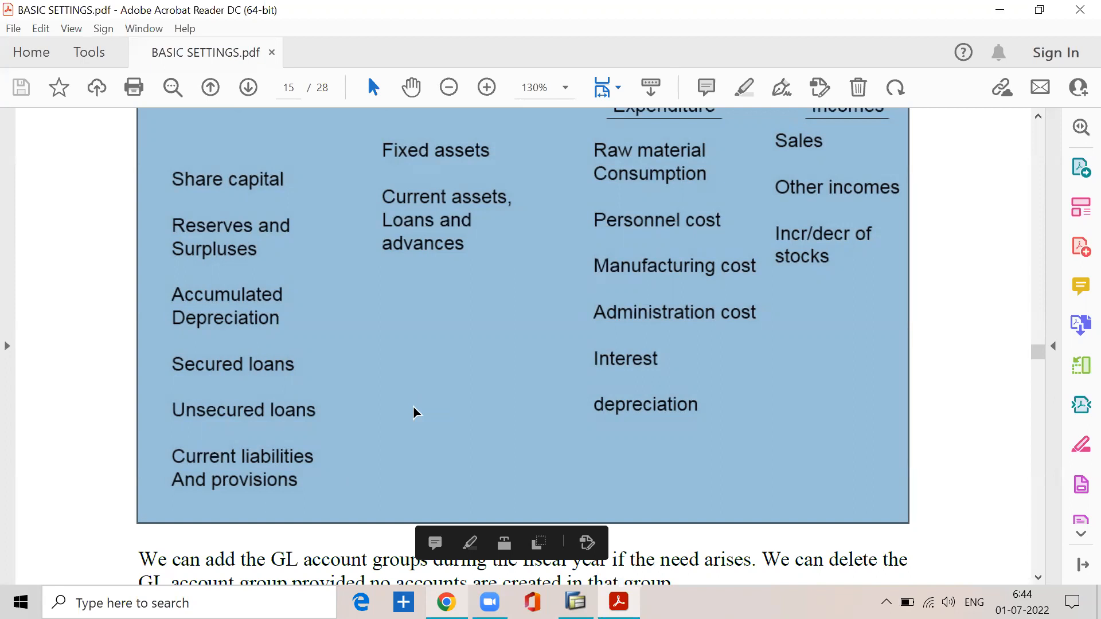
{"action": "scroll", "coordinate": [414, 407], "scroll_direction": "up", "scroll_amount": 1}
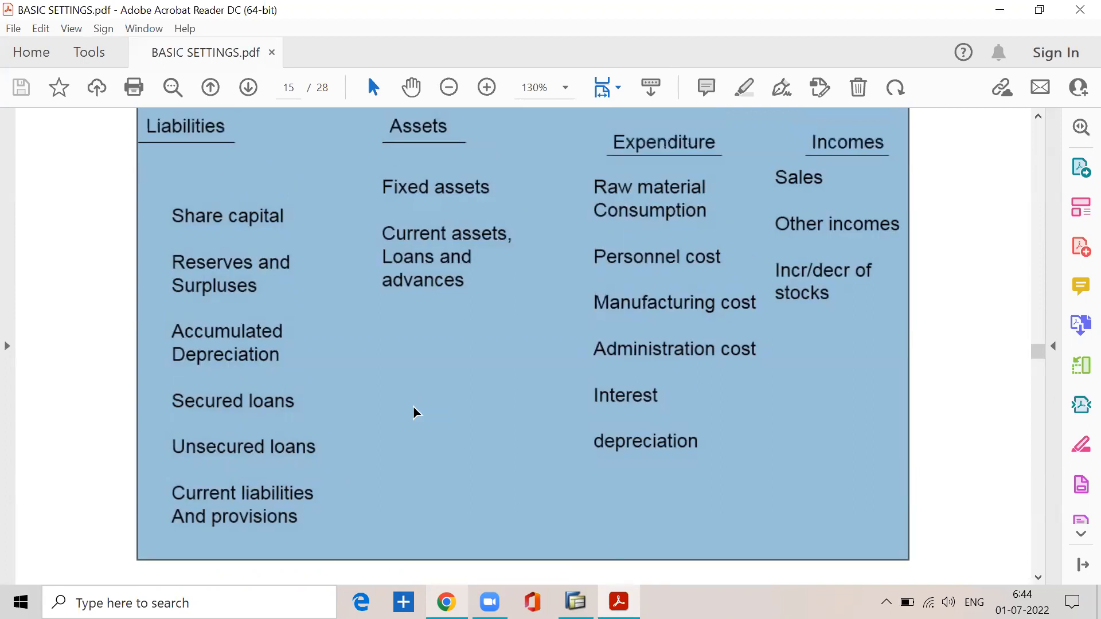
{"action": "left_click", "coordinate": [414, 407]}
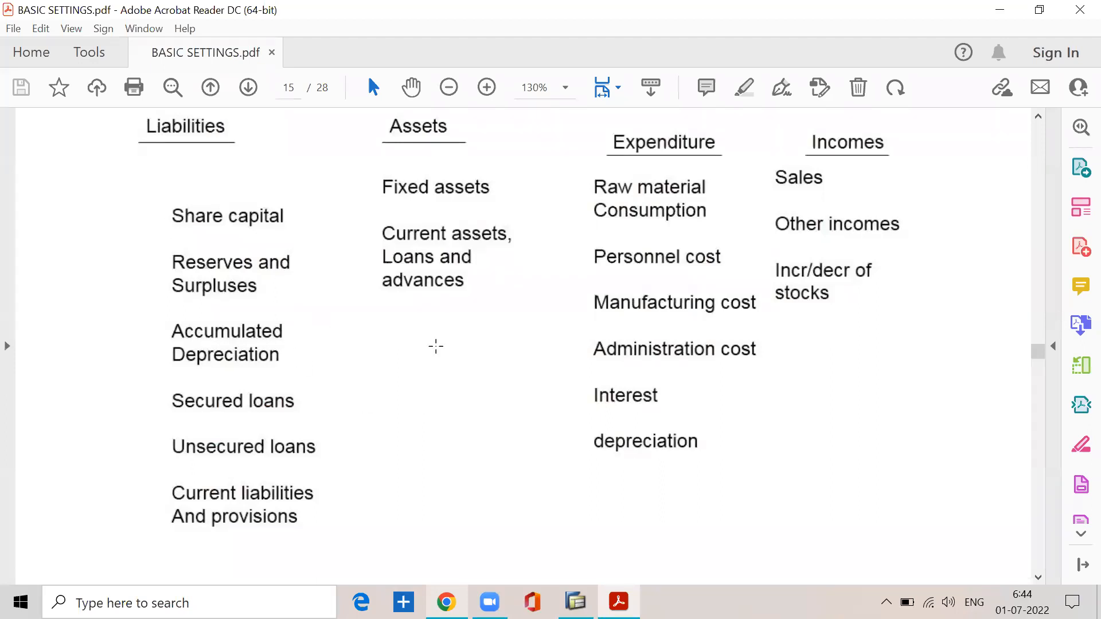
Step: Review the Assets column by selecting its heading, Fixed assets, and Current assets, Loans and advances, then clear the selection
{"action": "scroll", "coordinate": [436, 346], "scroll_direction": "up", "scroll_amount": 3}
{"action": "left_click_drag", "start_coordinate": [391, 221], "coordinate": [459, 254]}
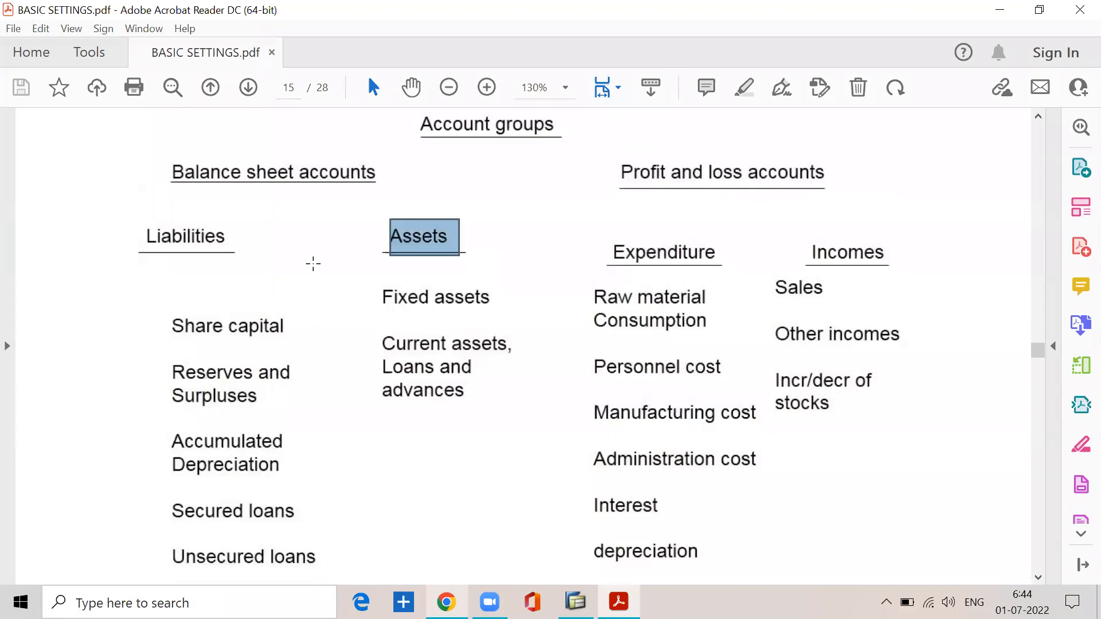
{"action": "left_click_drag", "start_coordinate": [375, 310], "coordinate": [508, 272]}
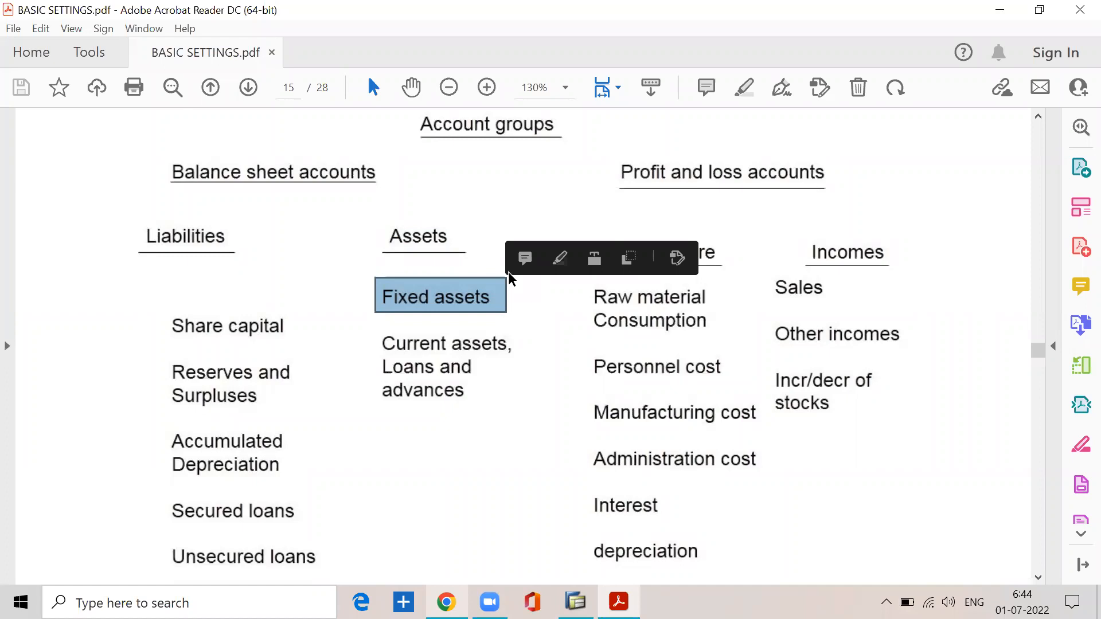
{"action": "left_click_drag", "start_coordinate": [368, 331], "coordinate": [548, 429]}
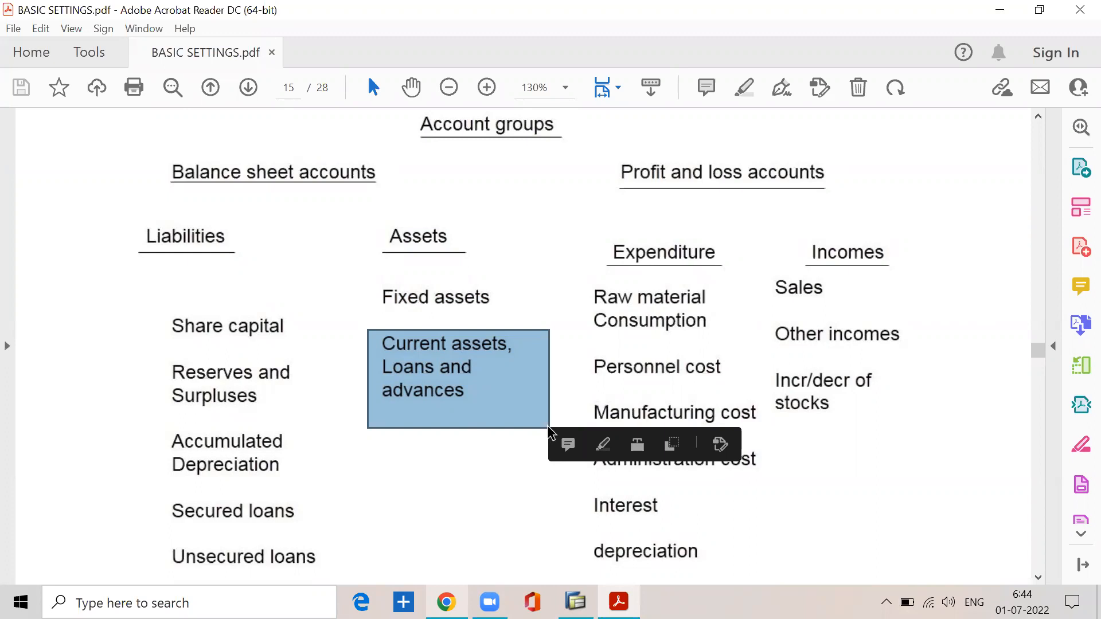
{"action": "left_click", "coordinate": [493, 385]}
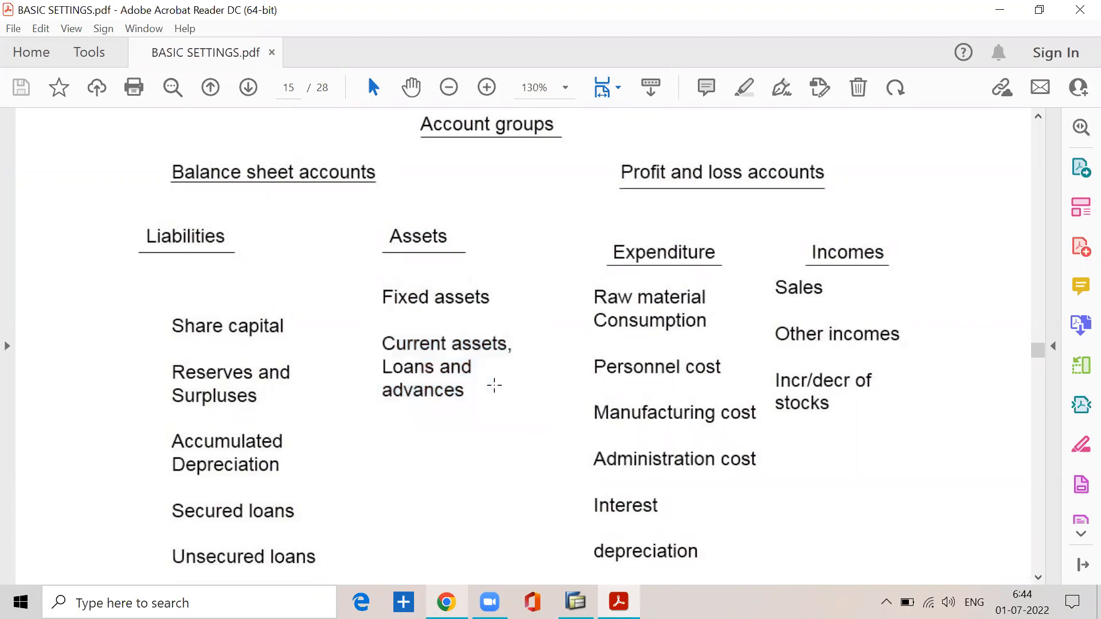
Step: Go through the Expenditure groups from Raw material Consumption and Personnel cost down to Interest and depreciation, marking entries in turn
{"action": "left_click_drag", "start_coordinate": [580, 278], "coordinate": [734, 343]}
{"action": "left_click_drag", "start_coordinate": [586, 343], "coordinate": [746, 399]}
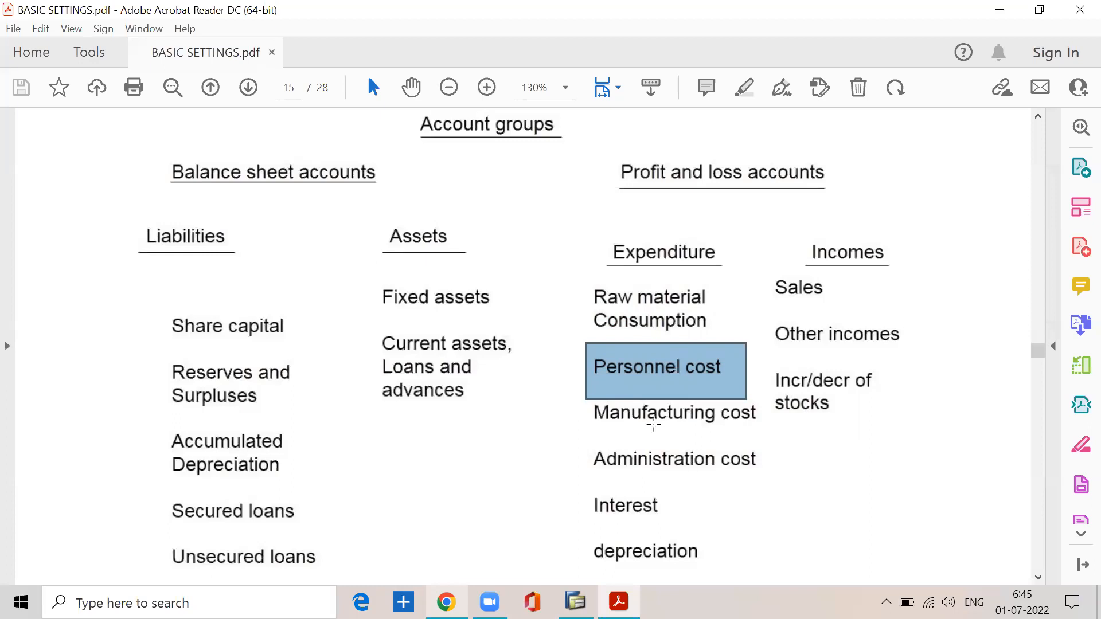
{"action": "left_click", "coordinate": [709, 437]}
{"action": "left_click", "coordinate": [609, 471]}
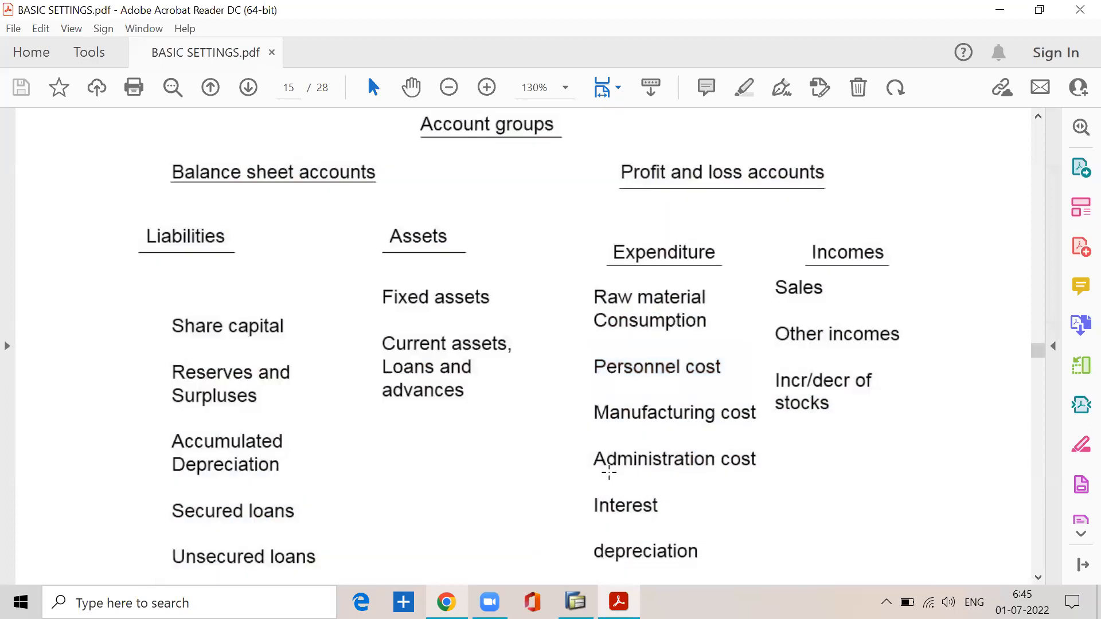
{"action": "left_click_drag", "start_coordinate": [589, 518], "coordinate": [646, 522]}
{"action": "left_click_drag", "start_coordinate": [600, 562], "coordinate": [692, 555]}
Step: Go through the Incomes groups, marking Sales, Other incomes, and Incr/decr of stocks in turn
{"action": "left_click_drag", "start_coordinate": [782, 308], "coordinate": [841, 309]}
{"action": "left_click_drag", "start_coordinate": [788, 342], "coordinate": [870, 348]}
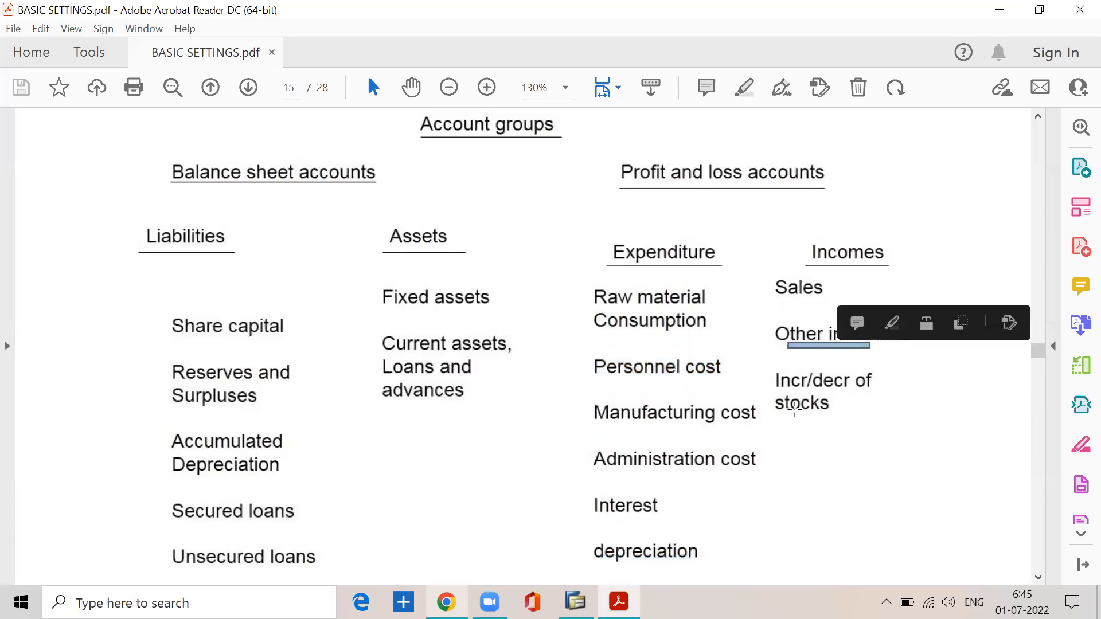
{"action": "left_click_drag", "start_coordinate": [777, 419], "coordinate": [855, 419]}
{"action": "scroll", "coordinate": [674, 456], "scroll_direction": "down", "scroll_amount": 3}
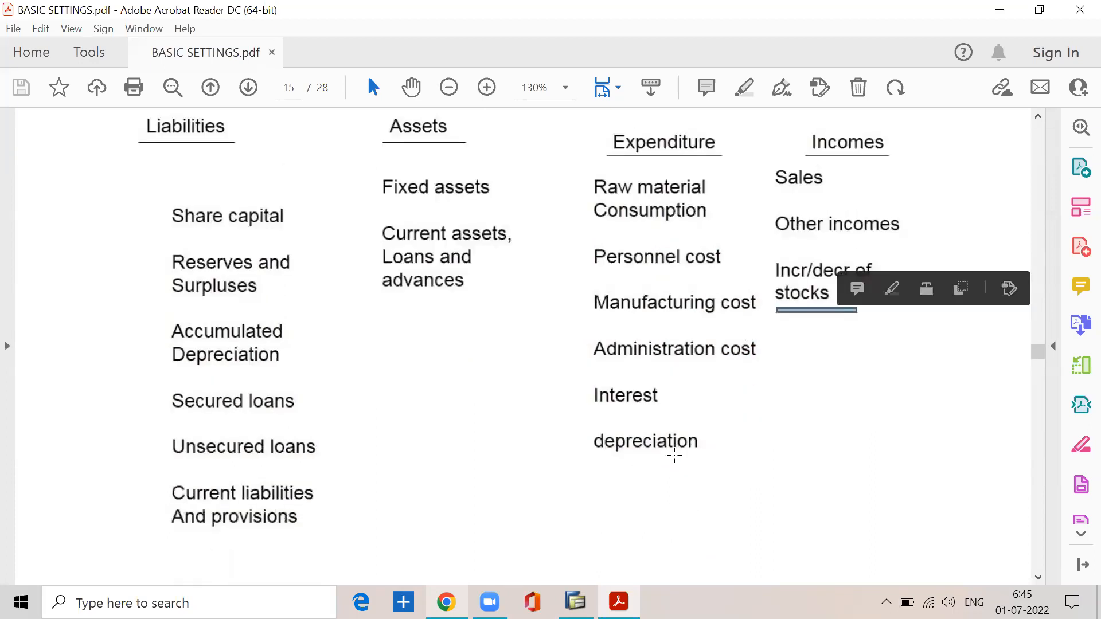
Step: Review the chart's hierarchy by selecting the two main account types, the four category headings, and the block of groups beneath them
{"action": "scroll", "coordinate": [674, 455], "scroll_direction": "up", "scroll_amount": 3}
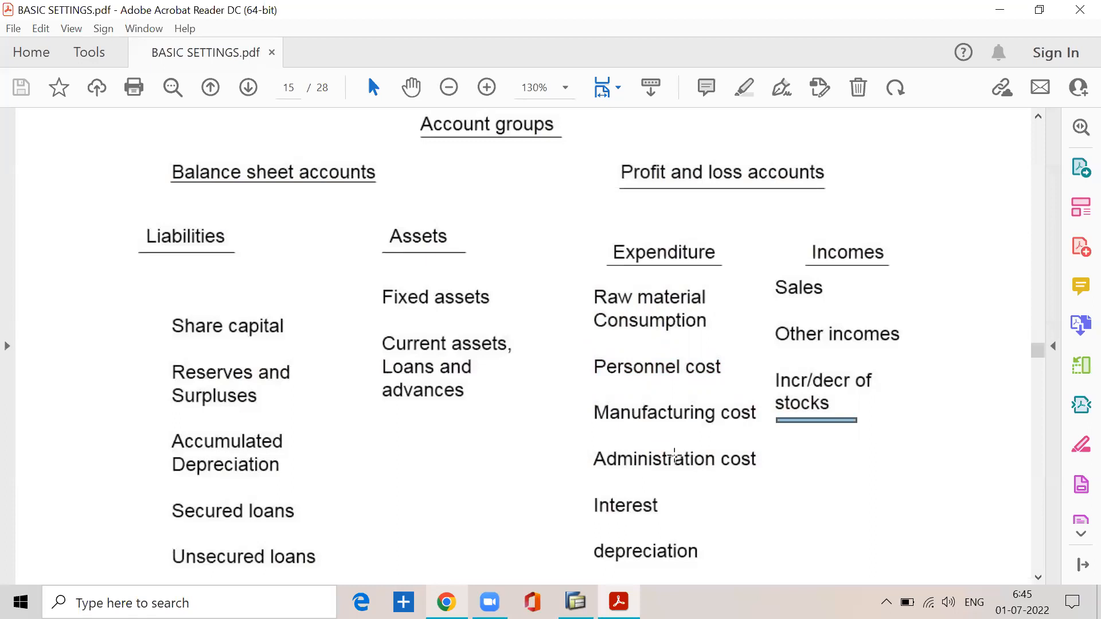
{"action": "scroll", "coordinate": [675, 456], "scroll_direction": "up", "scroll_amount": 1}
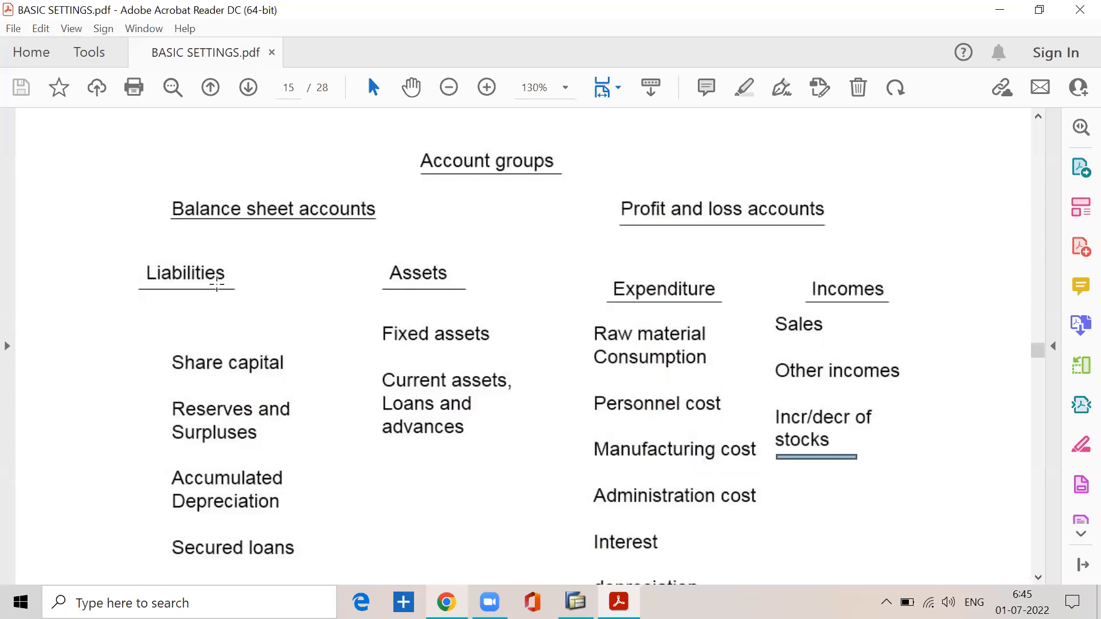
{"action": "left_click_drag", "start_coordinate": [162, 187], "coordinate": [843, 231]}
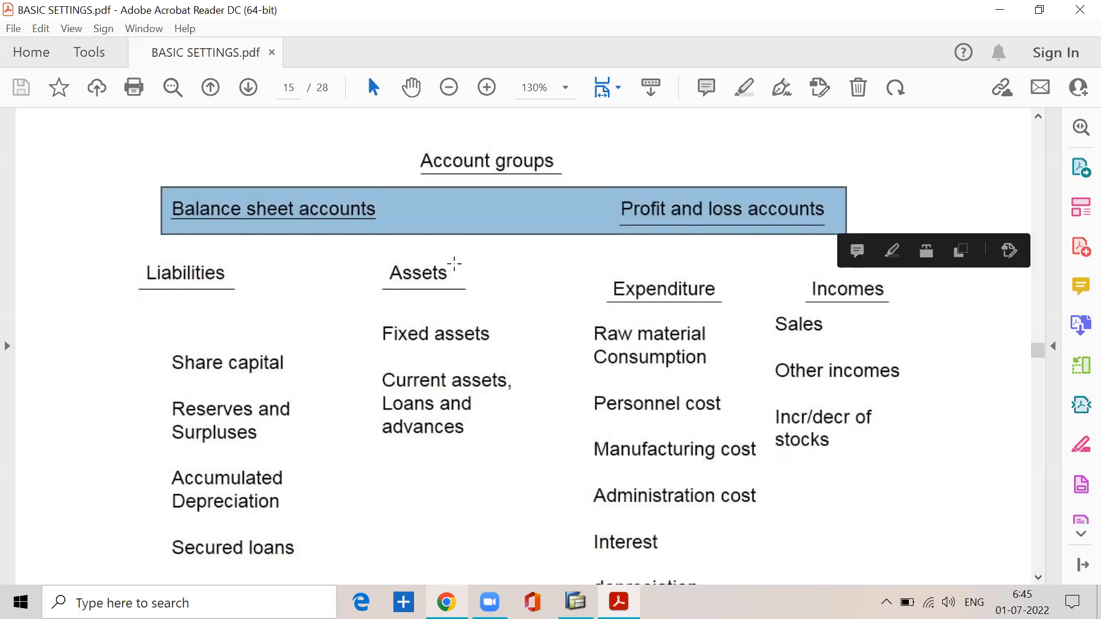
{"action": "left_click_drag", "start_coordinate": [202, 289], "coordinate": [896, 308]}
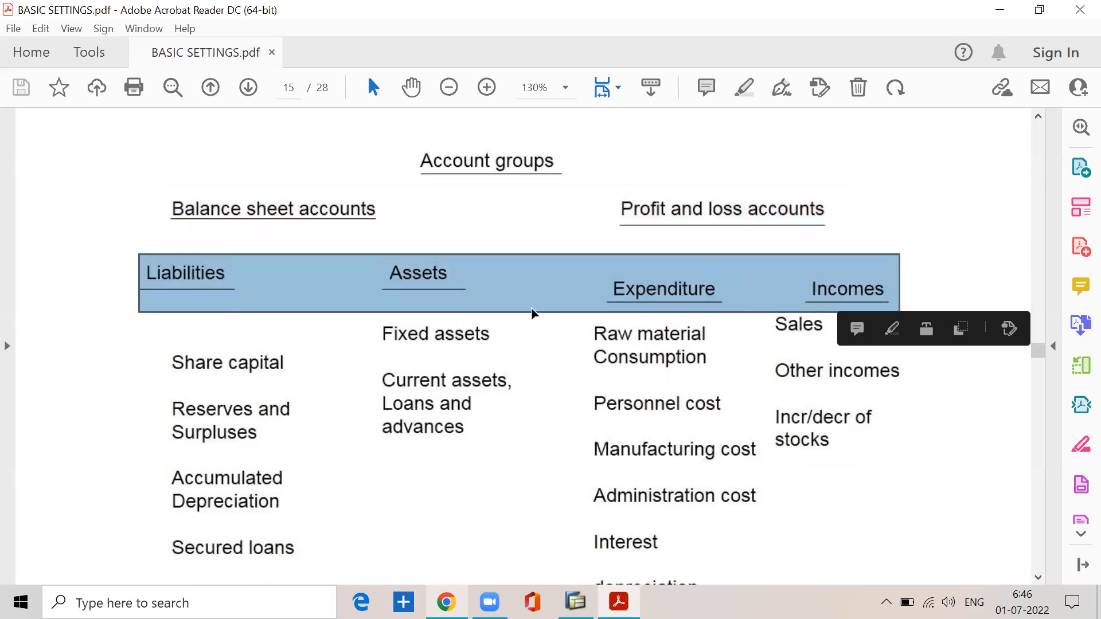
{"action": "scroll", "coordinate": [326, 321], "scroll_direction": "down", "scroll_amount": 2}
{"action": "left_click", "coordinate": [135, 242]}
{"action": "left_click_drag", "start_coordinate": [148, 238], "coordinate": [978, 559]}
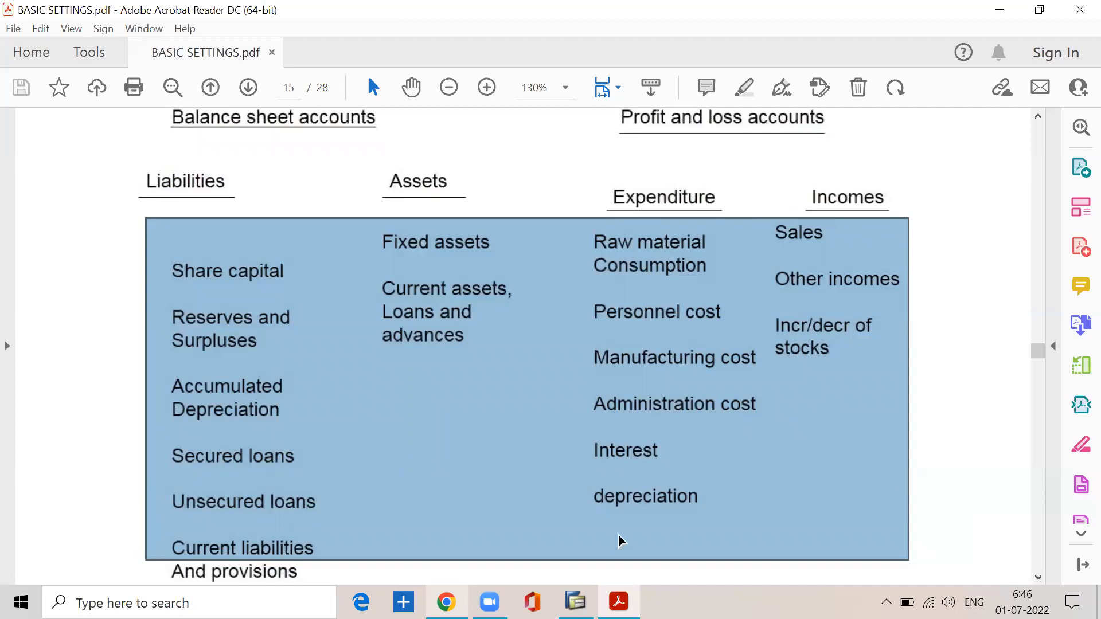
Step: Compare the Balance sheet and Profit and loss headings with the account groups again, selecting the heading row and the block of groups
{"action": "scroll", "coordinate": [196, 375], "scroll_direction": "up", "scroll_amount": 4}
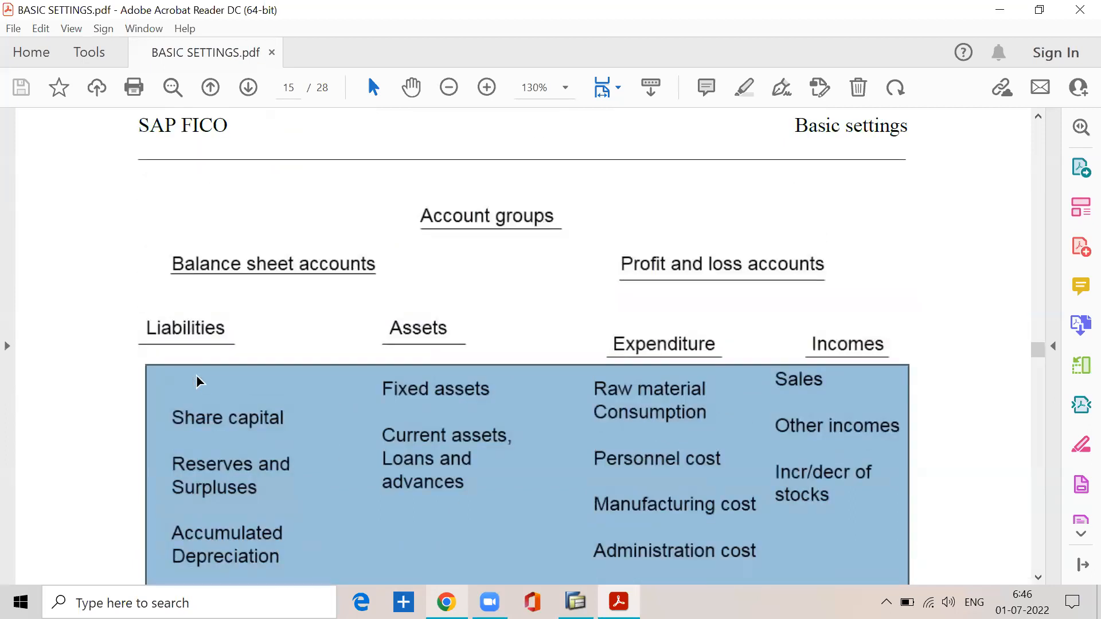
{"action": "scroll", "coordinate": [196, 375], "scroll_direction": "up", "scroll_amount": 1}
{"action": "left_click_drag", "start_coordinate": [171, 280], "coordinate": [844, 346]}
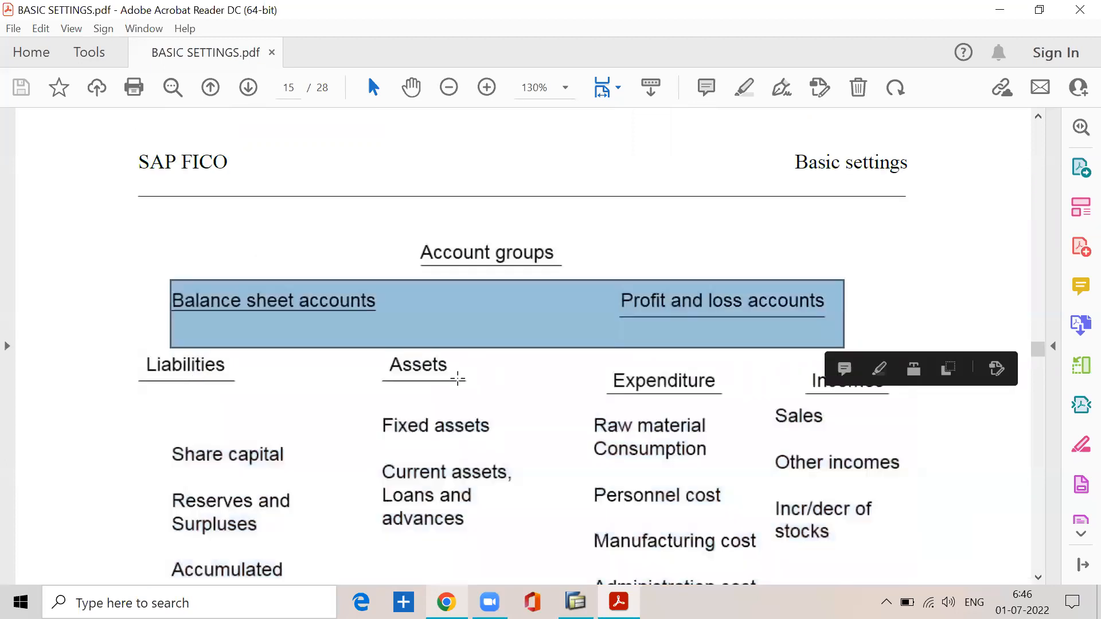
{"action": "scroll", "coordinate": [376, 415], "scroll_direction": "down", "scroll_amount": 8}
{"action": "scroll", "coordinate": [372, 417], "scroll_direction": "up", "scroll_amount": 1}
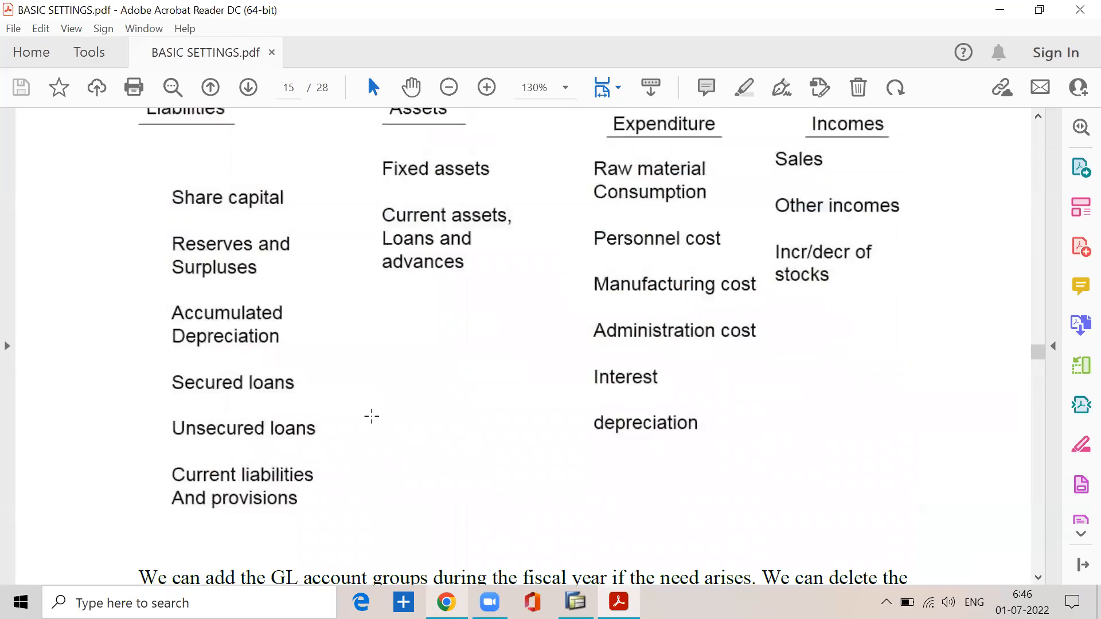
{"action": "scroll", "coordinate": [372, 417], "scroll_direction": "up", "scroll_amount": 1}
{"action": "left_click_drag", "start_coordinate": [151, 194], "coordinate": [980, 521]}
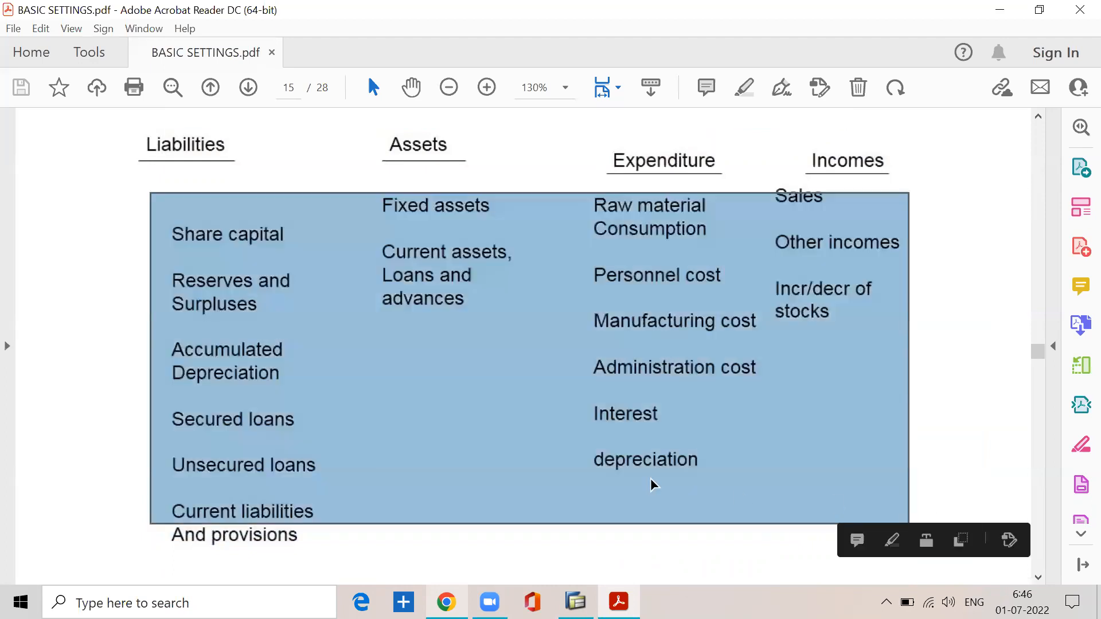
Step: Read the paragraph on adding and deleting GL account groups, selecting the fiscal-year rule and the no-accounts condition
{"action": "scroll", "coordinate": [650, 478], "scroll_direction": "down", "scroll_amount": 7}
{"action": "left_click_drag", "start_coordinate": [139, 358], "coordinate": [743, 367]}
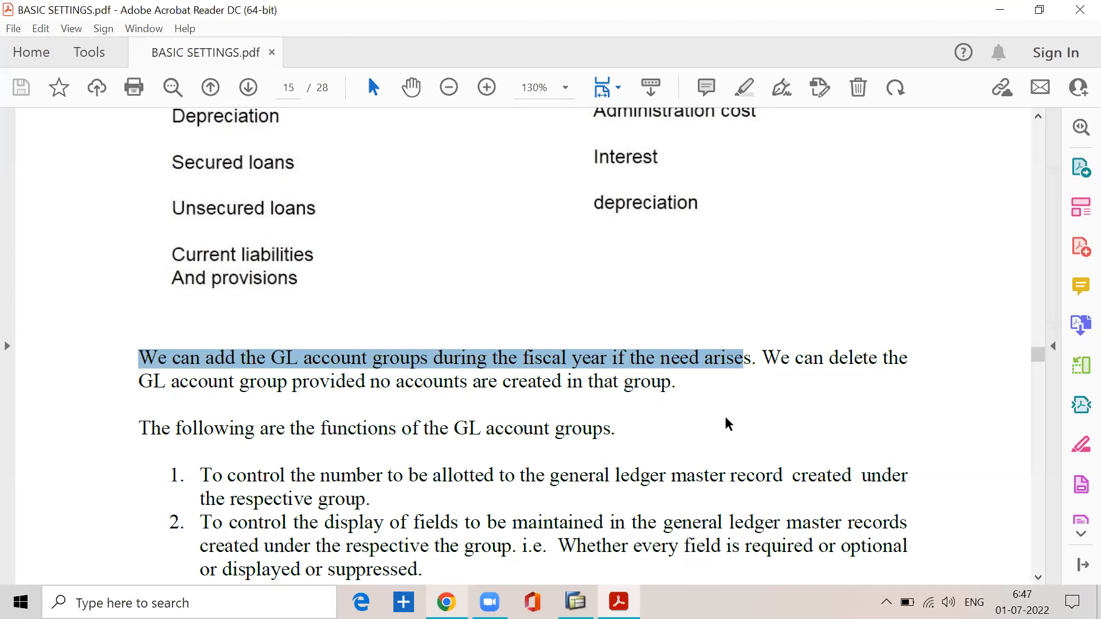
{"action": "left_click_drag", "start_coordinate": [761, 357], "coordinate": [909, 364]}
{"action": "left_click_drag", "start_coordinate": [289, 386], "coordinate": [675, 393]}
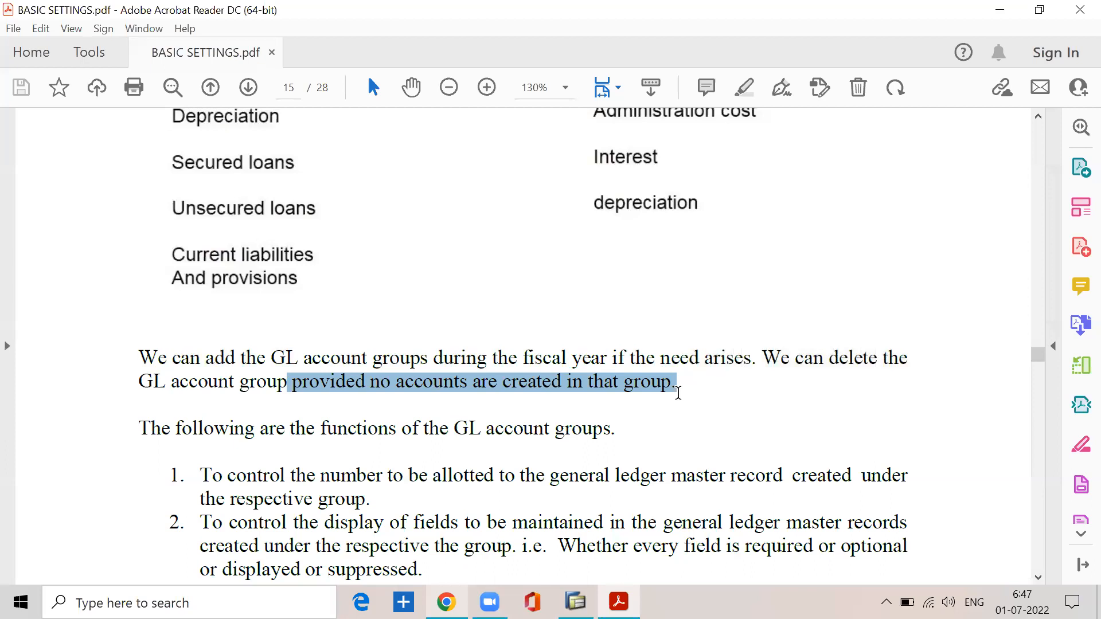
Step: Read the functions of the GL account groups, selecting the introductory line, the number-control point, and the field-display point
{"action": "left_click_drag", "start_coordinate": [139, 418], "coordinate": [585, 443]}
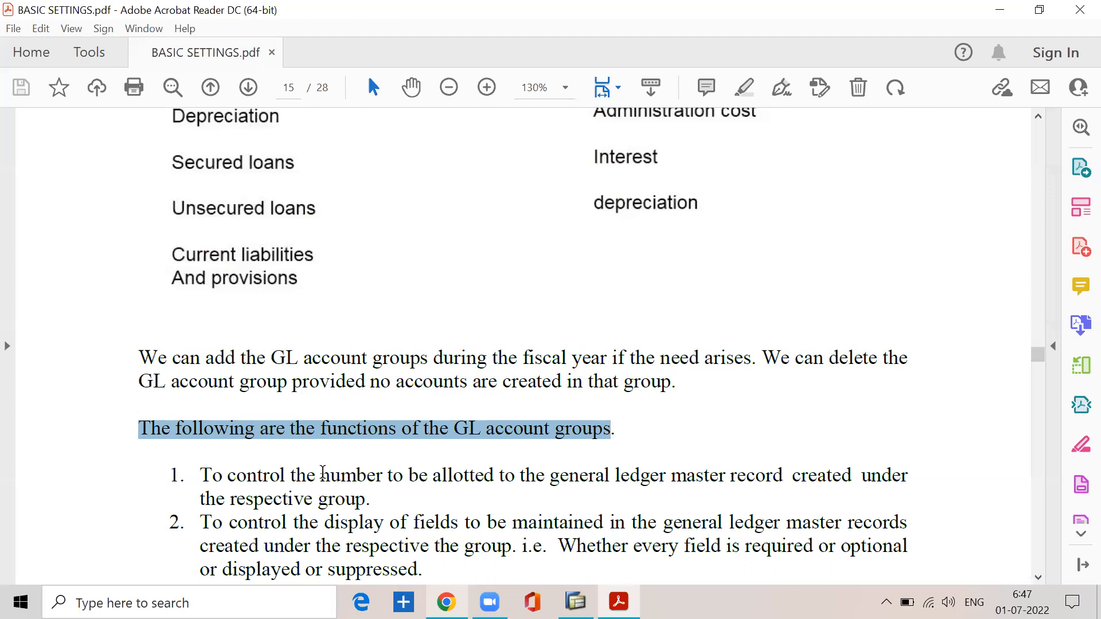
{"action": "scroll", "coordinate": [323, 474], "scroll_direction": "down", "scroll_amount": 1}
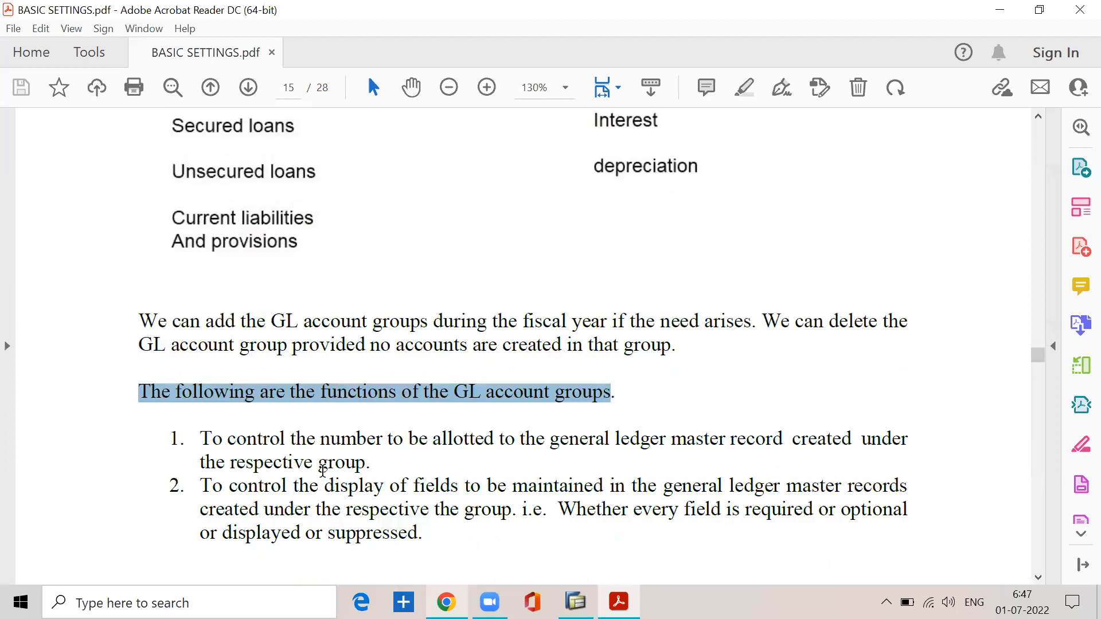
{"action": "left_click_drag", "start_coordinate": [201, 439], "coordinate": [911, 433]}
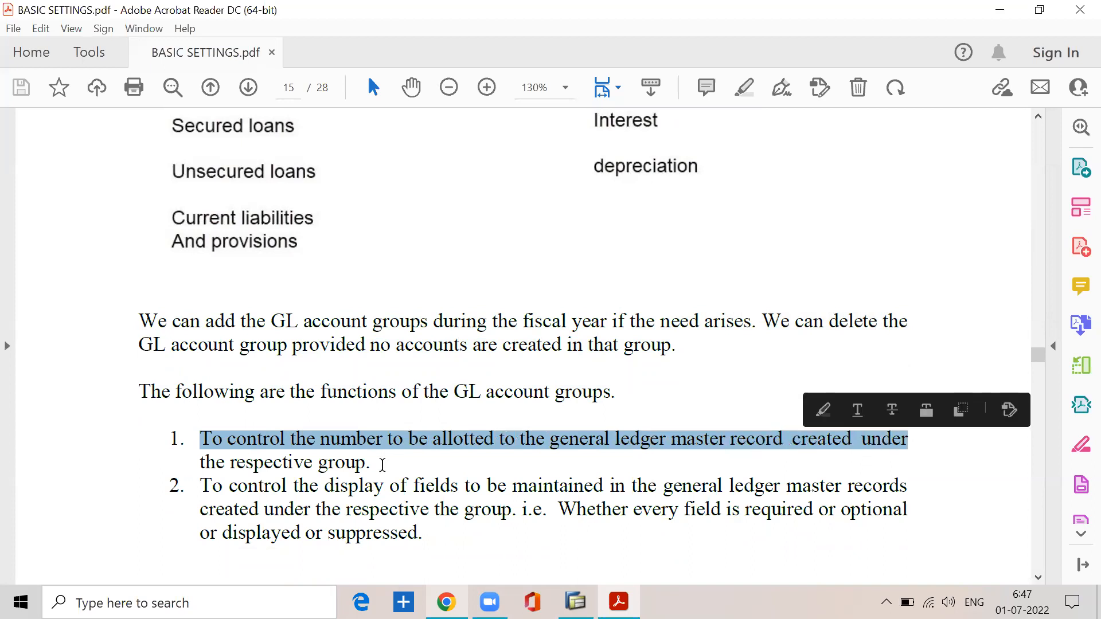
{"action": "left_click", "coordinate": [395, 444]}
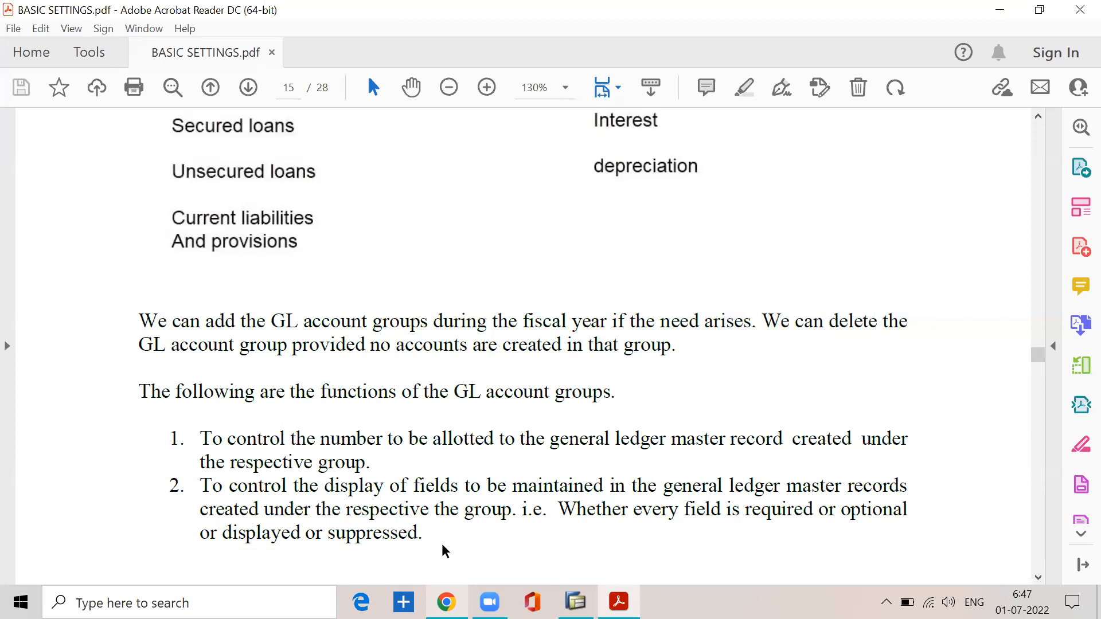
{"action": "left_click_drag", "start_coordinate": [200, 436], "coordinate": [371, 464]}
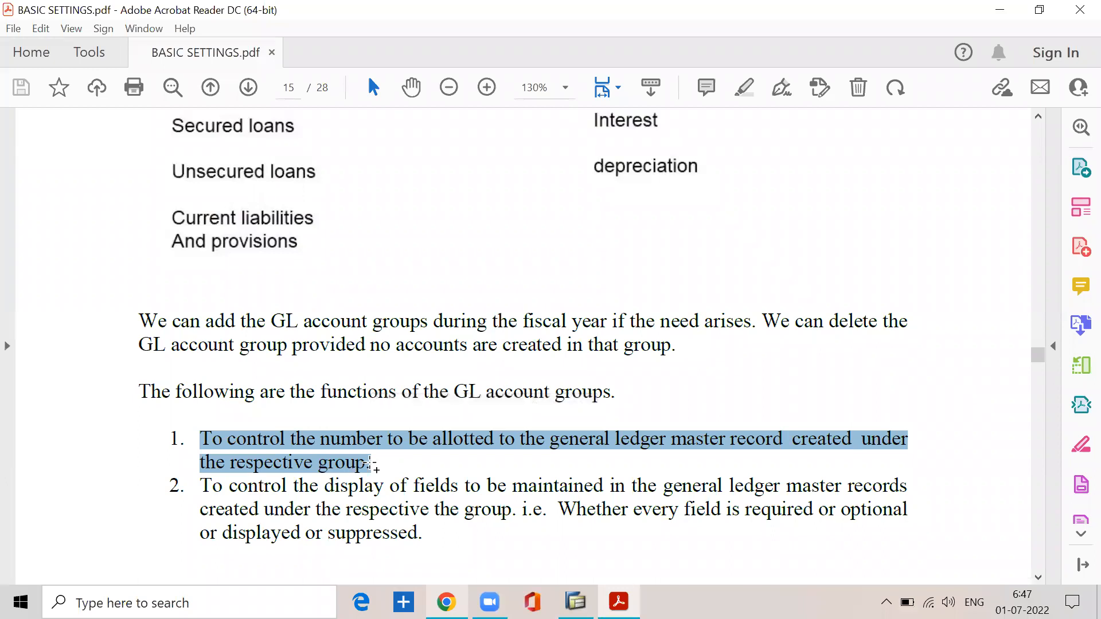
{"action": "left_click_drag", "start_coordinate": [201, 485], "coordinate": [422, 535]}
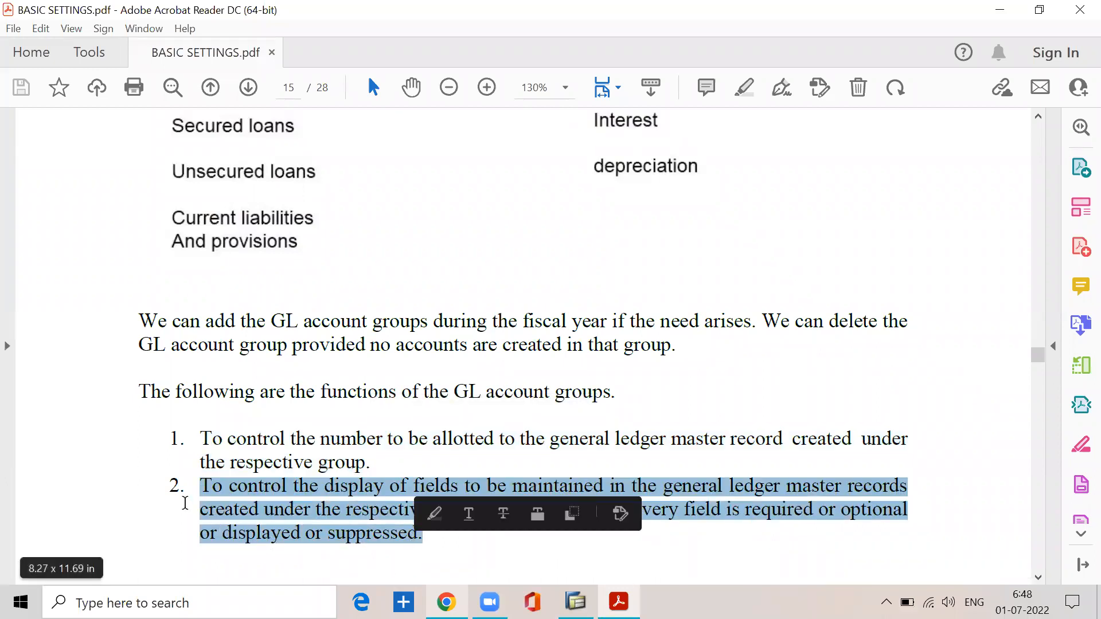
{"action": "left_click", "coordinate": [144, 419]}
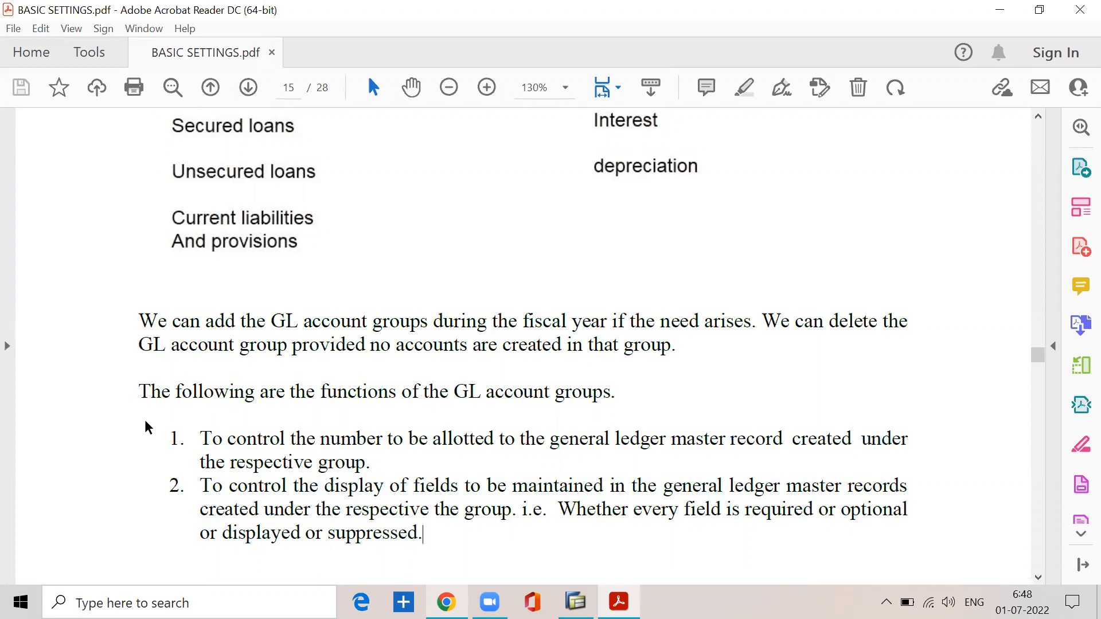
{"action": "left_click_drag", "start_coordinate": [200, 439], "coordinate": [896, 445]}
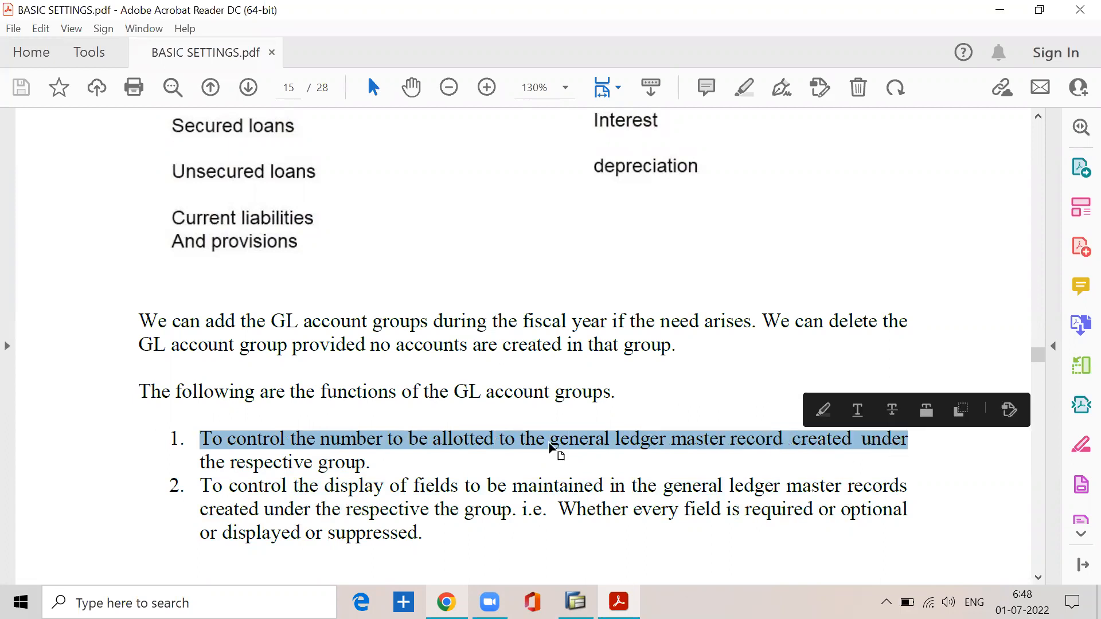
{"action": "left_click", "coordinate": [388, 466]}
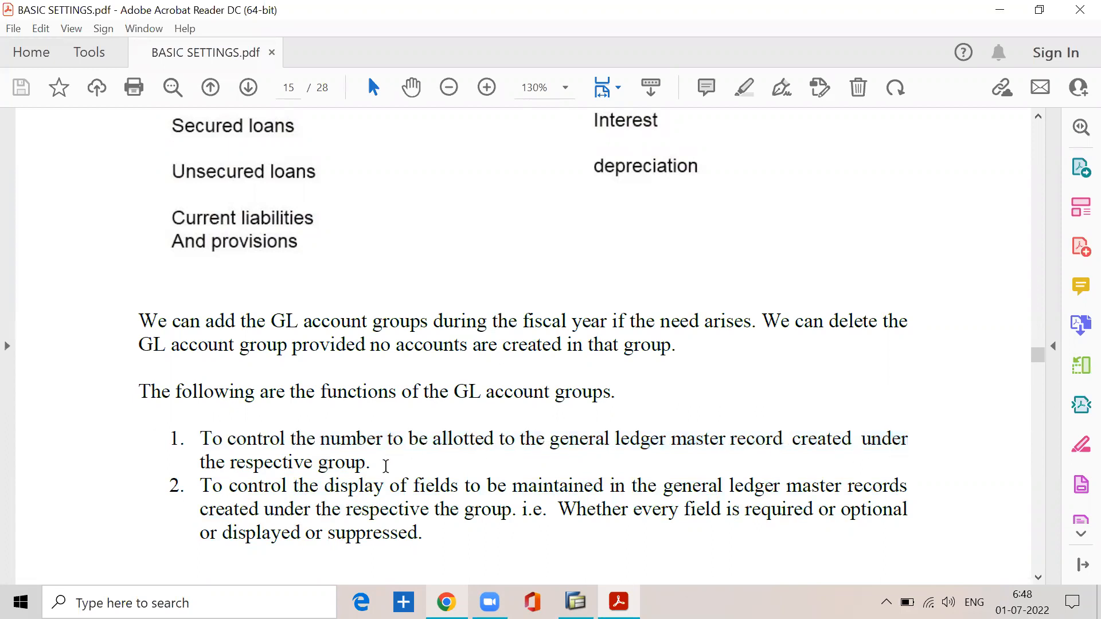
Step: Read the second function on controlling field display, selecting its first line, the required-or-optional clause, and the whole point
{"action": "scroll", "coordinate": [386, 466], "scroll_direction": "down", "scroll_amount": 1}
{"action": "left_click_drag", "start_coordinate": [200, 450], "coordinate": [905, 450]}
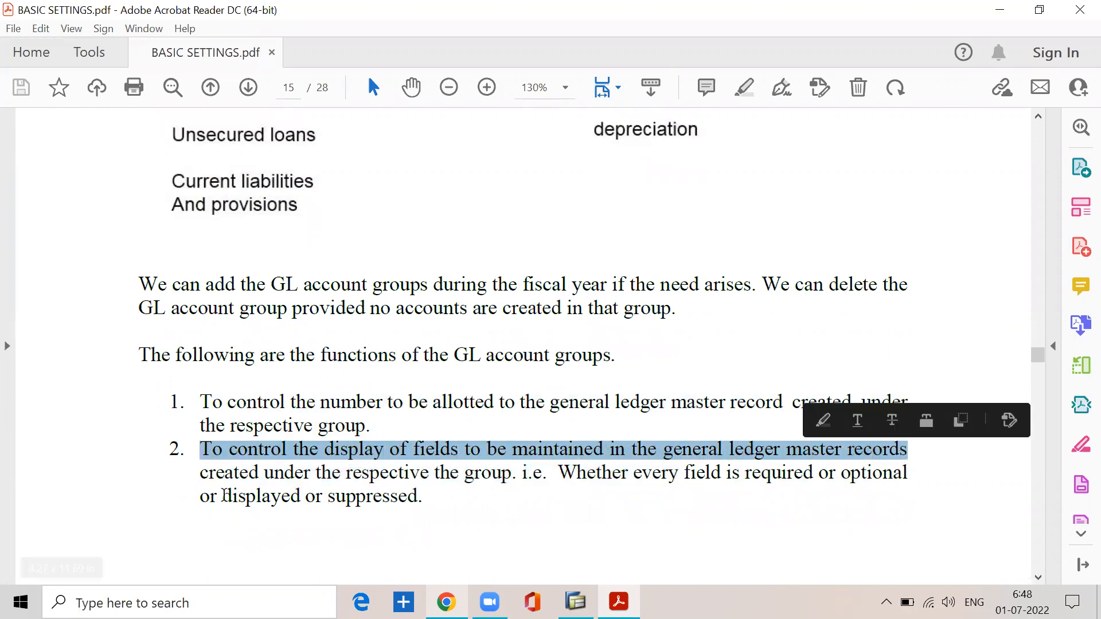
{"action": "left_click_drag", "start_coordinate": [268, 474], "coordinate": [896, 471]}
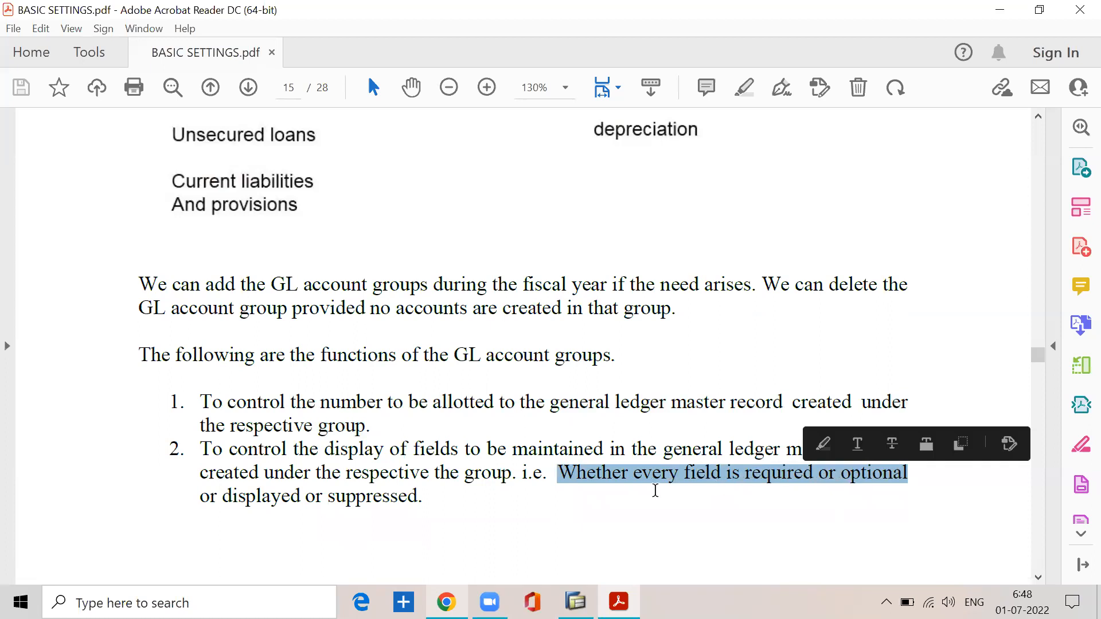
{"action": "left_click", "coordinate": [436, 497]}
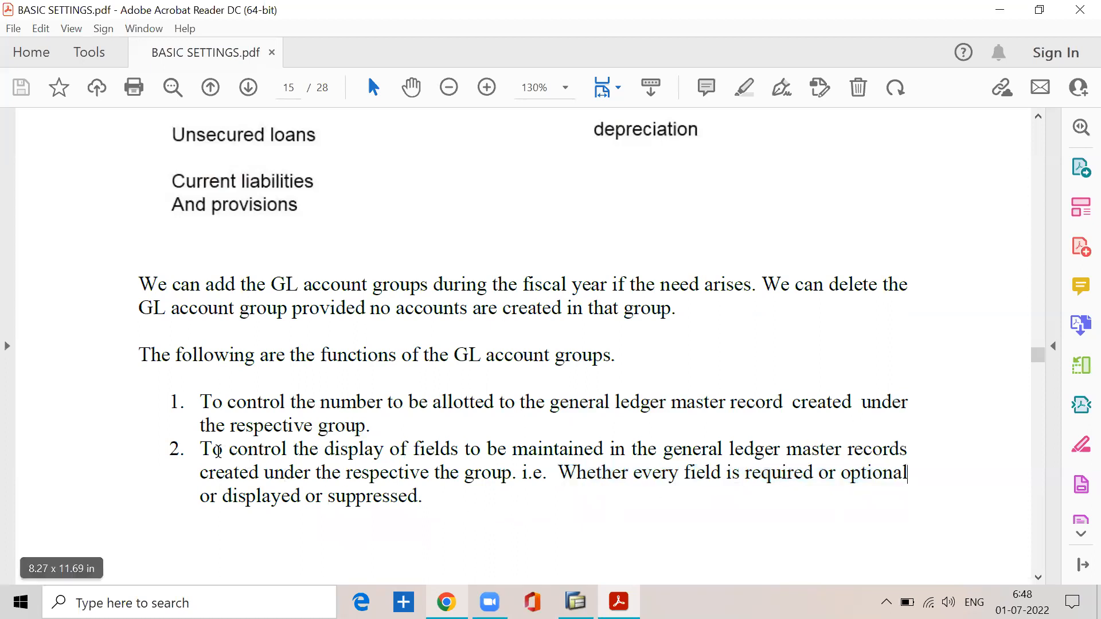
{"action": "left_click_drag", "start_coordinate": [205, 449], "coordinate": [418, 496]}
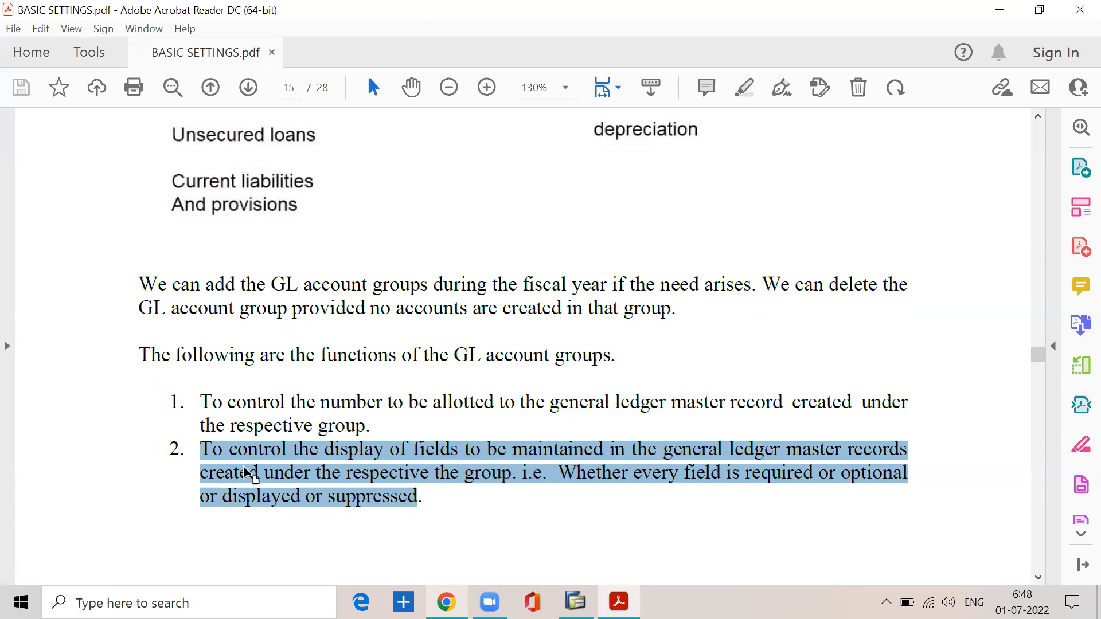
Step: Recheck the account groups chart, then select the "same as above" path note before the New Entries table on page 16
{"action": "scroll", "coordinate": [364, 499], "scroll_direction": "up", "scroll_amount": 8}
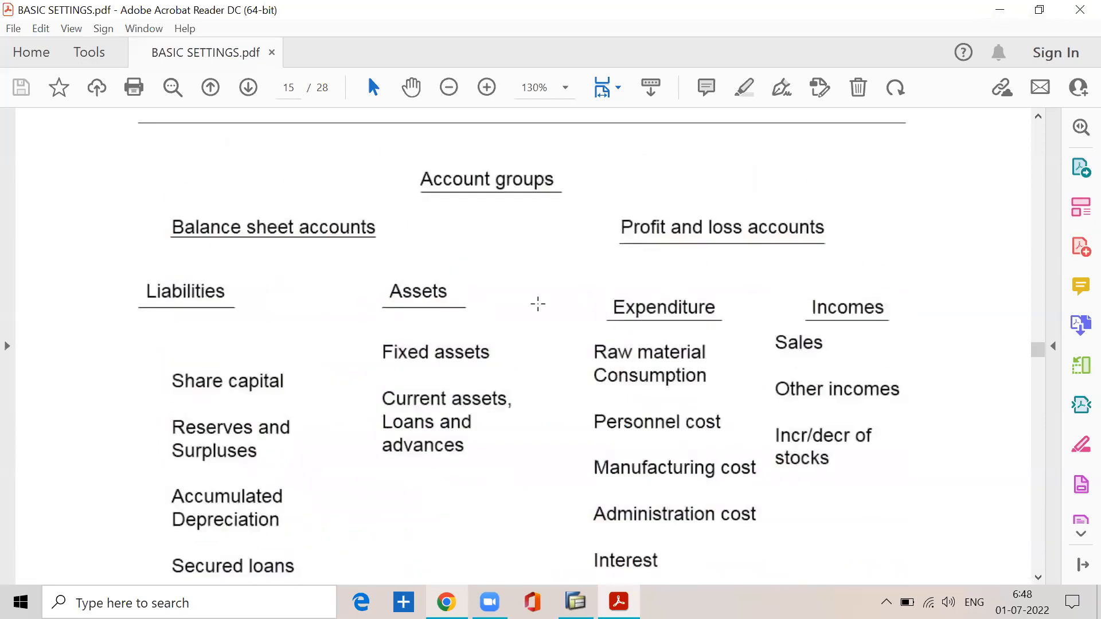
{"action": "scroll", "coordinate": [459, 293], "scroll_direction": "down", "scroll_amount": 3}
{"action": "scroll", "coordinate": [453, 296], "scroll_direction": "down", "scroll_amount": 15}
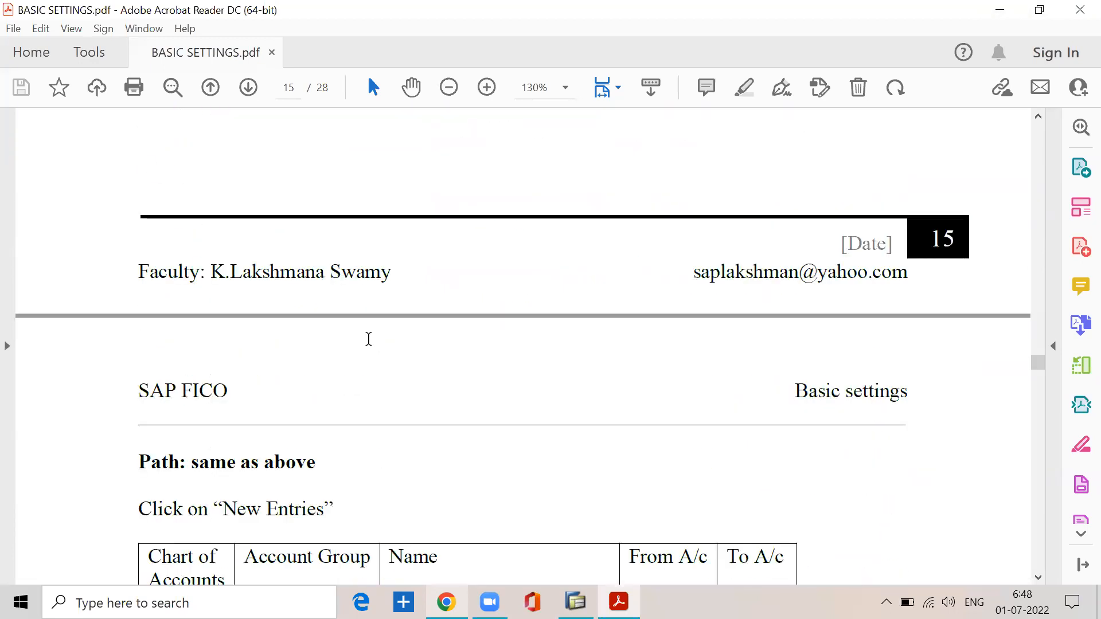
{"action": "left_click_drag", "start_coordinate": [191, 279], "coordinate": [315, 280]}
Step: Find the SPRO menu path for G/L accounts preparations on page 14, select it, and continue to Step 3.3 Define account groups
{"action": "scroll", "coordinate": [485, 296], "scroll_direction": "up", "scroll_amount": 12}
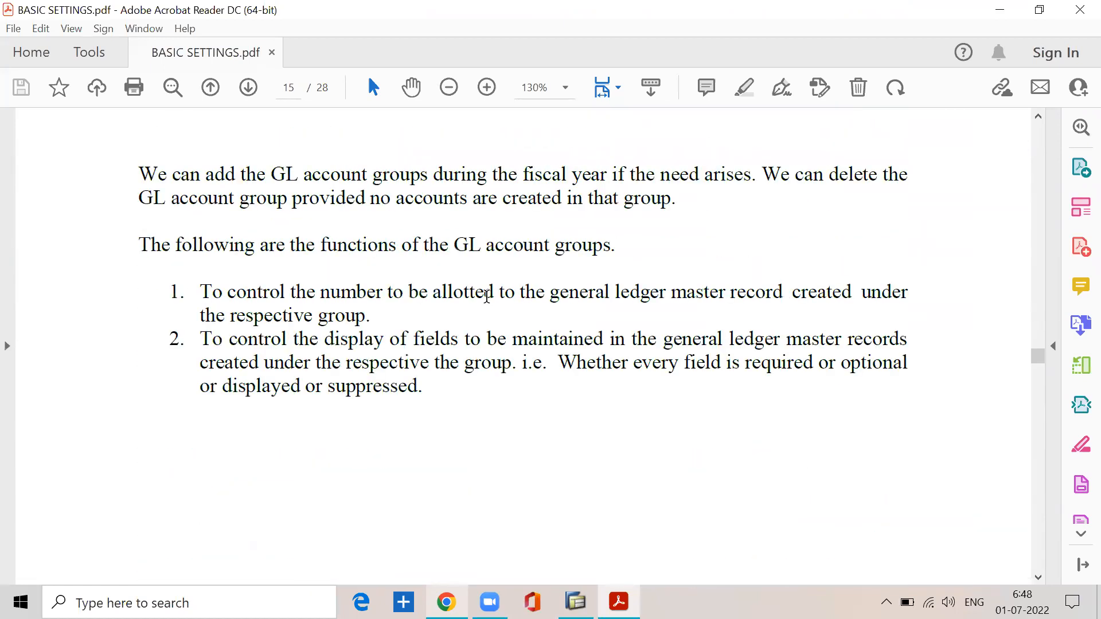
{"action": "scroll", "coordinate": [486, 296], "scroll_direction": "up", "scroll_amount": 12}
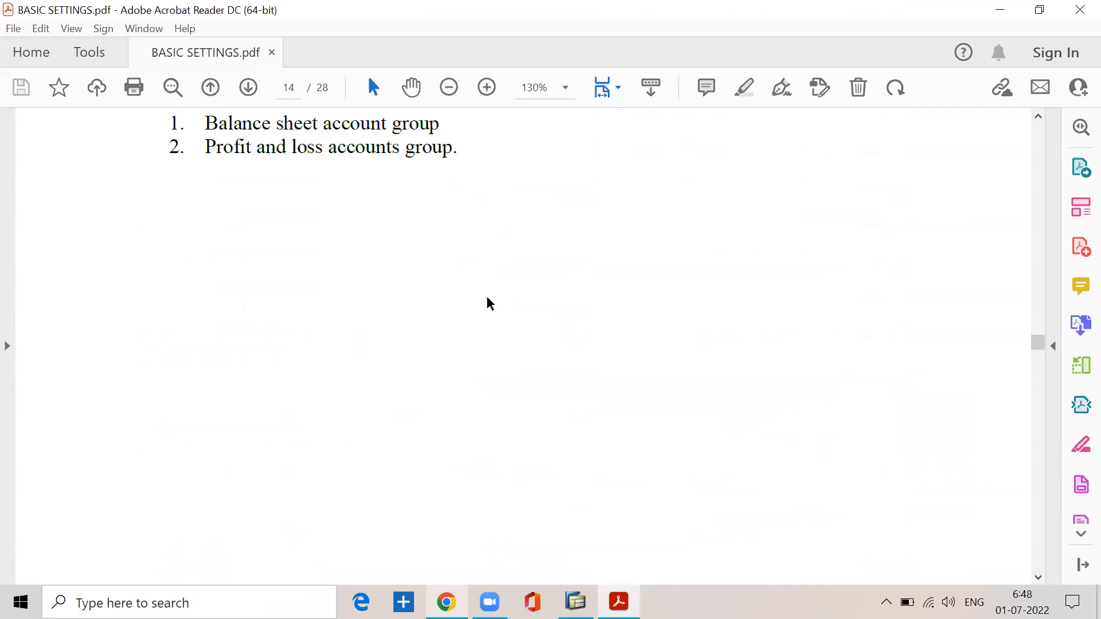
{"action": "scroll", "coordinate": [486, 295], "scroll_direction": "up", "scroll_amount": 12}
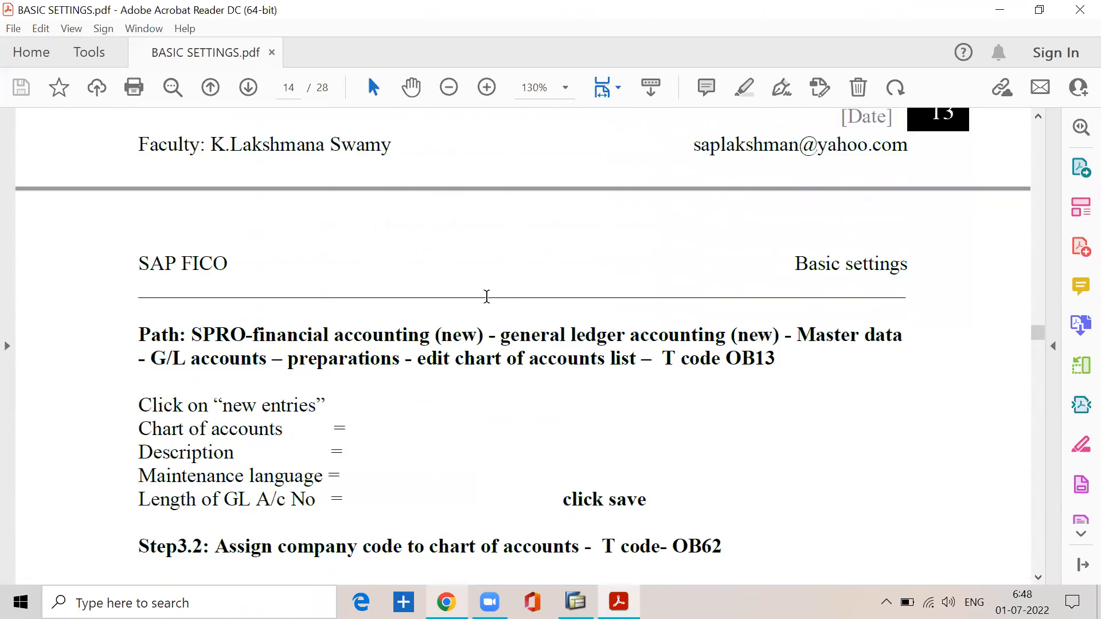
{"action": "scroll", "coordinate": [417, 380], "scroll_direction": "up", "scroll_amount": 12}
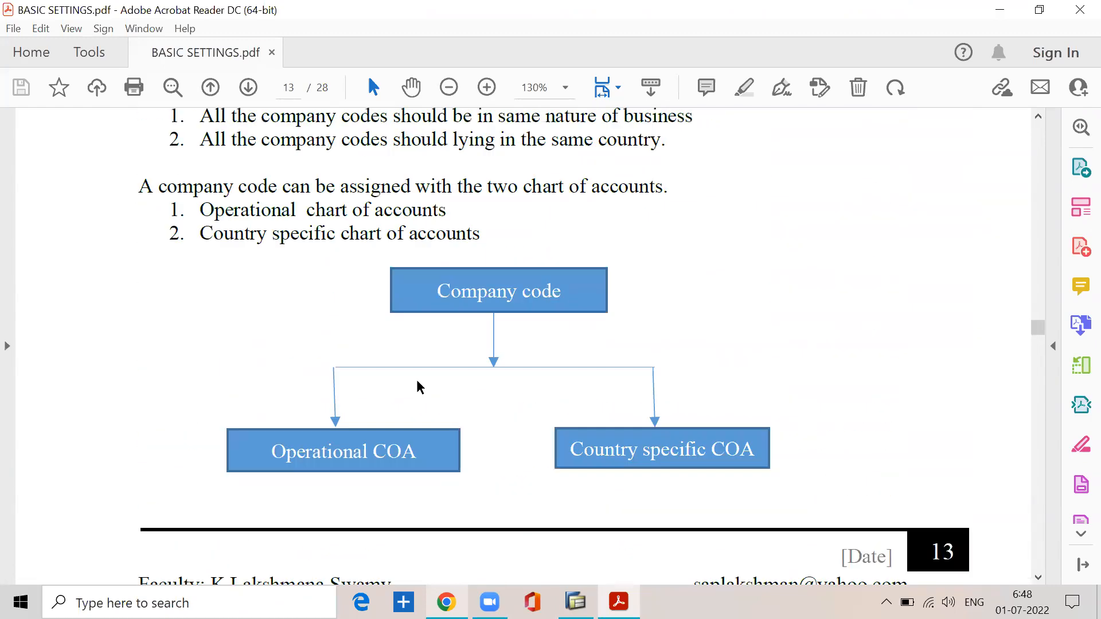
{"action": "scroll", "coordinate": [416, 380], "scroll_direction": "down", "scroll_amount": 12}
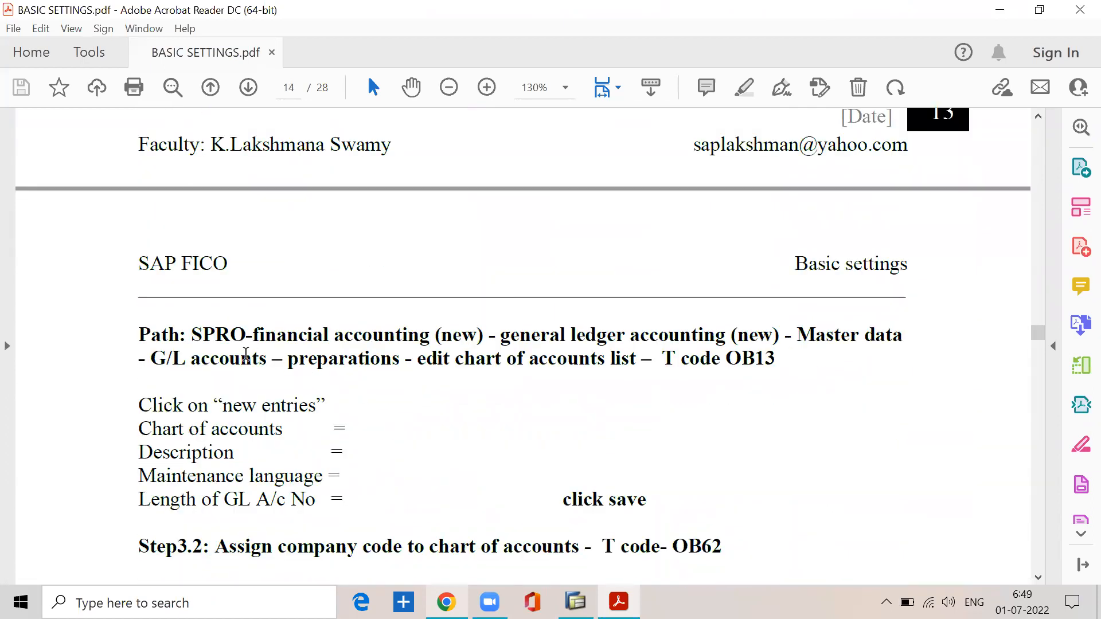
{"action": "left_click_drag", "start_coordinate": [193, 335], "coordinate": [718, 370]}
{"action": "scroll", "coordinate": [518, 435], "scroll_direction": "down", "scroll_amount": 10}
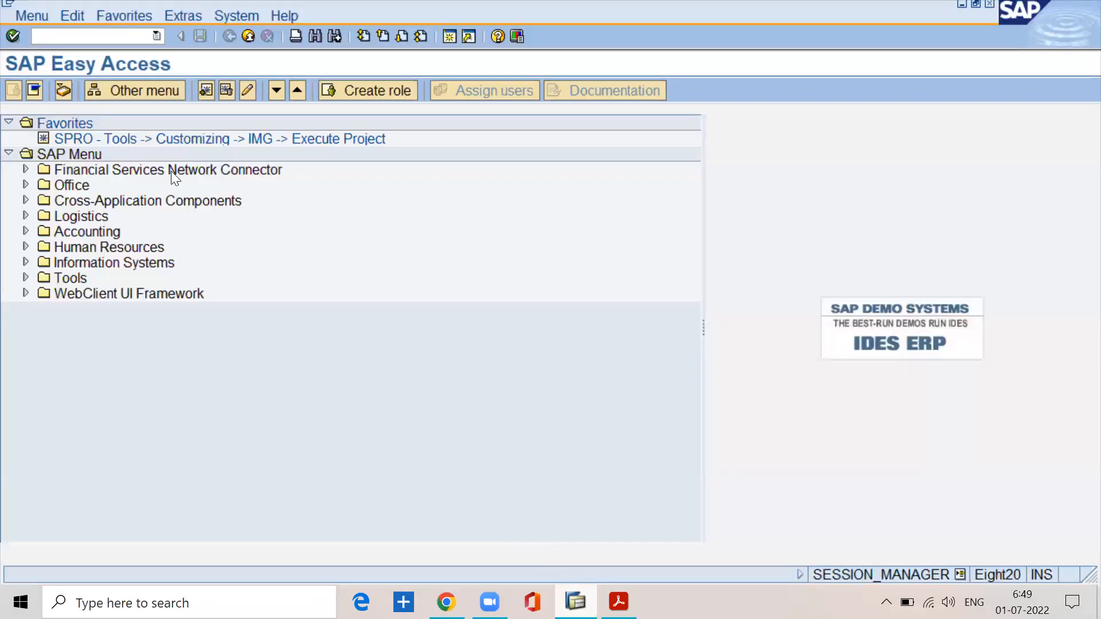
Step: Switch to SAP and try SPRO in the existing session, then minimize the windows and start a new sap ecc ehp7 logon
{"action": "double_click", "coordinate": [154, 141]}
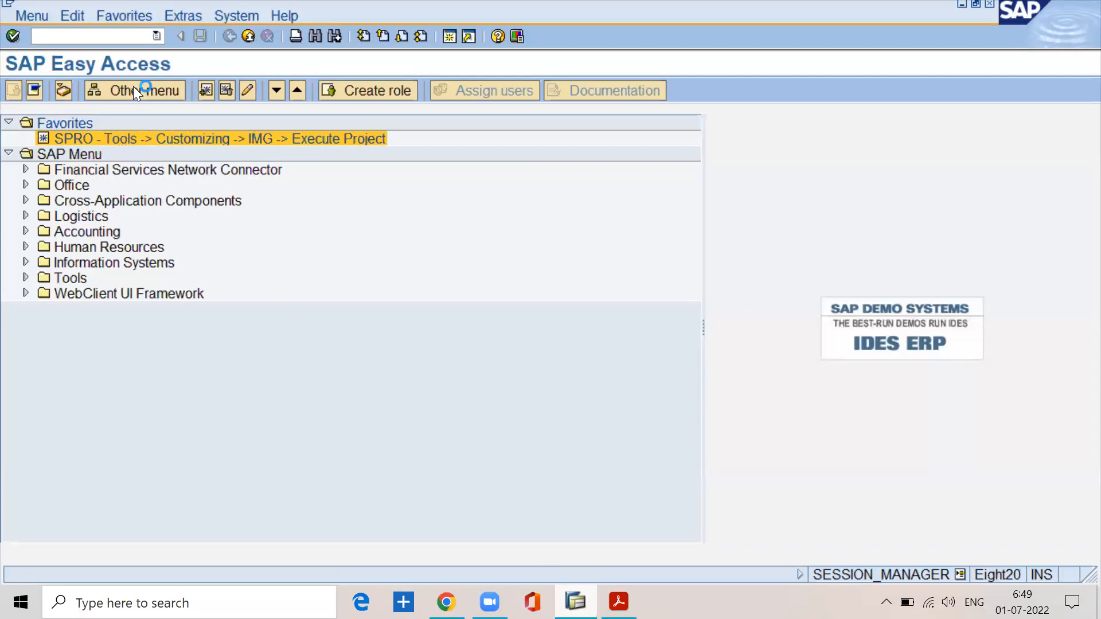
{"action": "left_click", "coordinate": [959, 4]}
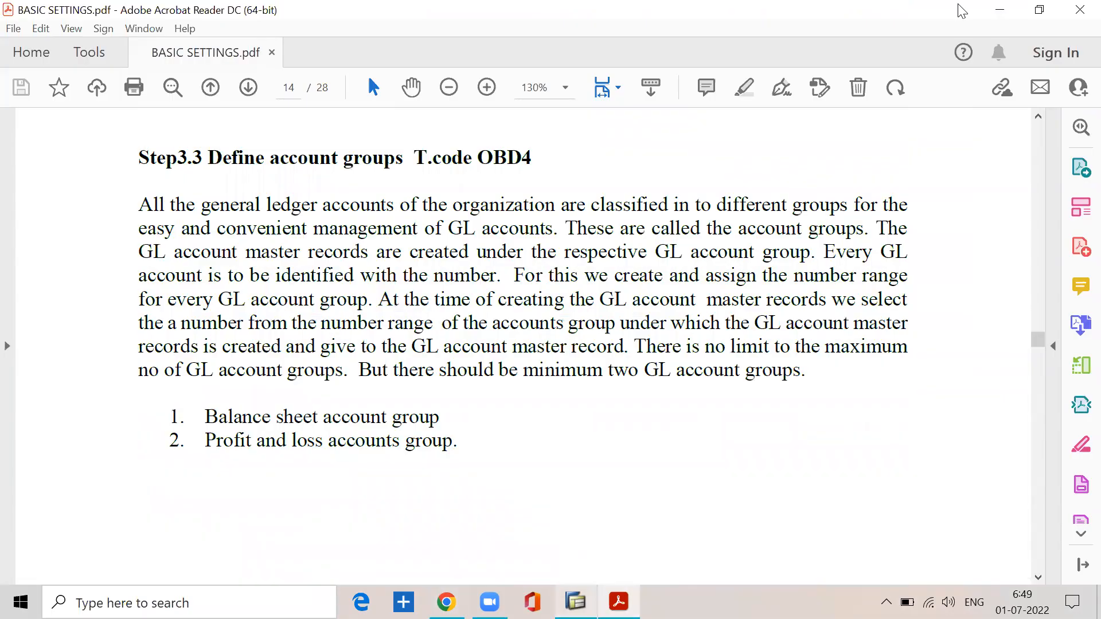
{"action": "left_click", "coordinate": [994, 11]}
{"action": "double_click", "coordinate": [491, 50]}
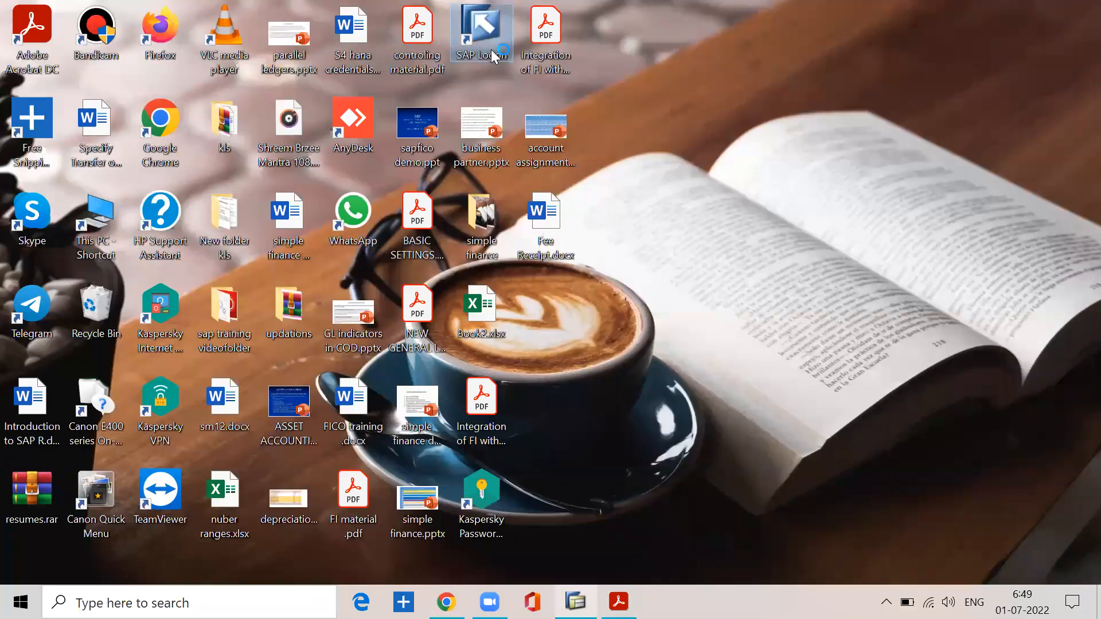
{"action": "left_click", "coordinate": [803, 281]}
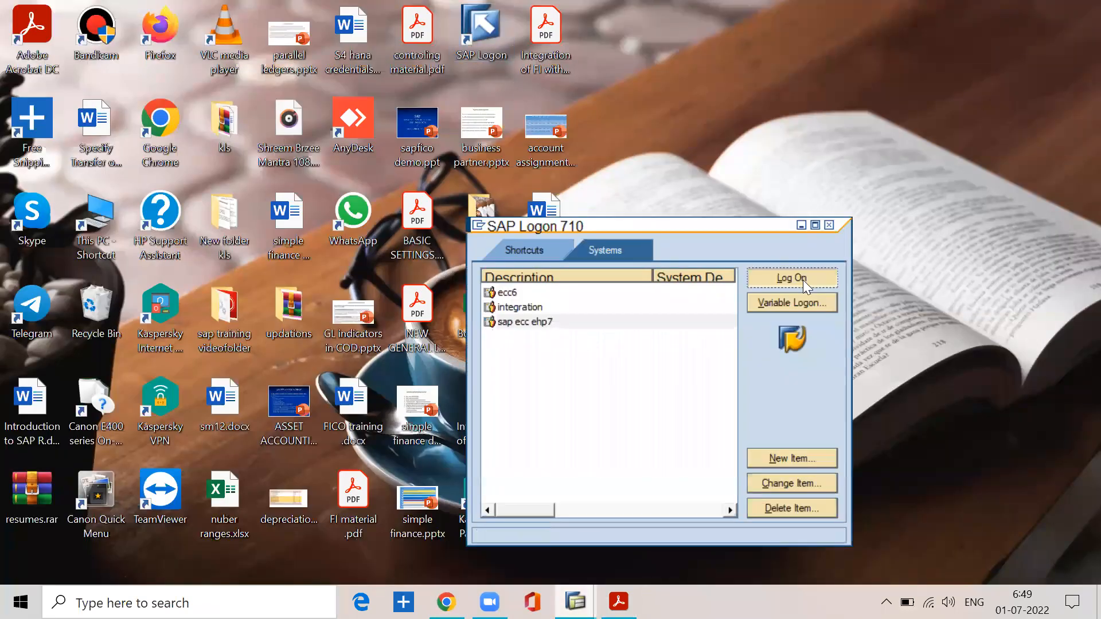
Step: Log on to client 800 by entering the user name and the account password
{"action": "type", "text": "l"}
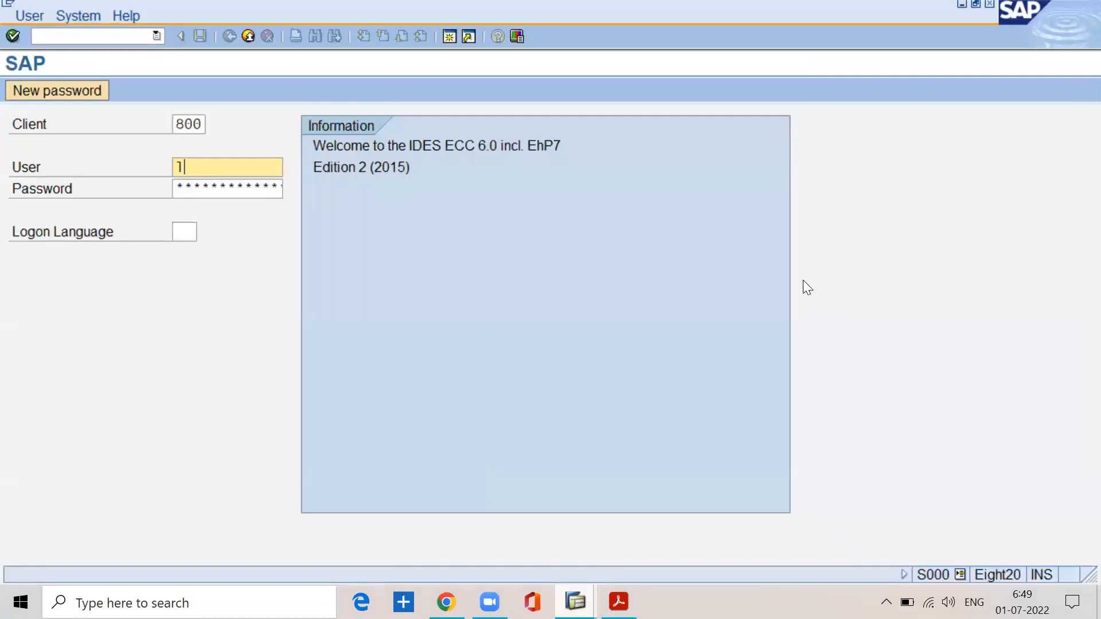
{"action": "type", "text": "akshaman"}
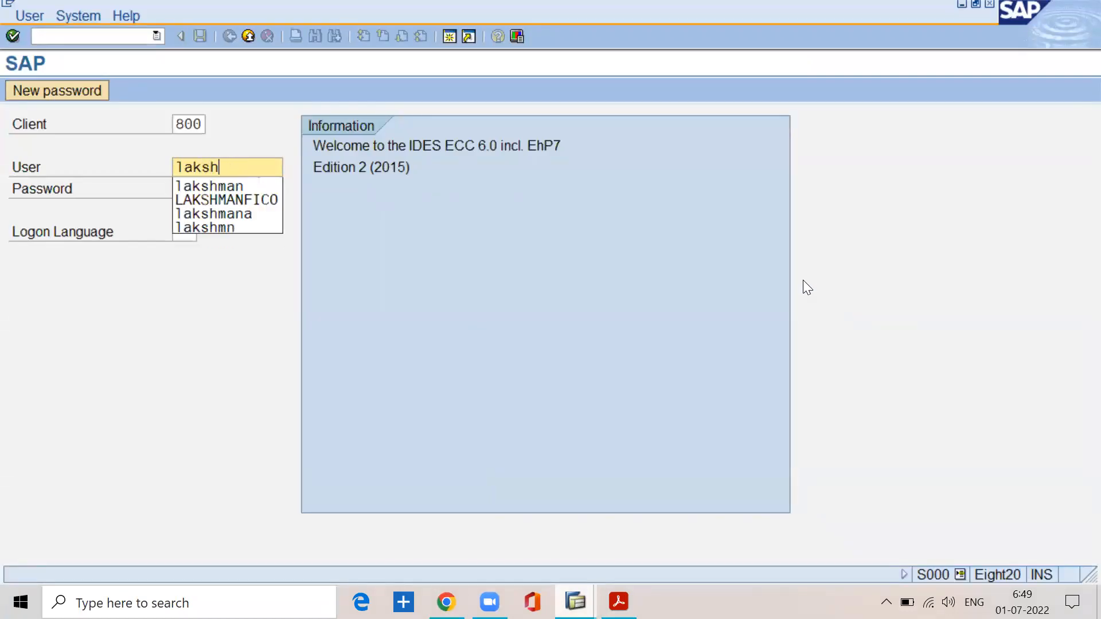
{"action": "key", "text": "Tab"}
{"action": "type", "text": "********"}
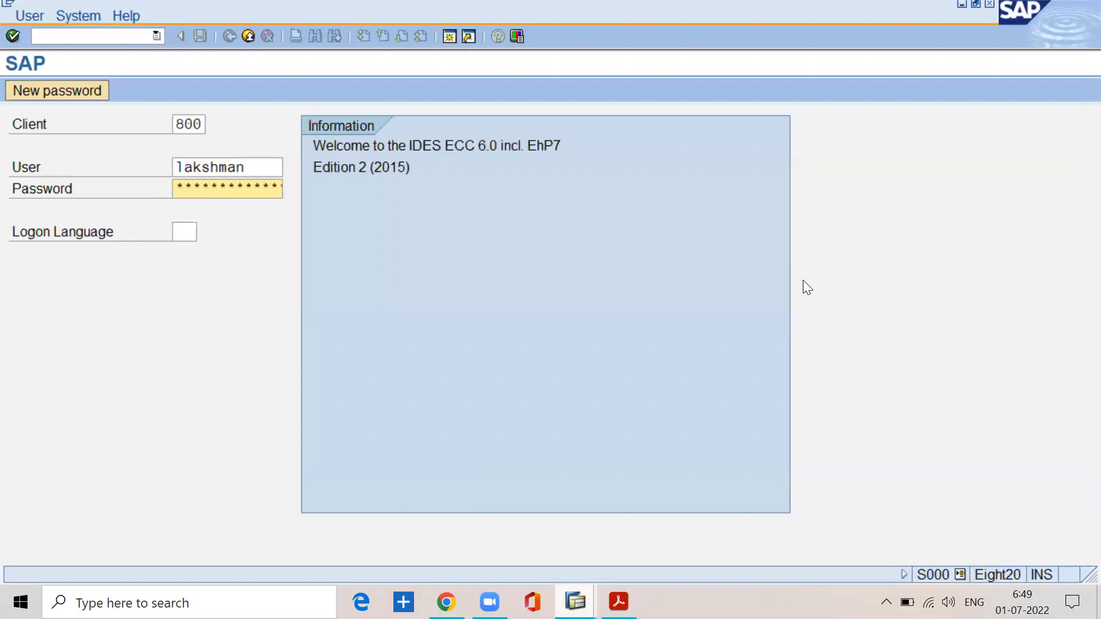
{"action": "key", "text": "Return"}
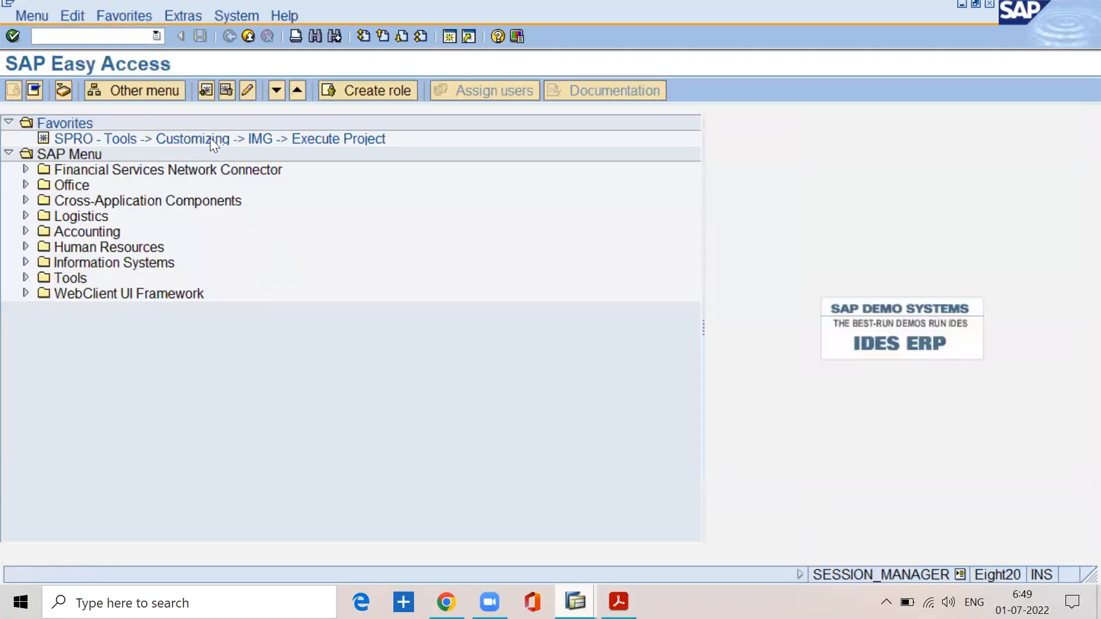
Step: Open the SAP Reference IMG from the SPRO favorite and decline the detailed description of the connection error
{"action": "double_click", "coordinate": [209, 137]}
{"action": "left_click", "coordinate": [86, 100]}
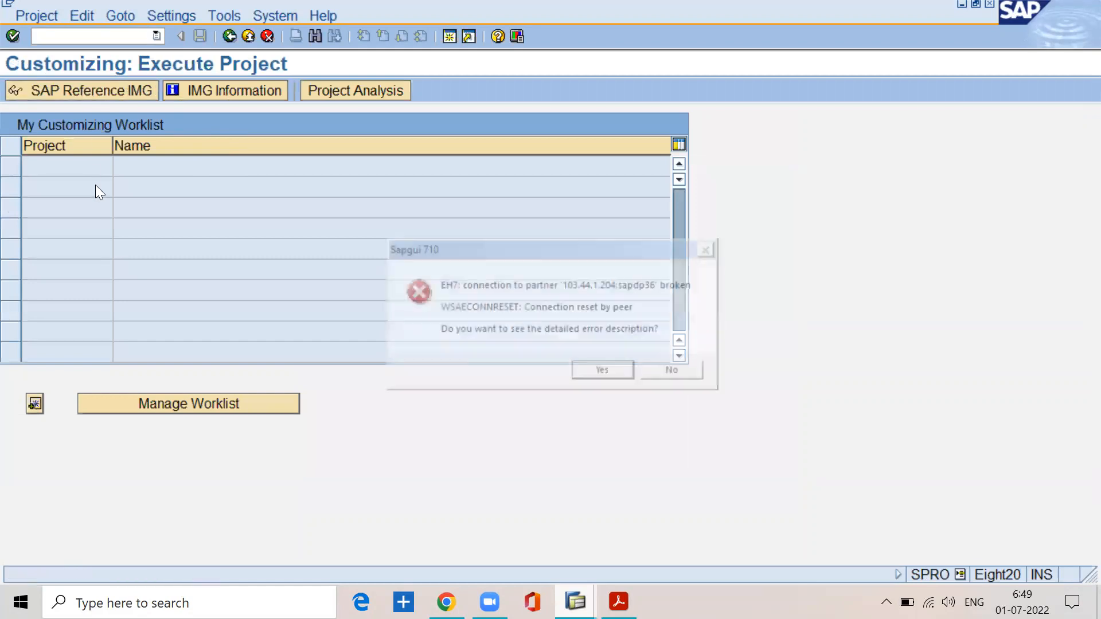
{"action": "left_click", "coordinate": [675, 371]}
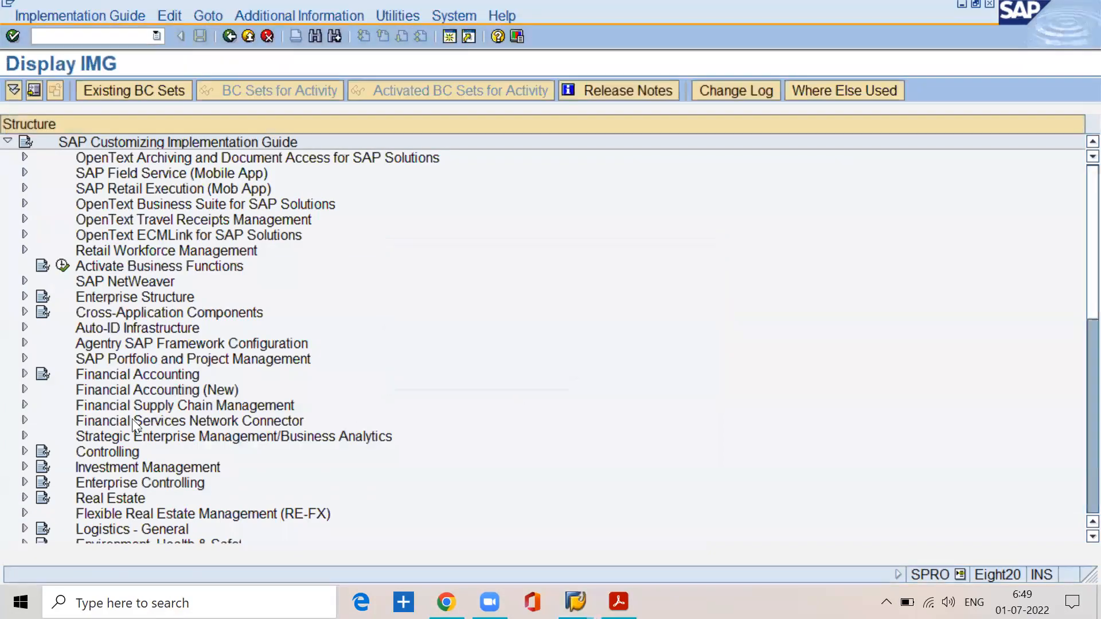
Step: Expand Financial Accounting (New), General Ledger Accounting (New), Master Data, G/L Accounts and Preparations in the implementation guide
{"action": "left_click", "coordinate": [100, 392]}
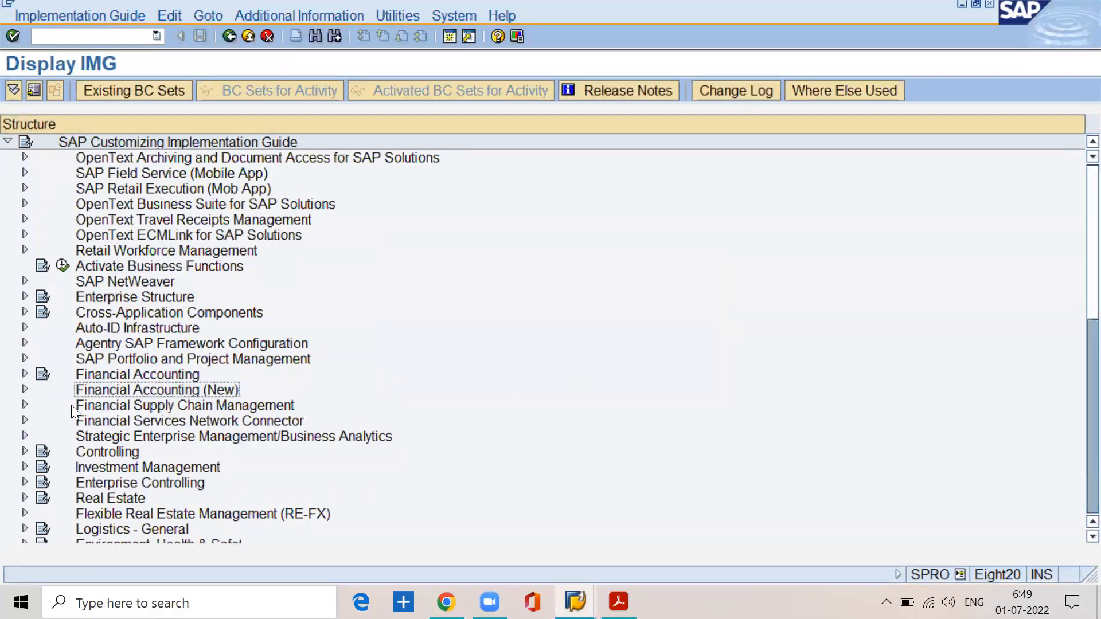
{"action": "left_click", "coordinate": [26, 390]}
{"action": "left_click", "coordinate": [106, 405]}
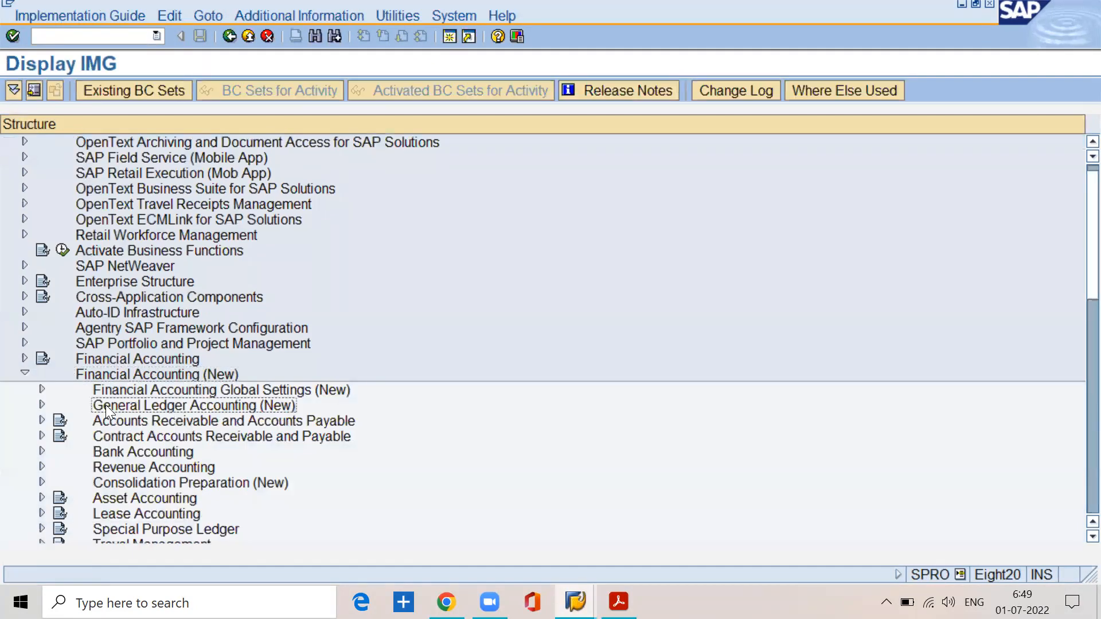
{"action": "left_click", "coordinate": [40, 404]}
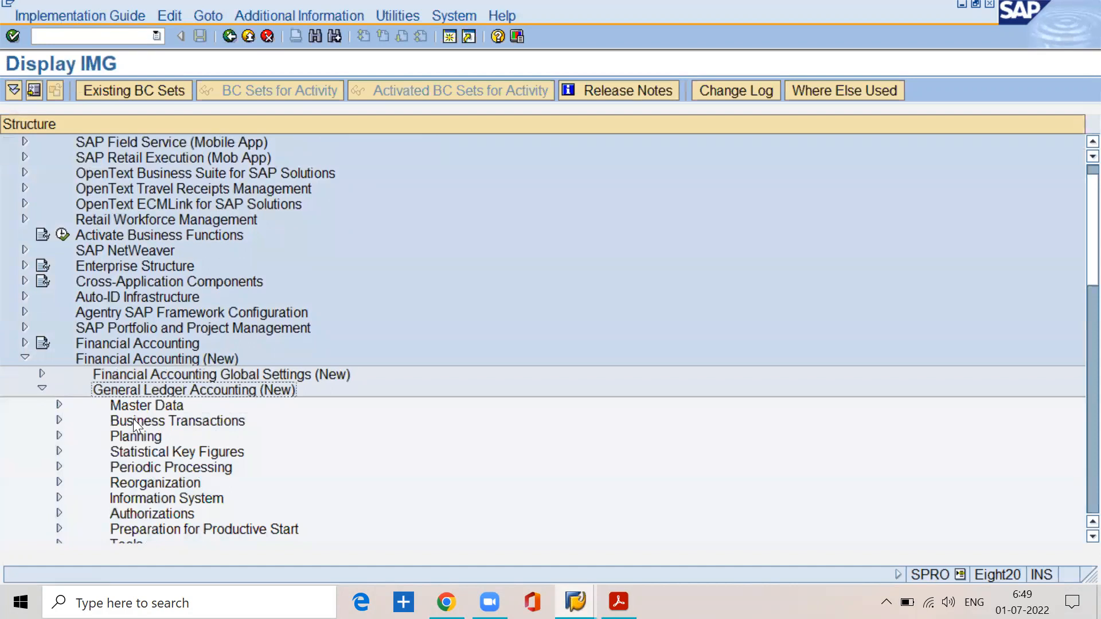
{"action": "left_click", "coordinate": [129, 404]}
{"action": "left_click", "coordinate": [58, 405]}
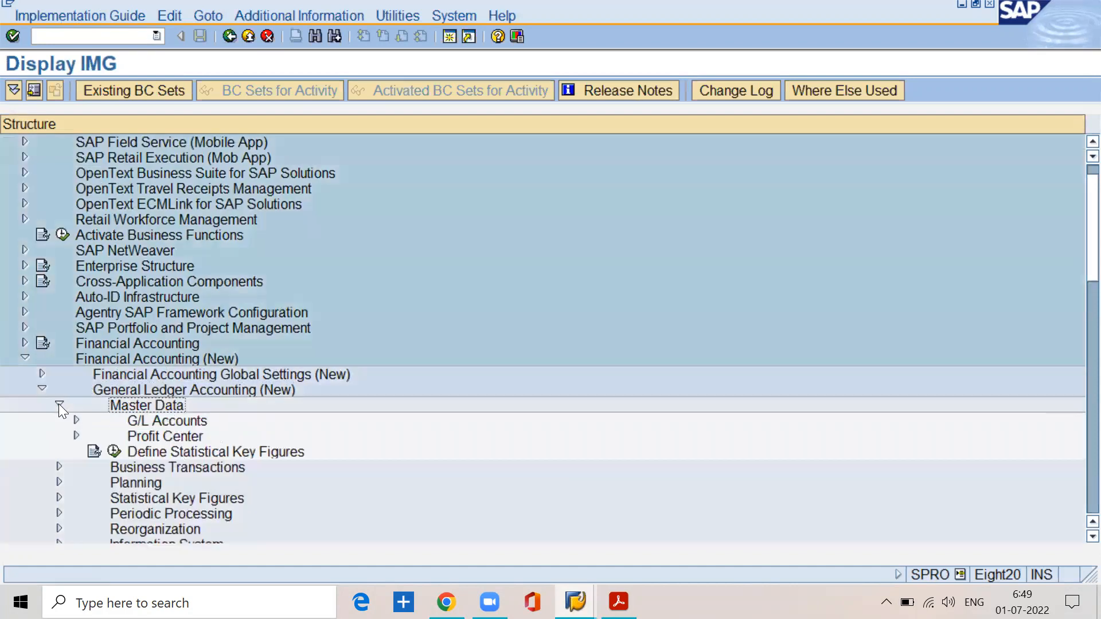
{"action": "left_click", "coordinate": [146, 422]}
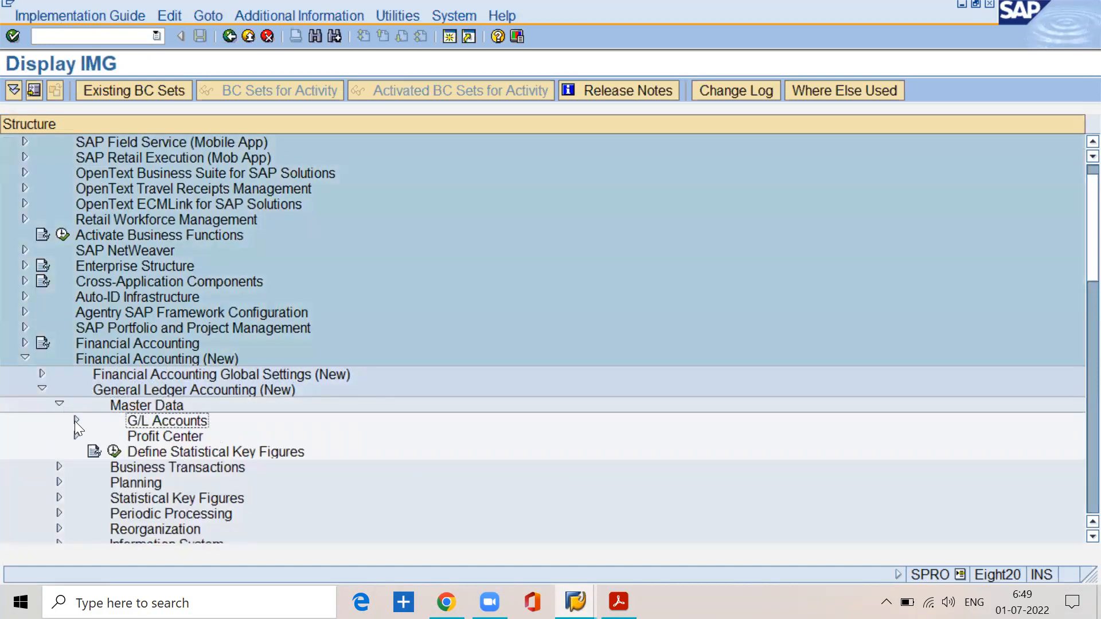
{"action": "left_click", "coordinate": [76, 420]}
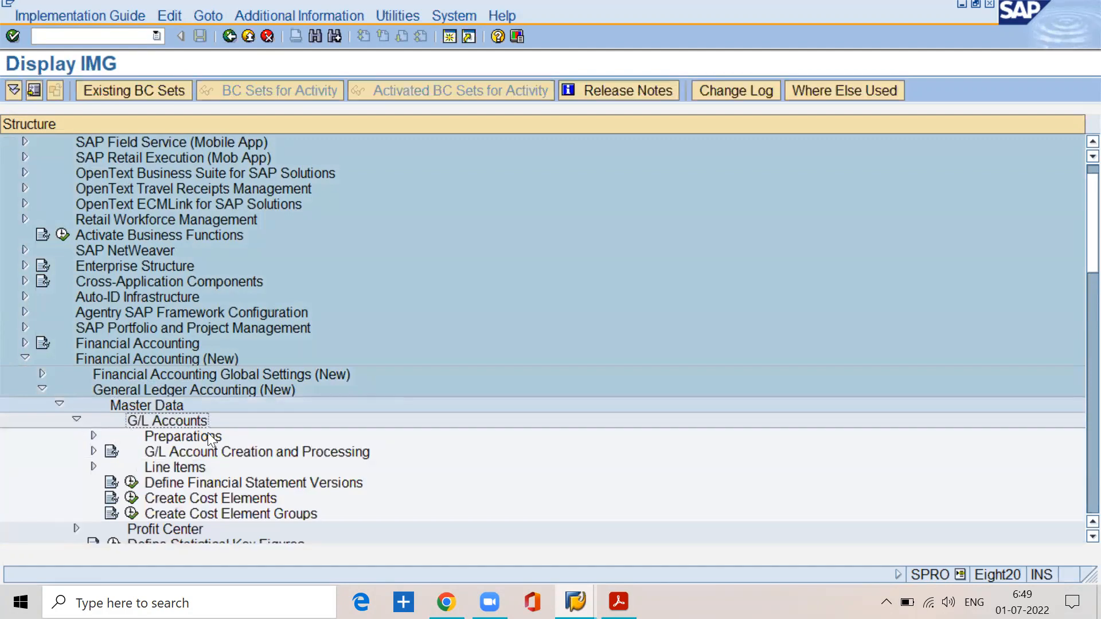
{"action": "left_click", "coordinate": [93, 435]}
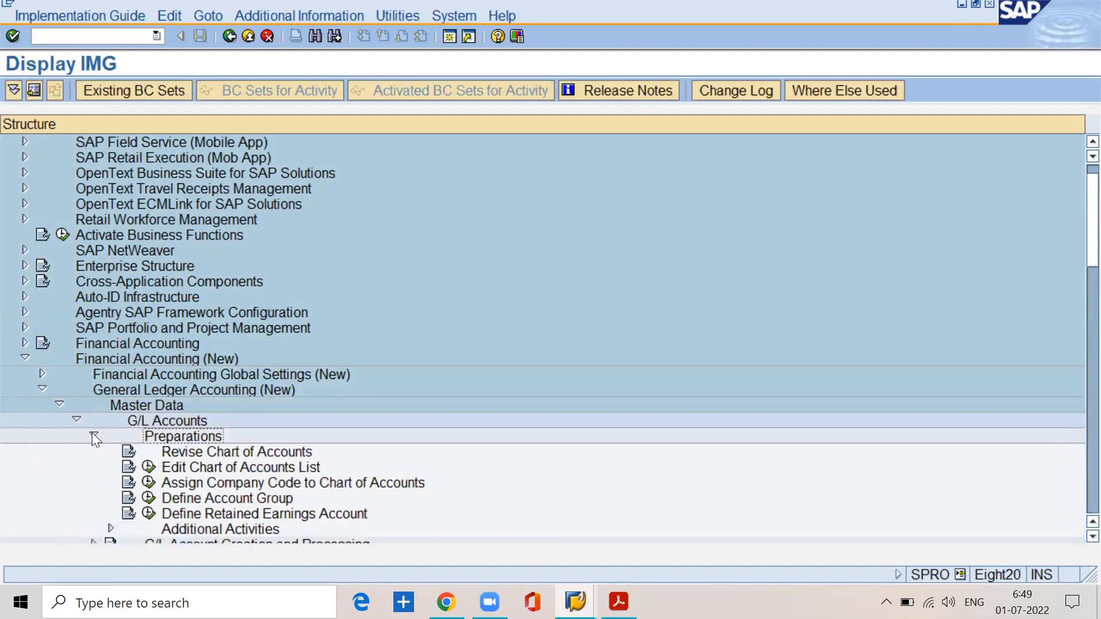
Step: Execute the Define Account Group activity and open a blank New Entries table for G/L account groups
{"action": "left_click", "coordinate": [196, 467]}
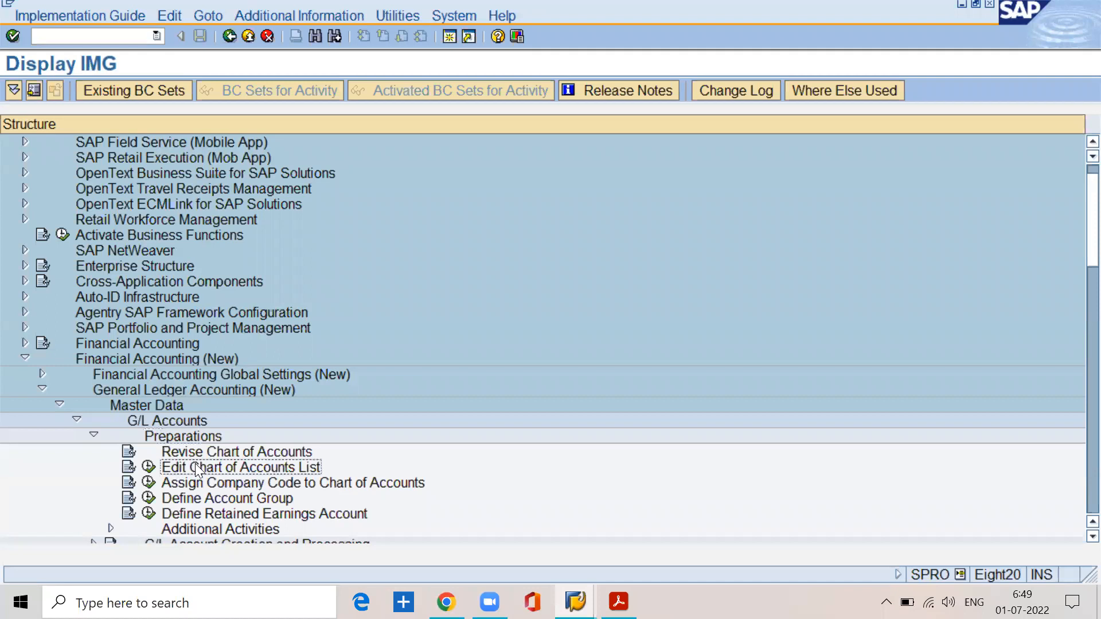
{"action": "left_click", "coordinate": [197, 498]}
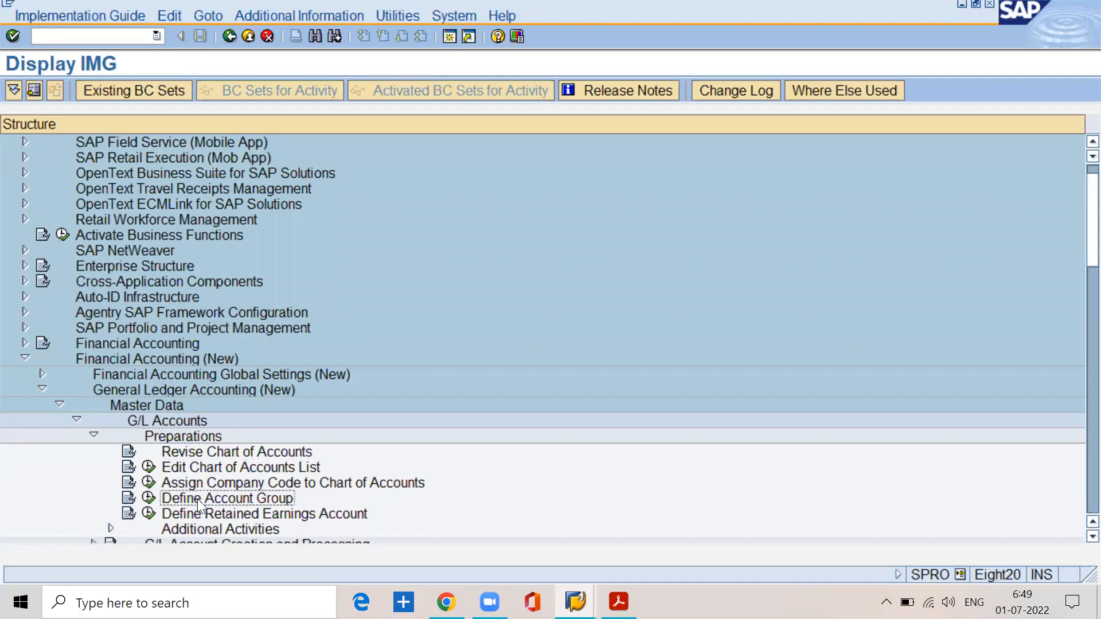
{"action": "left_click", "coordinate": [146, 496]}
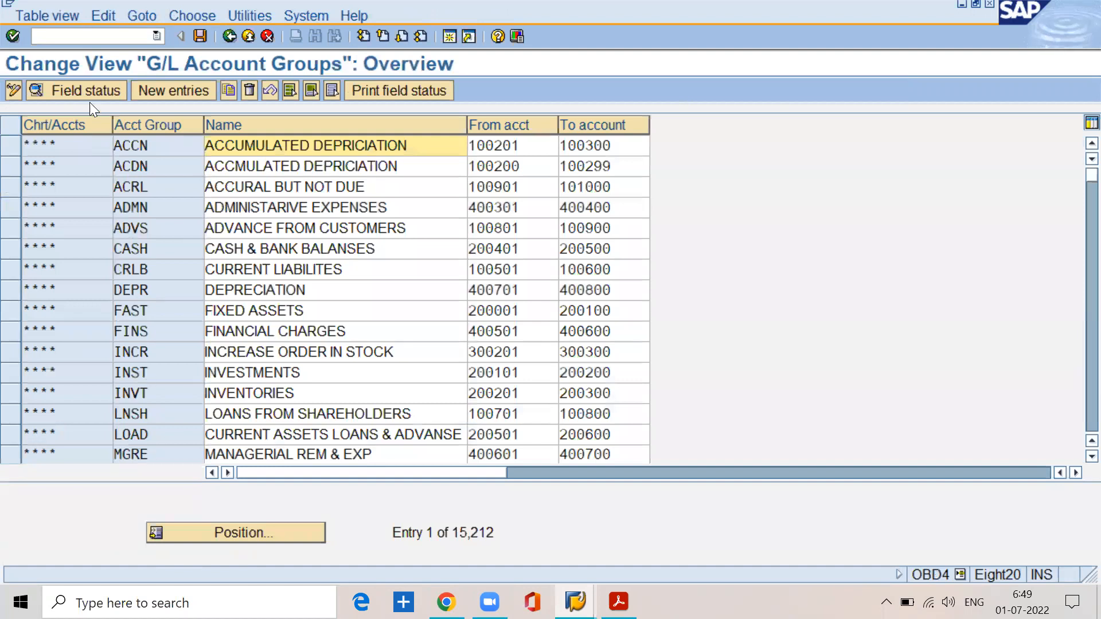
{"action": "left_click", "coordinate": [154, 94]}
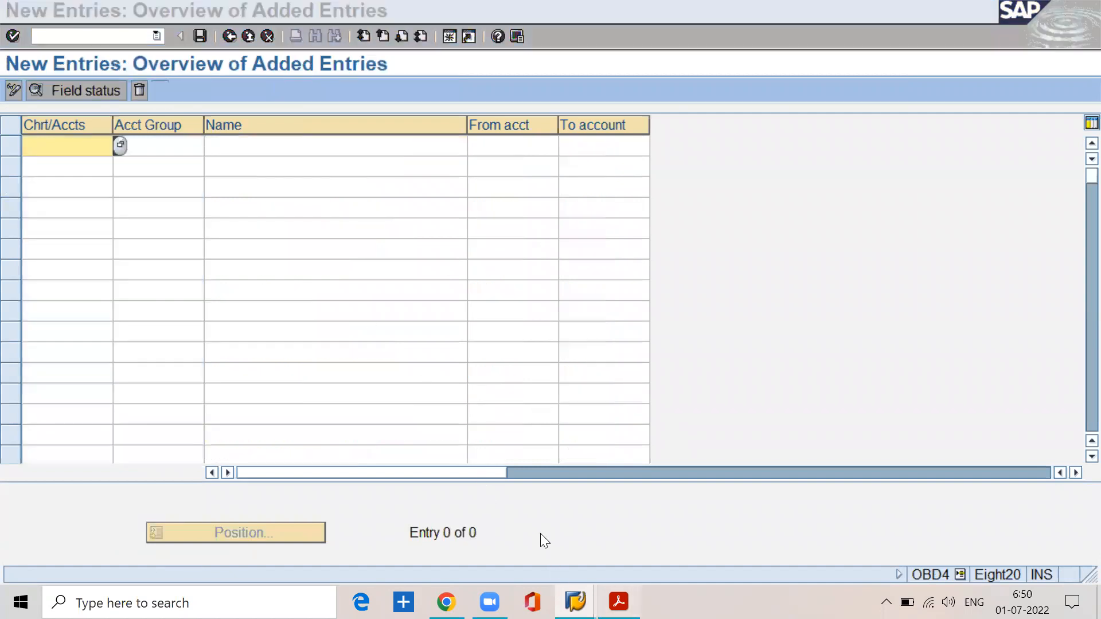
Step: Switch to the BASIC SETTINGS.pdf notes and review the page 16 table of account groups, names and number ranges
{"action": "key", "text": "alt+Tab"}
{"action": "scroll", "coordinate": [268, 450], "scroll_direction": "down", "scroll_amount": 10}
{"action": "scroll", "coordinate": [255, 432], "scroll_direction": "down", "scroll_amount": 15}
{"action": "scroll", "coordinate": [255, 432], "scroll_direction": "down", "scroll_amount": 12}
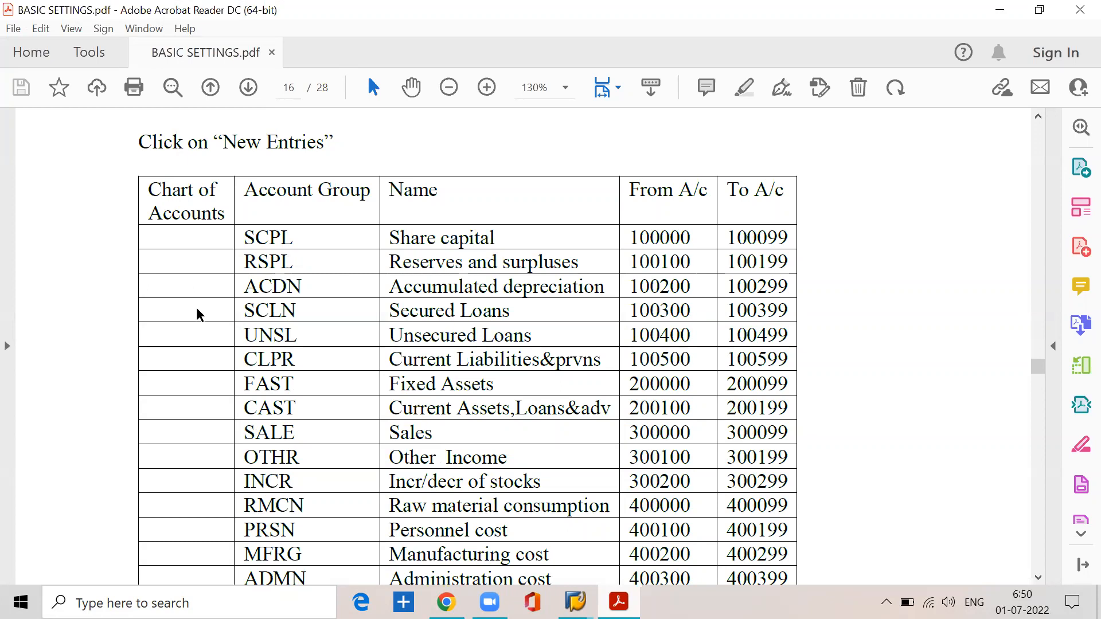
{"action": "scroll", "coordinate": [201, 312], "scroll_direction": "down", "scroll_amount": 3}
{"action": "scroll", "coordinate": [206, 282], "scroll_direction": "up", "scroll_amount": 1}
{"action": "scroll", "coordinate": [205, 282], "scroll_direction": "up", "scroll_amount": 1}
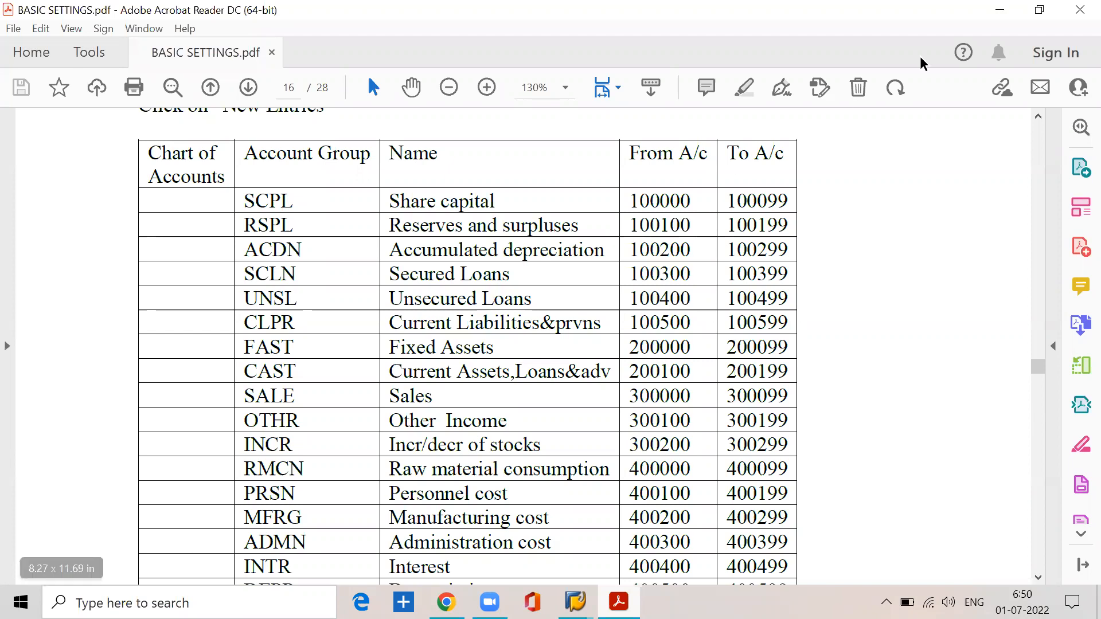
Step: Return to the SAP New Entries table and enter chart of accounts sspn, account group sspl and name share capital in the first row
{"action": "left_click", "coordinate": [999, 10]}
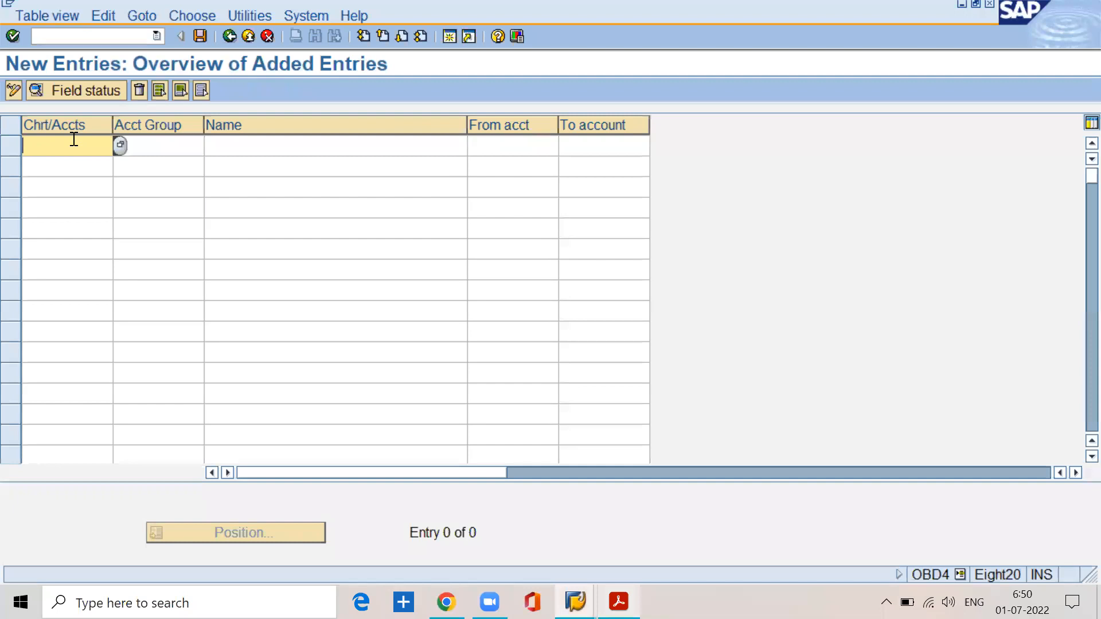
{"action": "type", "text": "sspn"}
{"action": "left_click", "coordinate": [163, 145]}
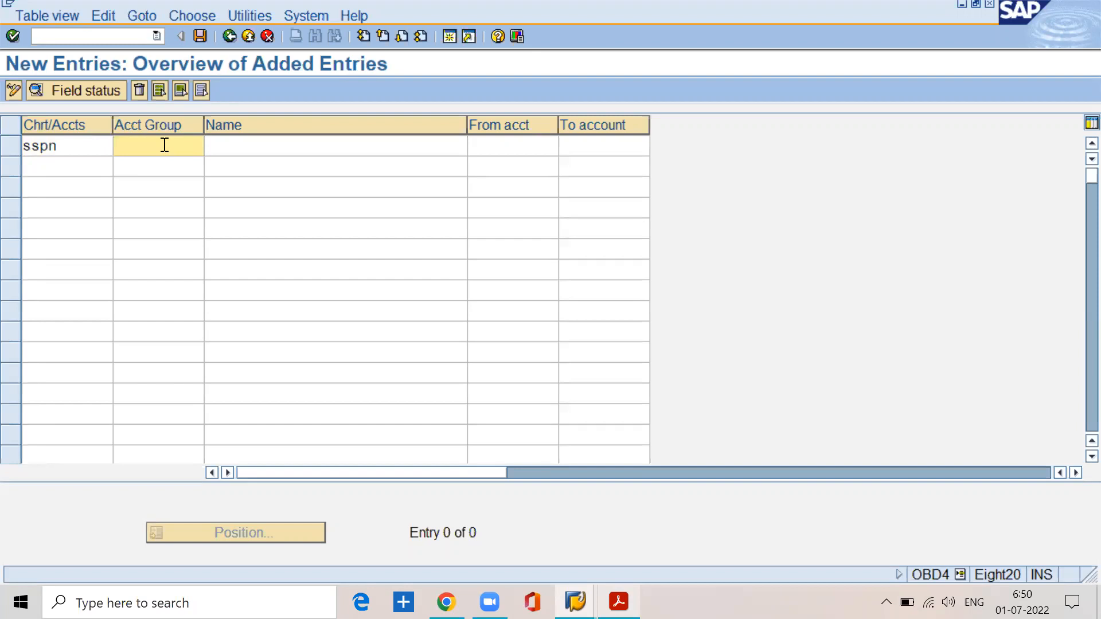
{"action": "type", "text": "sspl"}
{"action": "key", "text": "Tab"}
{"action": "type", "text": "sha"}
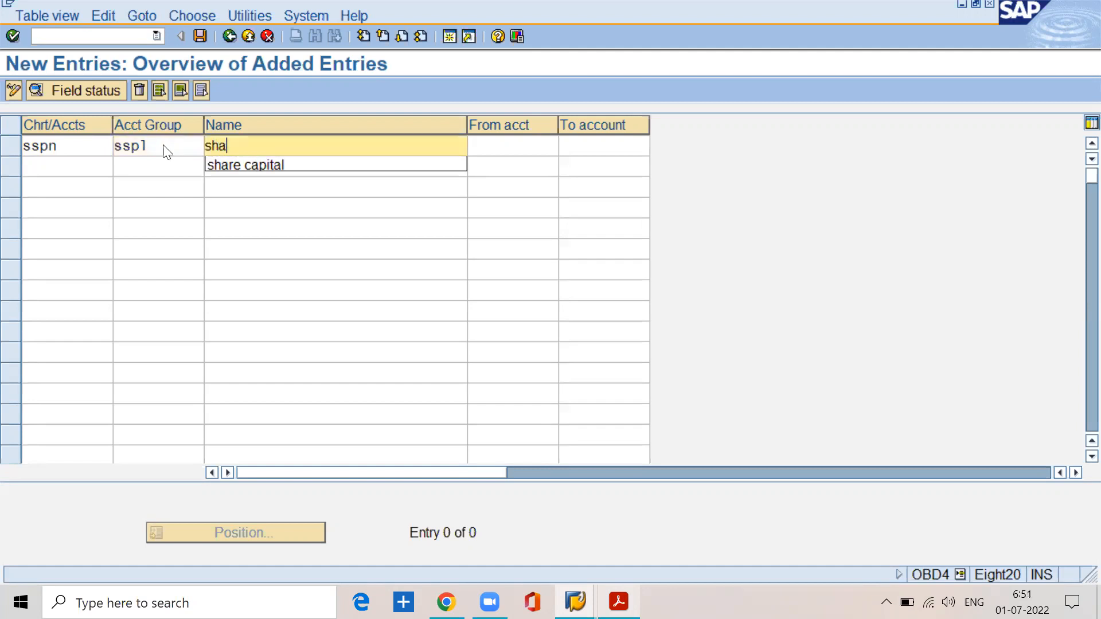
{"action": "key", "text": "Down"}
{"action": "key", "text": "Return"}
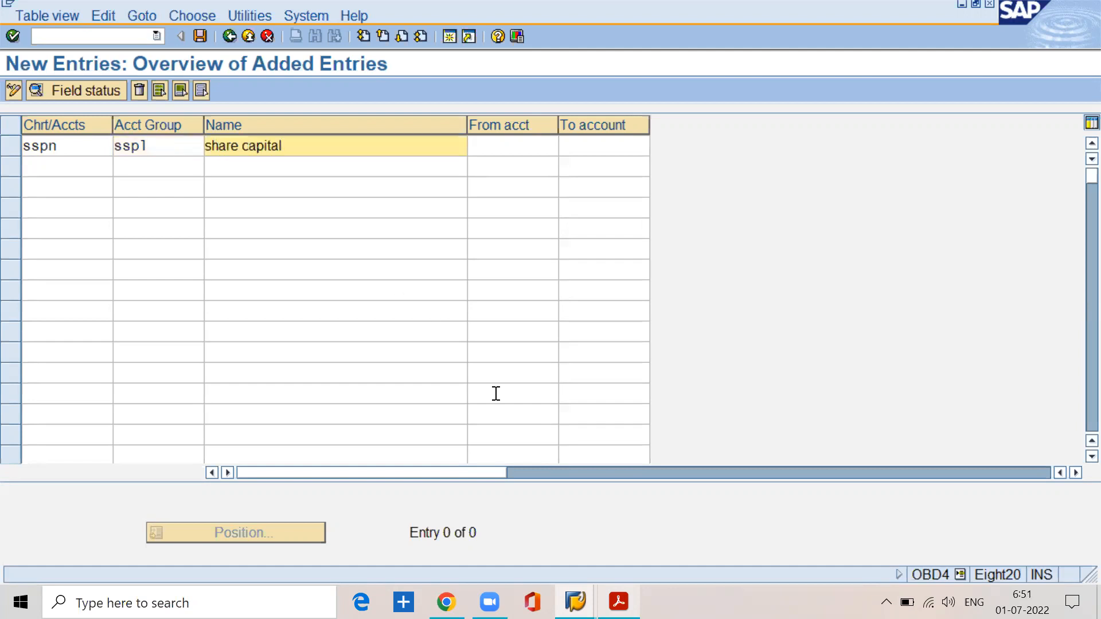
Step: Check the number ranges in the BASIC SETTINGS.pdf notes and set the share capital group's range from account 100000 to account 100099
{"action": "left_click", "coordinate": [620, 601]}
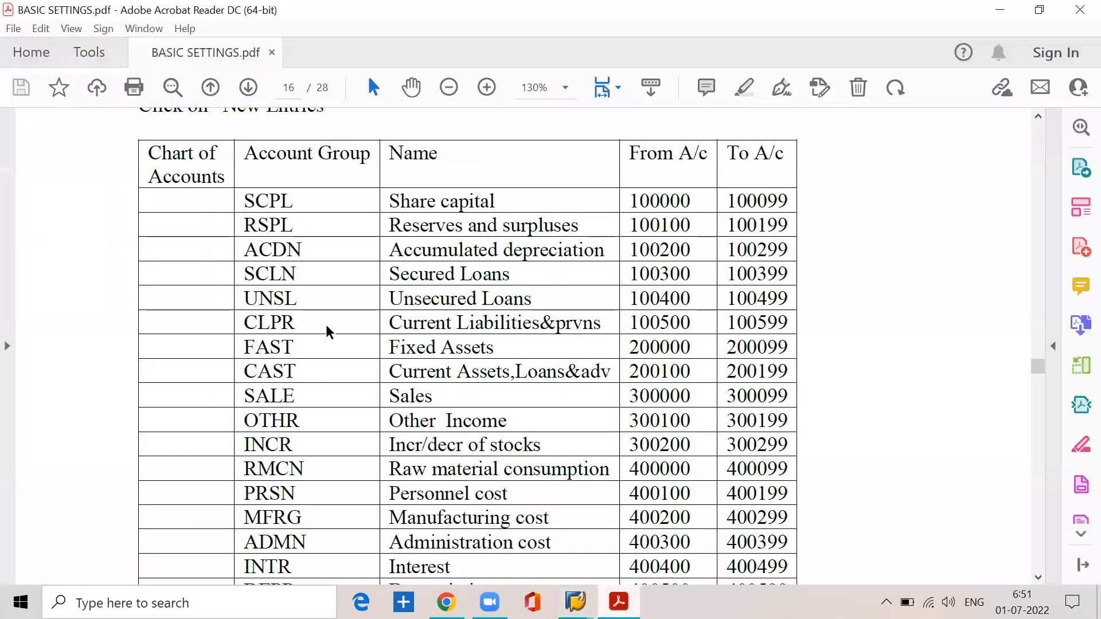
{"action": "scroll", "coordinate": [321, 321], "scroll_direction": "down", "scroll_amount": 3}
{"action": "scroll", "coordinate": [318, 316], "scroll_direction": "up", "scroll_amount": 3}
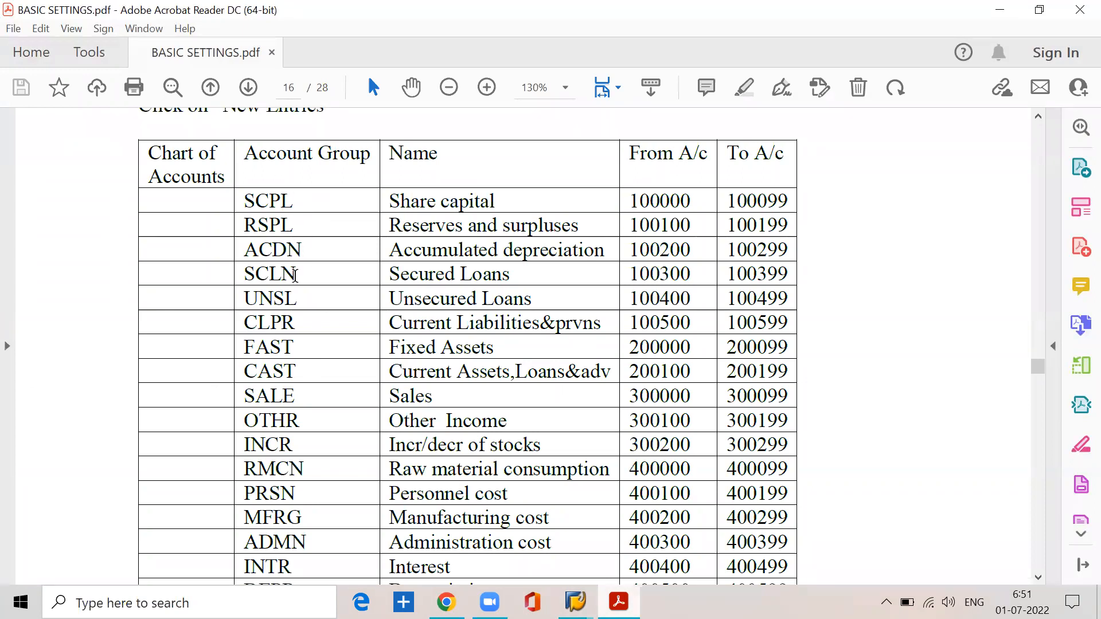
{"action": "left_click", "coordinate": [1000, 10]}
{"action": "left_click", "coordinate": [477, 146]}
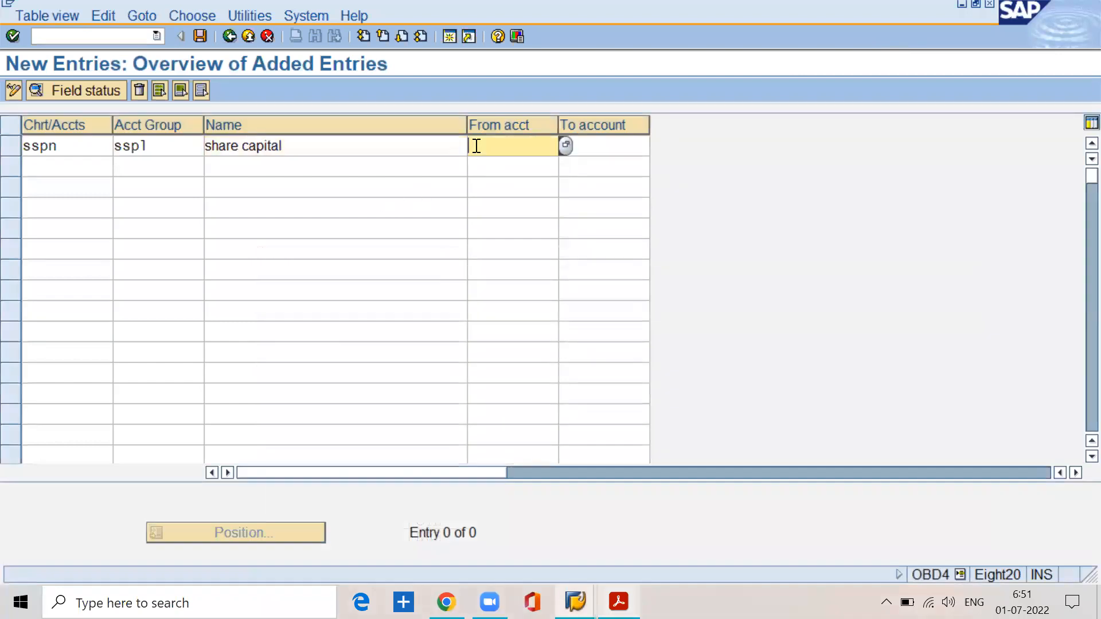
{"action": "type", "text": "100000"}
{"action": "key", "text": "Tab"}
{"action": "type", "text": "1000"}
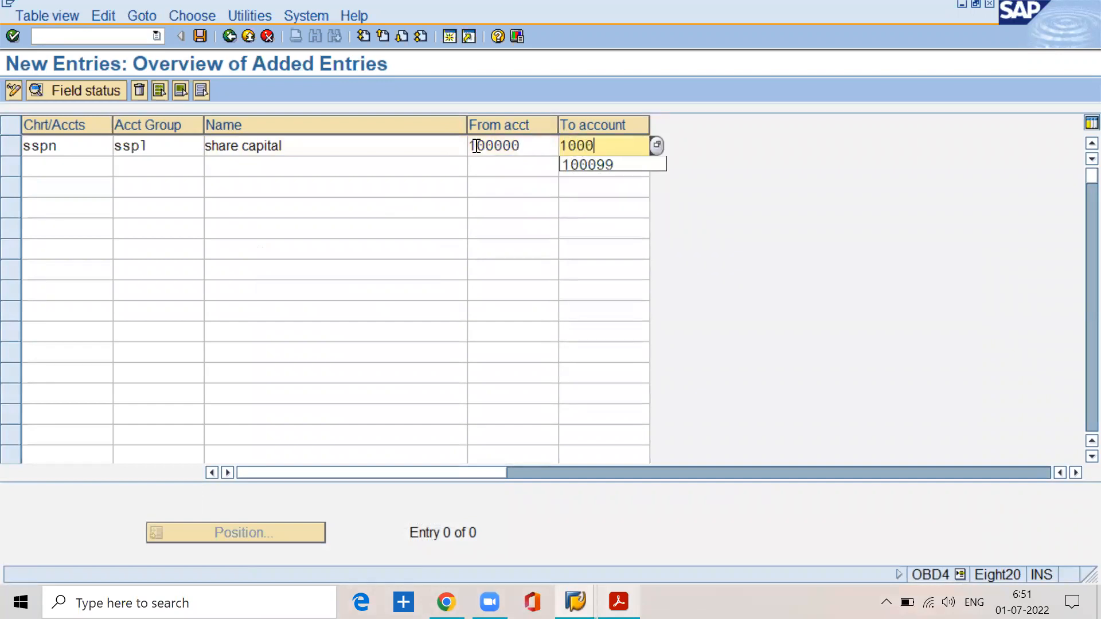
{"action": "type", "text": "99"}
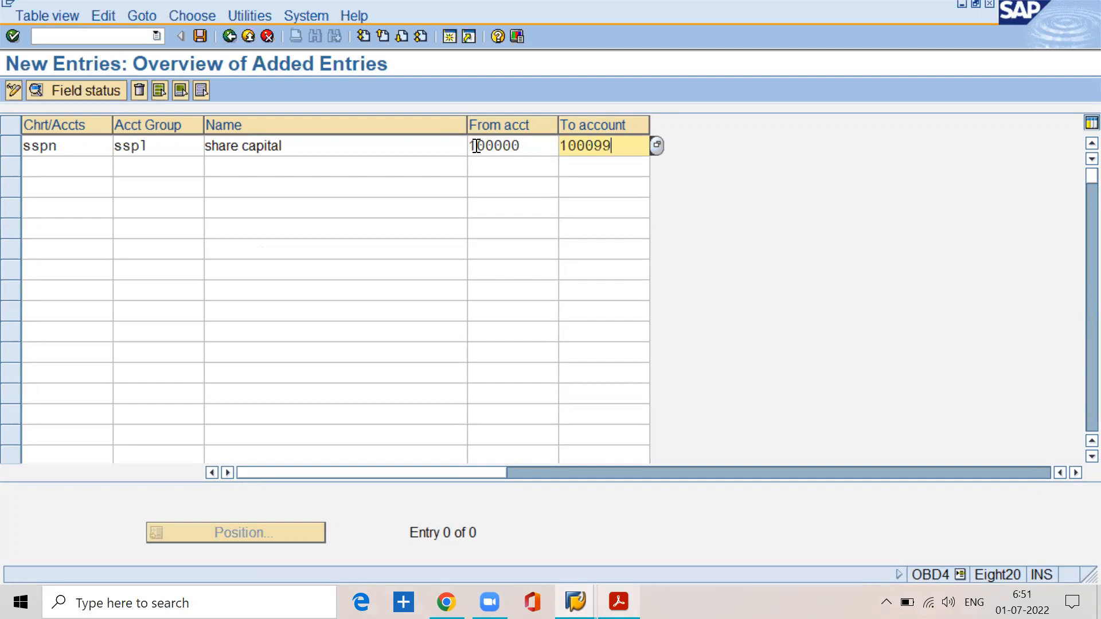
{"action": "left_click_drag", "start_coordinate": [533, 147], "coordinate": [461, 141]}
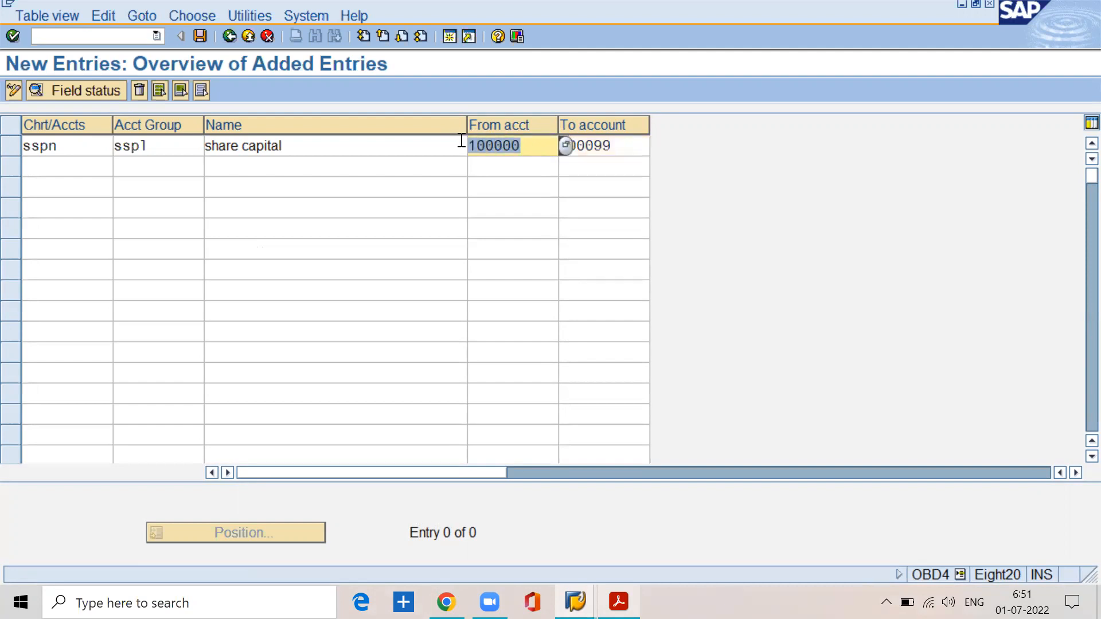
{"action": "left_click_drag", "start_coordinate": [622, 147], "coordinate": [559, 146]}
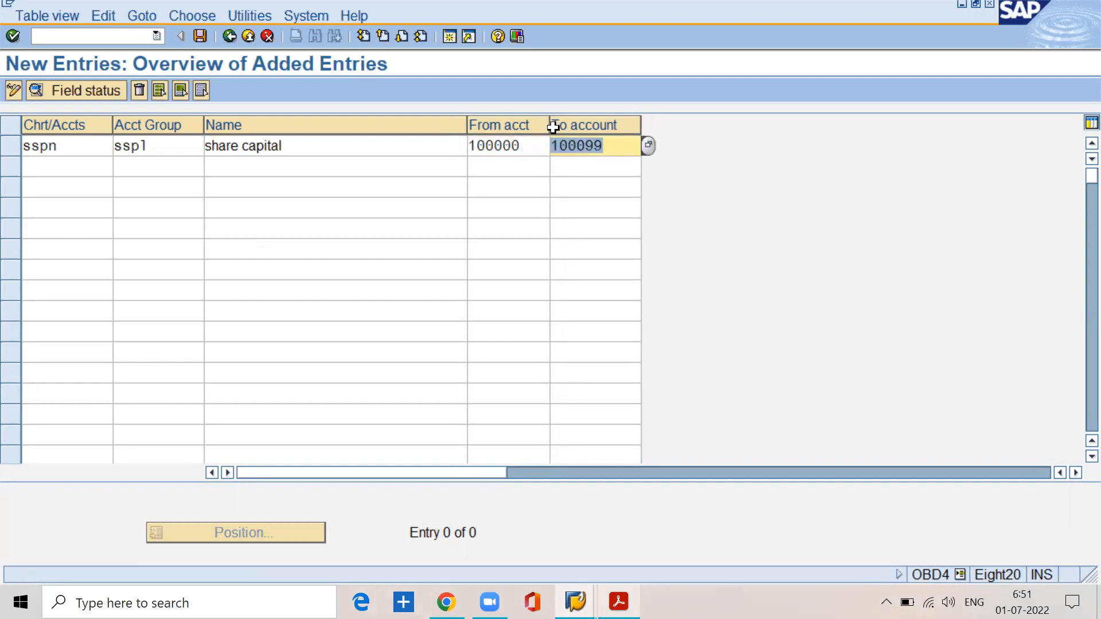
{"action": "left_click", "coordinate": [553, 127]}
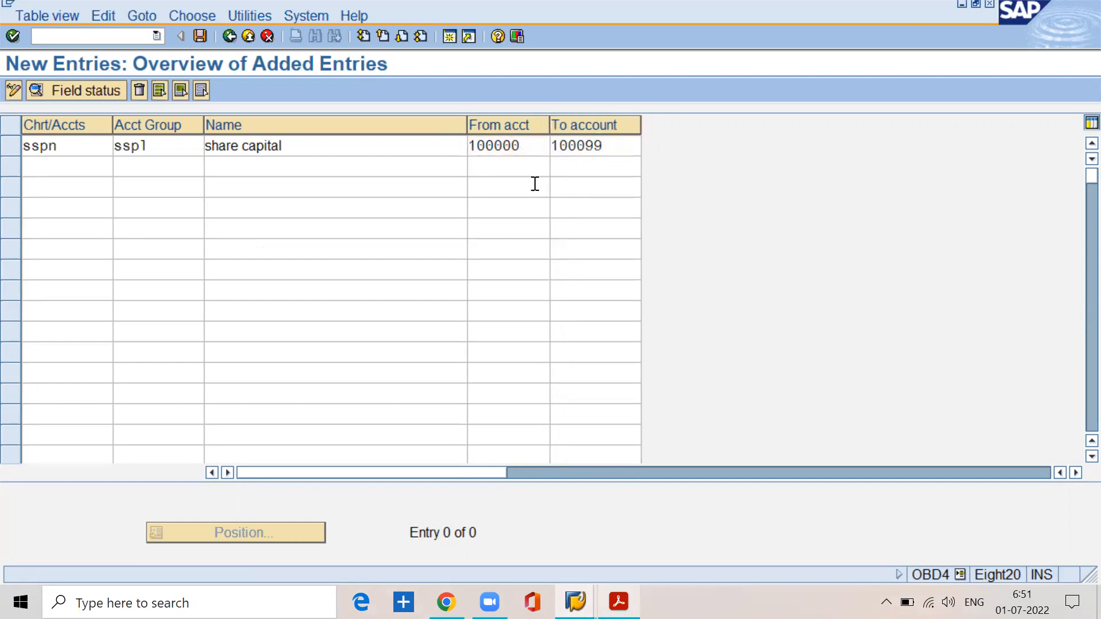
{"action": "left_click", "coordinate": [534, 150]}
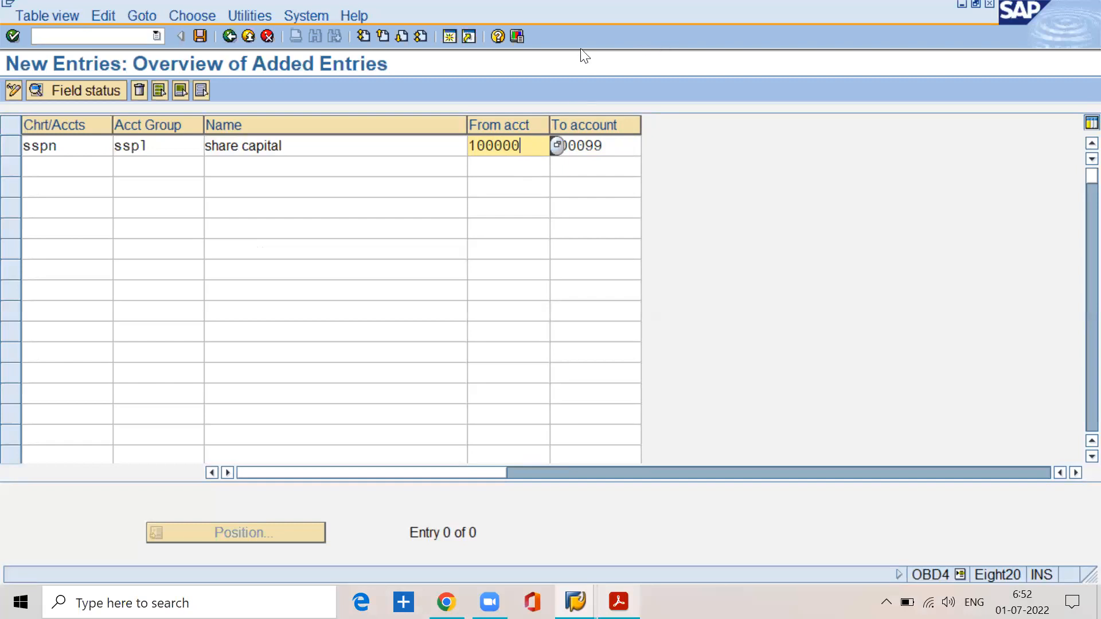
Step: Start a second SAP session and open the SAP Reference IMG from the SPRO favorite
{"action": "left_click", "coordinate": [448, 36]}
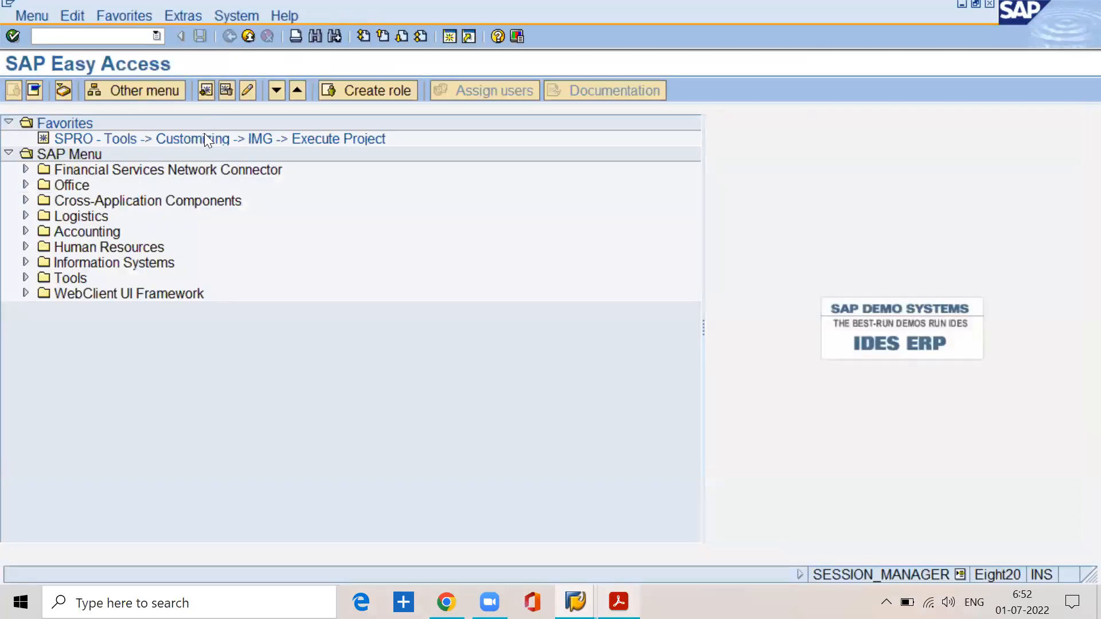
{"action": "double_click", "coordinate": [203, 139]}
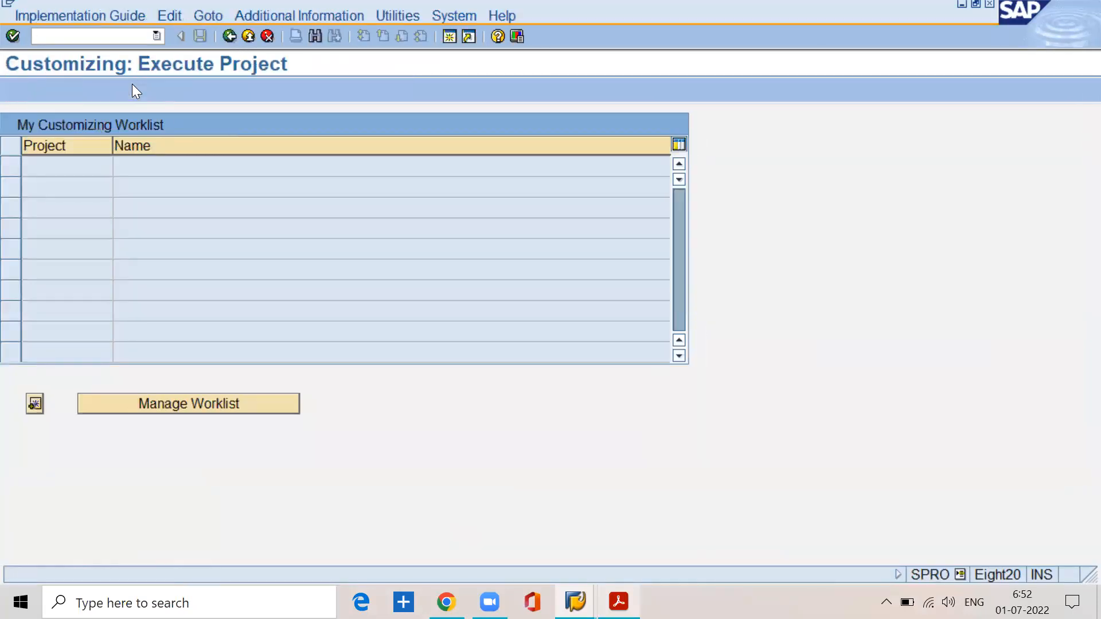
{"action": "left_click", "coordinate": [132, 83]}
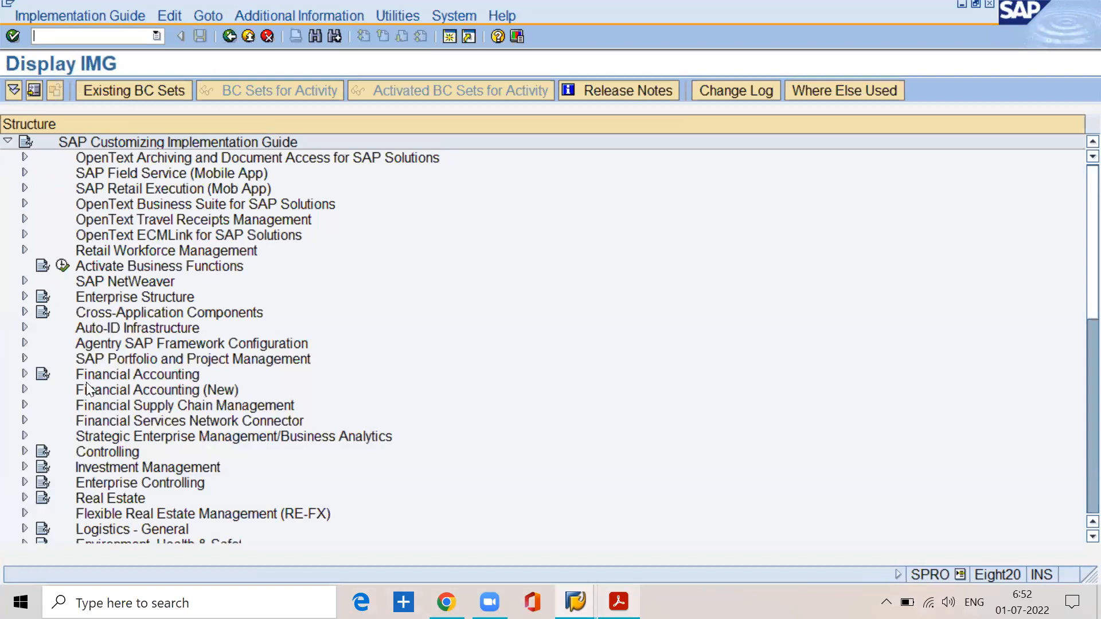
Step: Expand Financial Accounting (New) down through General Ledger Accounting (New), Master Data and G/L Accounts to the Preparations activities
{"action": "left_click", "coordinate": [25, 389]}
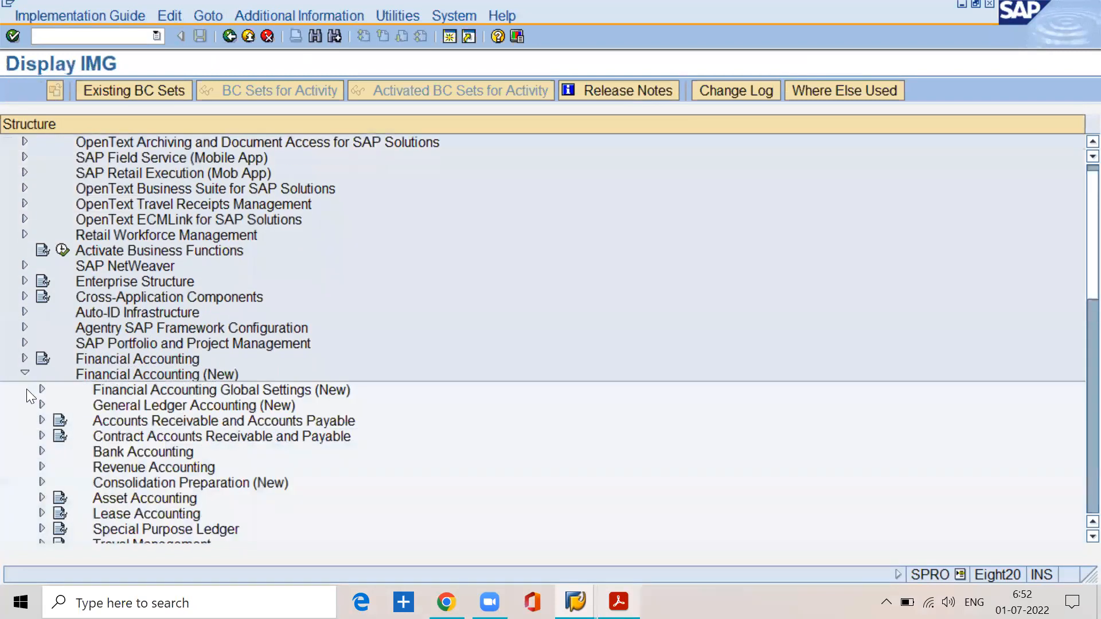
{"action": "left_click", "coordinate": [156, 404]}
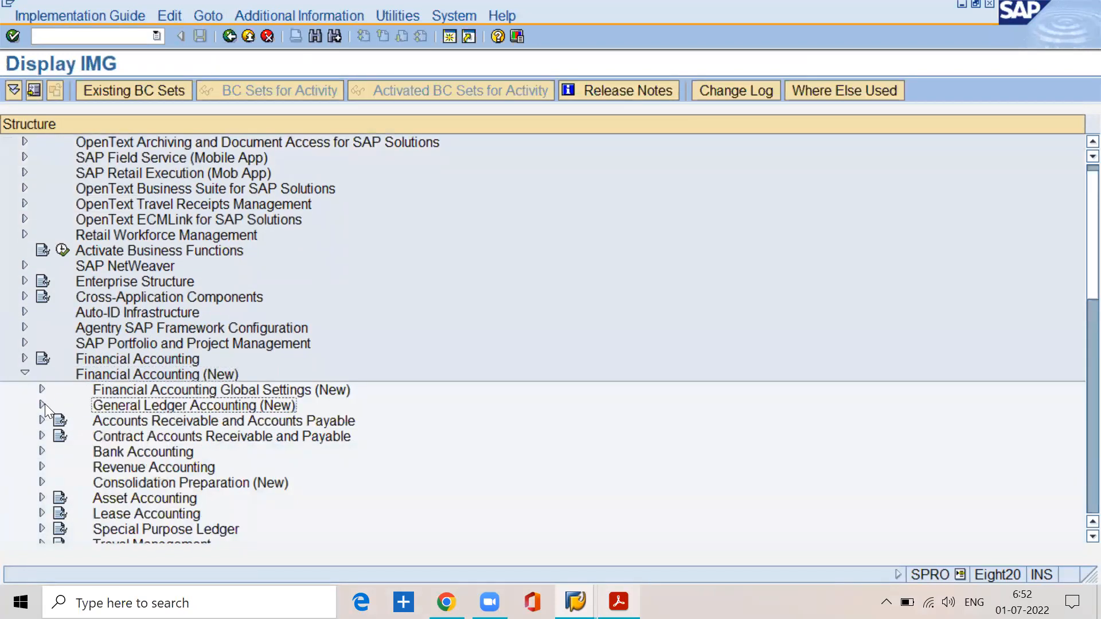
{"action": "left_click", "coordinate": [42, 405]}
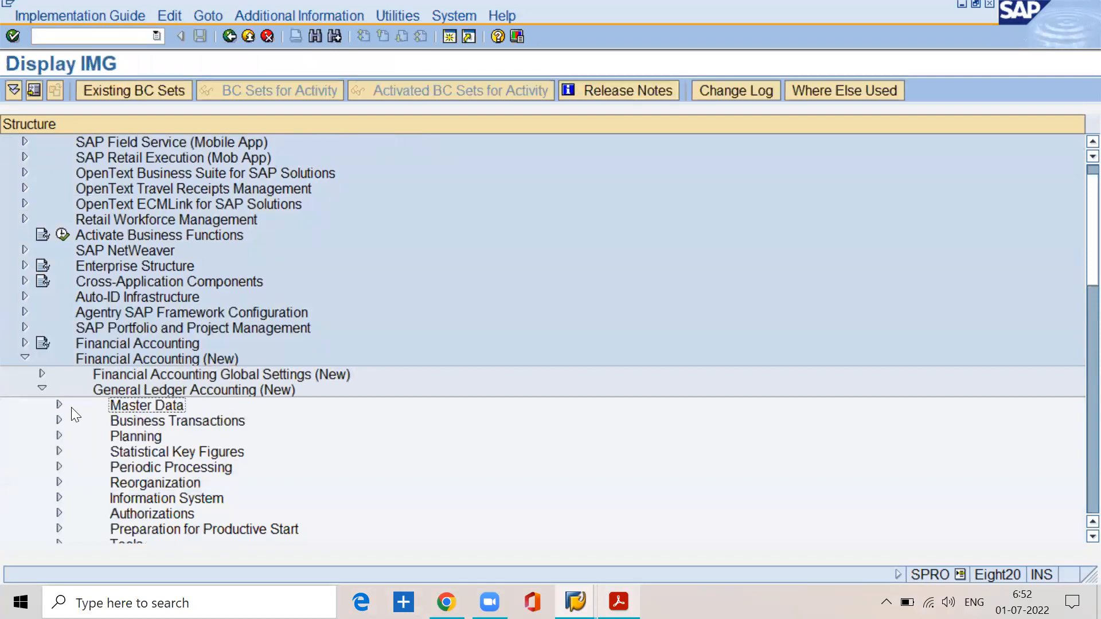
{"action": "left_click", "coordinate": [59, 404]}
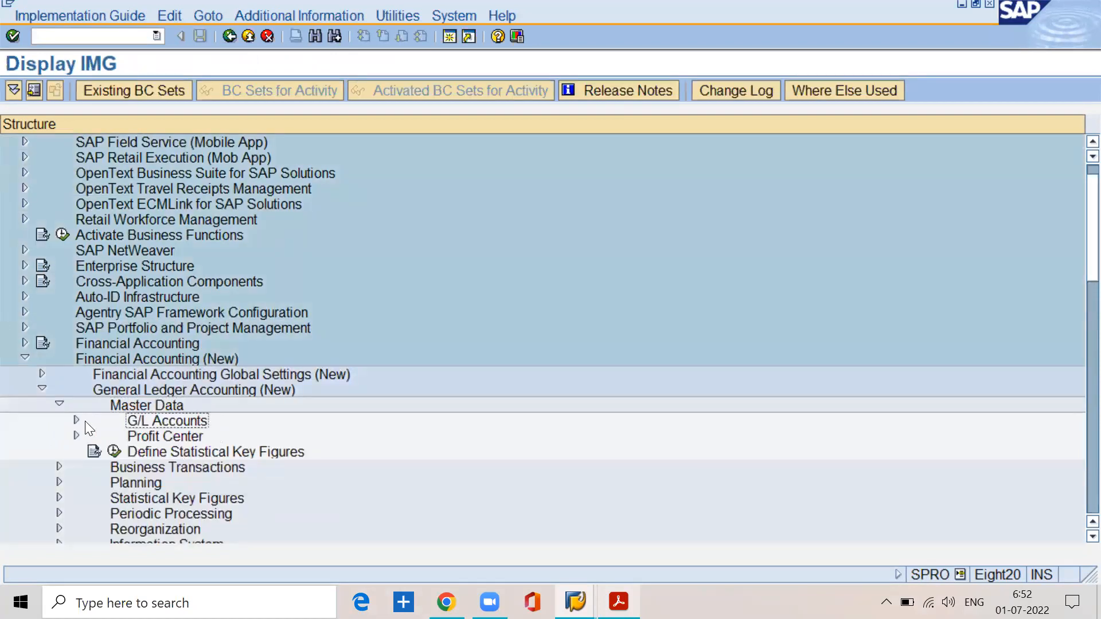
{"action": "left_click", "coordinate": [76, 420]}
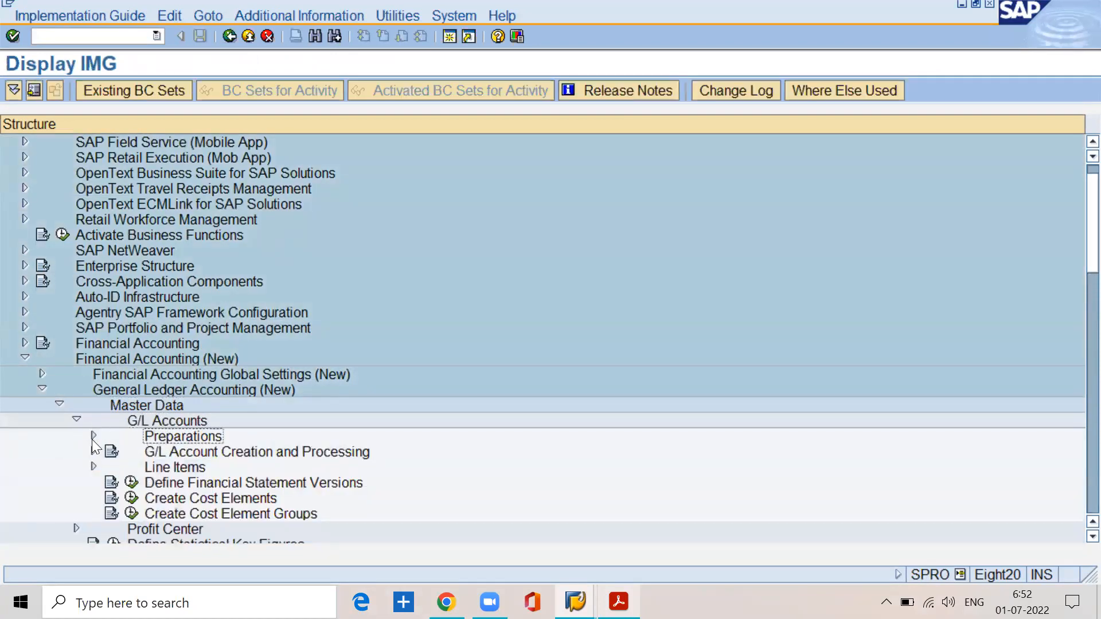
{"action": "left_click", "coordinate": [93, 437]}
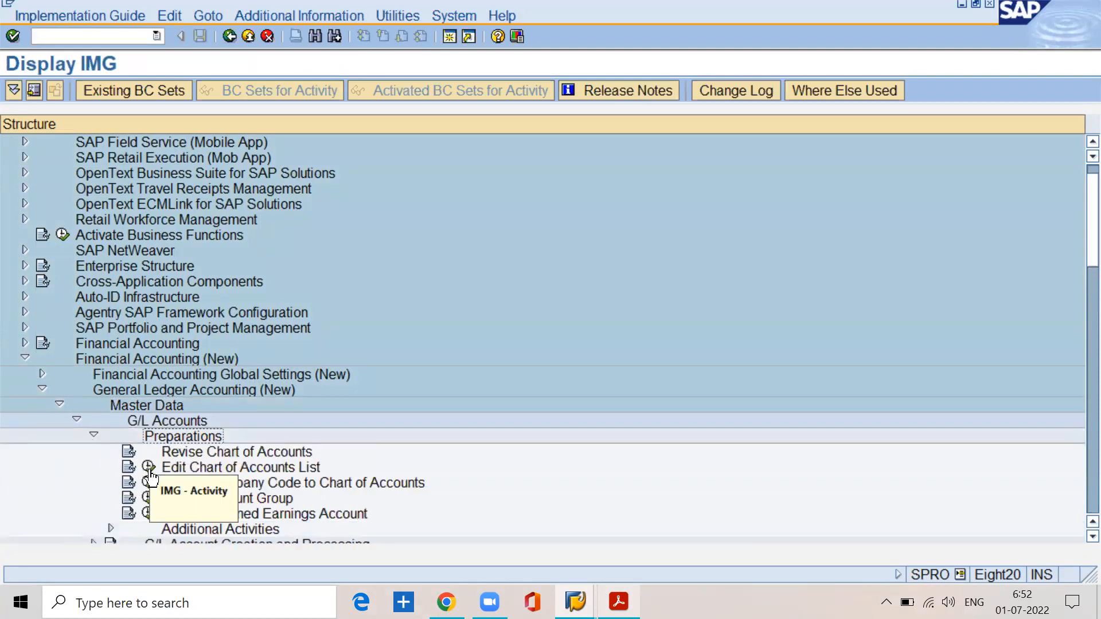
Step: Execute Edit Chart of Accounts List, position to sspn and open its details to check the length of the G/L account number
{"action": "left_click", "coordinate": [149, 468]}
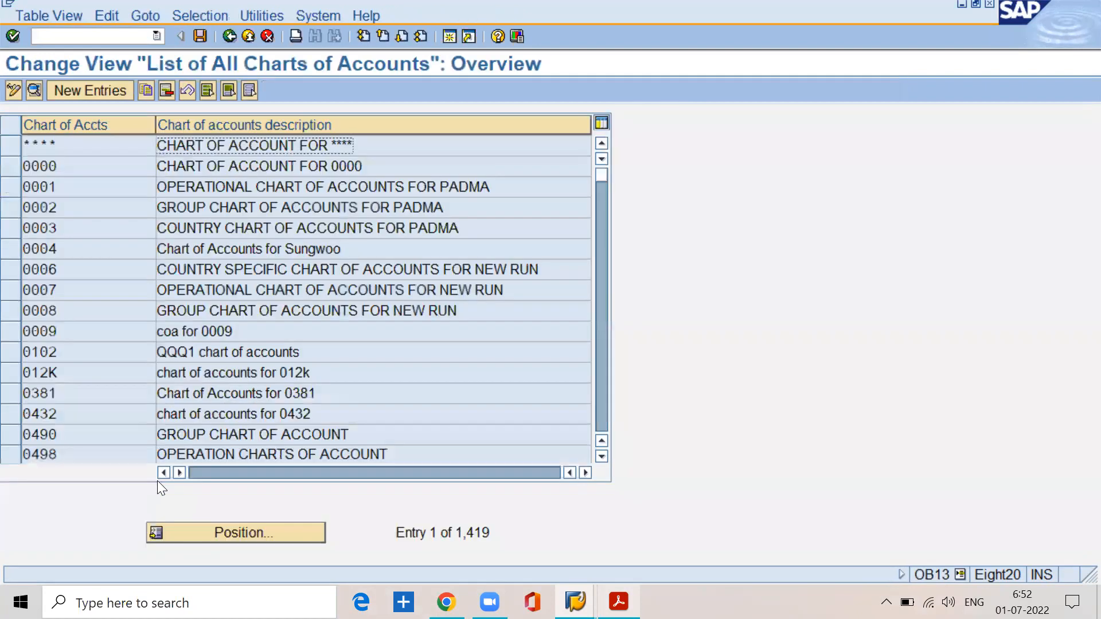
{"action": "left_click", "coordinate": [226, 520]}
{"action": "type", "text": "sspn"}
{"action": "key", "text": "Return"}
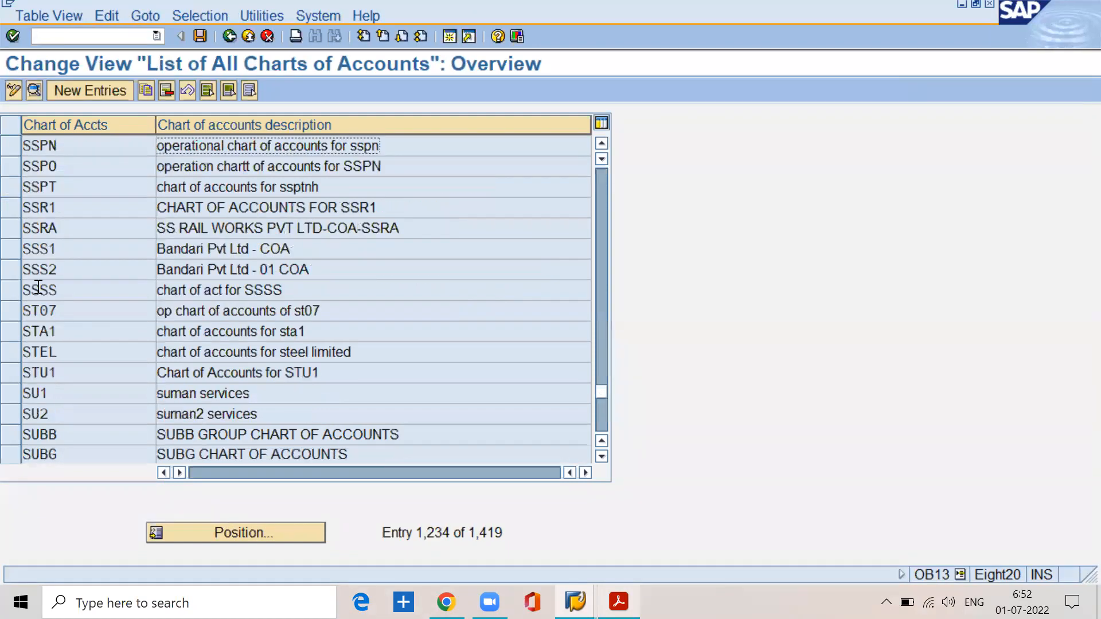
{"action": "left_click", "coordinate": [8, 151]}
{"action": "left_click", "coordinate": [33, 90]}
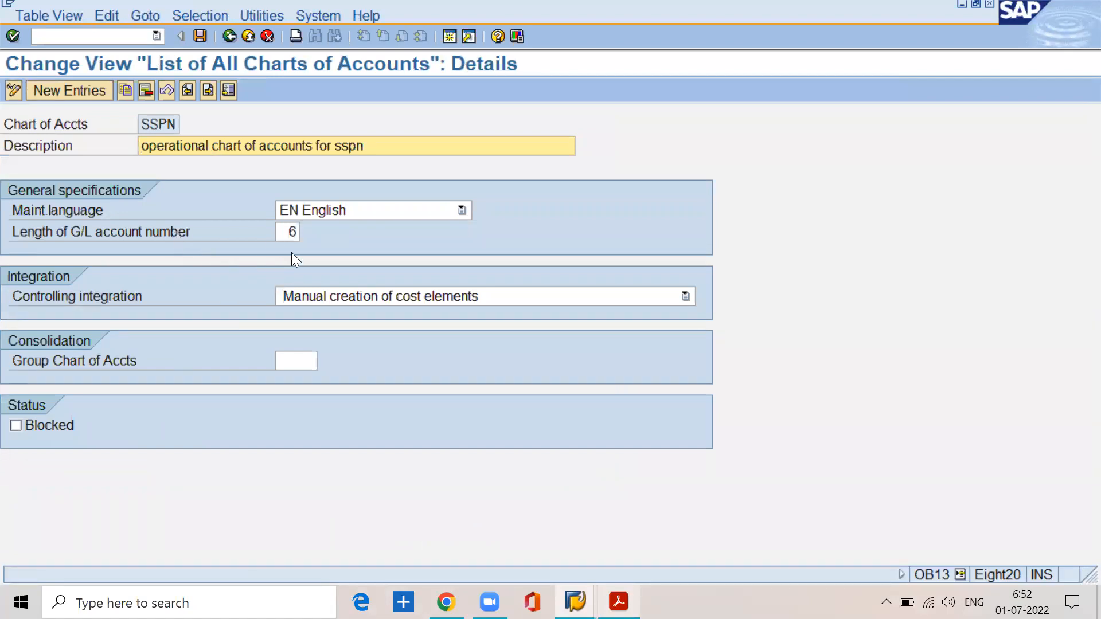
{"action": "left_click", "coordinate": [294, 231]}
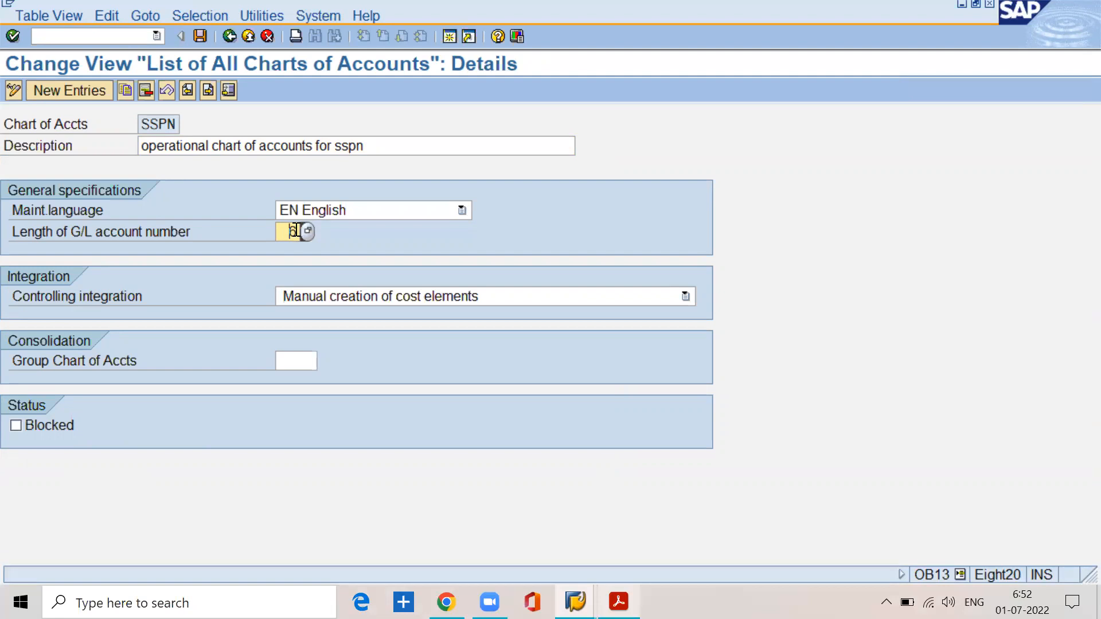
Step: Switch back to the New Entries session and review the share capital row's From account, To account and name
{"action": "left_click", "coordinate": [575, 602]}
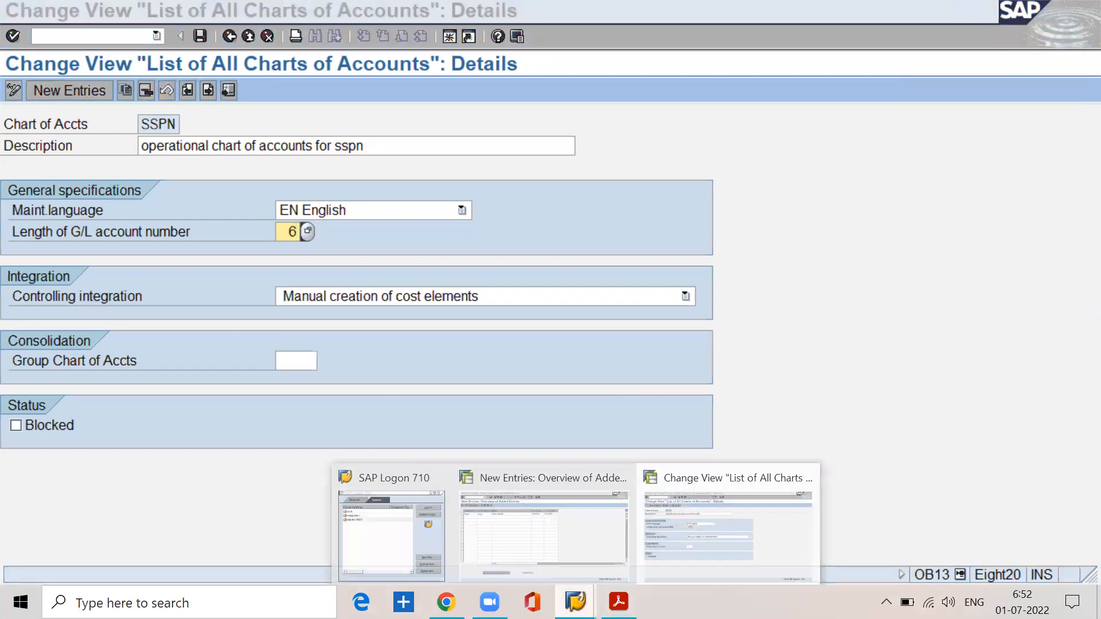
{"action": "left_click", "coordinate": [560, 563]}
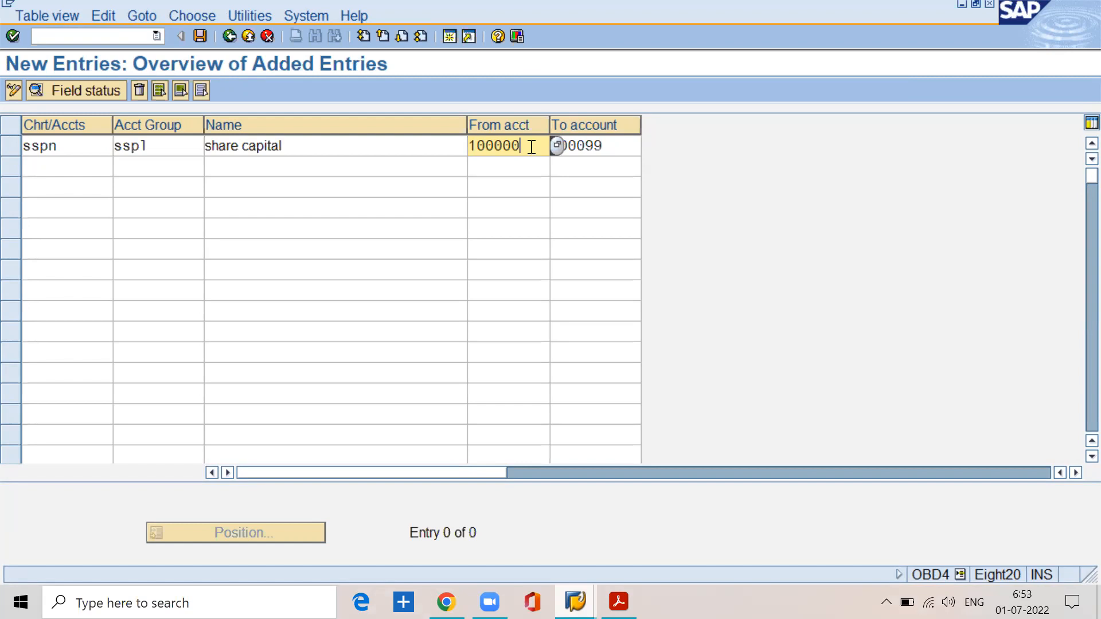
{"action": "left_click_drag", "start_coordinate": [531, 148], "coordinate": [435, 130]}
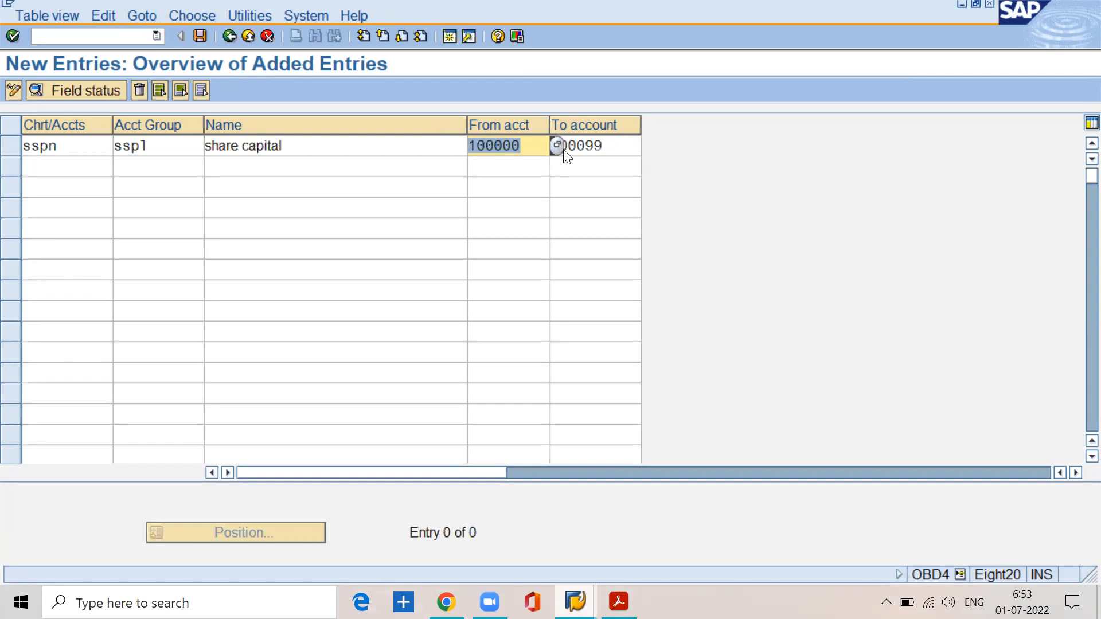
{"action": "left_click", "coordinate": [609, 144]}
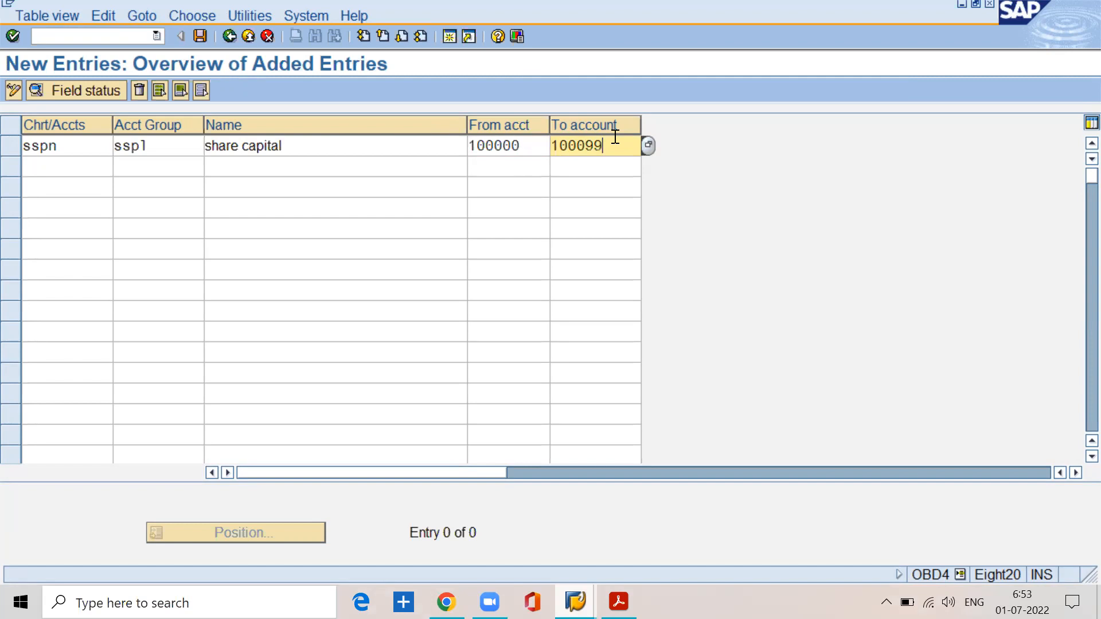
{"action": "left_click", "coordinate": [327, 144]}
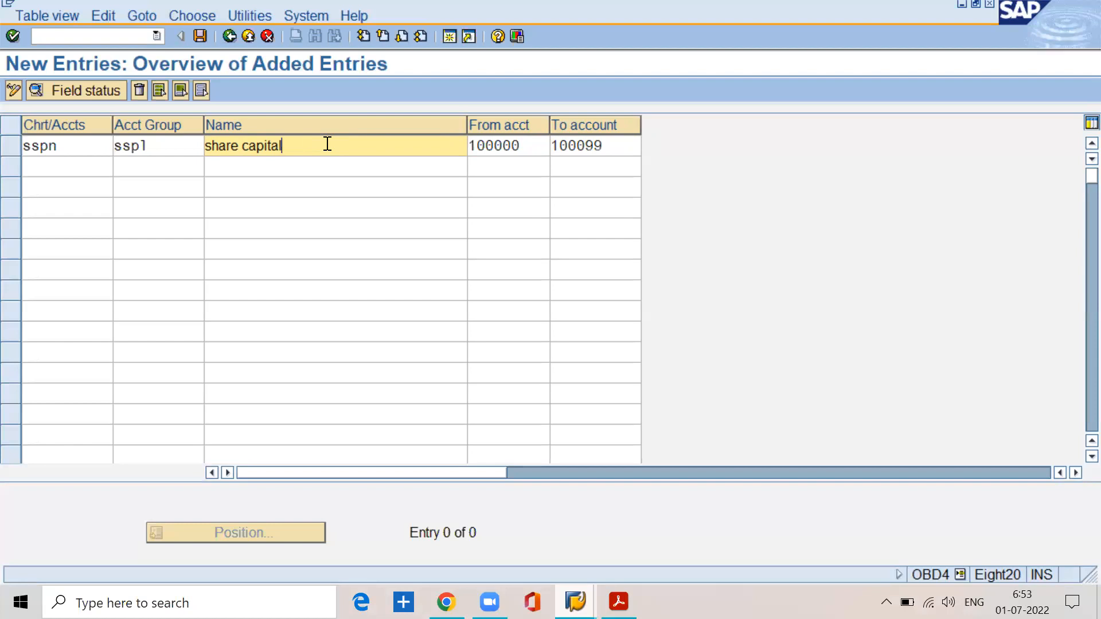
{"action": "left_click_drag", "start_coordinate": [307, 145], "coordinate": [201, 143]}
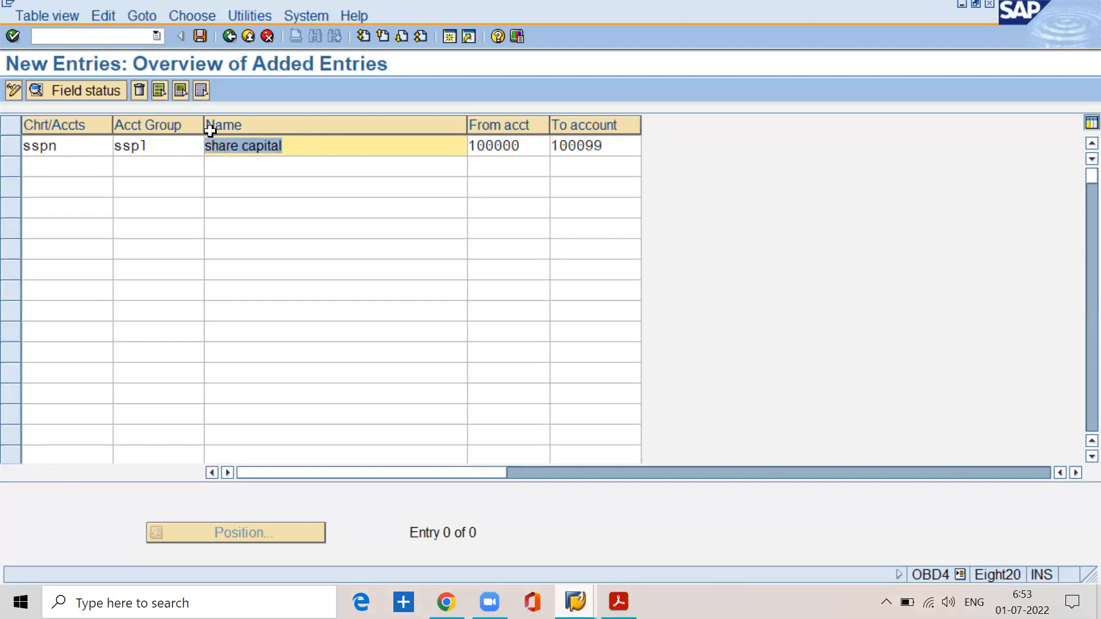
Step: Set the share capital group's To account to 100599
{"action": "left_click", "coordinate": [617, 142]}
{"action": "key", "text": "BackSpace"}
{"action": "key", "text": "BackSpace"}
{"action": "key", "text": "BackSpace"}
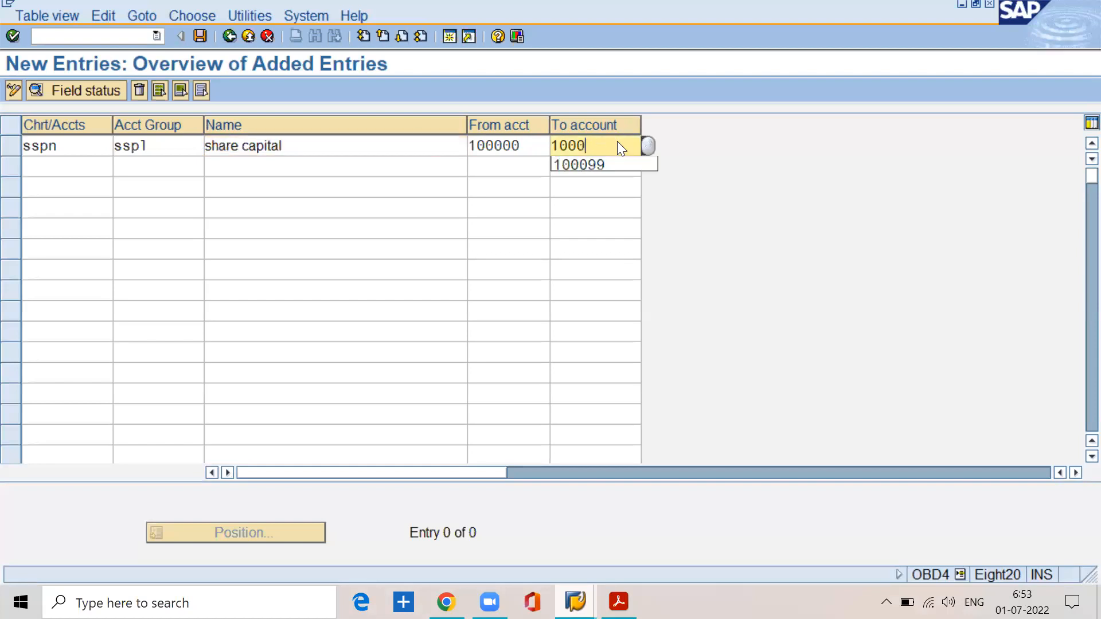
{"action": "type", "text": "599"}
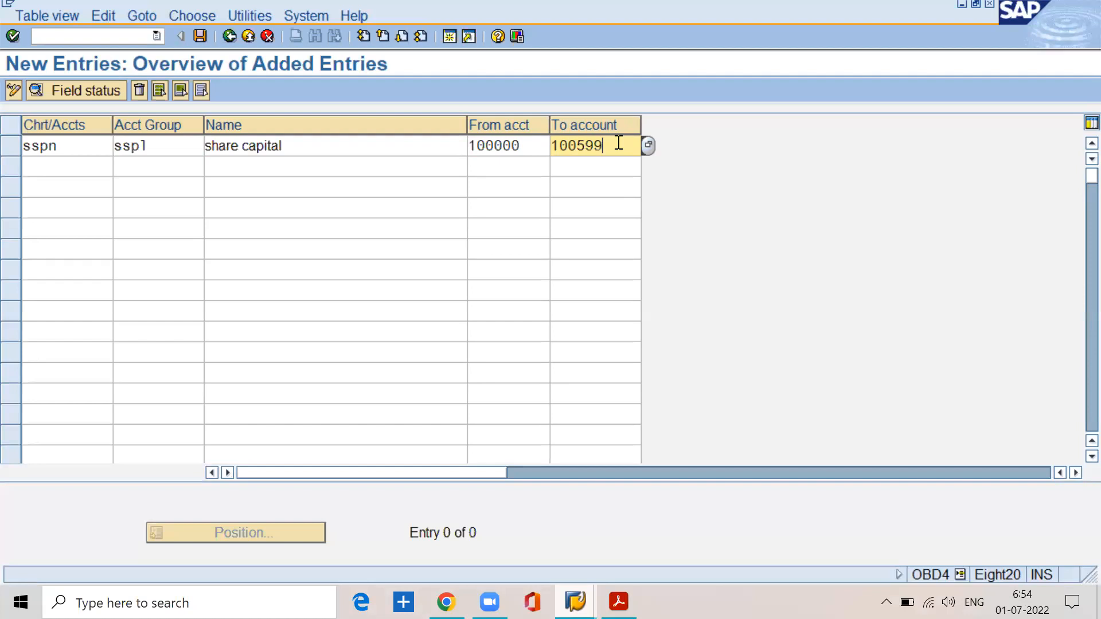
Step: Set the share capital group's To account to 100099
{"action": "key", "text": "BackSpace"}
{"action": "key", "text": "BackSpace"}
{"action": "key", "text": "BackSpace"}
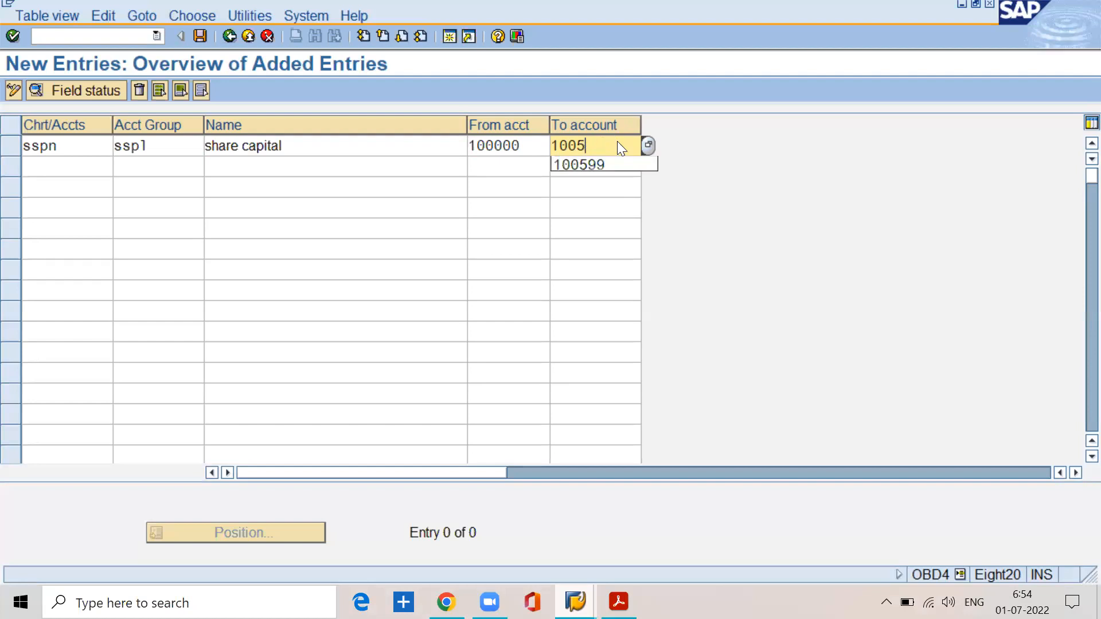
{"action": "type", "text": "099"}
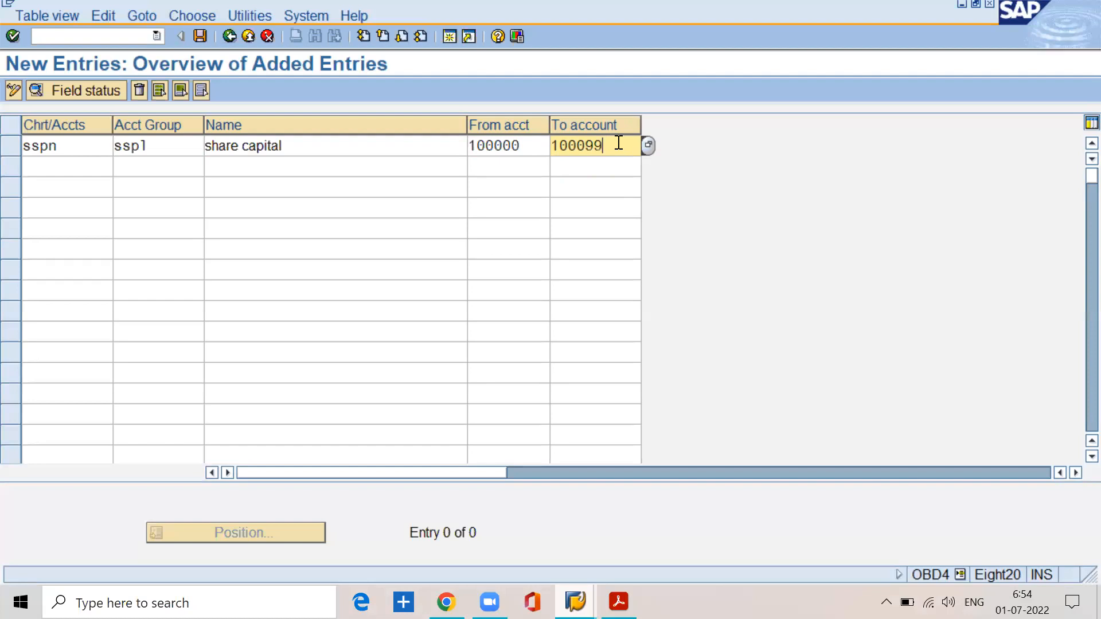
Step: Add a second entry for chart of accounts sspn with account group rspl, named reserves and surpluses
{"action": "left_click", "coordinate": [49, 172]}
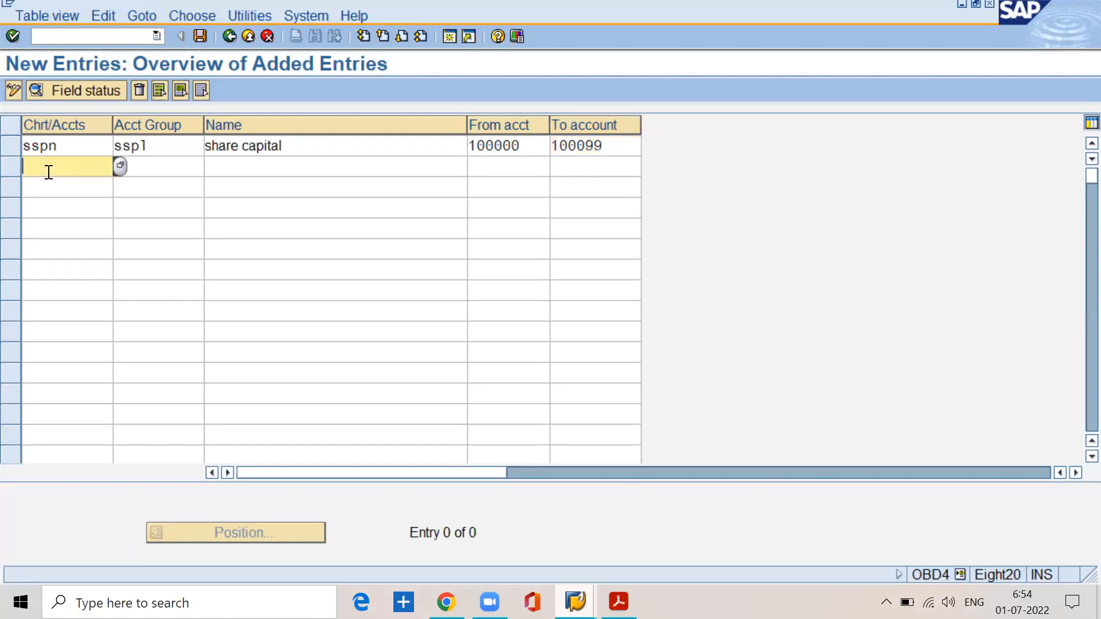
{"action": "type", "text": "sspn"}
{"action": "left_click", "coordinate": [148, 169]}
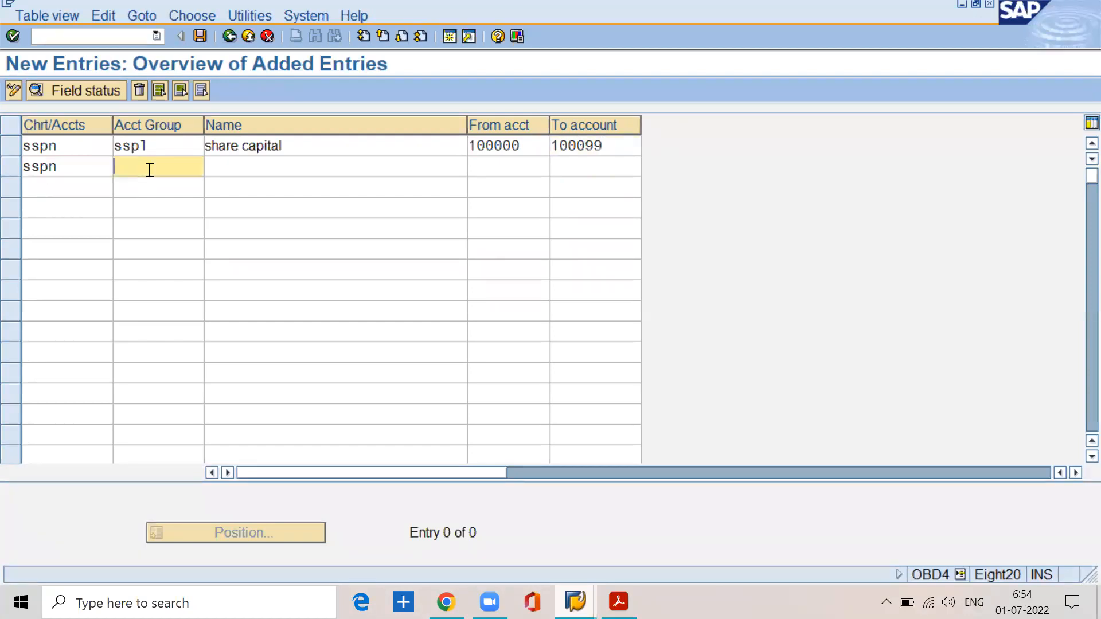
{"action": "type", "text": "rspl"}
{"action": "key", "text": "Tab"}
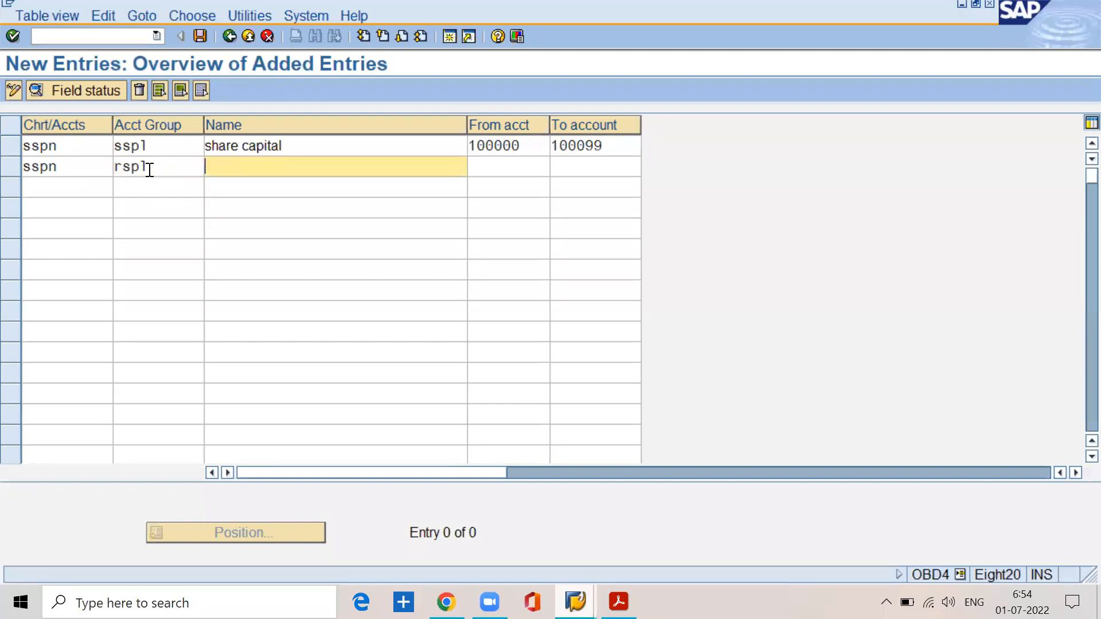
{"action": "type", "text": "re"}
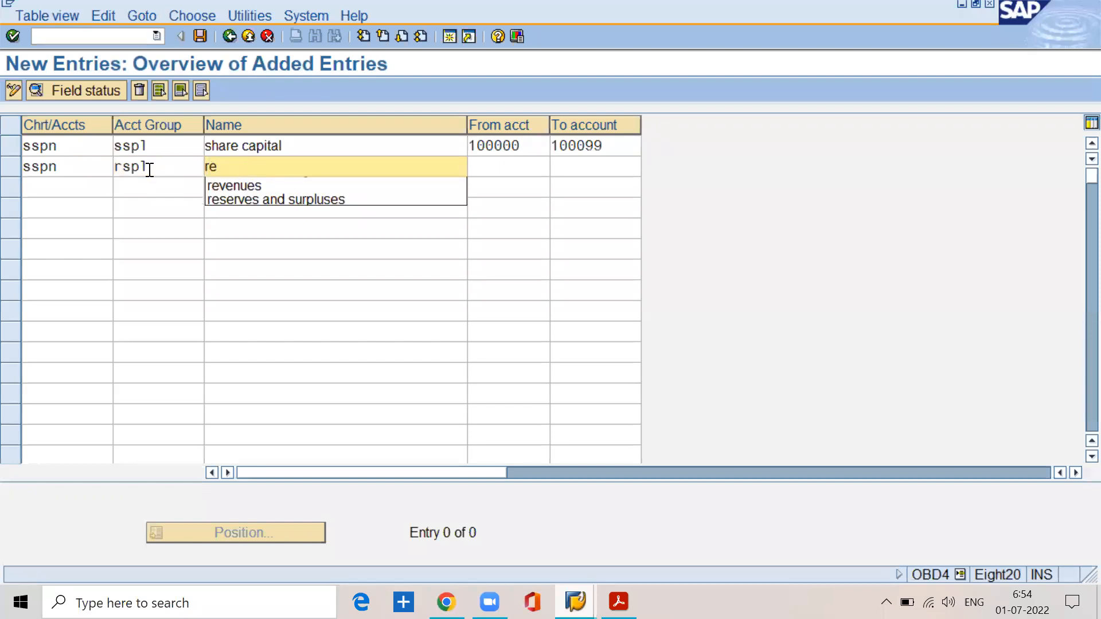
{"action": "key", "text": "Down"}
{"action": "key", "text": "Down"}
{"action": "key", "text": "Return"}
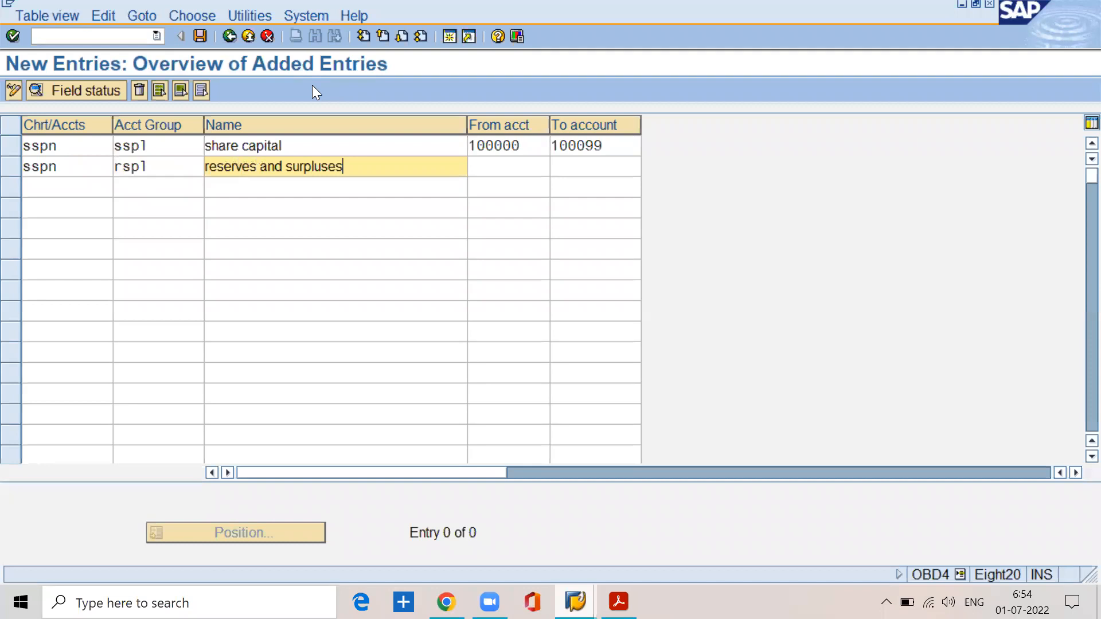
{"action": "key", "text": "Return"}
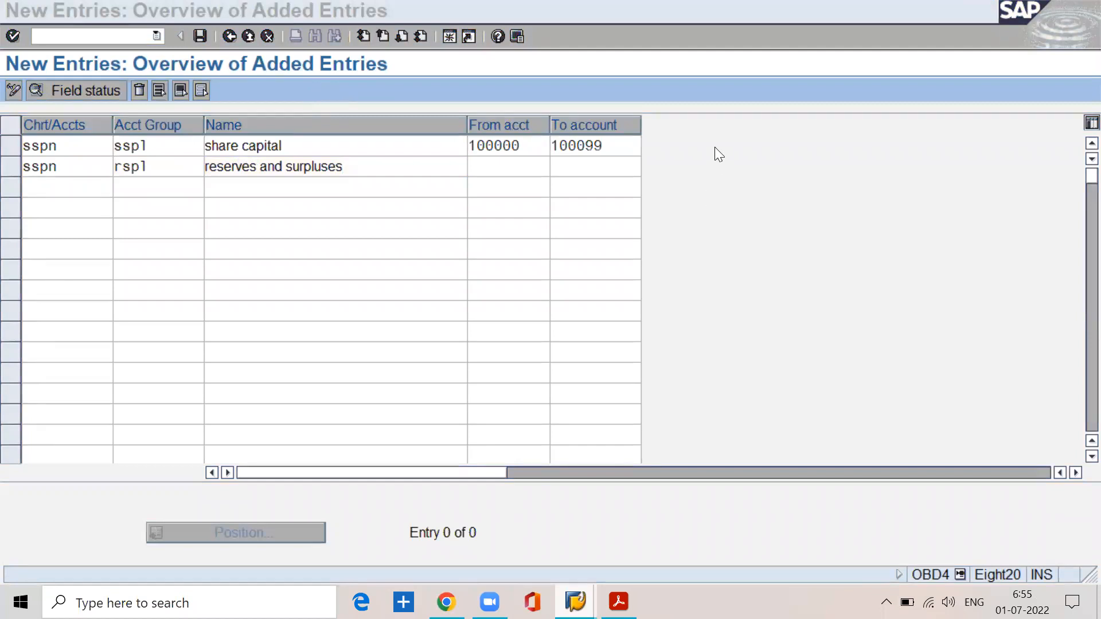
Step: Set the reserves and surpluses group's number range from account 100100 to account 100199
{"action": "left_click", "coordinate": [508, 170]}
{"action": "type", "text": "10100"}
{"action": "key", "text": "BackSpace"}
{"action": "key", "text": "BackSpace"}
{"action": "key", "text": "BackSpace"}
{"action": "type", "text": "0100"}
{"action": "key", "text": "Tab"}
{"action": "type", "text": "100199"}
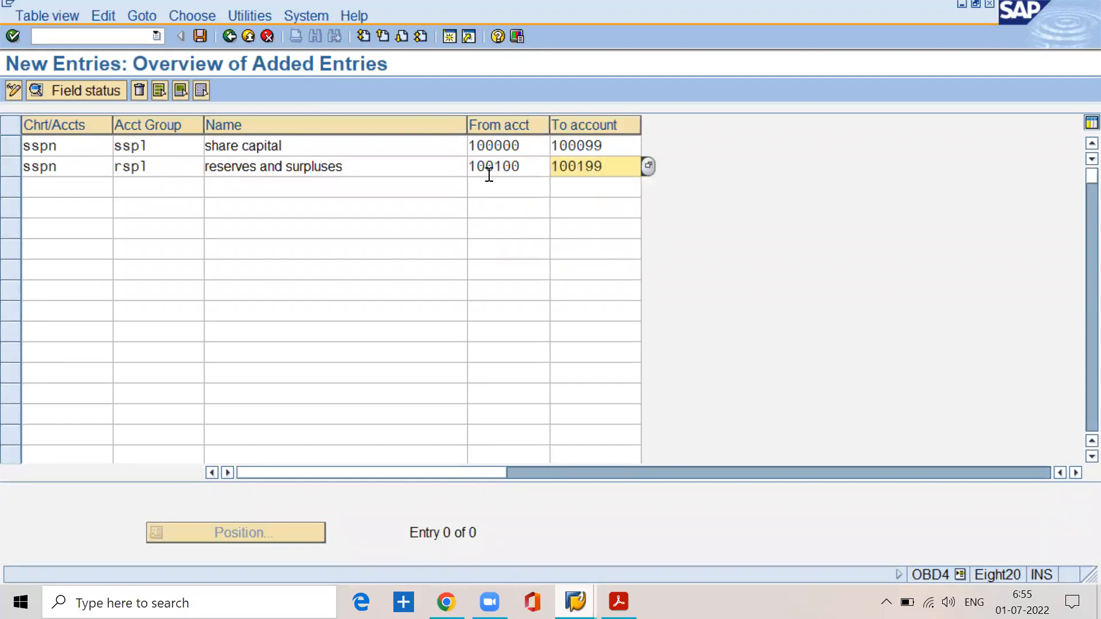
Step: Start a third entry for chart of accounts sspn with account group acdn
{"action": "left_click", "coordinate": [69, 188]}
{"action": "type", "text": "sspn"}
{"action": "key", "text": "Tab"}
{"action": "type", "text": "acdn"}
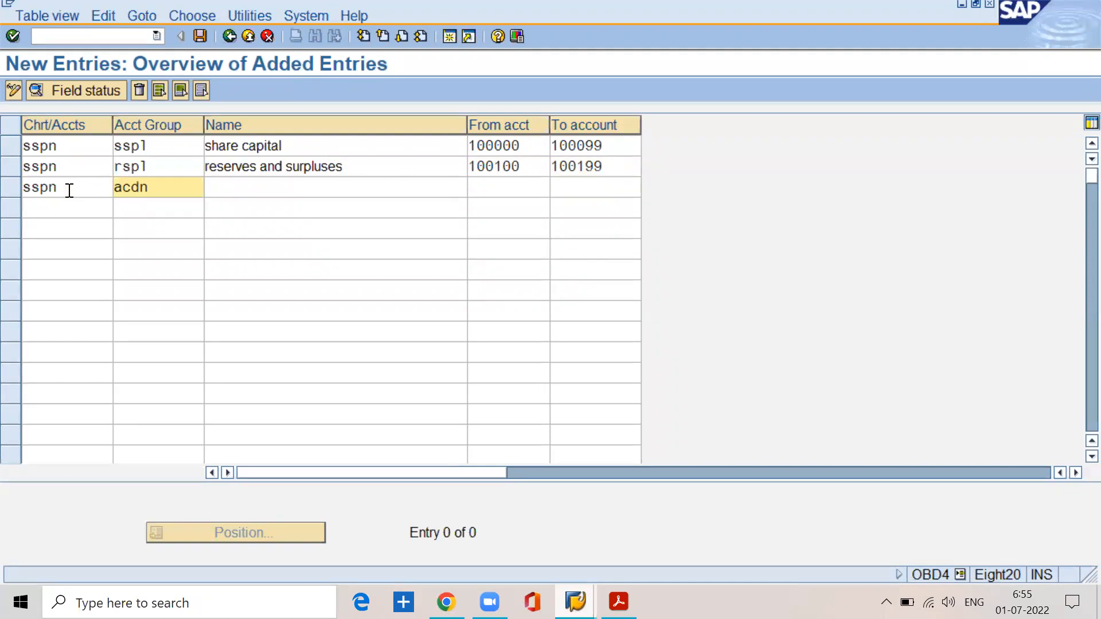
{"action": "key", "text": "Tab"}
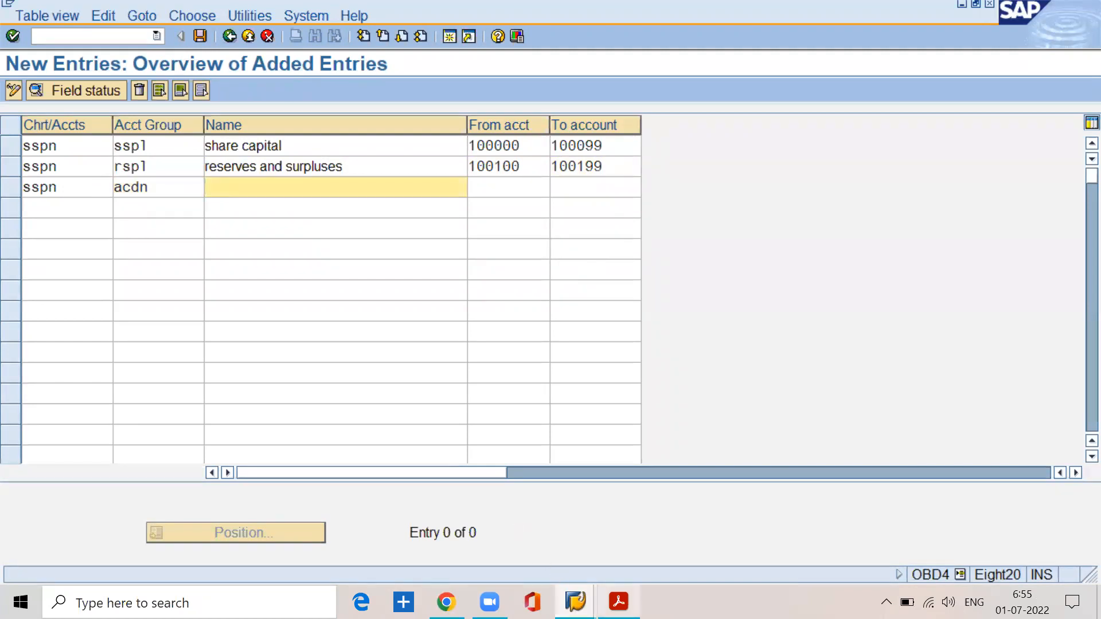
Step: Consult the account group table in the BASIC SETTINGS.pdf notes, and name the acdn group accumulated depreciation in SAP
{"action": "key", "text": "alt+Tab"}
{"action": "scroll", "coordinate": [381, 405], "scroll_direction": "down", "scroll_amount": 3}
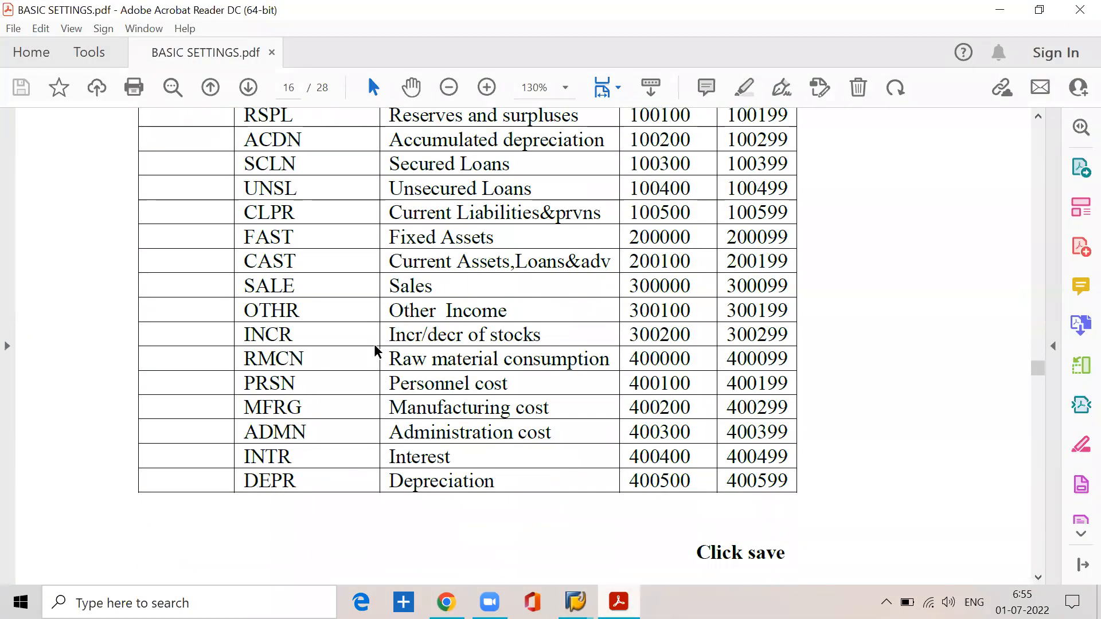
{"action": "scroll", "coordinate": [376, 350], "scroll_direction": "up", "scroll_amount": 3}
{"action": "scroll", "coordinate": [376, 350], "scroll_direction": "down", "scroll_amount": 2}
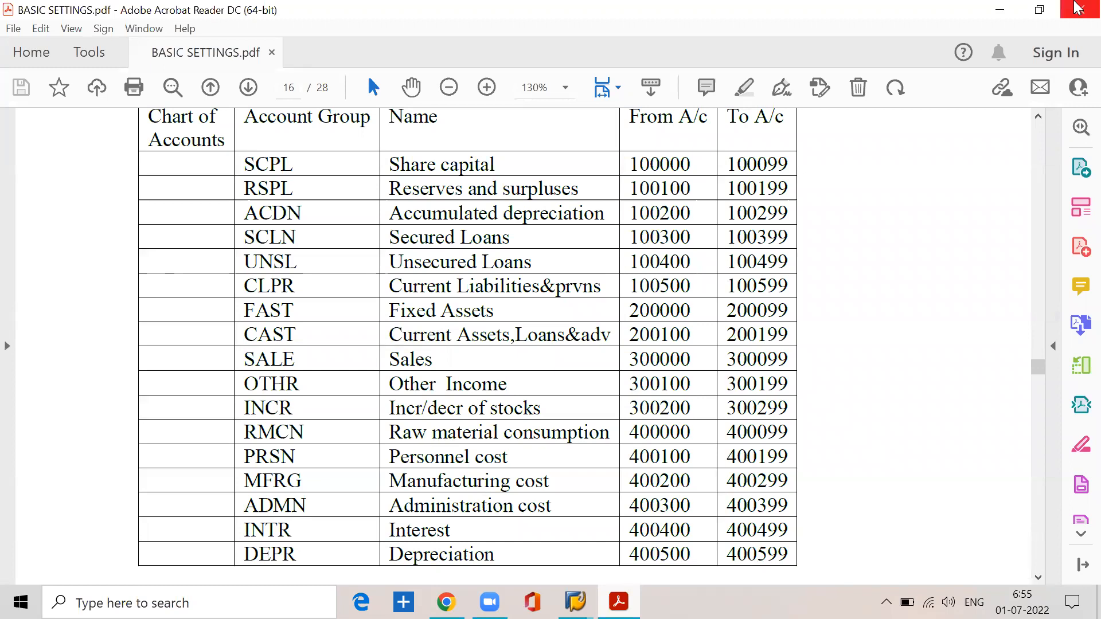
{"action": "left_click", "coordinate": [999, 10]}
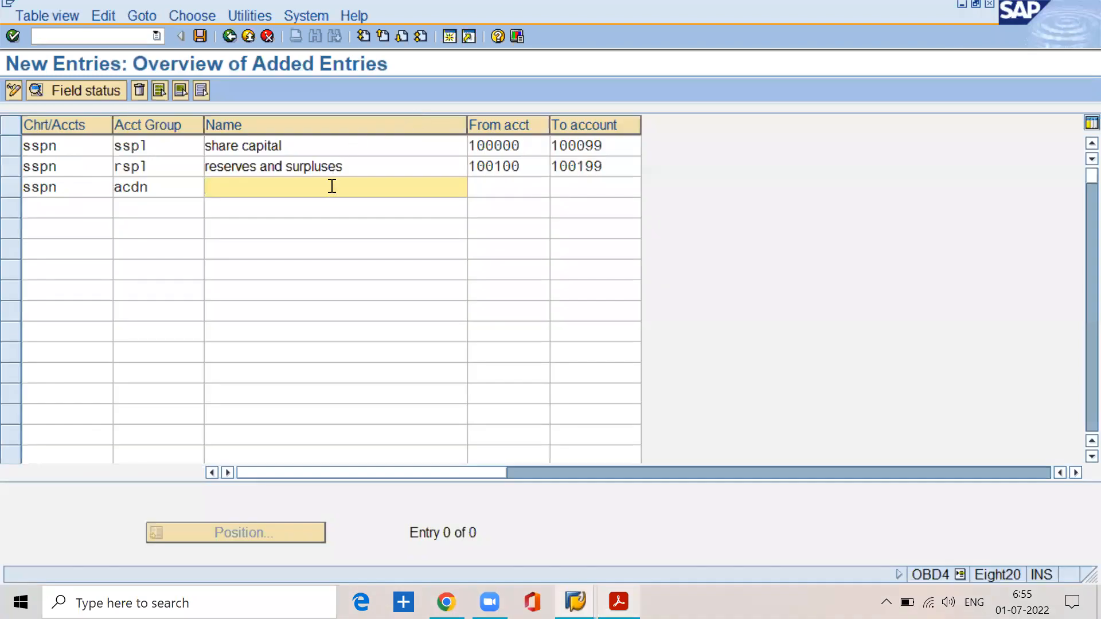
{"action": "type", "text": "acc"}
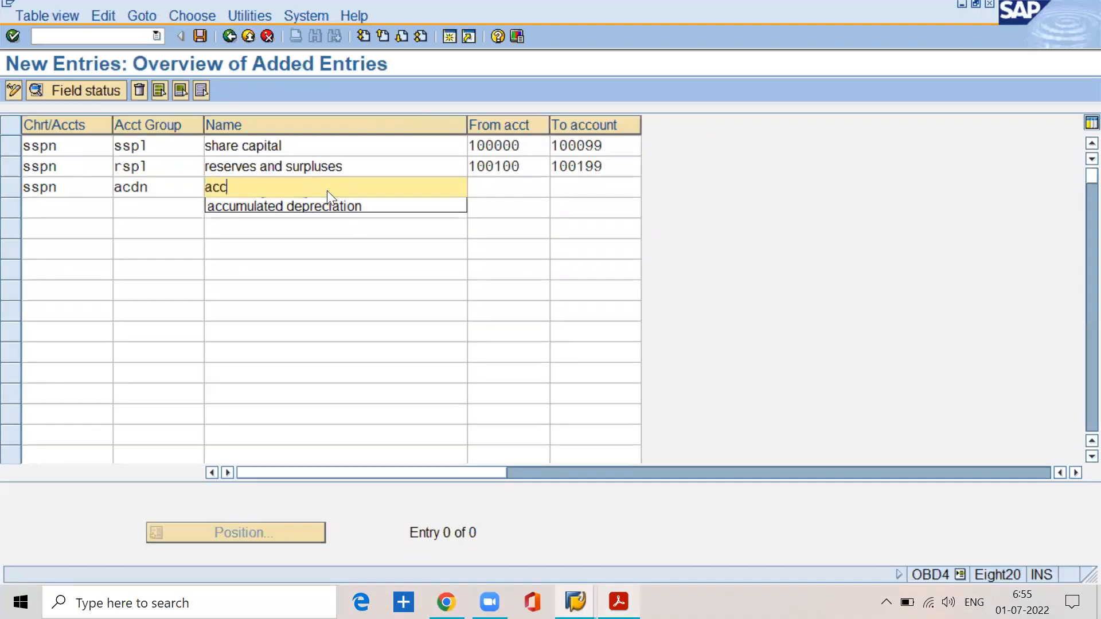
{"action": "key", "text": "Down"}
{"action": "key", "text": "Return"}
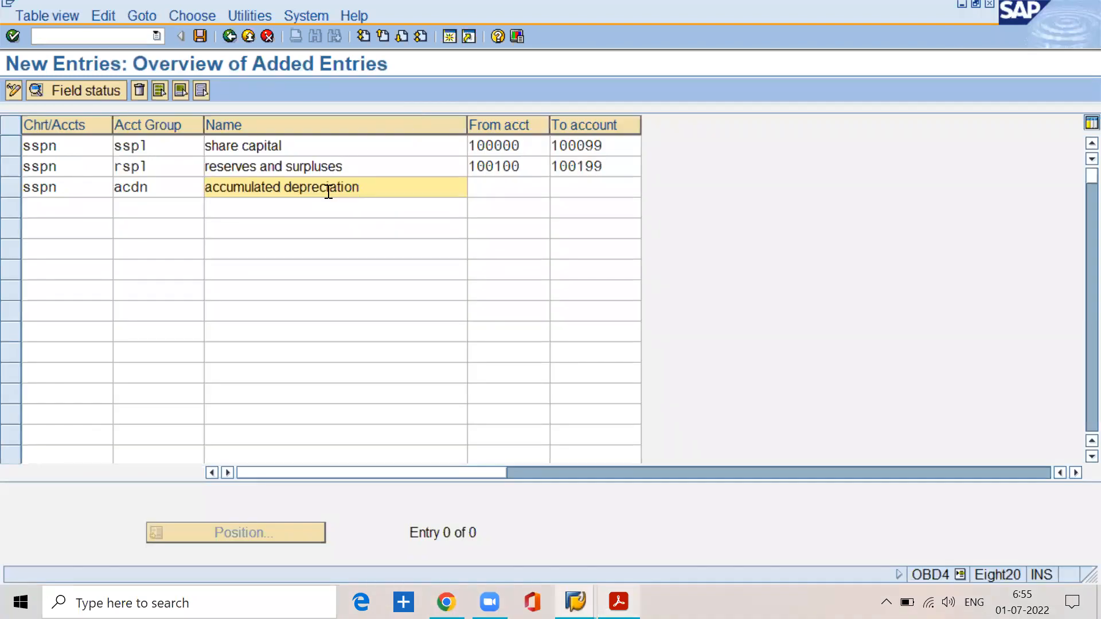
Step: Set the accumulated depreciation group's number range from account 100200 to account 100299
{"action": "key", "text": "Tab"}
{"action": "type", "text": "002001"}
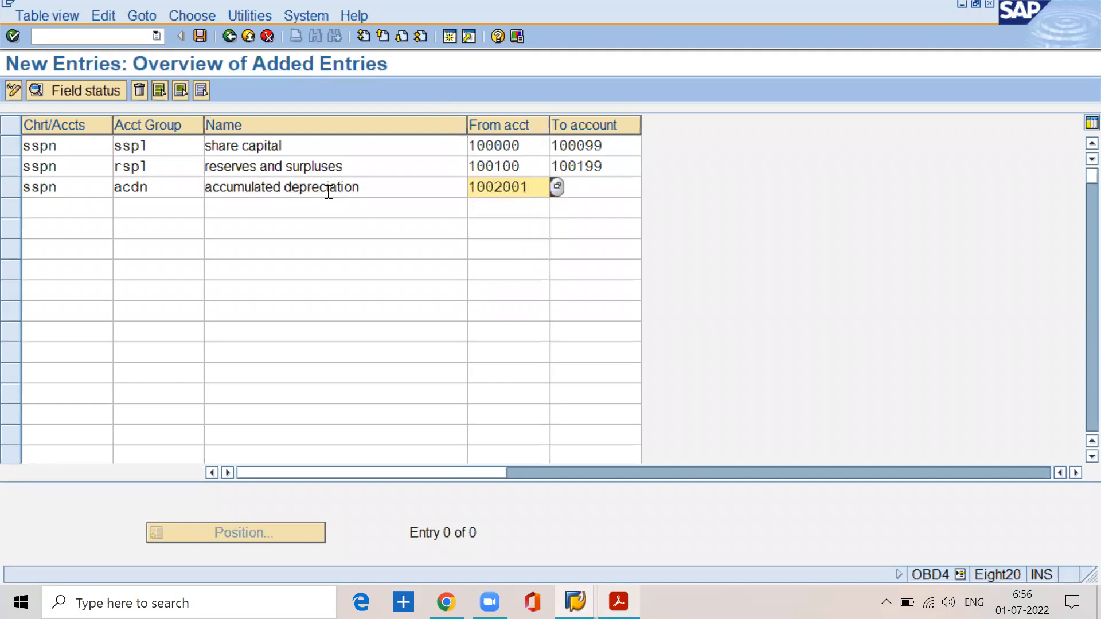
{"action": "key", "text": "BackSpace"}
{"action": "key", "text": "Tab"}
{"action": "type", "text": "100299"}
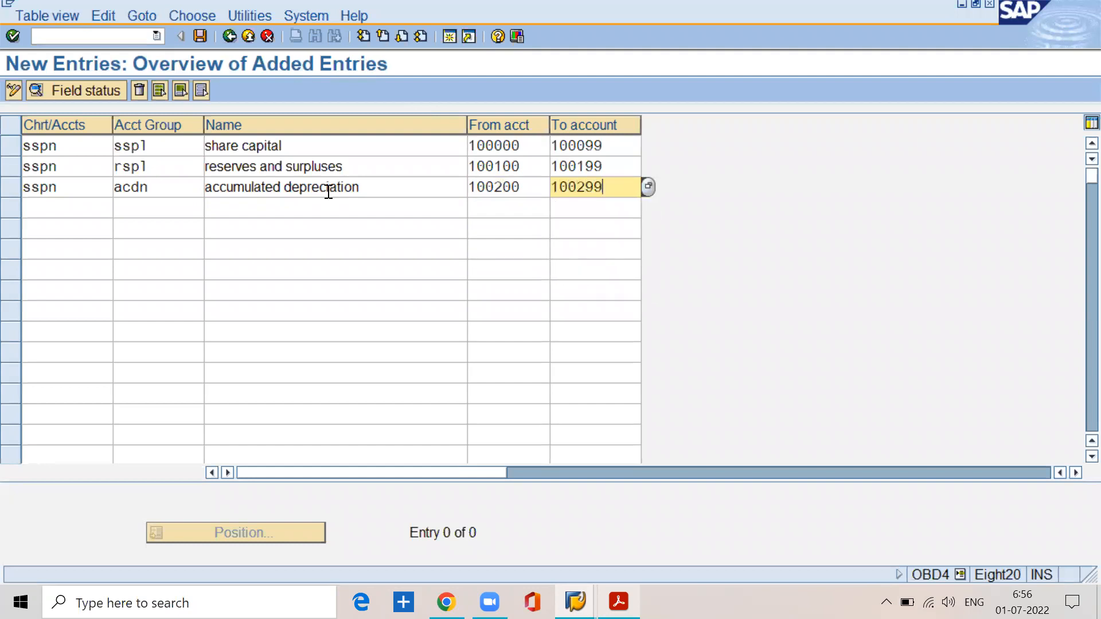
Step: Add a fourth entry for chart of accounts sspn with account group scln, named secured loans
{"action": "left_click", "coordinate": [60, 213]}
{"action": "type", "text": "sspn"}
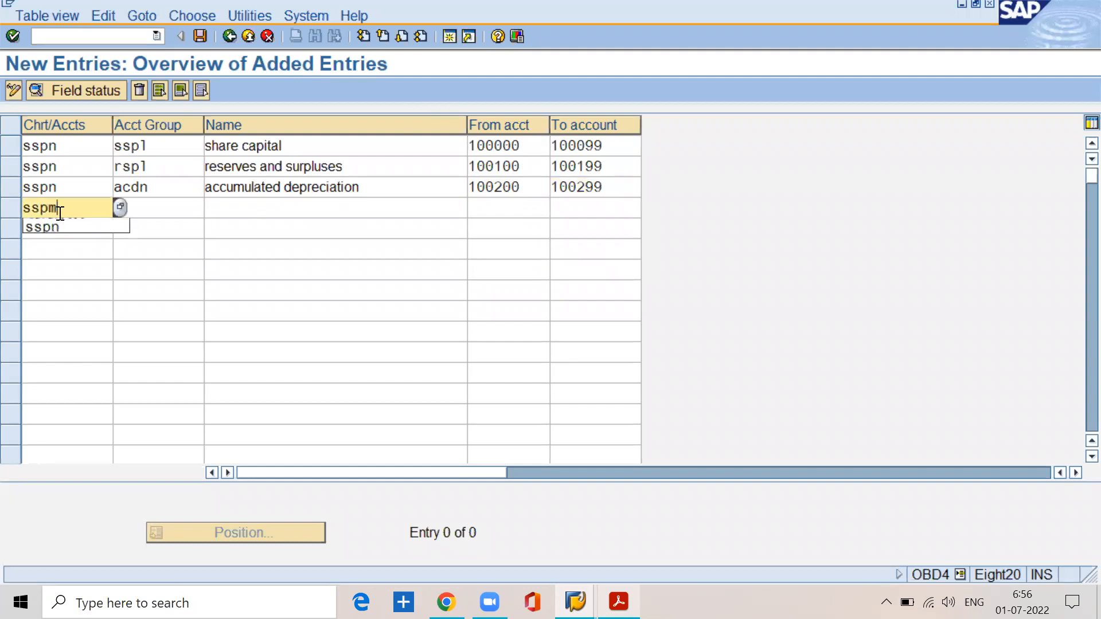
{"action": "key", "text": "Tab"}
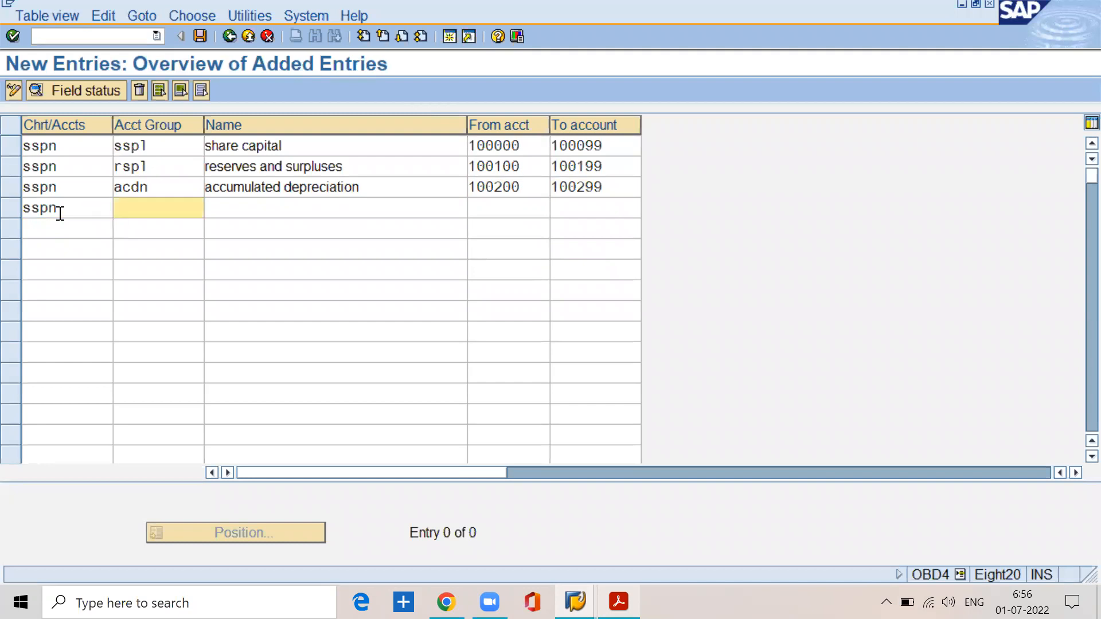
{"action": "type", "text": "scln"}
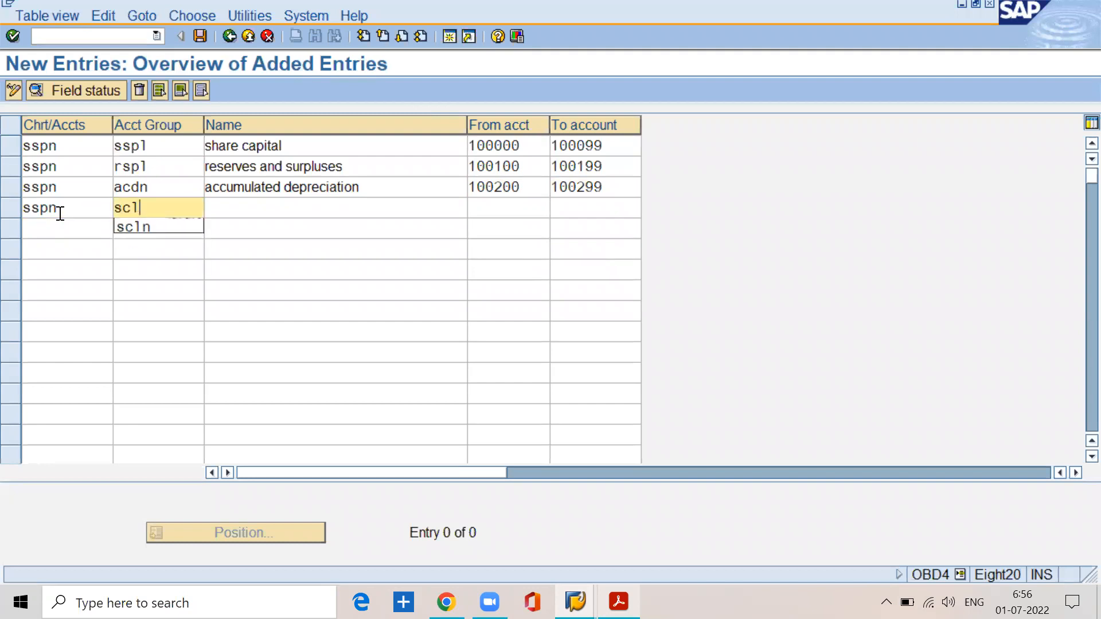
{"action": "key", "text": "Tab"}
{"action": "type", "text": "se"}
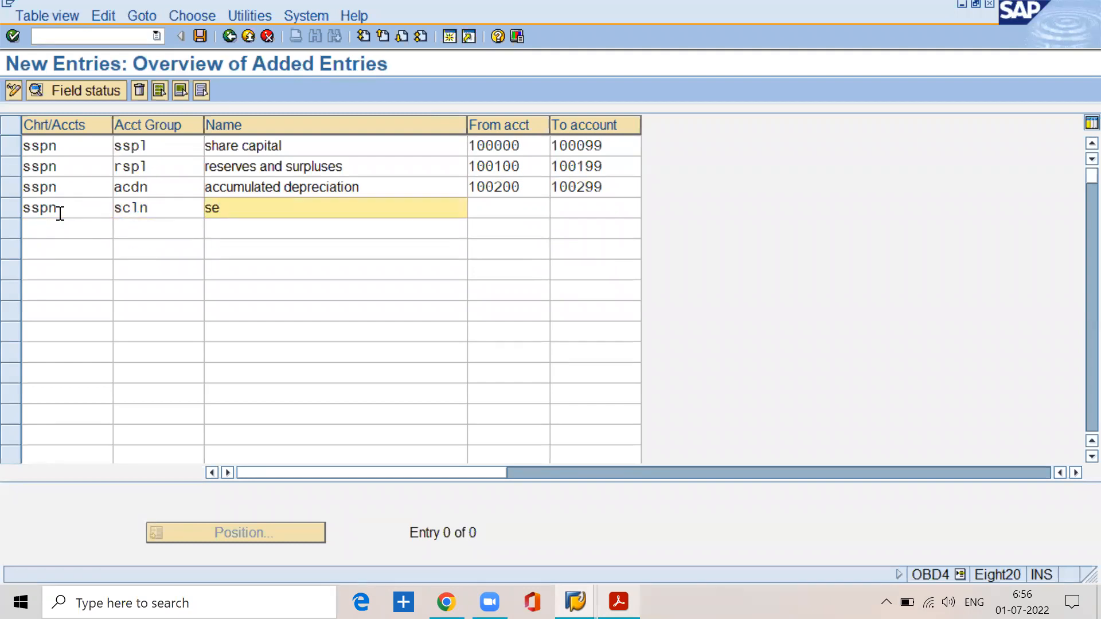
{"action": "type", "text": "cured loans"}
Step: Set the secured loans group's number range from account 100300 to account 100399
{"action": "key", "text": "Tab"}
{"action": "type", "text": "100300"}
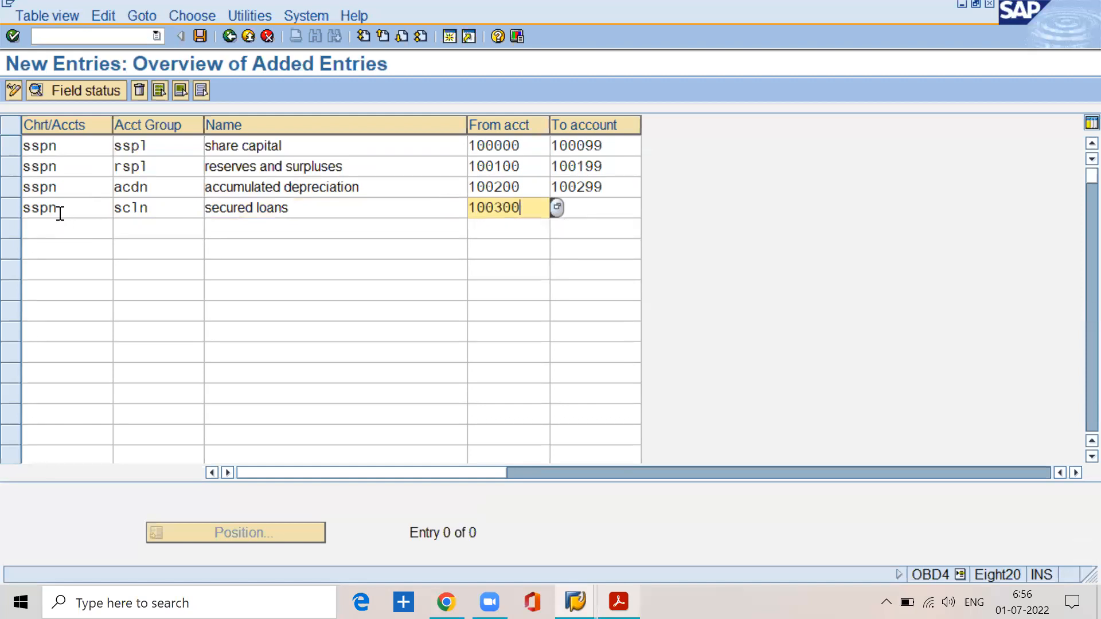
{"action": "key", "text": "Tab"}
{"action": "type", "text": "100399"}
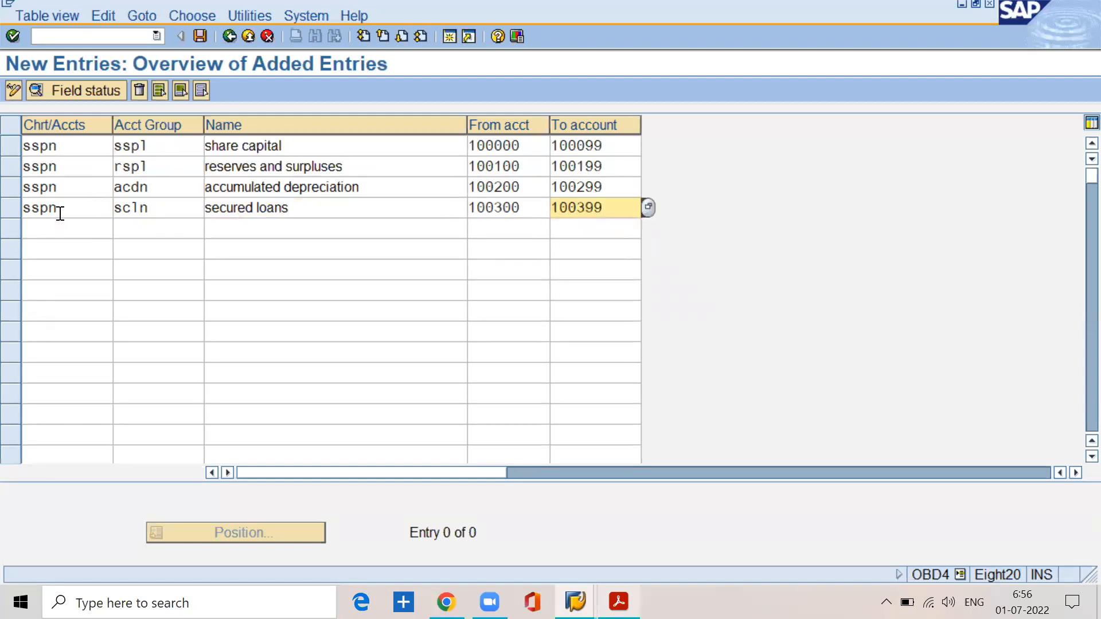
Step: Add a fifth entry for chart of accounts sspn with account group unsl, using the suggested name "unsecured laons"
{"action": "key", "text": "Tab"}
{"action": "type", "text": "sspn"}
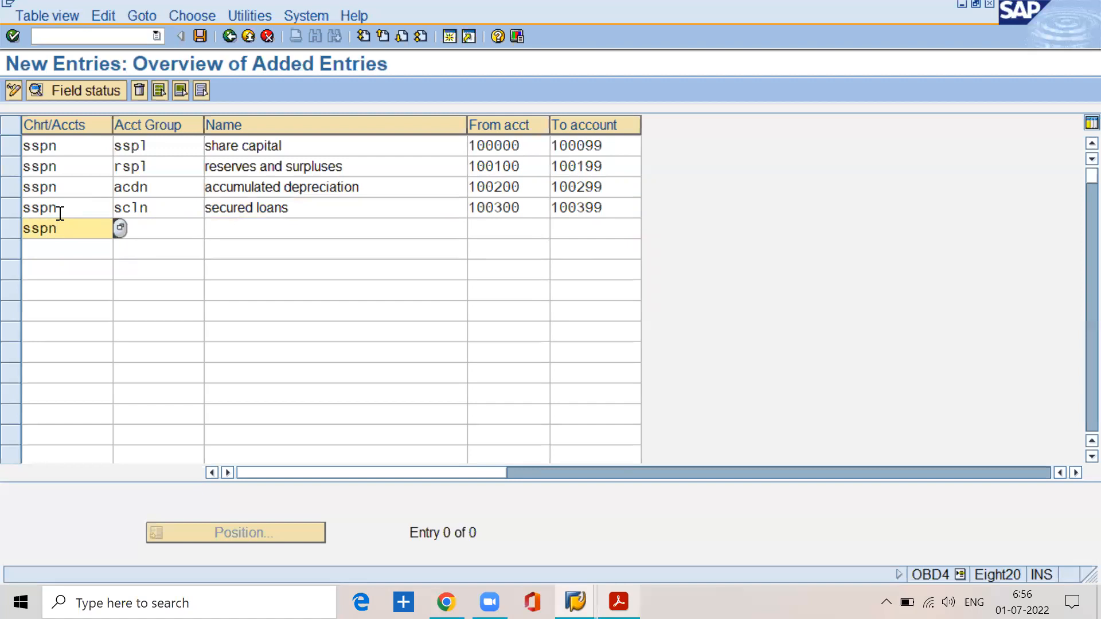
{"action": "key", "text": "Tab"}
{"action": "type", "text": "unsl"}
{"action": "key", "text": "Tab"}
{"action": "type", "text": "un"}
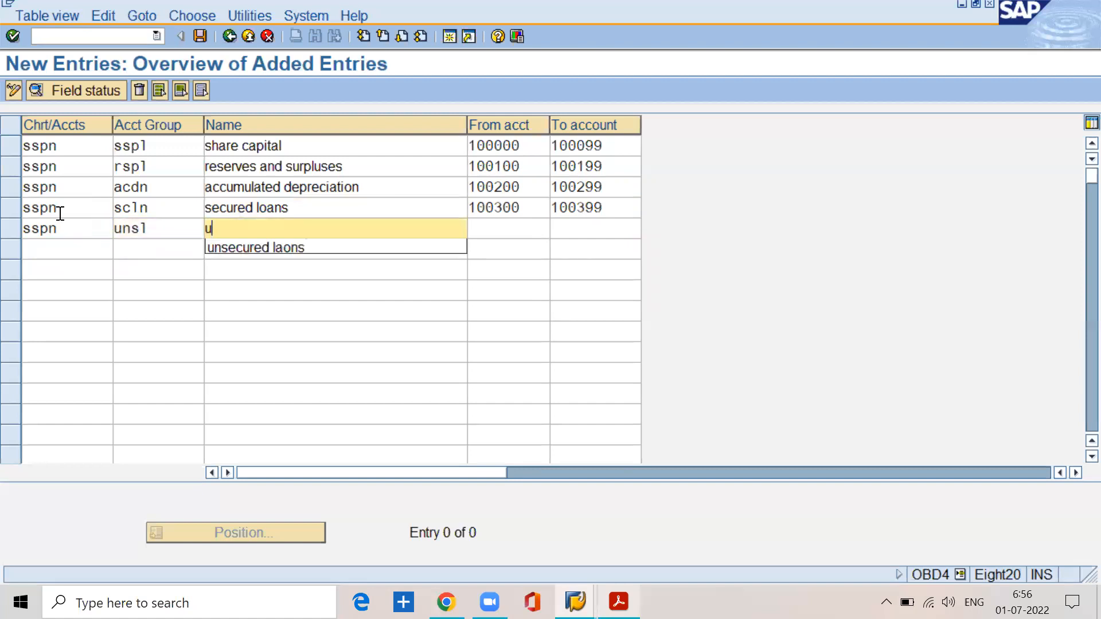
{"action": "key", "text": "Down"}
{"action": "key", "text": "Return"}
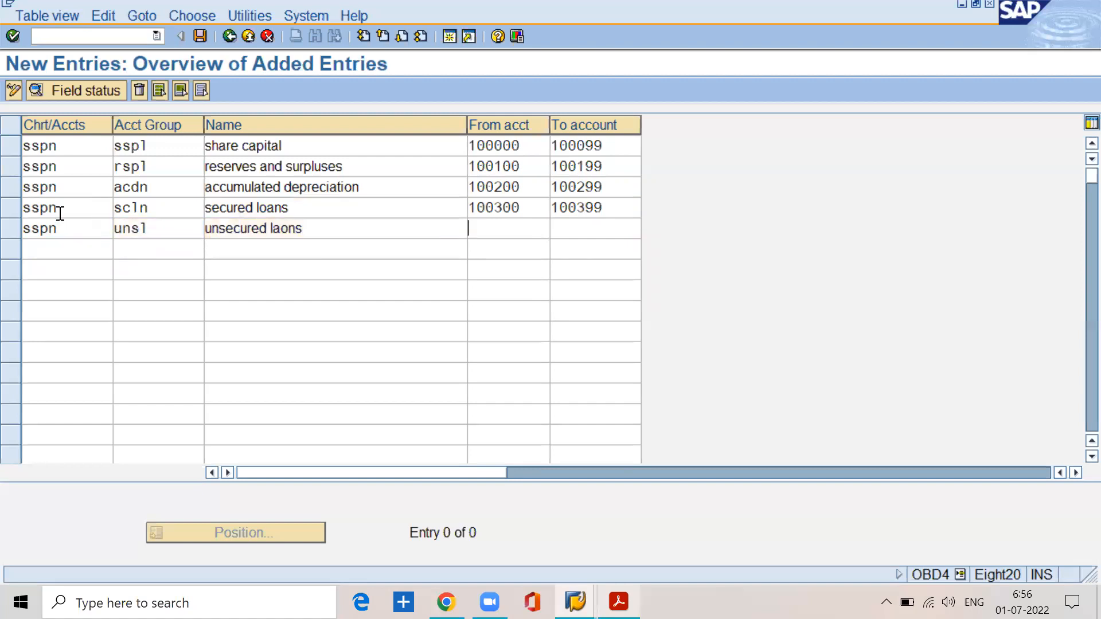
Step: Set the unsl group's number range from account 100400 to account 100499
{"action": "key", "text": "Tab"}
{"action": "type", "text": "100400"}
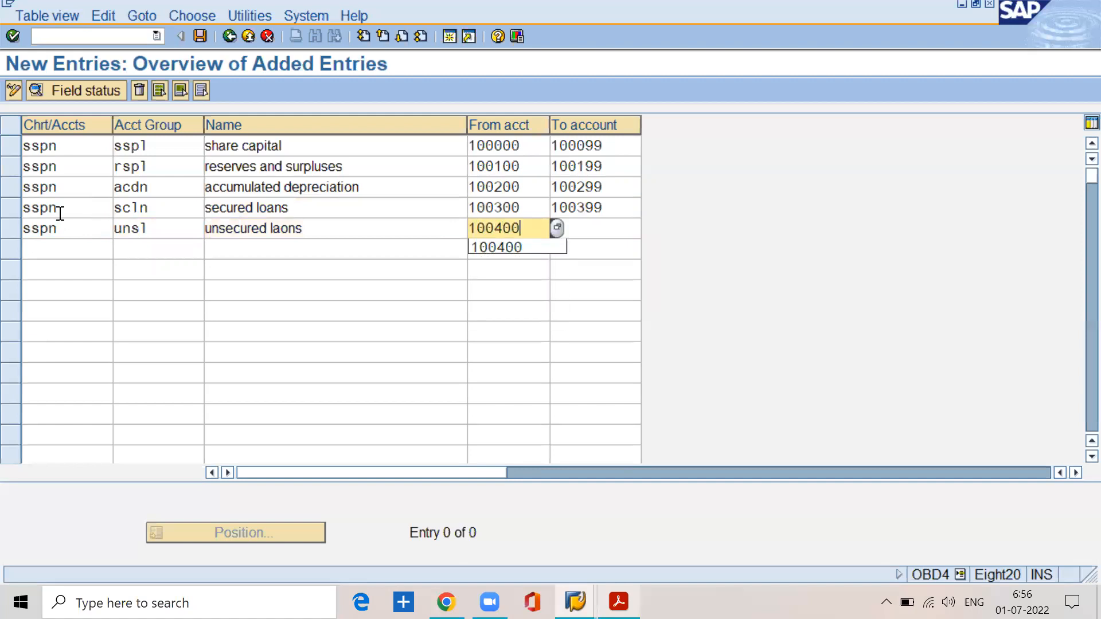
{"action": "key", "text": "Tab"}
{"action": "type", "text": "100499"}
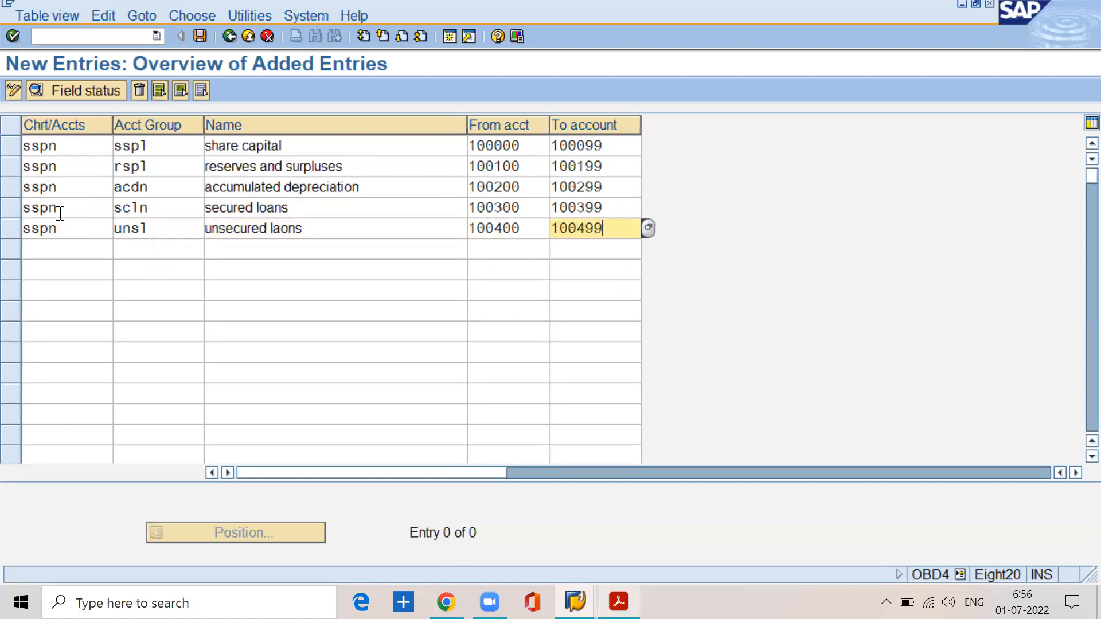
Step: Add a sixth entry for chart of accounts sspn with account group clpr, named "current liabilities and provis"
{"action": "key", "text": "Tab"}
{"action": "type", "text": "sspn"}
{"action": "key", "text": "Return"}
{"action": "key", "text": "Tab"}
{"action": "type", "text": "clpr"}
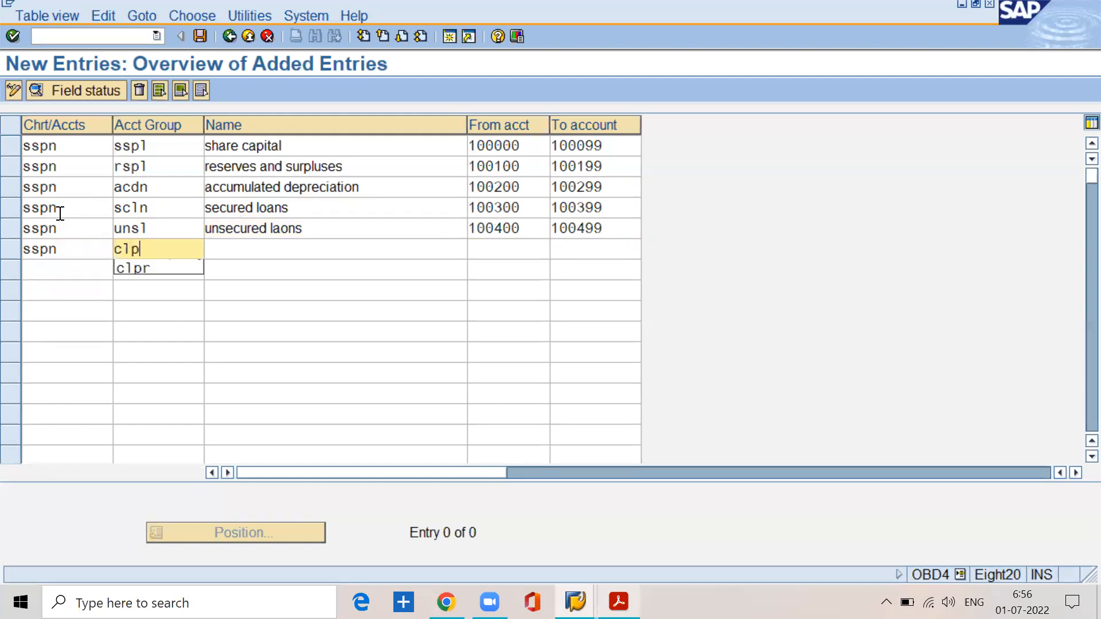
{"action": "key", "text": "Tab"}
{"action": "type", "text": "c"}
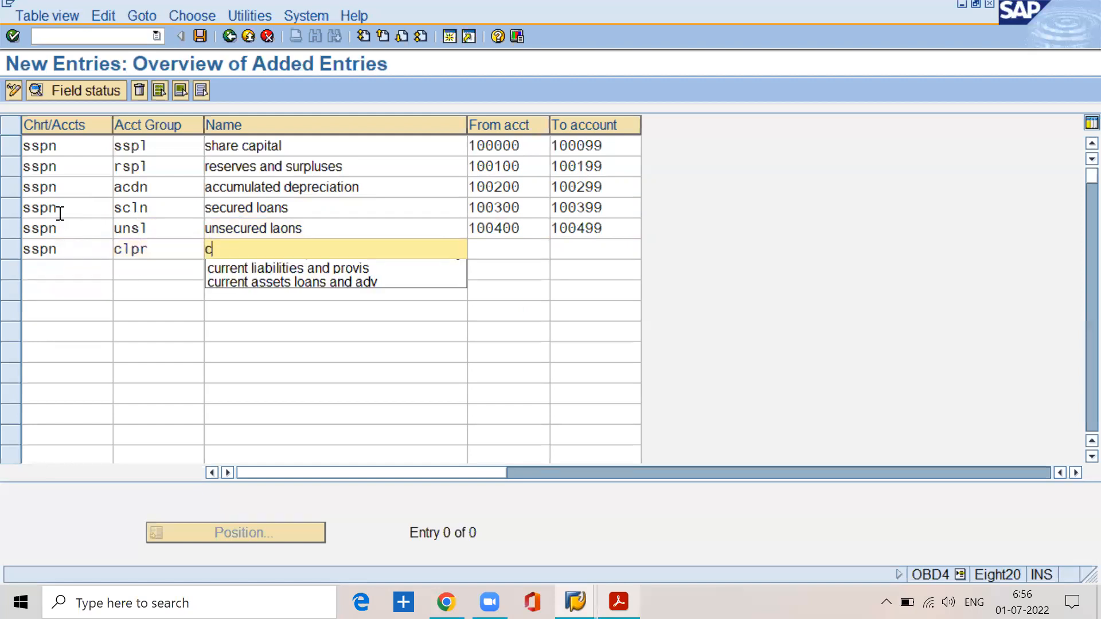
{"action": "key", "text": "Down"}
{"action": "key", "text": "Return"}
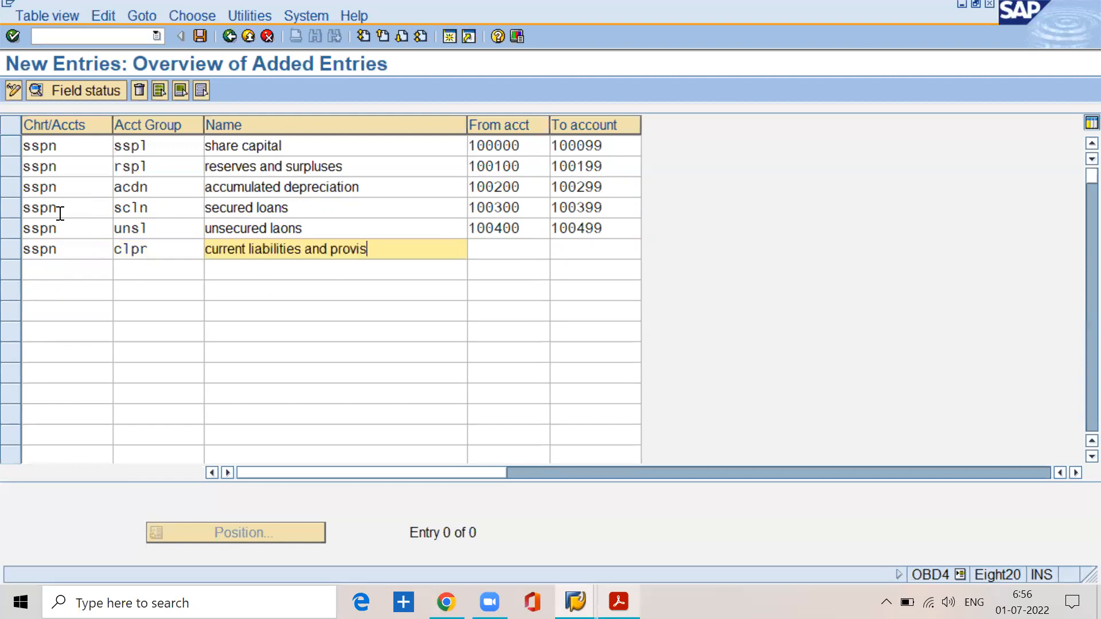
Step: Set the current liabilities group's number range from account 100500 to account 100599
{"action": "key", "text": "Tab"}
{"action": "type", "text": "1"}
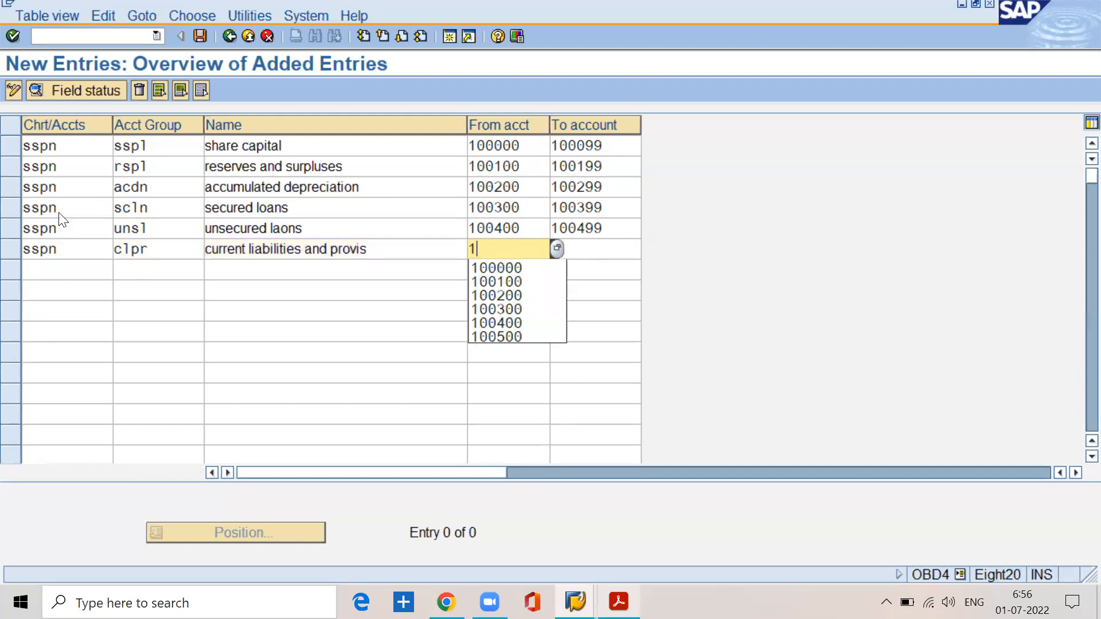
{"action": "type", "text": "00500"}
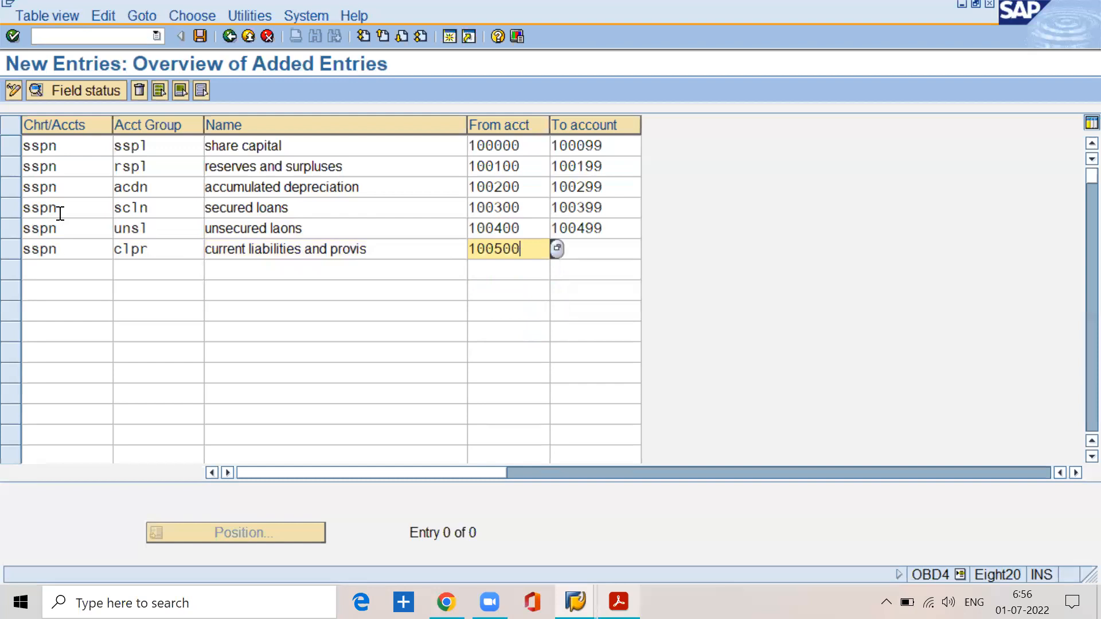
{"action": "key", "text": "Tab"}
{"action": "type", "text": "100599"}
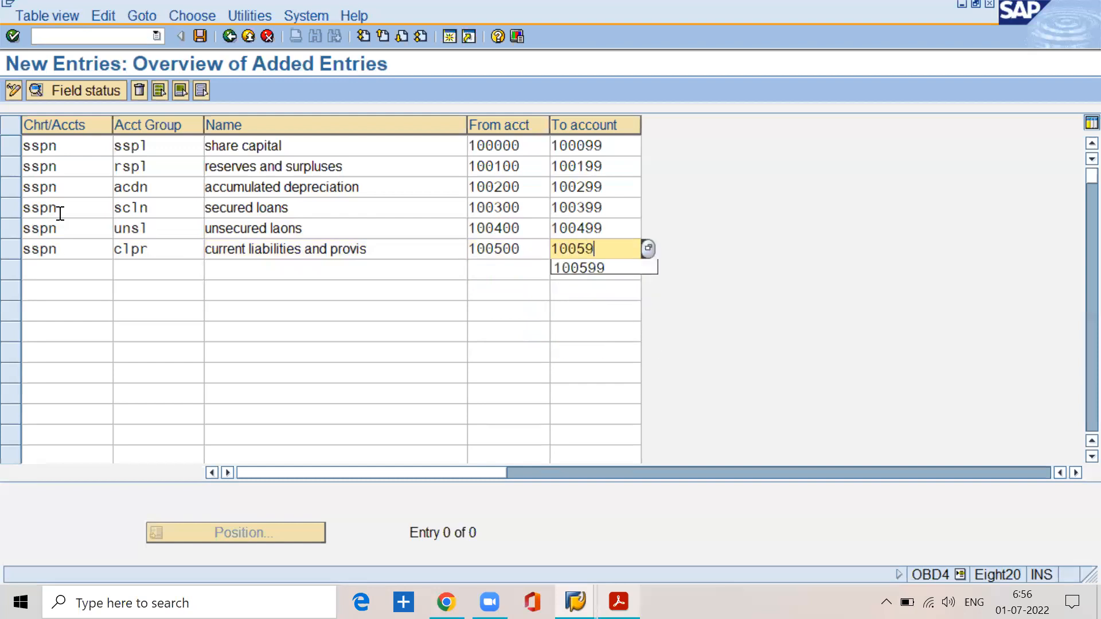
Step: Add a seventh entry for chart of accounts sspn with account group fast, using the suggested name "fixed assets"
{"action": "key", "text": "Tab"}
{"action": "type", "text": "sspn"}
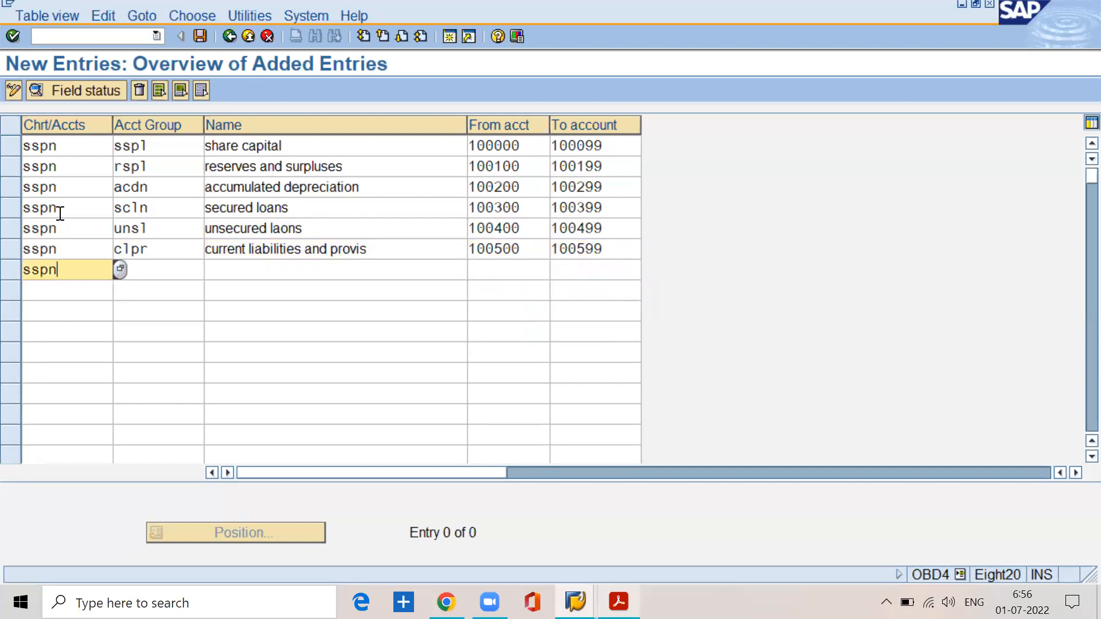
{"action": "key", "text": "Tab"}
{"action": "type", "text": "fast"}
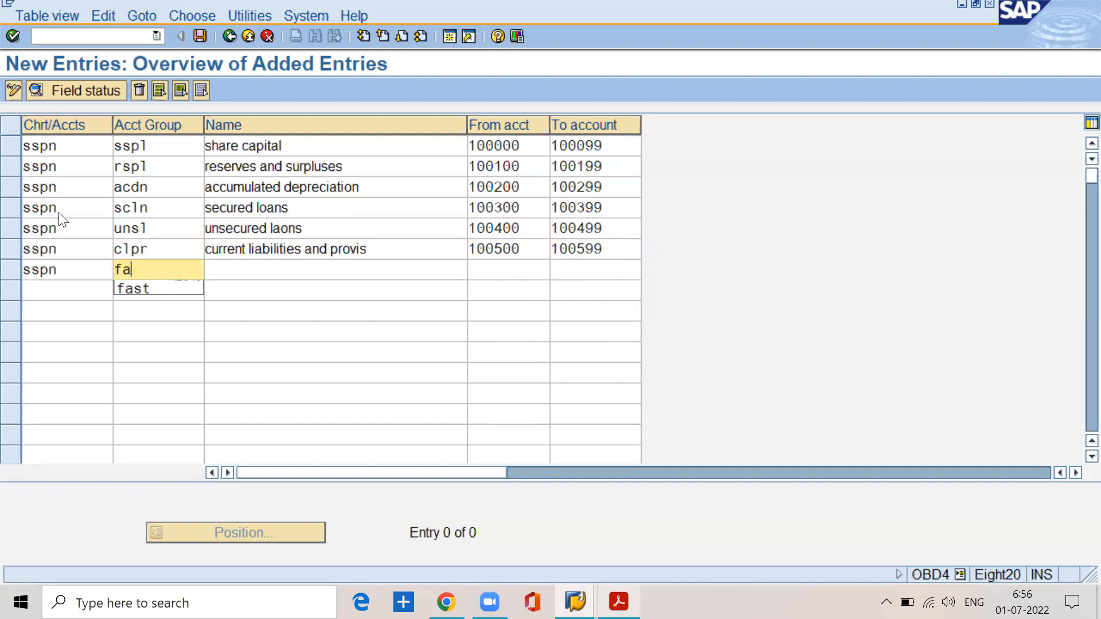
{"action": "key", "text": "Tab"}
{"action": "type", "text": "fixed"}
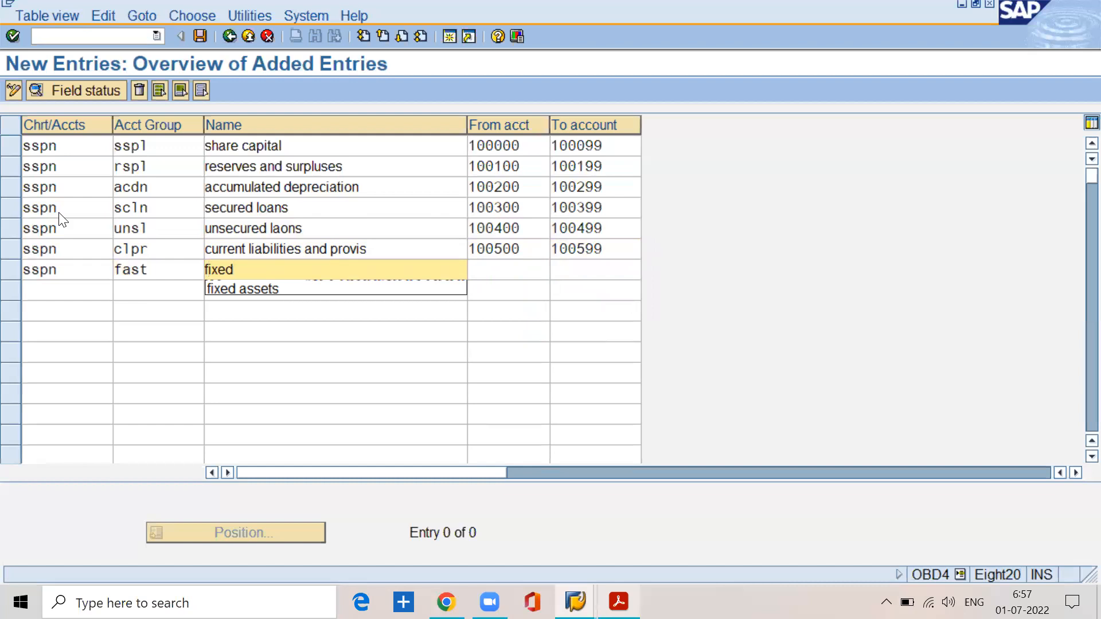
{"action": "key", "text": "Down"}
{"action": "key", "text": "Return"}
{"action": "key", "text": "Caps_Lock"}
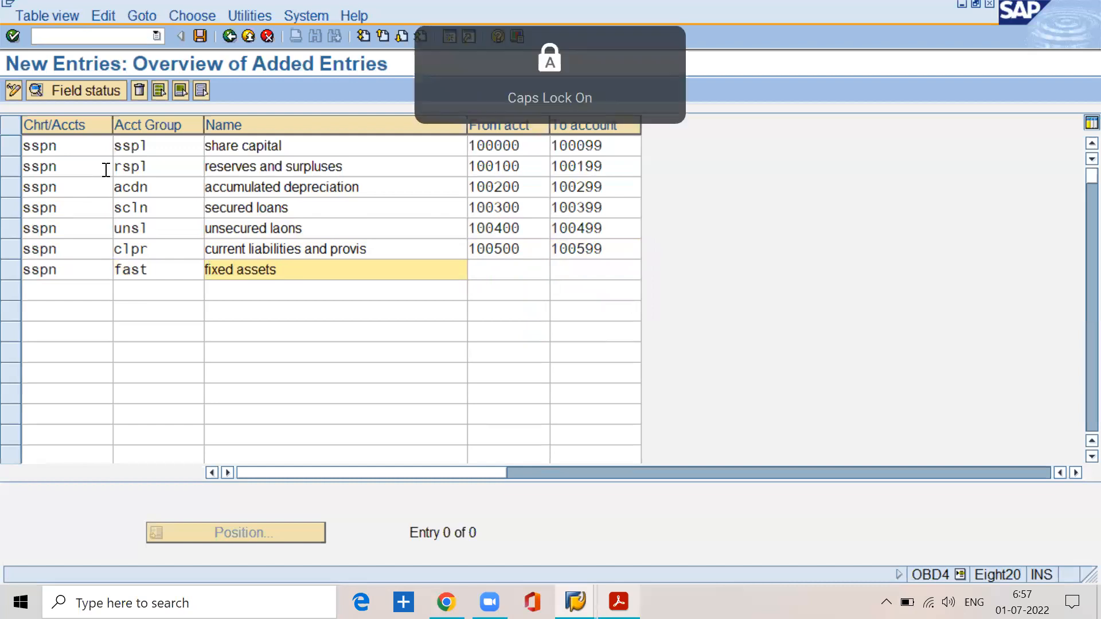
{"action": "key", "text": "Caps_Lock"}
Step: Set the fixed assets group's number range from account 200000 to account 200099
{"action": "key", "text": "Tab"}
{"action": "type", "text": "200000"}
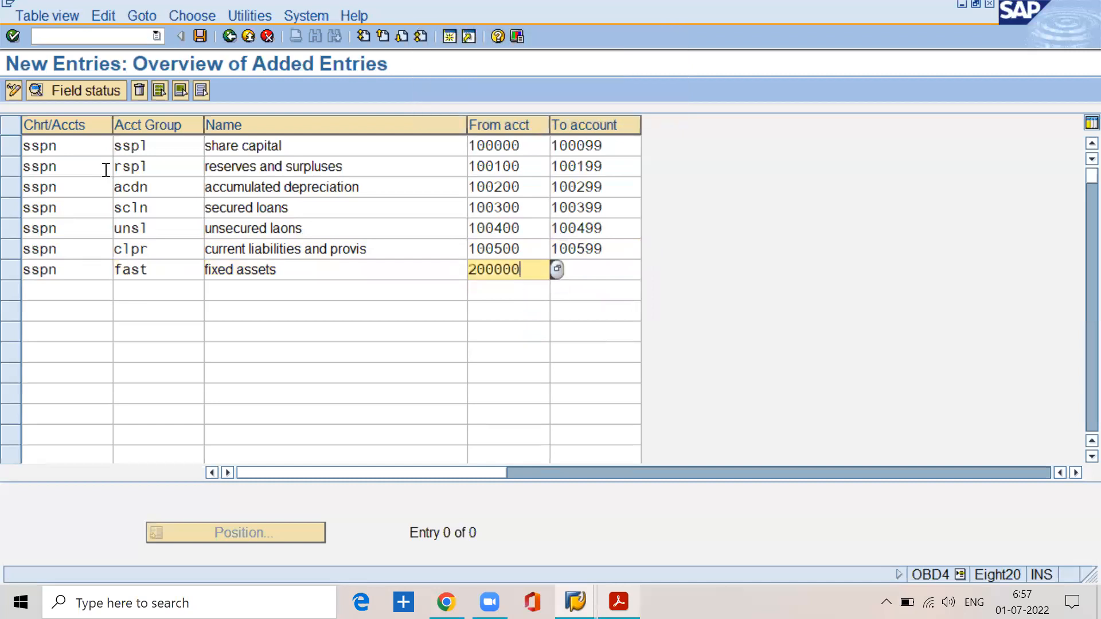
{"action": "key", "text": "Tab"}
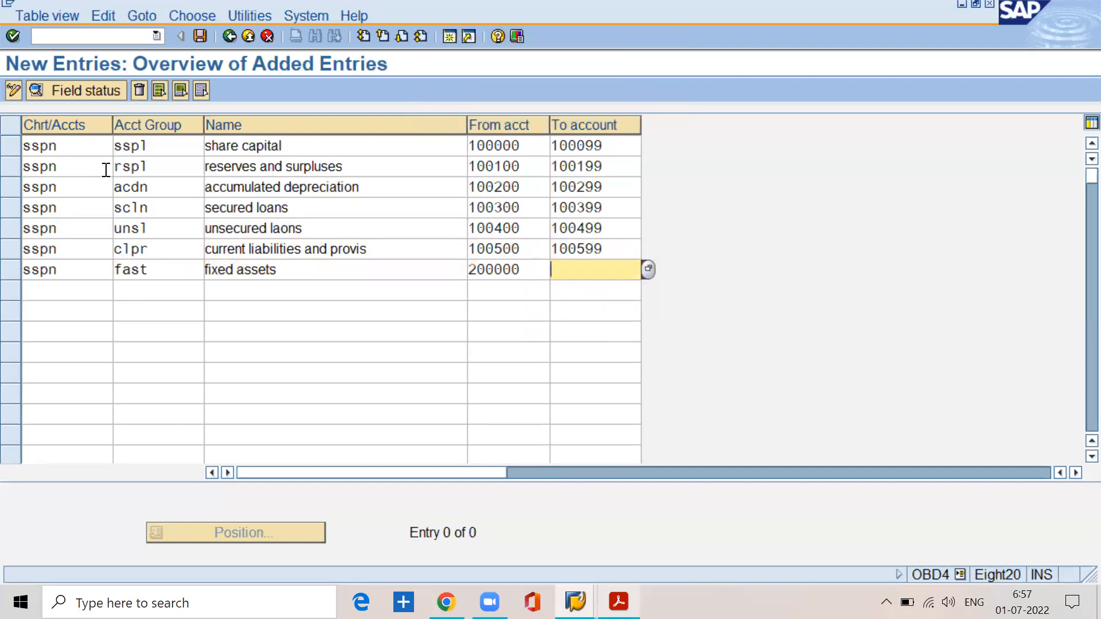
{"action": "type", "text": "20009"}
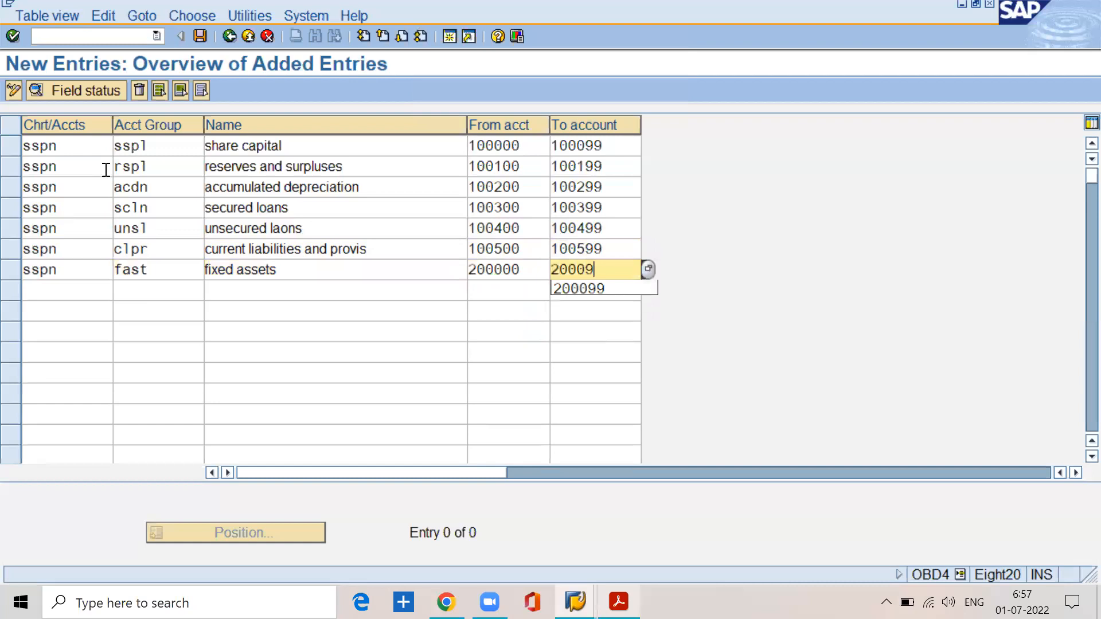
{"action": "type", "text": "9"}
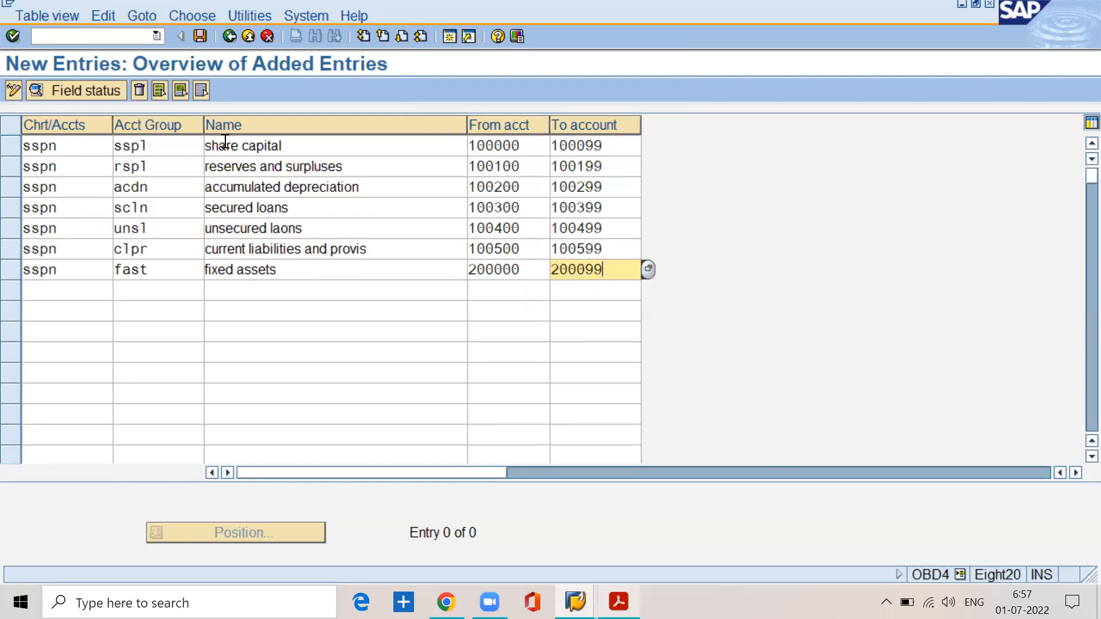
Step: Review the names of the liability account groups and compare their starting account numbers with that of the fixed assets group
{"action": "left_click", "coordinate": [291, 143]}
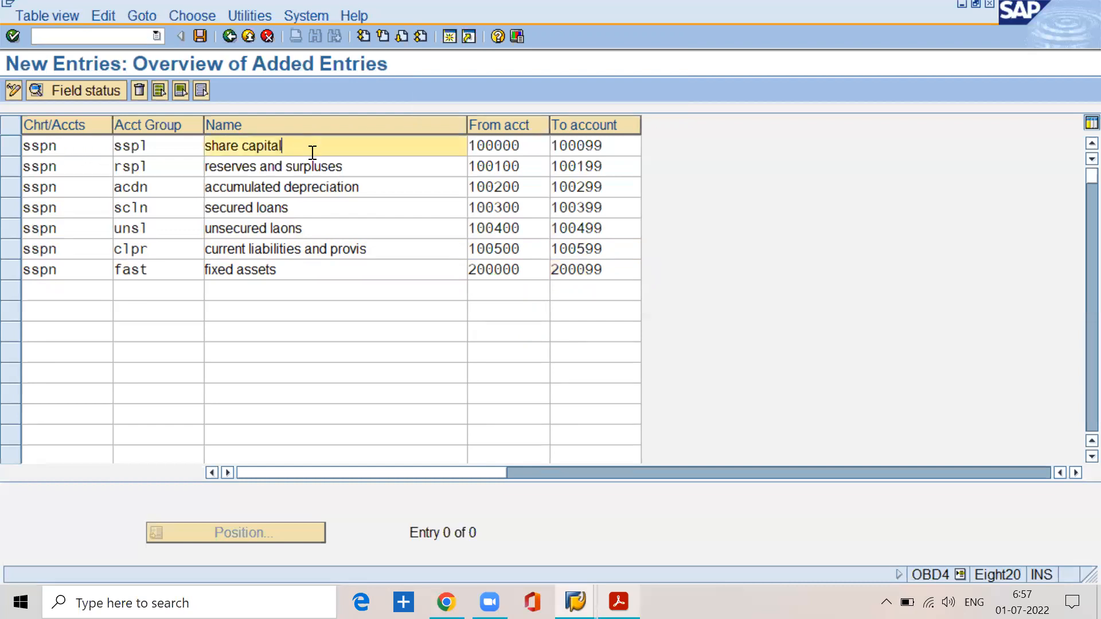
{"action": "left_click", "coordinate": [359, 170]}
{"action": "left_click", "coordinate": [372, 185]}
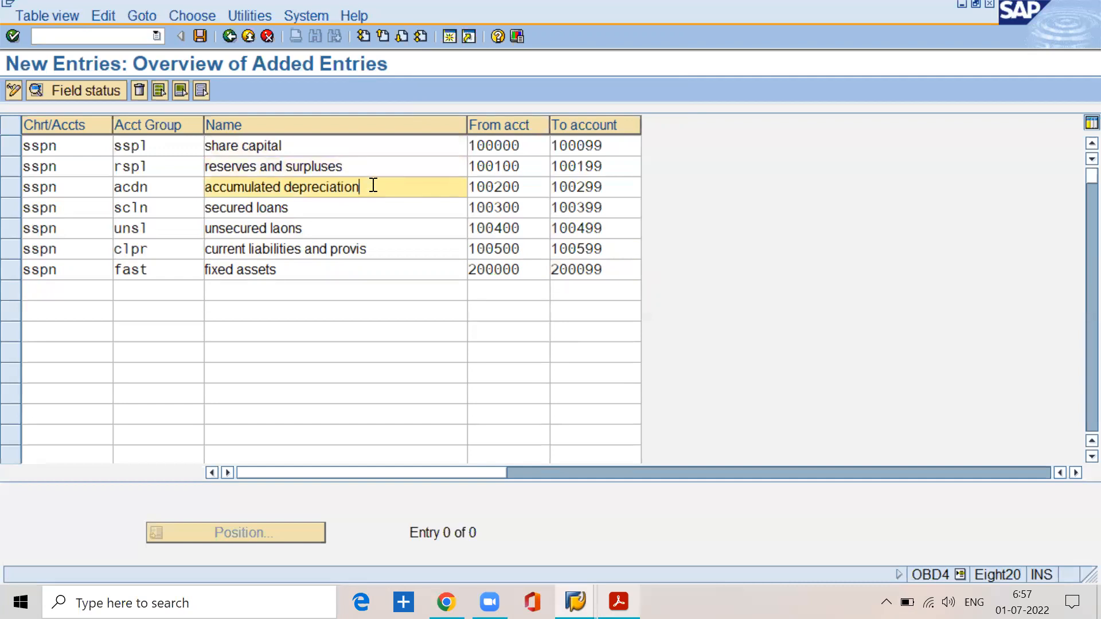
{"action": "left_click", "coordinate": [333, 210]}
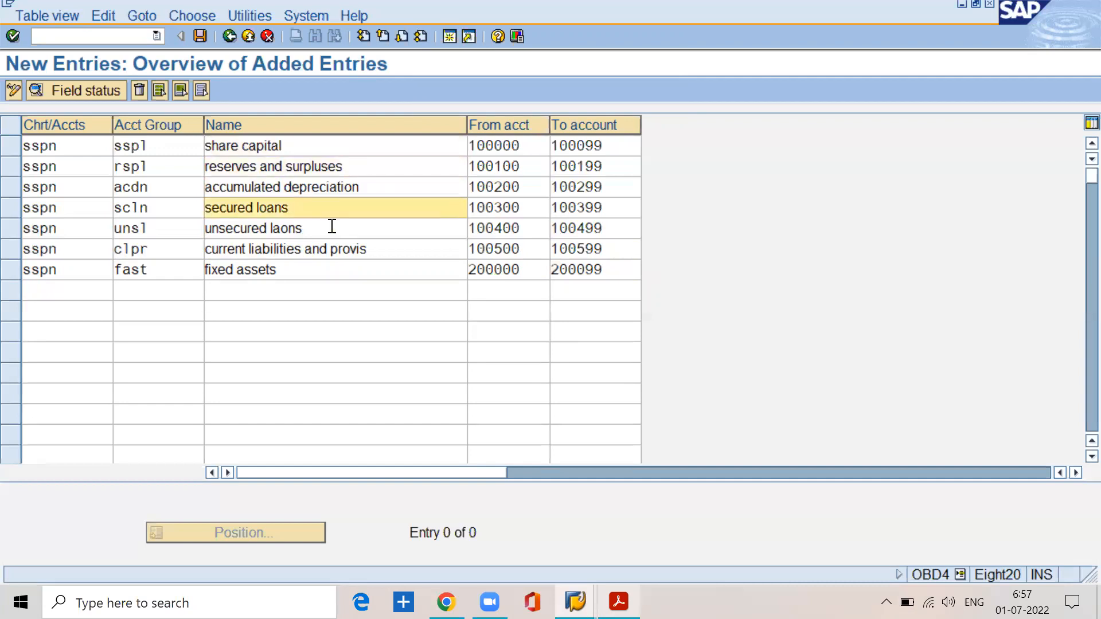
{"action": "left_click", "coordinate": [332, 231]}
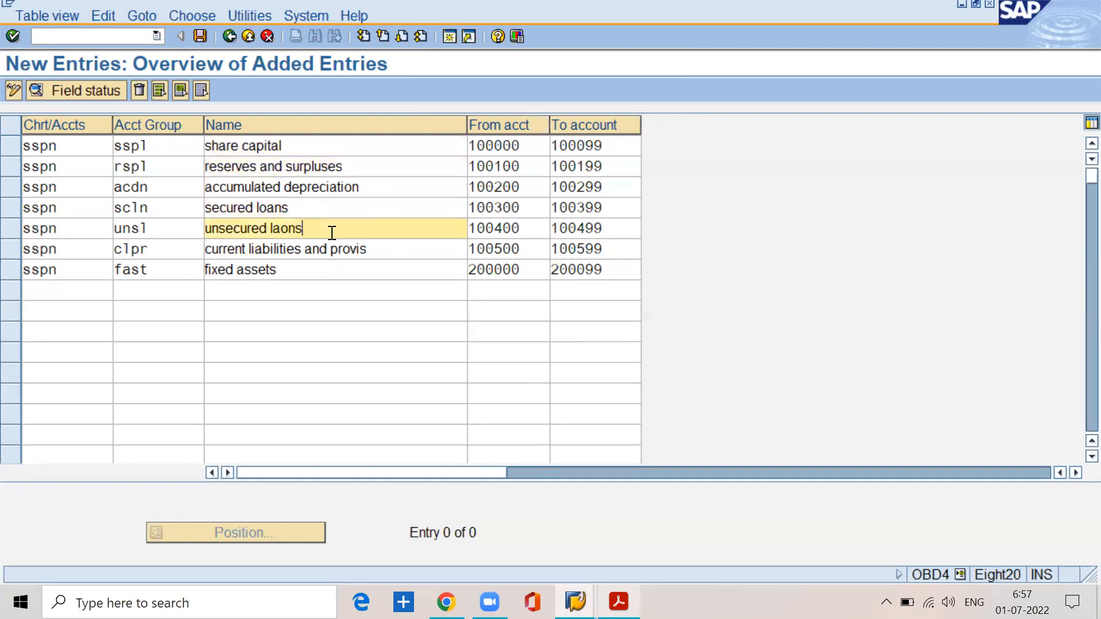
{"action": "left_click", "coordinate": [381, 256]}
{"action": "left_click_drag", "start_coordinate": [380, 256], "coordinate": [204, 250]}
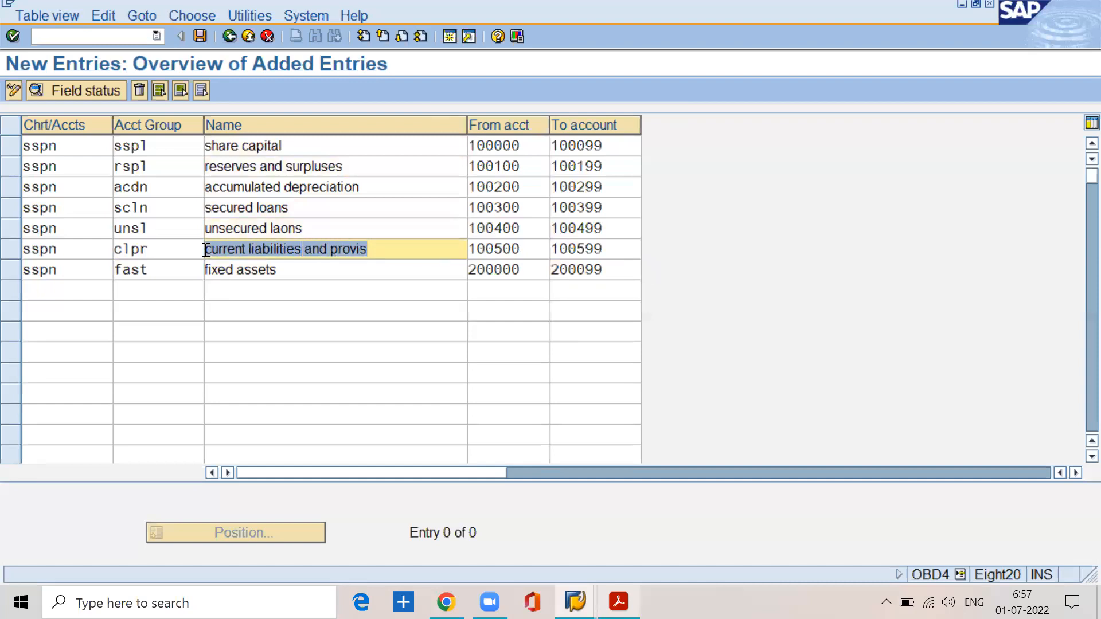
{"action": "left_click_drag", "start_coordinate": [213, 151], "coordinate": [213, 149]}
{"action": "left_click", "coordinate": [498, 147]}
{"action": "left_click", "coordinate": [527, 145]}
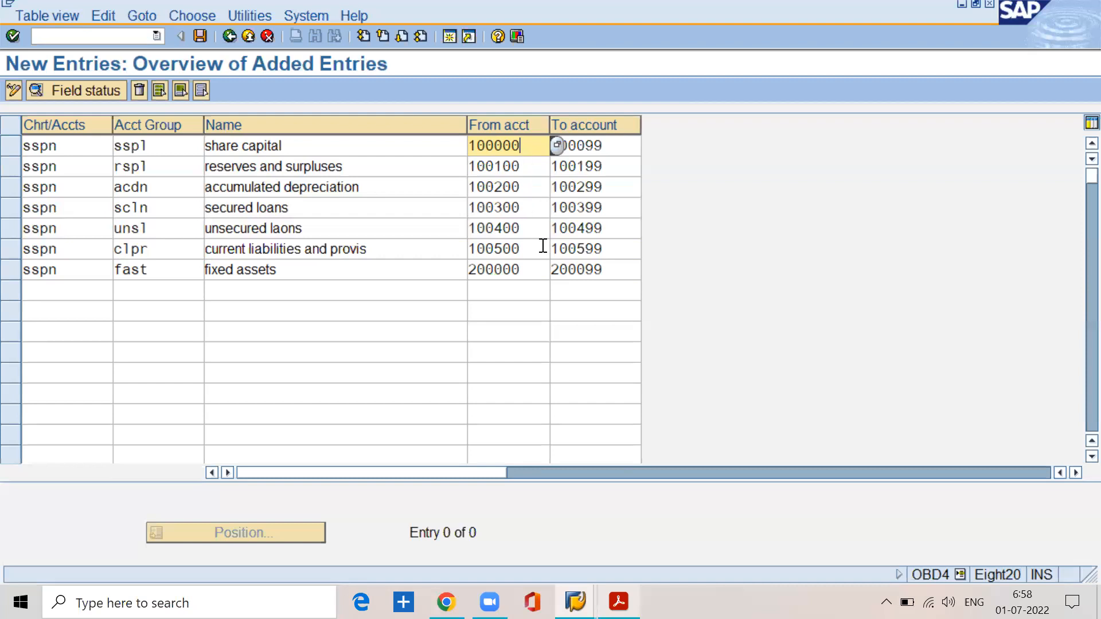
{"action": "left_click", "coordinate": [532, 267]}
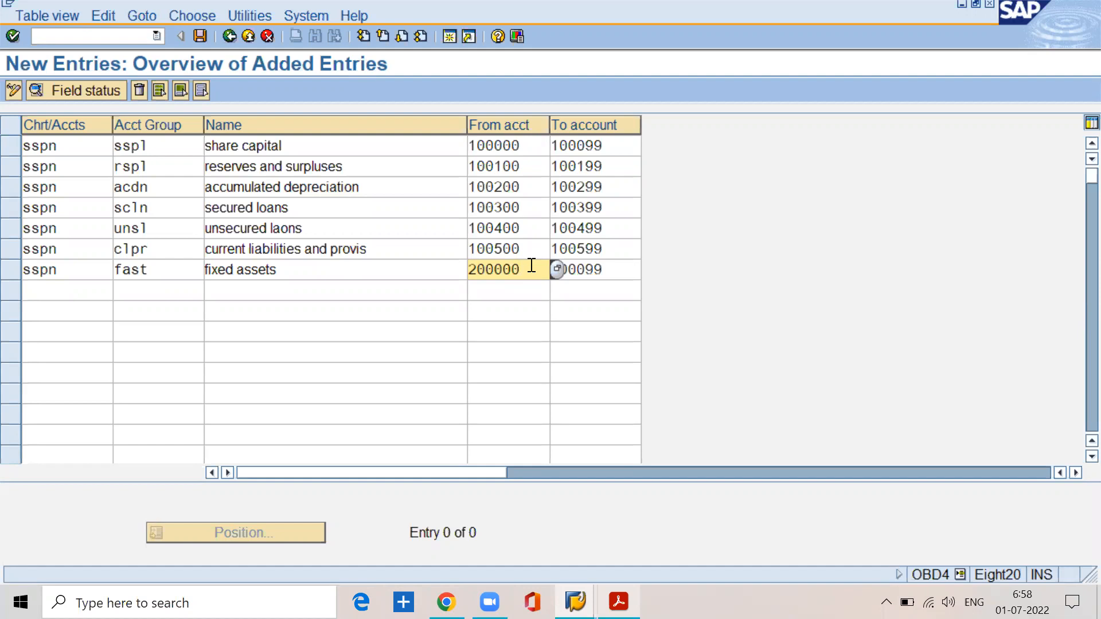
Step: Add an eighth entry for chart of accounts sspn with account group cast, using the suggested name "current assets loans and adv"
{"action": "left_click", "coordinate": [46, 299]}
{"action": "type", "text": "sspn"}
{"action": "key", "text": "Tab"}
{"action": "type", "text": "cast"}
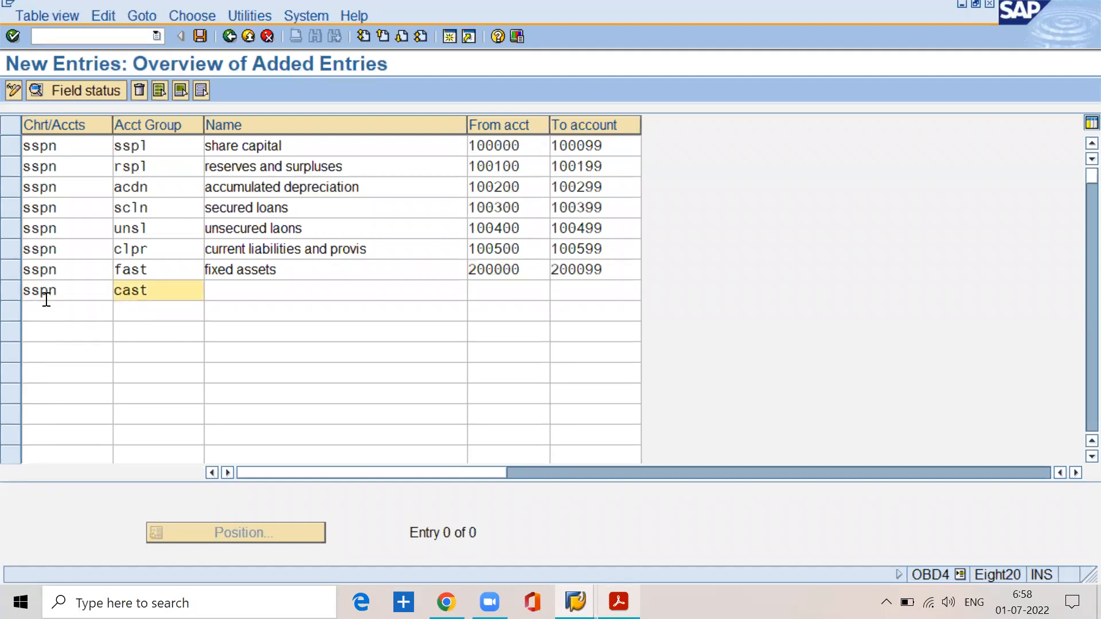
{"action": "key", "text": "Tab"}
{"action": "type", "text": "c"}
{"action": "key", "text": "Down"}
{"action": "key", "text": "Return"}
{"action": "key", "text": "Caps_Lock"}
{"action": "key", "text": "Caps_Lock"}
Step: Set the current assets group's number range from account 200100 to account 200199
{"action": "key", "text": "Tab"}
{"action": "type", "text": "200100"}
{"action": "key", "text": "Tab"}
{"action": "type", "text": "210099"}
{"action": "key", "text": "BackSpace"}
{"action": "key", "text": "BackSpace"}
{"action": "key", "text": "BackSpace"}
{"action": "key", "text": "BackSpace"}
{"action": "key", "text": "BackSpace"}
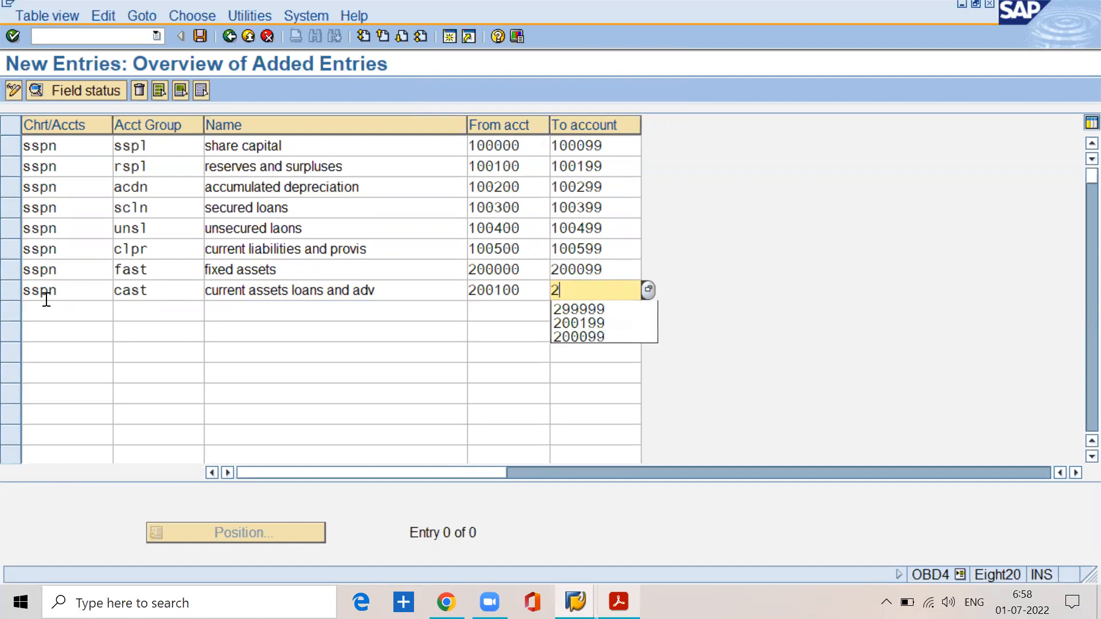
{"action": "type", "text": "00199"}
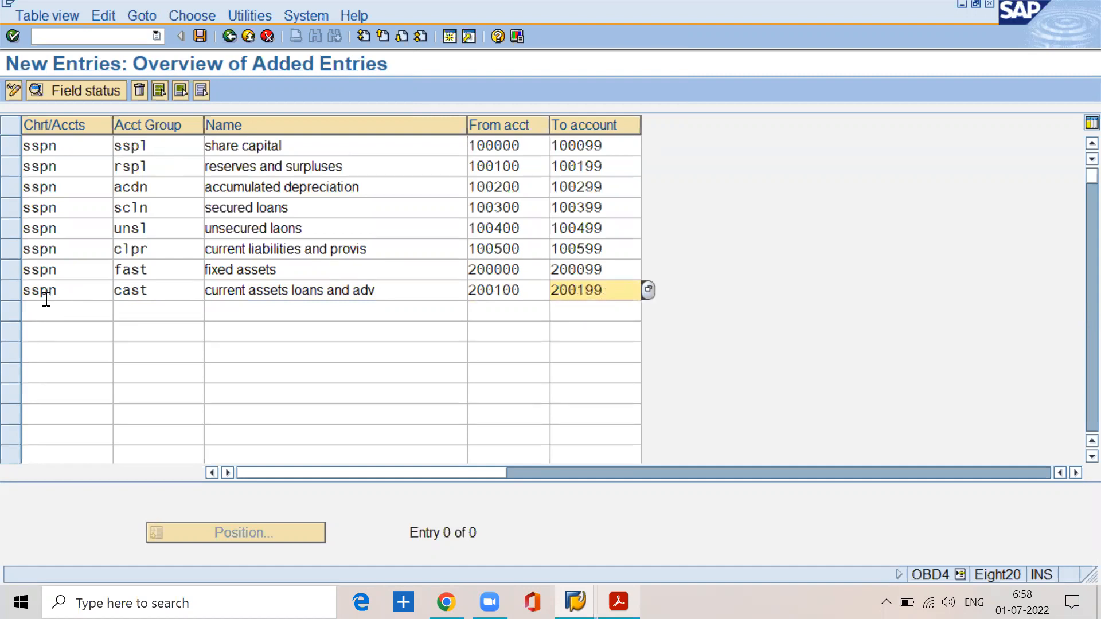
Step: Add a ninth entry for chart of accounts sspn with account group sale, named "sales"
{"action": "key", "text": "Tab"}
{"action": "type", "text": "sspn"}
{"action": "key", "text": "Tab"}
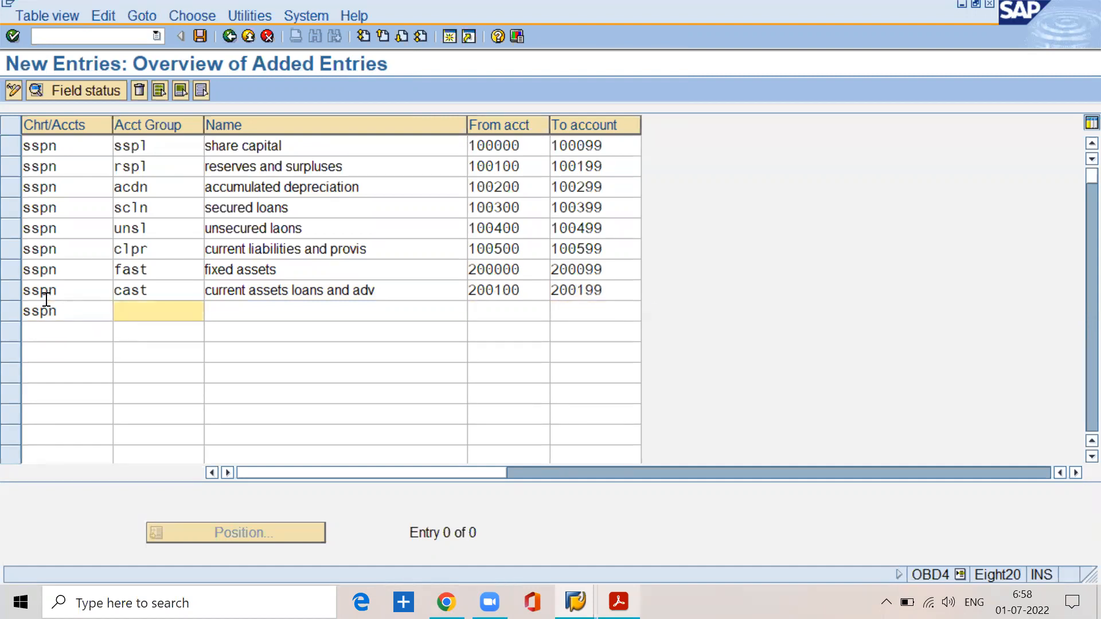
{"action": "type", "text": "sale"}
{"action": "key", "text": "Tab"}
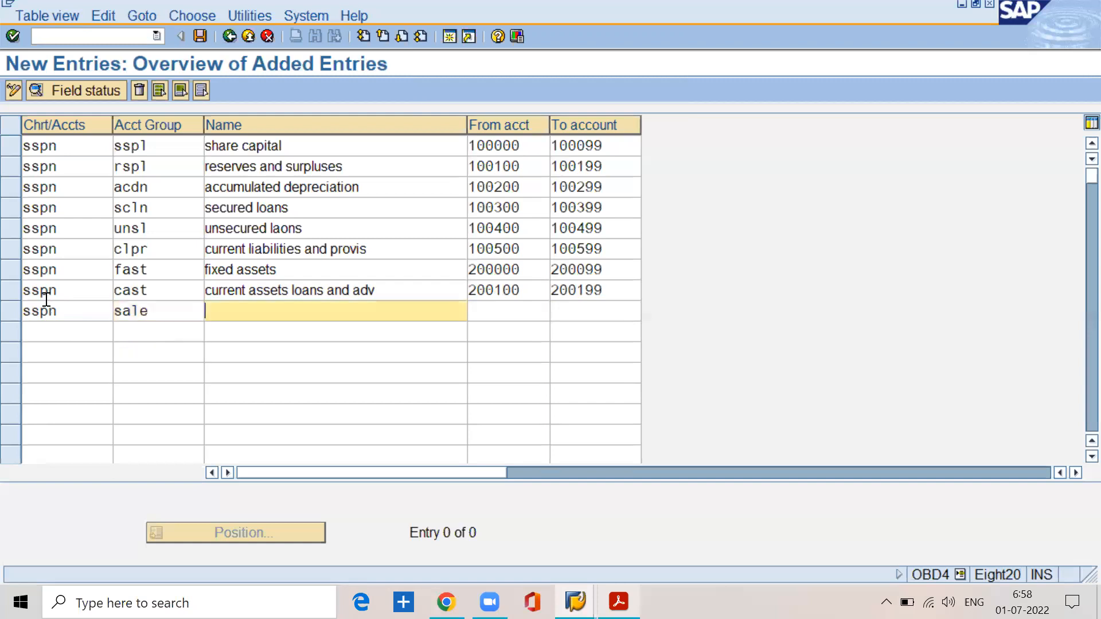
{"action": "type", "text": "sales"}
Step: Set the sales group's number range from account 300000 to account 300099
{"action": "key", "text": "Tab"}
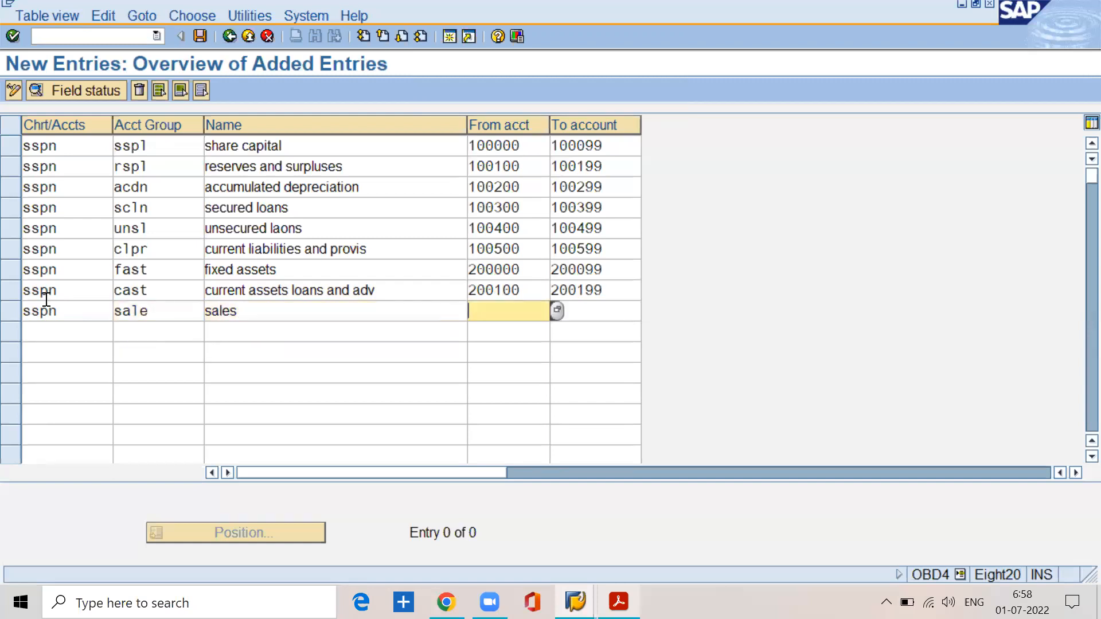
{"action": "type", "text": "300000"}
{"action": "key", "text": "Tab"}
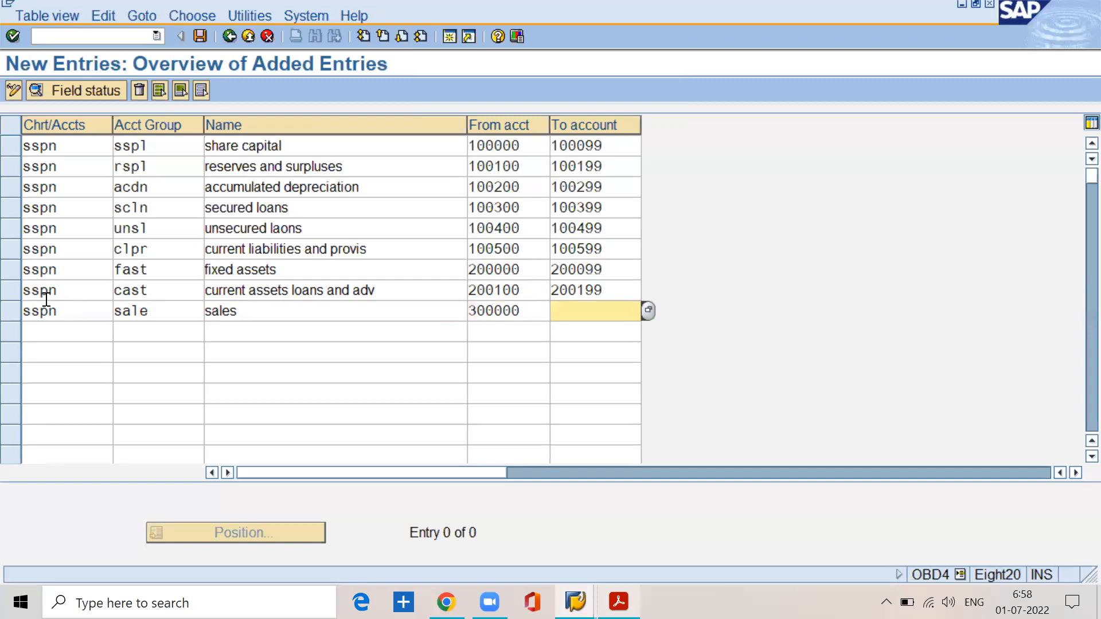
{"action": "type", "text": "4"}
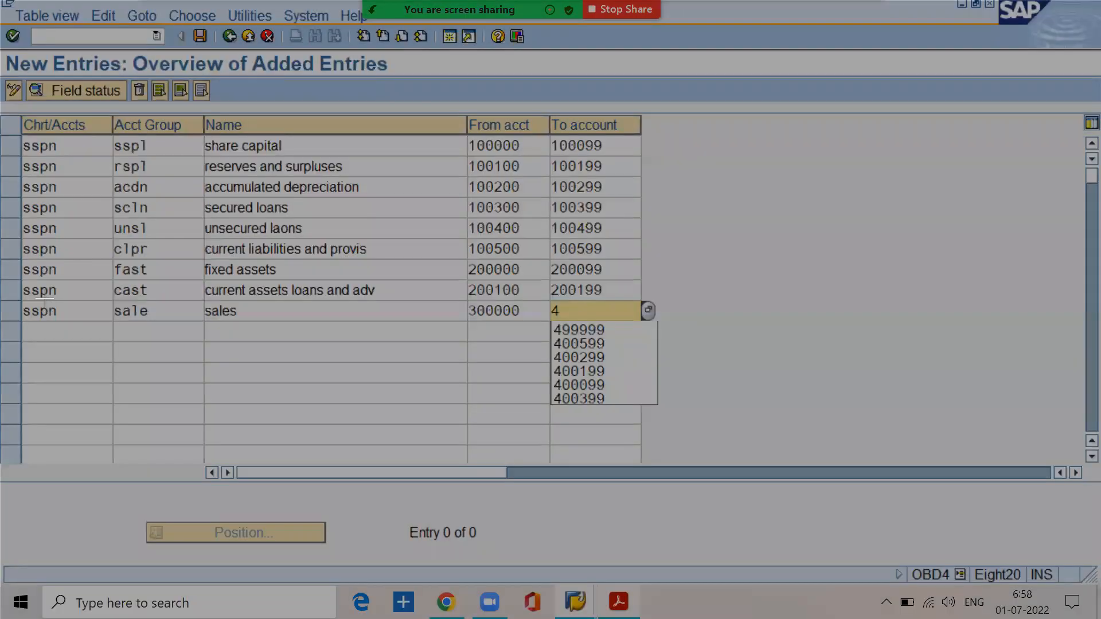
{"action": "key", "text": "BackSpace"}
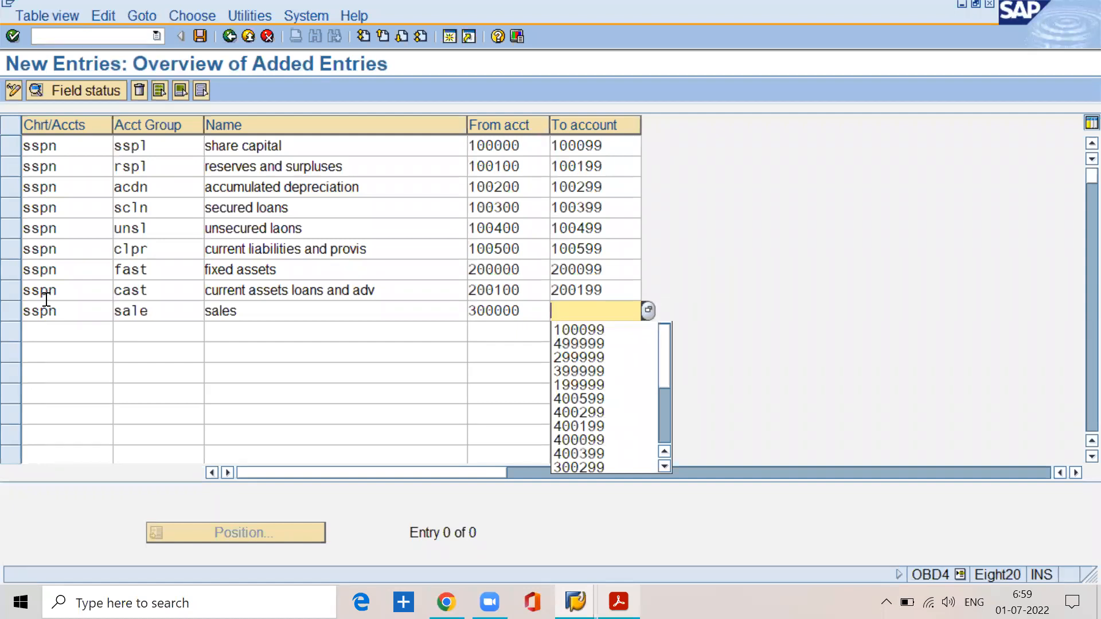
{"action": "type", "text": "300099"}
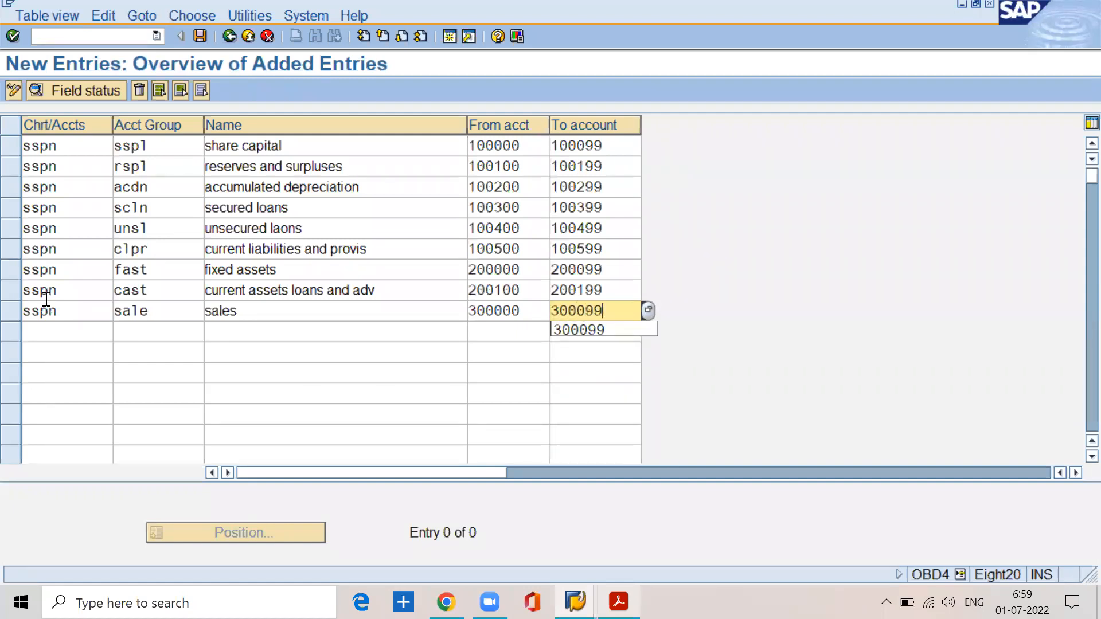
Step: Add a tenth entry for chart of accounts sspn with account group othr, named "other incomes"
{"action": "key", "text": "Tab"}
{"action": "type", "text": "sspn"}
{"action": "key", "text": "Tab"}
{"action": "type", "text": "othr"}
{"action": "key", "text": "Tab"}
{"action": "type", "text": "oth"}
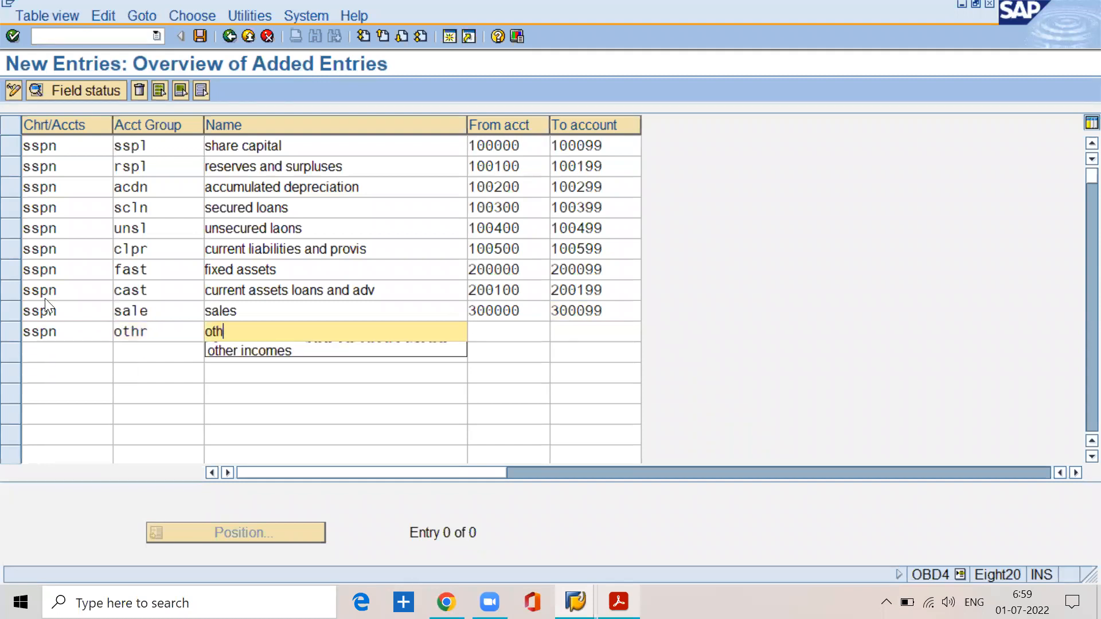
{"action": "type", "text": "er incomes"}
Step: Set the other incomes group's number range from account 300100 to account 300199
{"action": "key", "text": "Tab"}
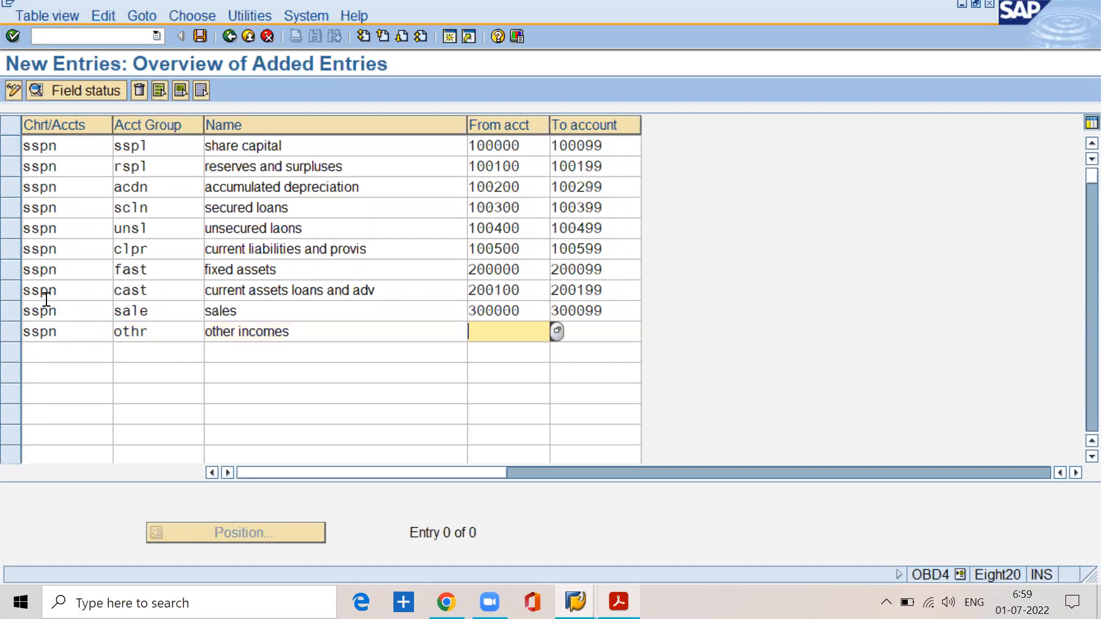
{"action": "type", "text": "300100"}
{"action": "key", "text": "Tab"}
{"action": "type", "text": "300199"}
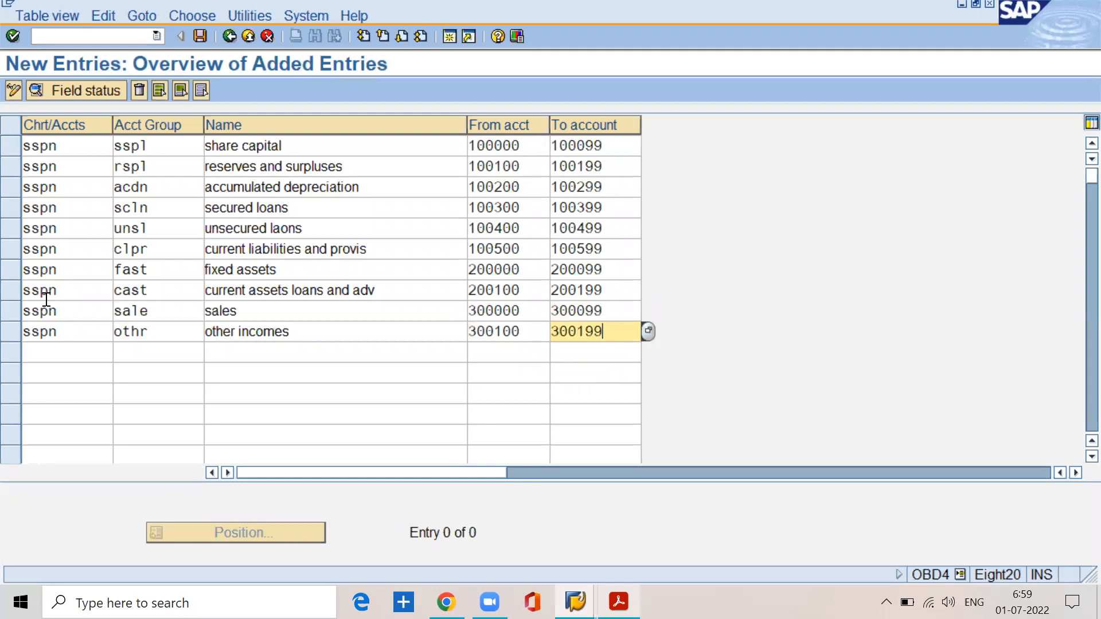
Step: Add an eleventh entry for chart of accounts sspn with account group incr, using the suggested name "incr/decr of stocks"
{"action": "key", "text": "Tab"}
{"action": "type", "text": "s"}
{"action": "type", "text": "n"}
{"action": "key", "text": "Tab"}
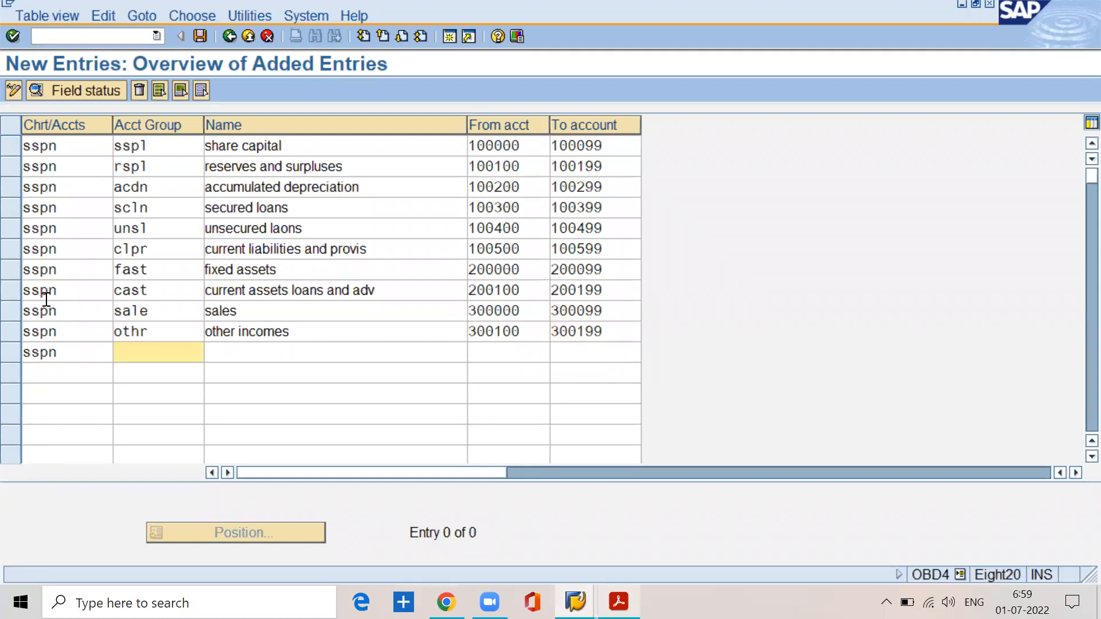
{"action": "type", "text": "incr"}
{"action": "key", "text": "Tab"}
{"action": "type", "text": "incr"}
{"action": "key", "text": "Down"}
{"action": "key", "text": "Return"}
Step: Set the incr/decr of stocks group's number range from account 300200 to account 300299
{"action": "key", "text": "Tab"}
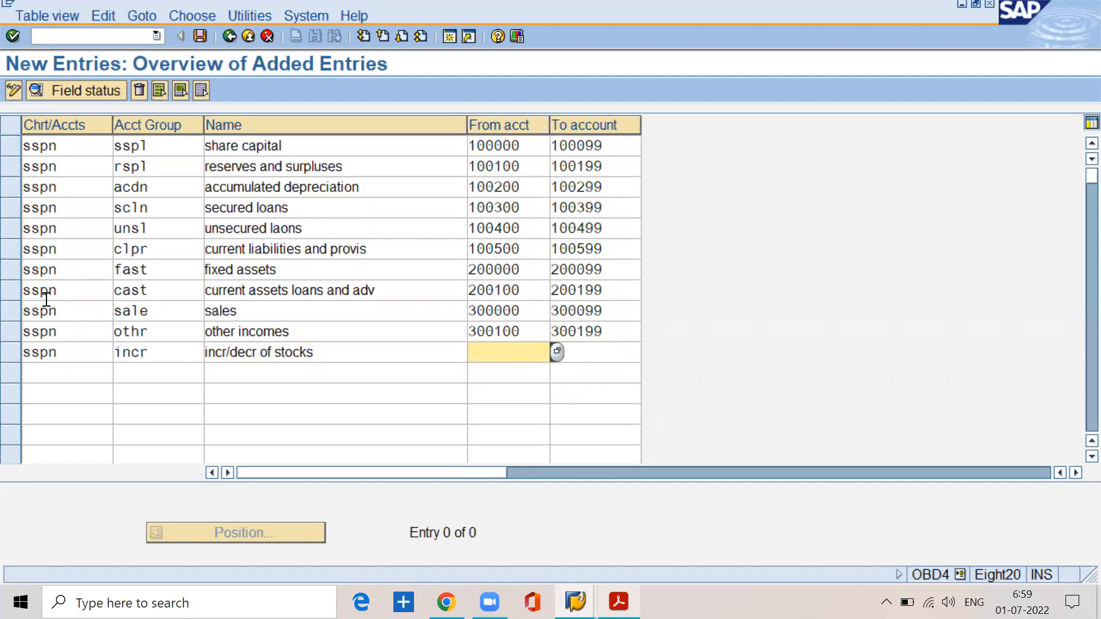
{"action": "type", "text": "300200"}
{"action": "key", "text": "Tab"}
{"action": "type", "text": "300299"}
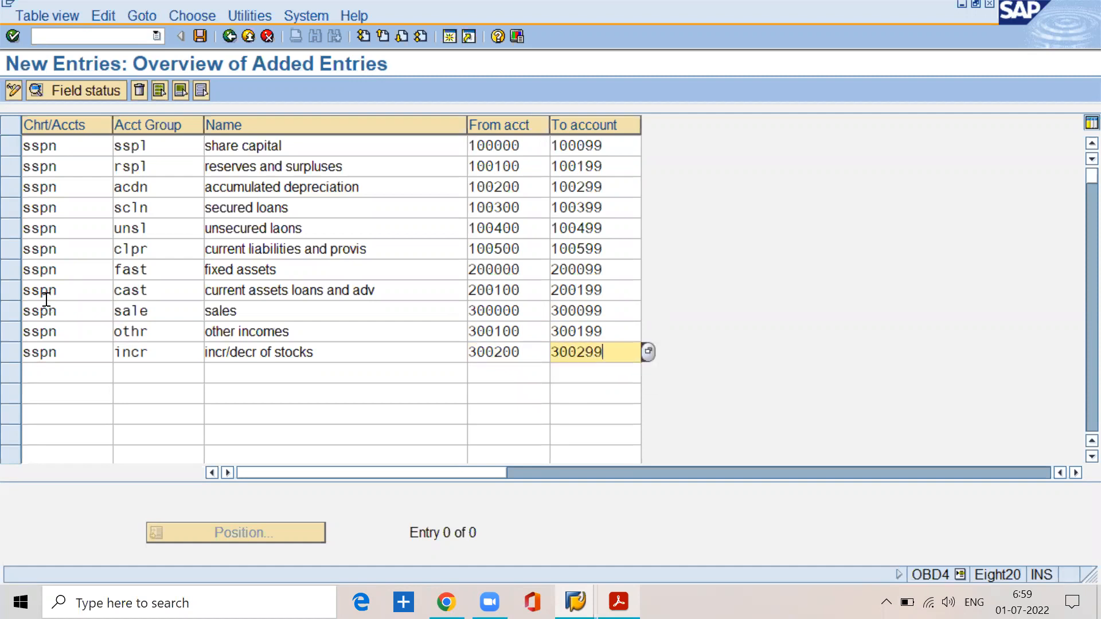
Step: Add a twelfth entry for chart of accounts sspn with account group rmcn, using the suggested name "raw material consumption"
{"action": "key", "text": "Tab"}
{"action": "type", "text": "sspn"}
{"action": "key", "text": "Tab"}
{"action": "type", "text": "rmcn"}
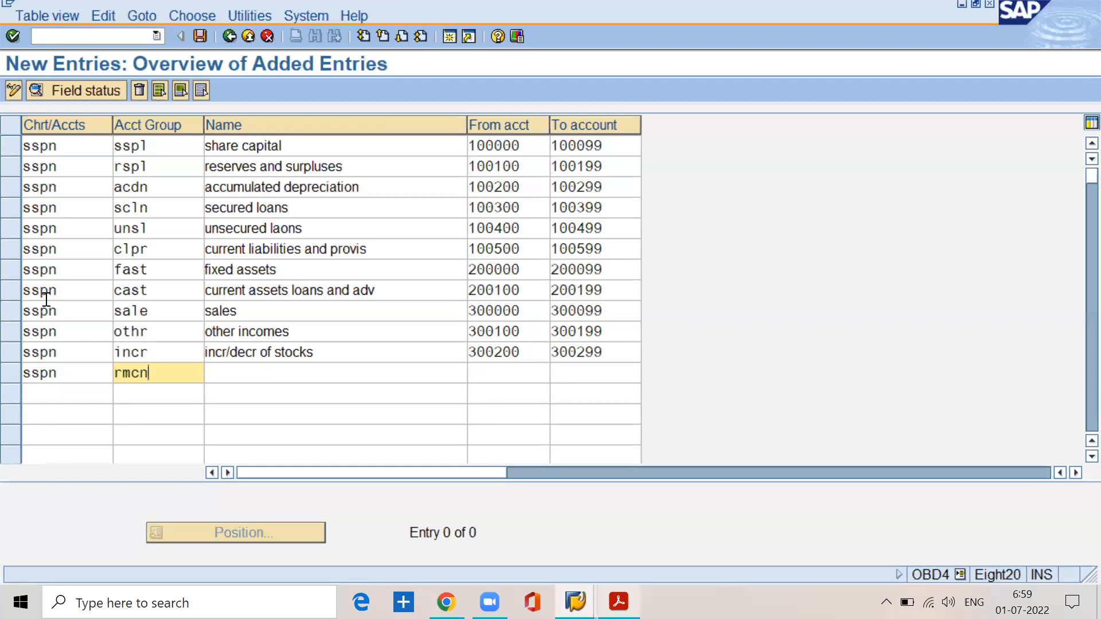
{"action": "key", "text": "Tab"}
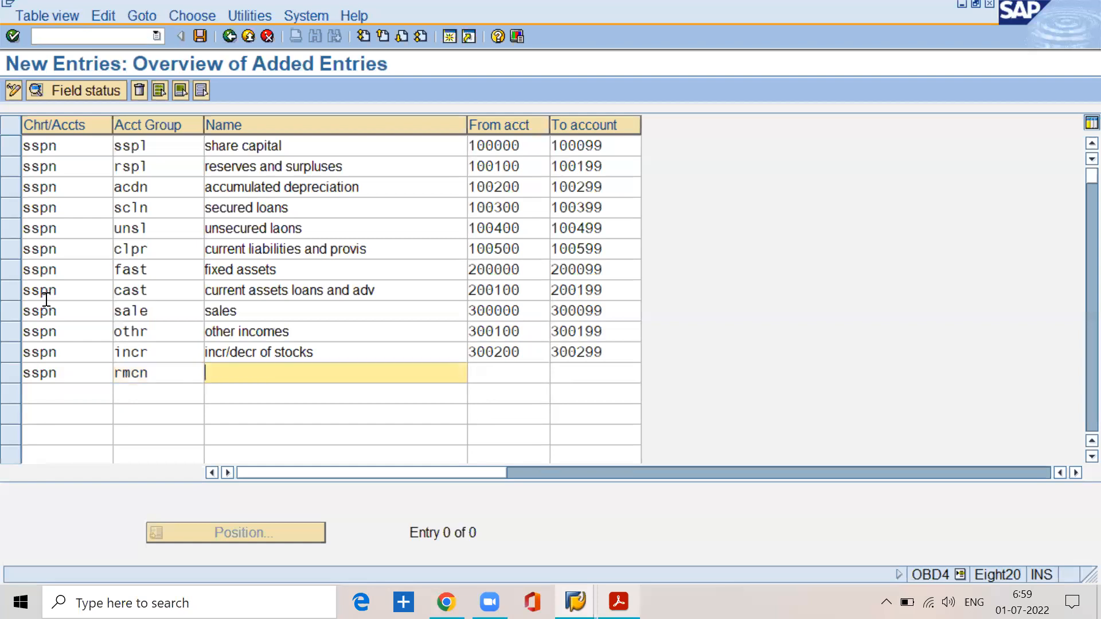
{"action": "type", "text": "raw"}
{"action": "key", "text": "Down"}
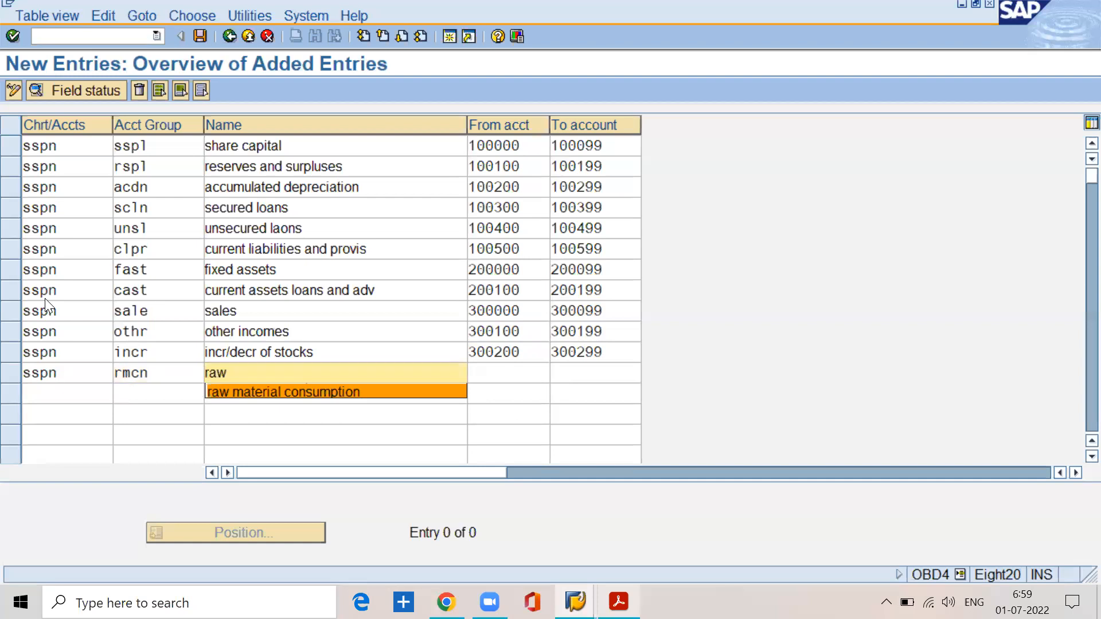
{"action": "key", "text": "Return"}
{"action": "key", "text": "Caps_Lock"}
{"action": "key", "text": "Caps_Lock"}
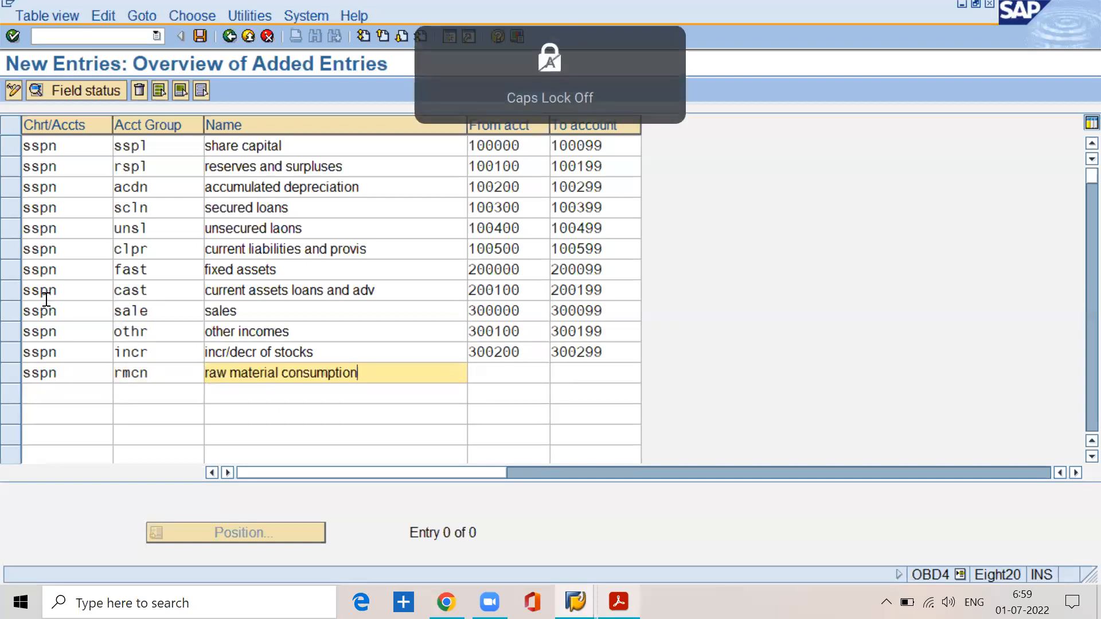
Step: Set the raw material consumption group's number range from account 400000 to account 400099
{"action": "key", "text": "Tab"}
{"action": "type", "text": "4"}
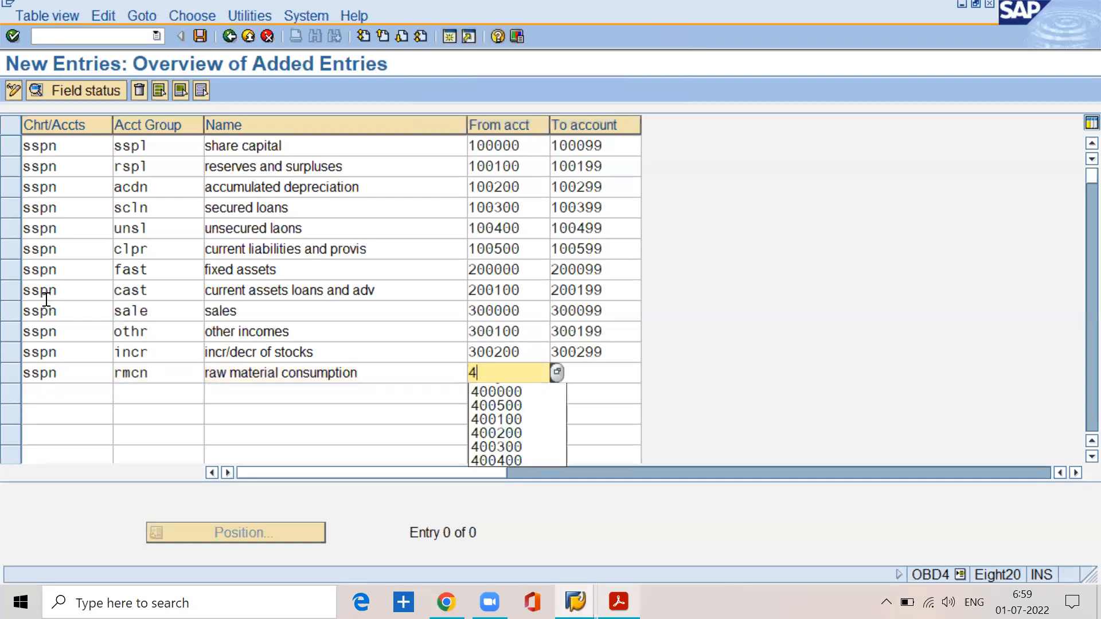
{"action": "type", "text": "0000"}
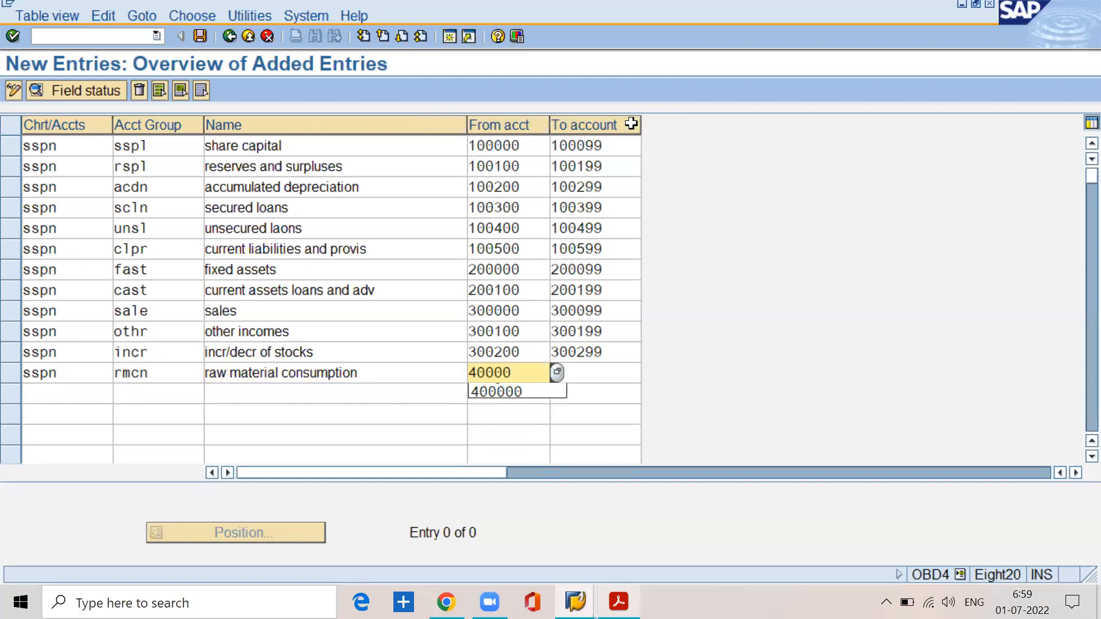
{"action": "left_click", "coordinate": [527, 373]}
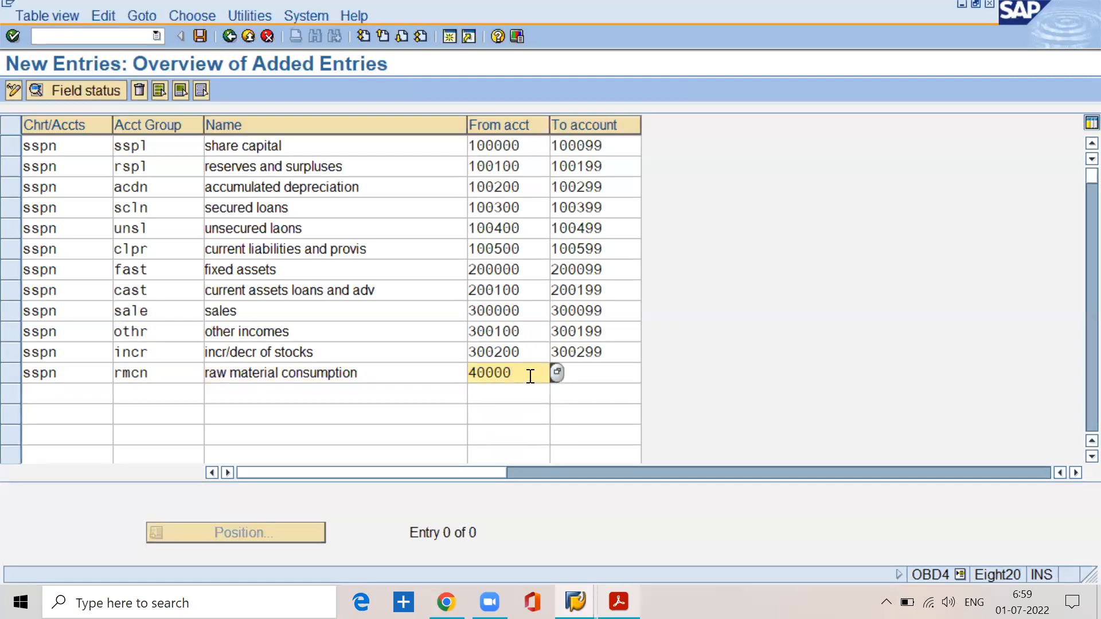
{"action": "type", "text": "0"}
{"action": "key", "text": "Tab"}
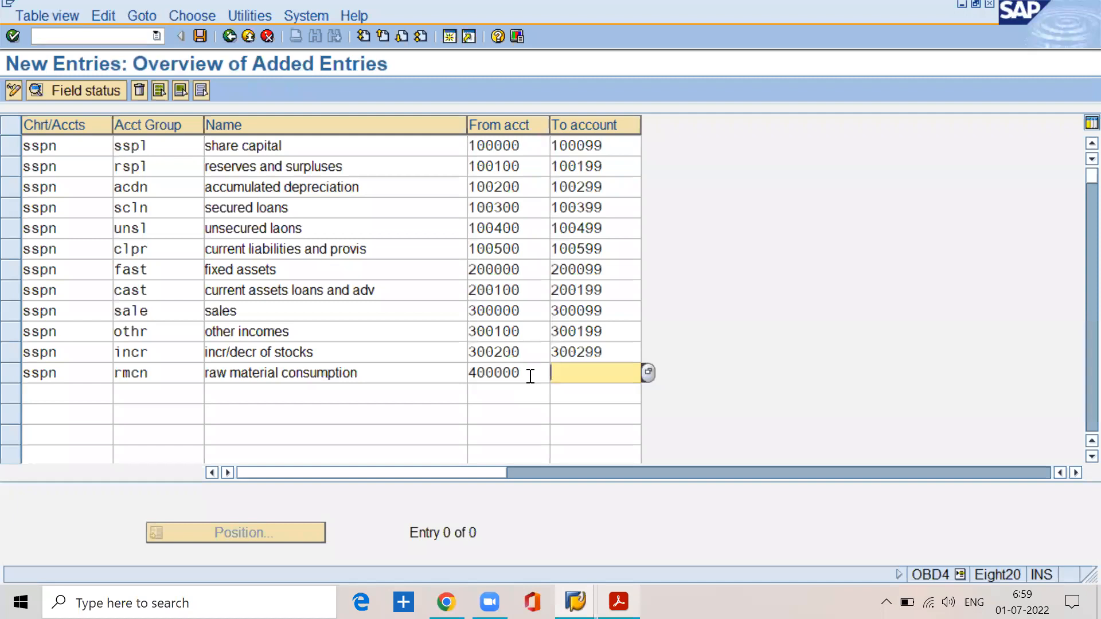
{"action": "type", "text": "40099"}
{"action": "key", "text": "BackSpace"}
{"action": "key", "text": "BackSpace"}
{"action": "type", "text": "099"}
Step: Add a thirteenth entry for chart of accounts sspn with account group prsn, using the suggested name "personnel cost"
{"action": "key", "text": "Tab"}
{"action": "type", "text": "sspn"}
{"action": "key", "text": "Tab"}
{"action": "type", "text": "prsn"}
{"action": "key", "text": "Tab"}
{"action": "type", "text": "pers"}
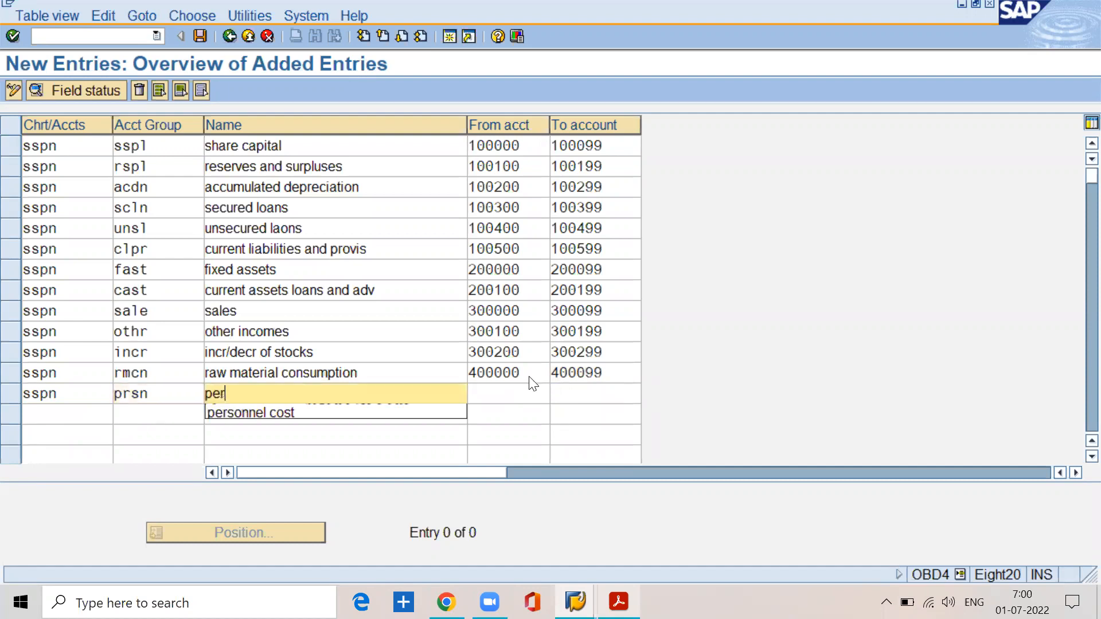
{"action": "key", "text": "Down"}
{"action": "key", "text": "Return"}
Step: Set the personnel cost group's number range from account 400100 to account 400199
{"action": "key", "text": "Tab"}
{"action": "type", "text": "400100"}
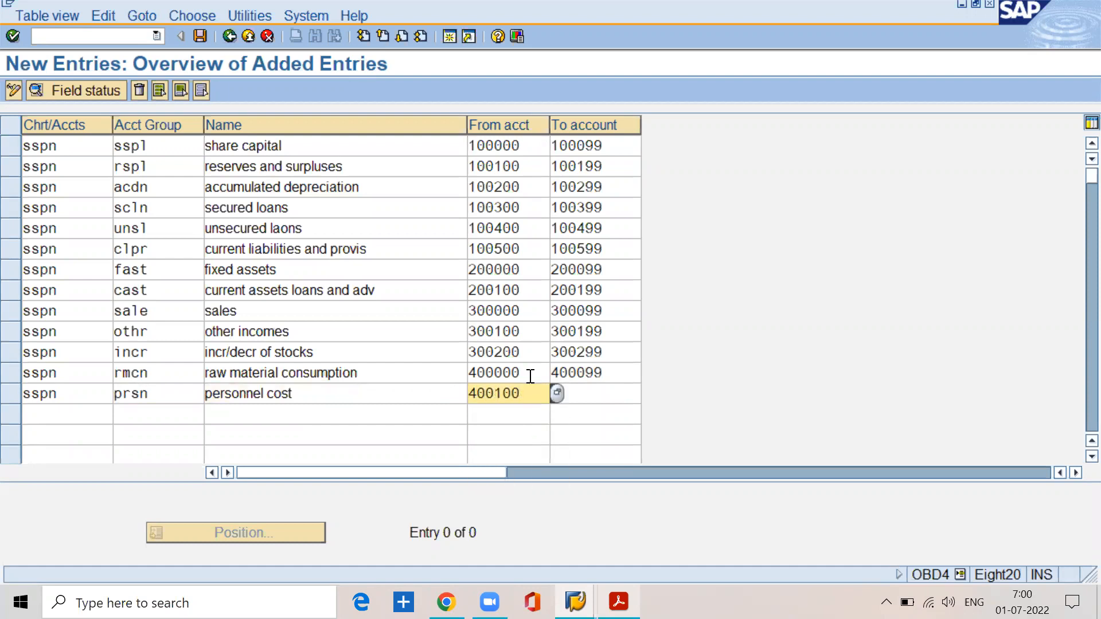
{"action": "key", "text": "Tab"}
{"action": "type", "text": "400199"}
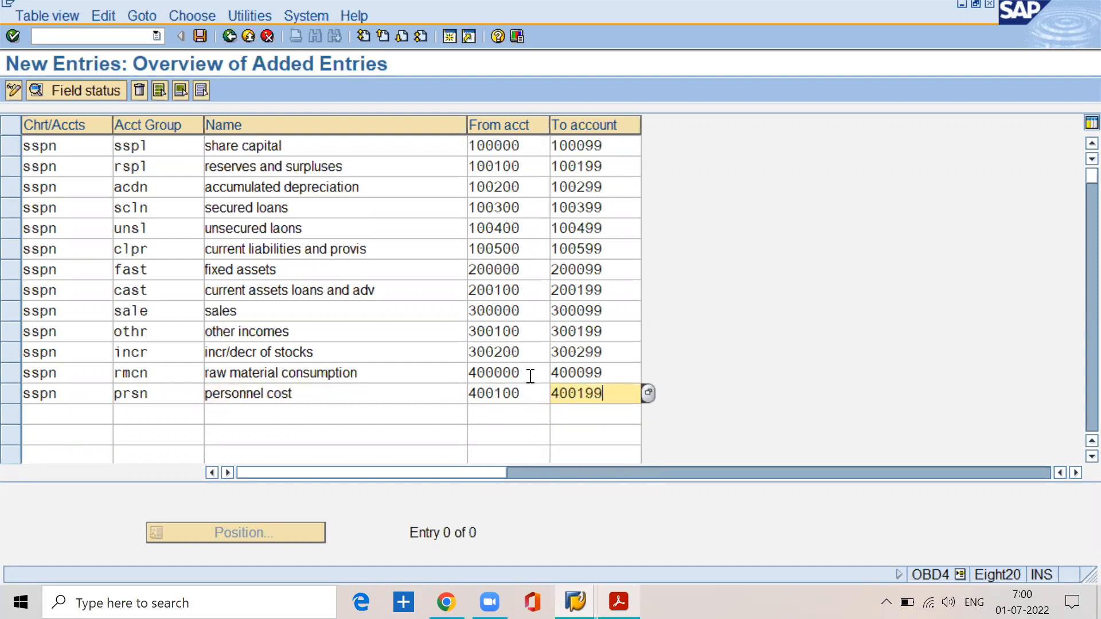
Step: Add a fourteenth entry for chart of accounts sspn with account group mfrg, using the suggested name "manufacturing cost"
{"action": "key", "text": "Tab"}
{"action": "type", "text": "sspn"}
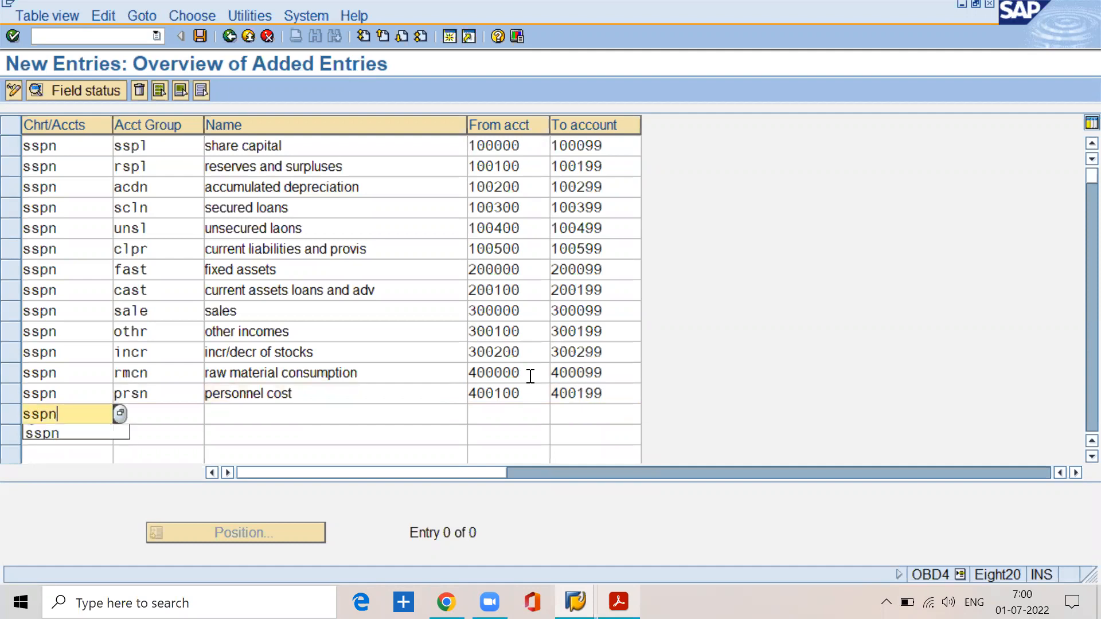
{"action": "key", "text": "Tab"}
{"action": "type", "text": "mfrg"}
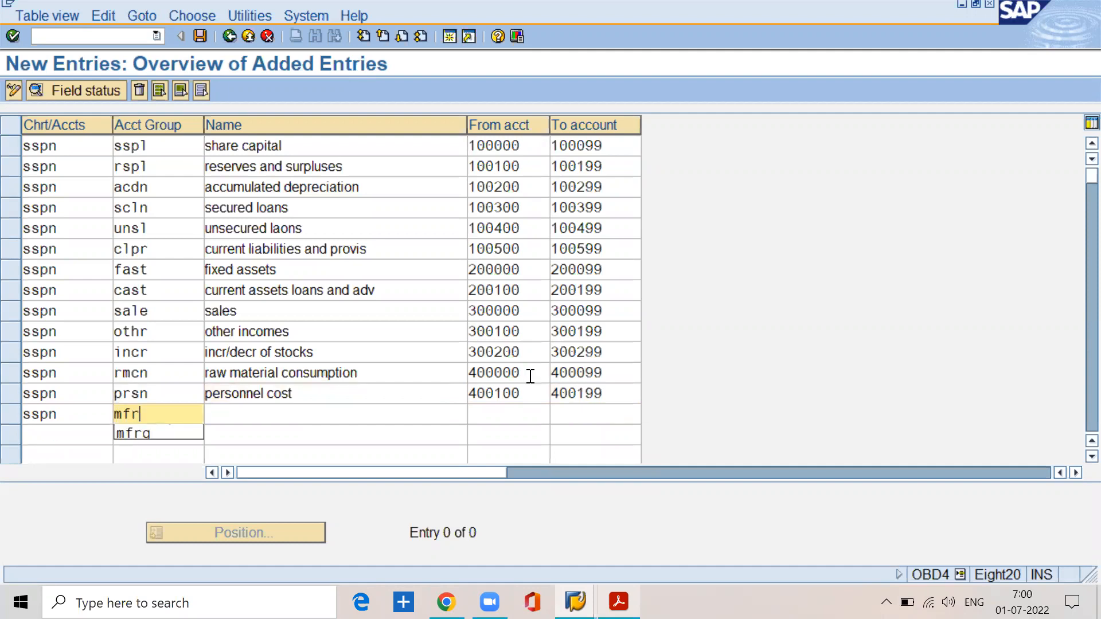
{"action": "key", "text": "Tab"}
{"action": "type", "text": "man"}
{"action": "key", "text": "Down"}
{"action": "key", "text": "Return"}
Step: Set the manufacturing cost group's number range from account 400200 to account 400299
{"action": "key", "text": "Tab"}
{"action": "type", "text": "40"}
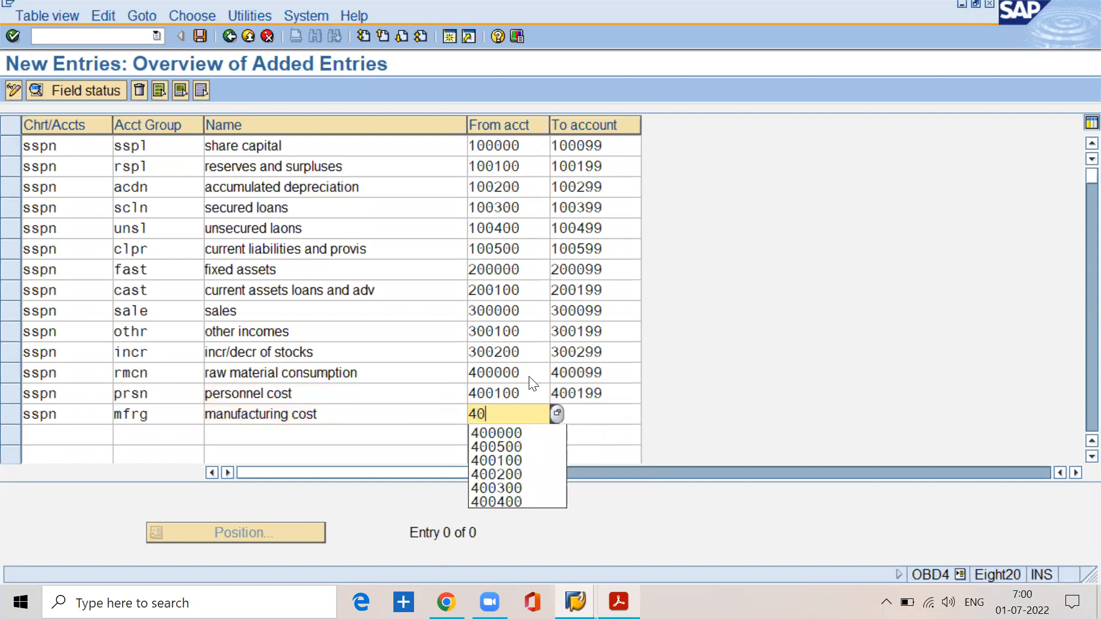
{"action": "type", "text": "0200"}
{"action": "key", "text": "Tab"}
{"action": "type", "text": "400299"}
Step: Add a fifteenth entry for chart of accounts sspn with account group admn, using the suggested name "administraton cost"
{"action": "key", "text": "Tab"}
{"action": "type", "text": "sspn"}
{"action": "key", "text": "Tab"}
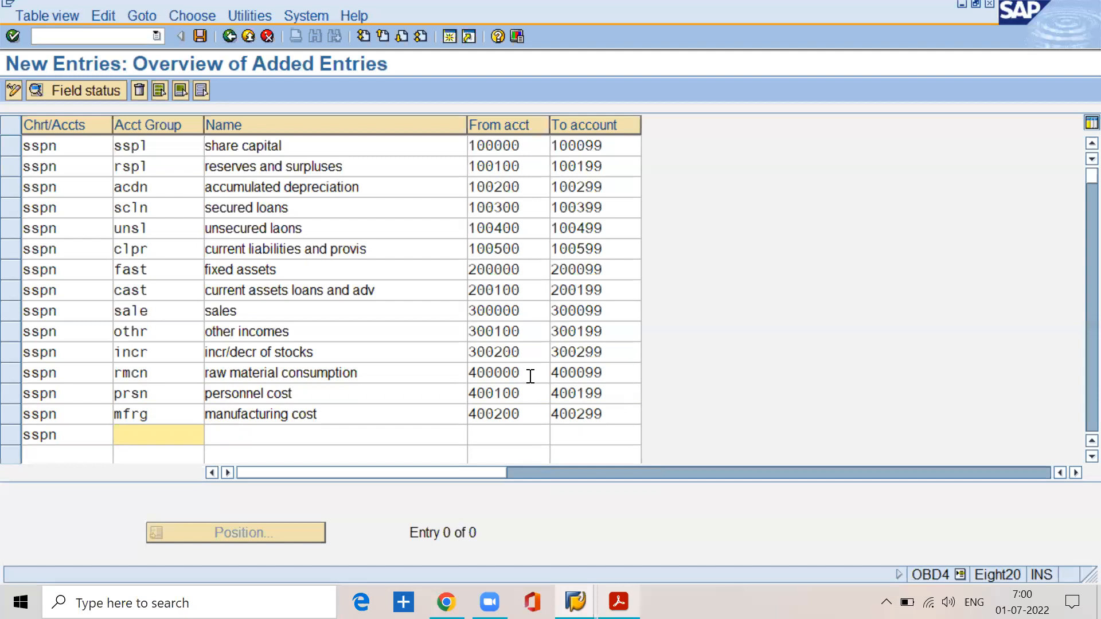
{"action": "type", "text": "admn"}
{"action": "key", "text": "Tab"}
{"action": "type", "text": "amin"}
{"action": "key", "text": "BackSpace"}
{"action": "key", "text": "BackSpace"}
{"action": "key", "text": "BackSpace"}
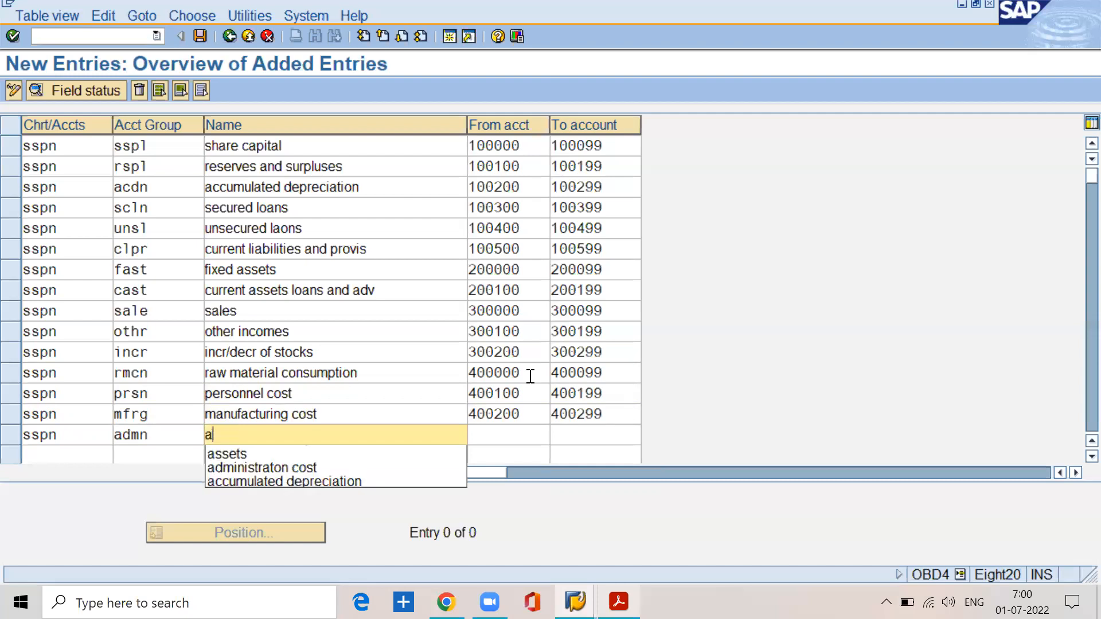
{"action": "type", "text": "dmi"}
{"action": "key", "text": "Down"}
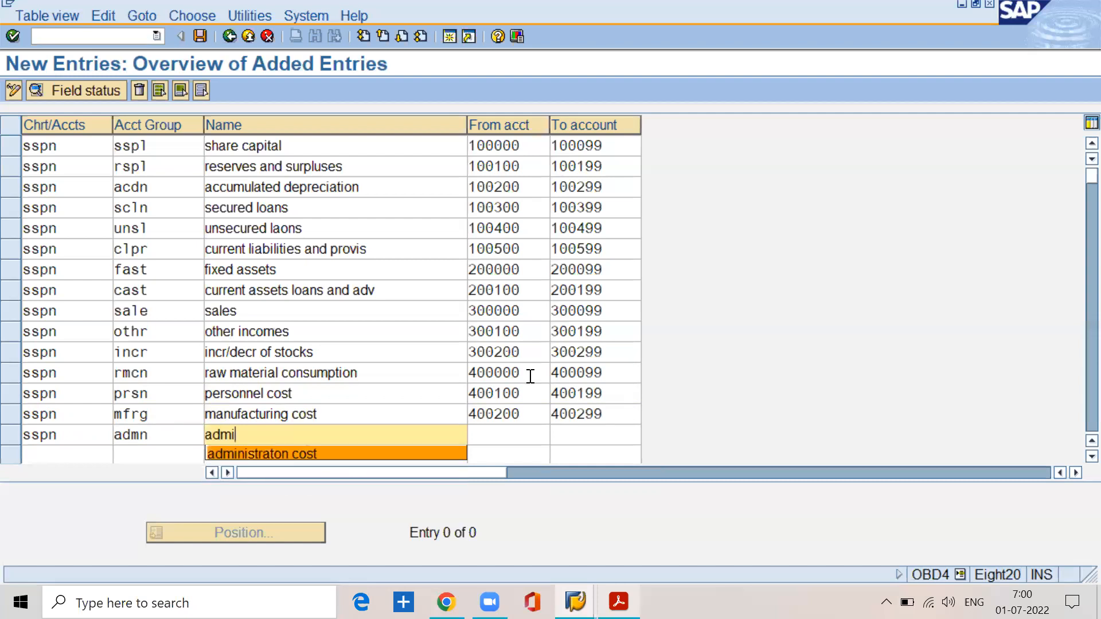
{"action": "key", "text": "Return"}
Step: Set the administration cost group's number range from account 400300 to account 400399
{"action": "key", "text": "Tab"}
{"action": "type", "text": "400300"}
{"action": "key", "text": "Tab"}
{"action": "type", "text": "400399"}
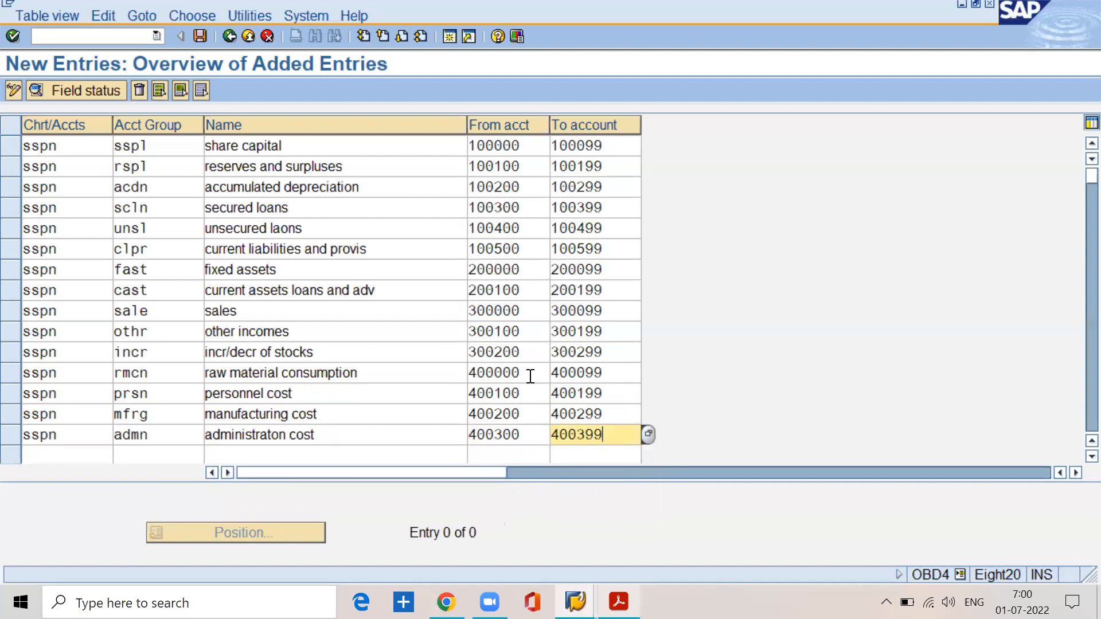
Step: Add a sixteenth entry for chart of accounts sspn with account group intr and the name "interest"
{"action": "key", "text": "Tab"}
{"action": "type", "text": "sspn"}
{"action": "key", "text": "Tab"}
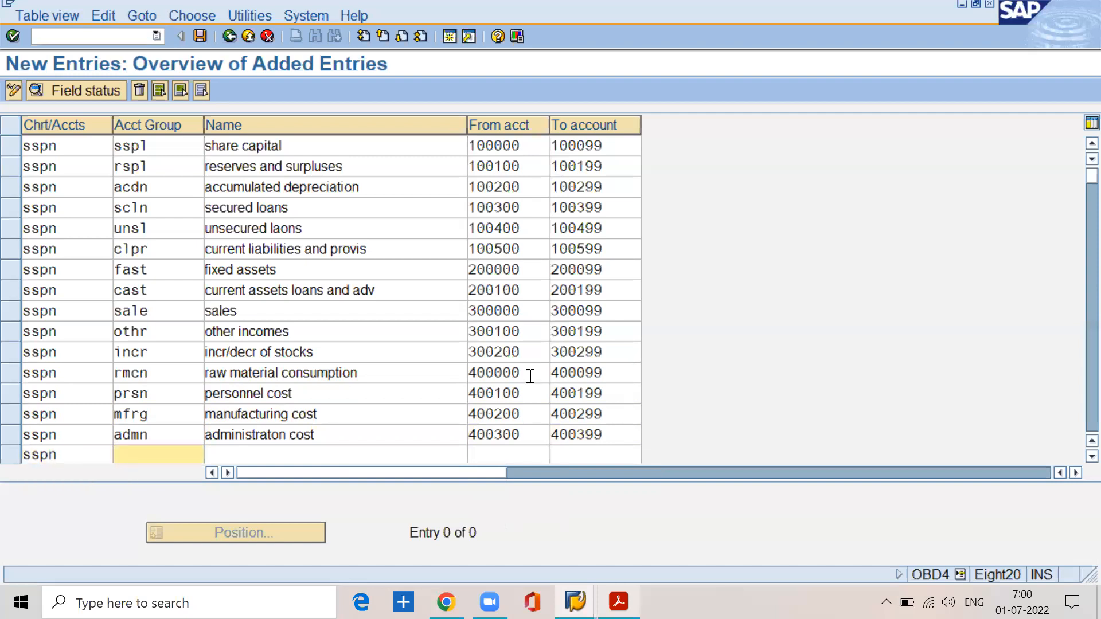
{"action": "type", "text": "intr"}
{"action": "key", "text": "Tab"}
{"action": "type", "text": "intereat"}
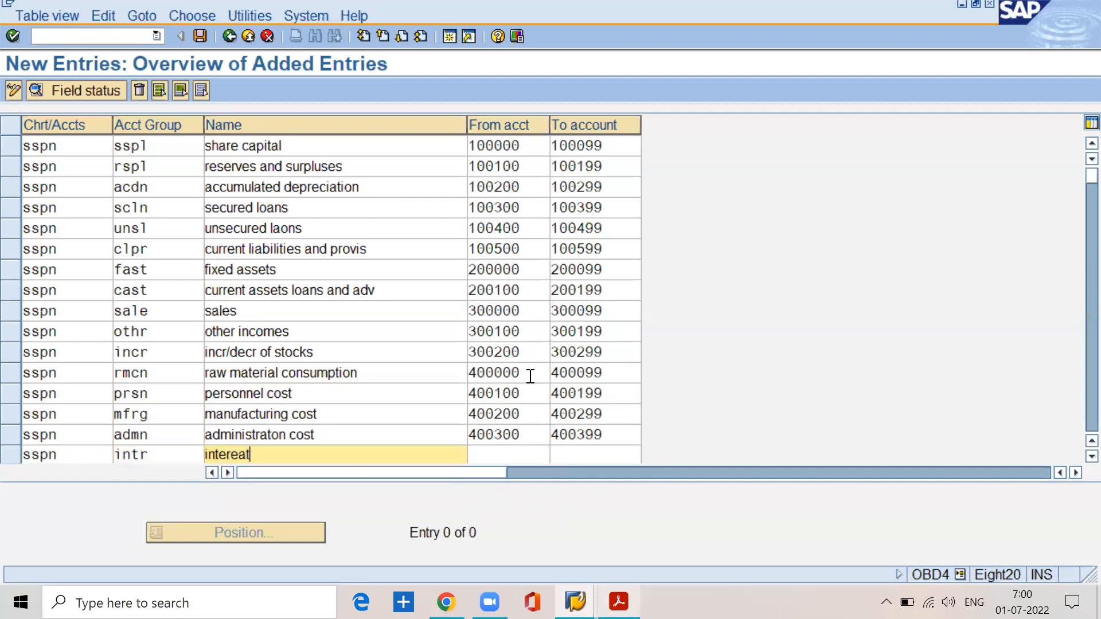
{"action": "key", "text": "Tab"}
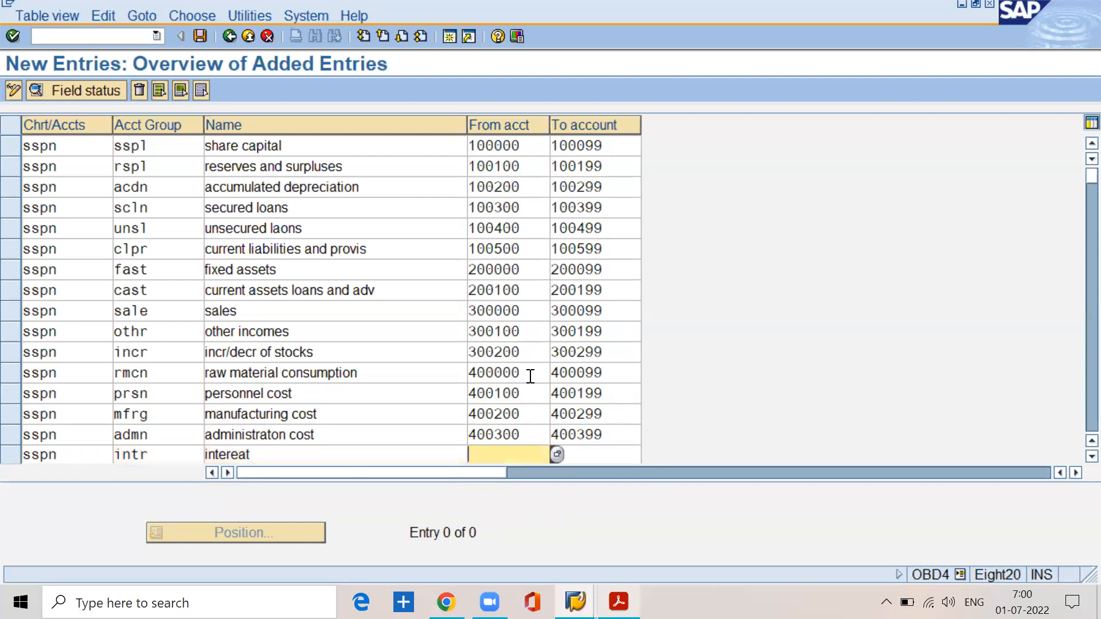
{"action": "left_click", "coordinate": [271, 454]}
{"action": "key", "text": "BackSpace"}
{"action": "key", "text": "BackSpace"}
{"action": "type", "text": "st"}
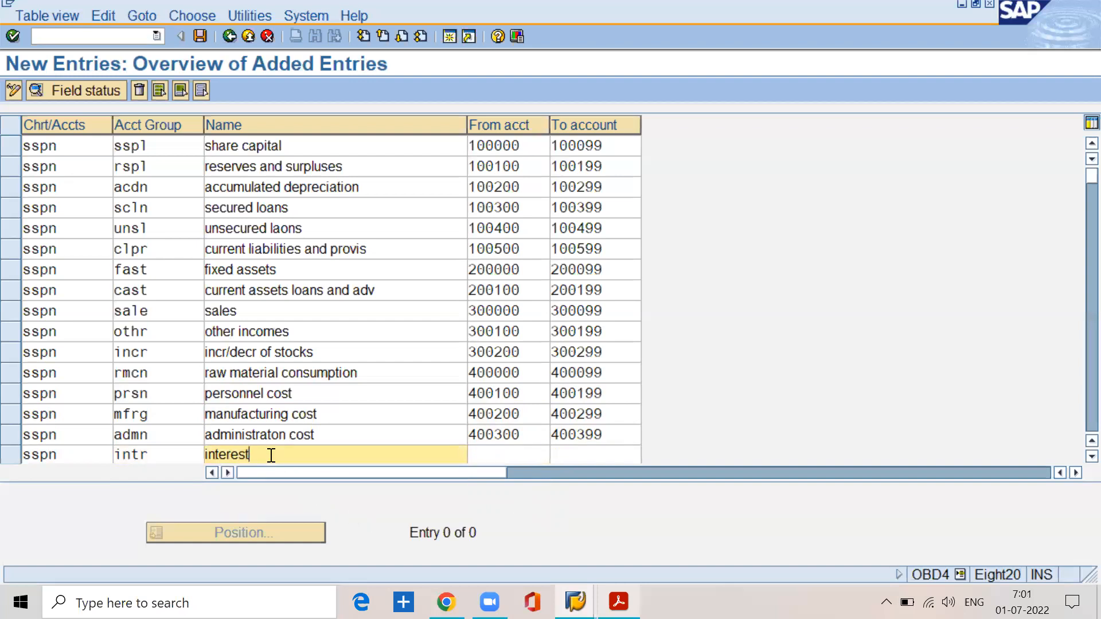
Step: Set the interest group's number range from account 400400 to account 400499
{"action": "key", "text": "Tab"}
{"action": "type", "text": "400400"}
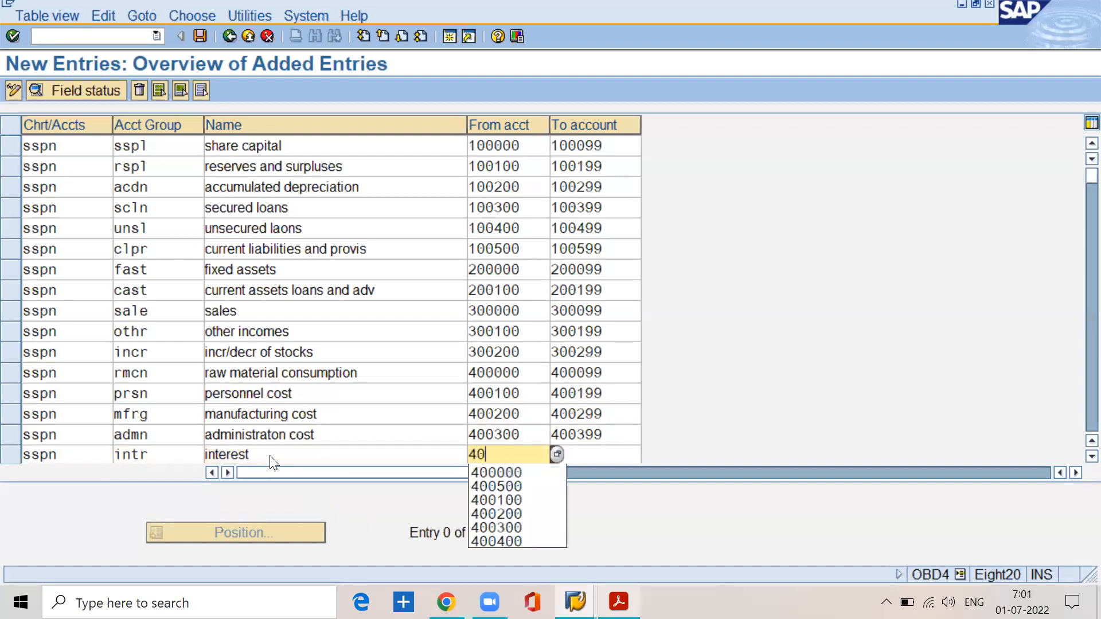
{"action": "key", "text": "Tab"}
{"action": "type", "text": "400499"}
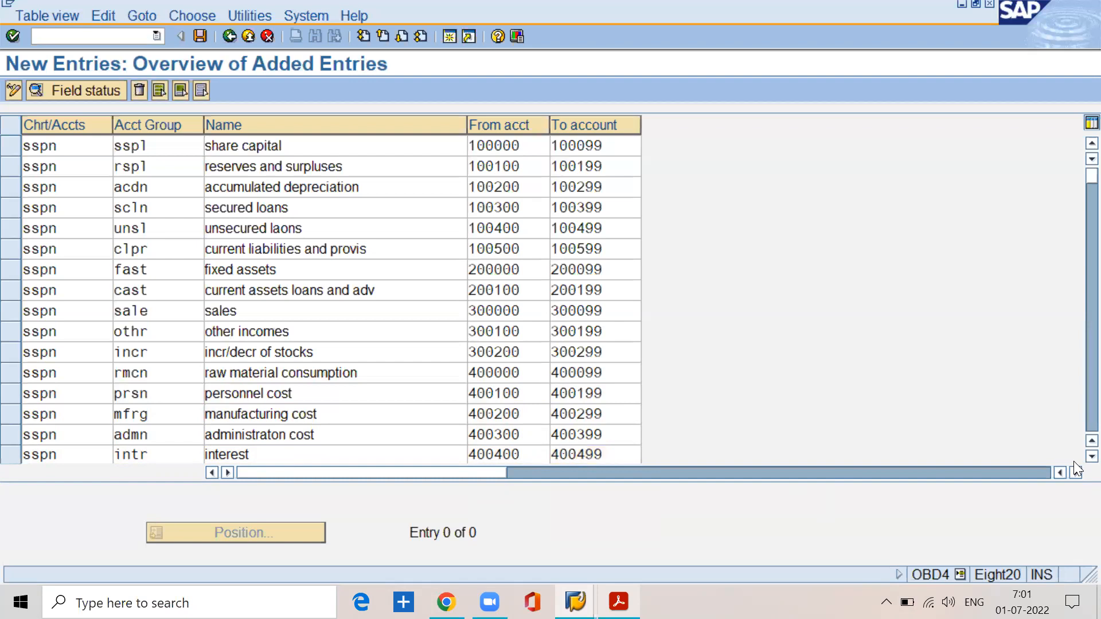
Step: Add a seventeenth entry for chart of accounts sspn with account group depr and the name "depreciaiotn"
{"action": "key", "text": "Return"}
{"action": "type", "text": "sspn"}
{"action": "key", "text": "Tab"}
{"action": "type", "text": "depr"}
{"action": "key", "text": "Tab"}
{"action": "type", "text": "depreciaiotn"}
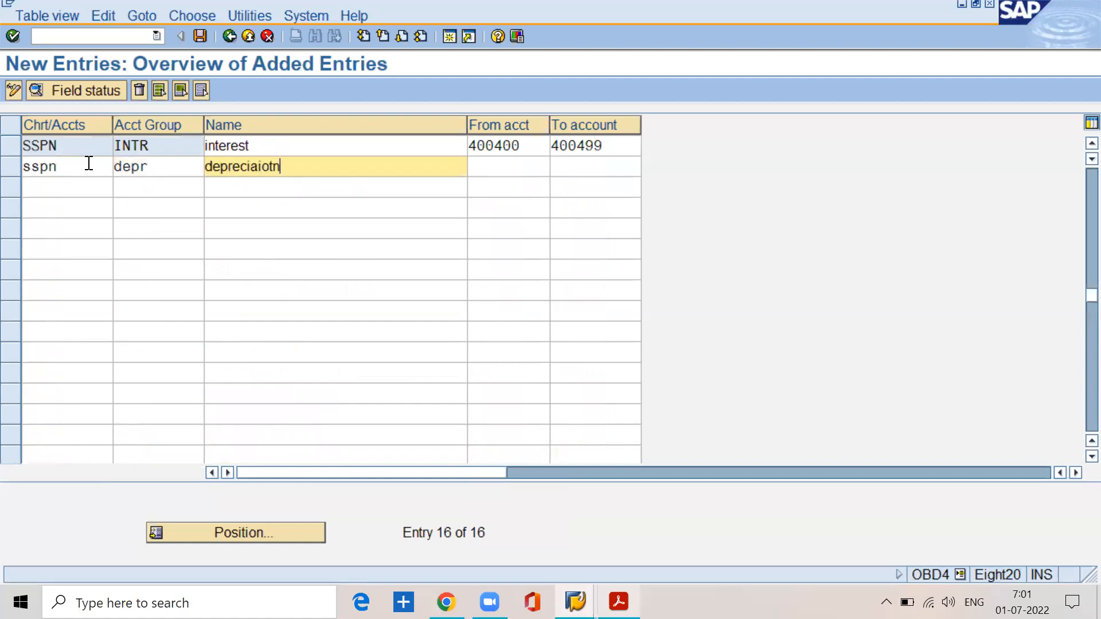
Step: Set the depr group's number range from account 400500 to 400599 and save all entries under the proposed customizing request
{"action": "key", "text": "Tab"}
{"action": "type", "text": "400500"}
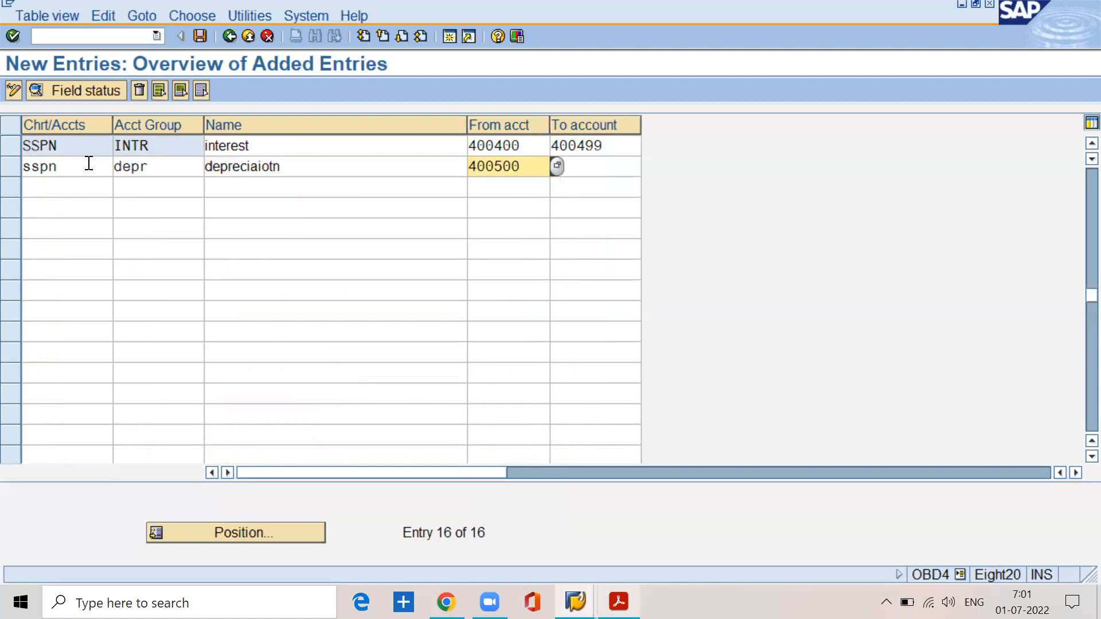
{"action": "key", "text": "Tab"}
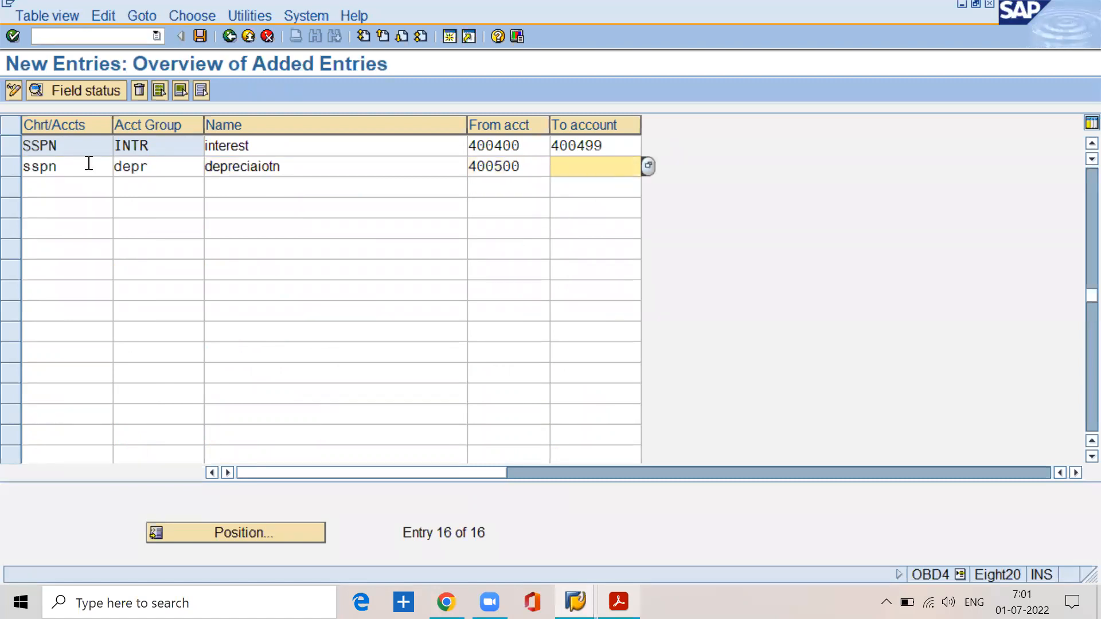
{"action": "type", "text": "400599"}
{"action": "left_click", "coordinate": [196, 33]}
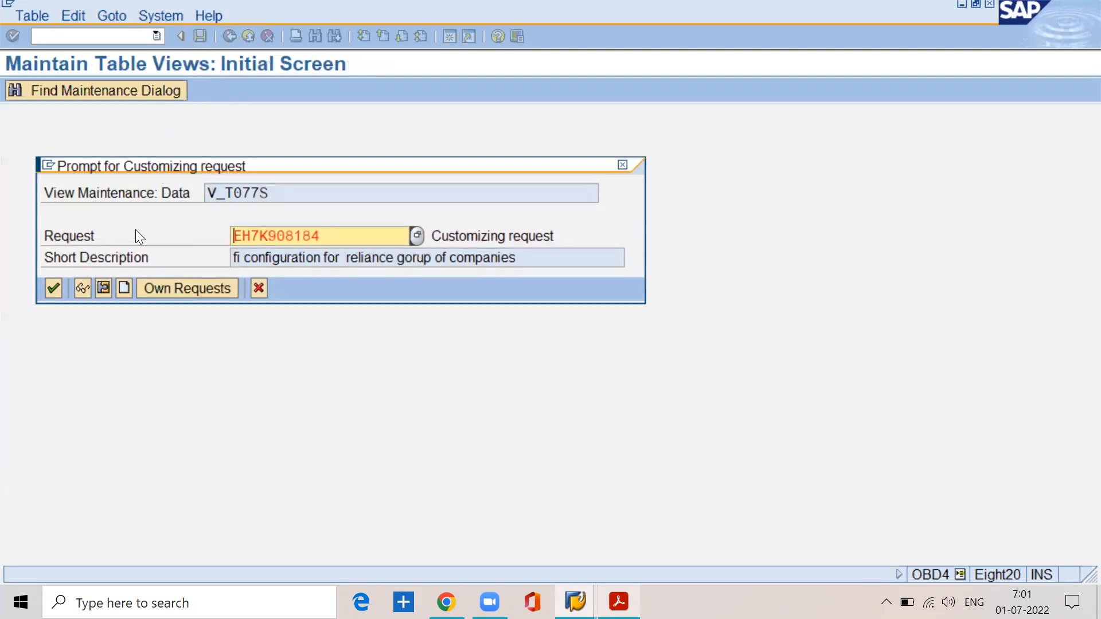
{"action": "left_click", "coordinate": [55, 288]}
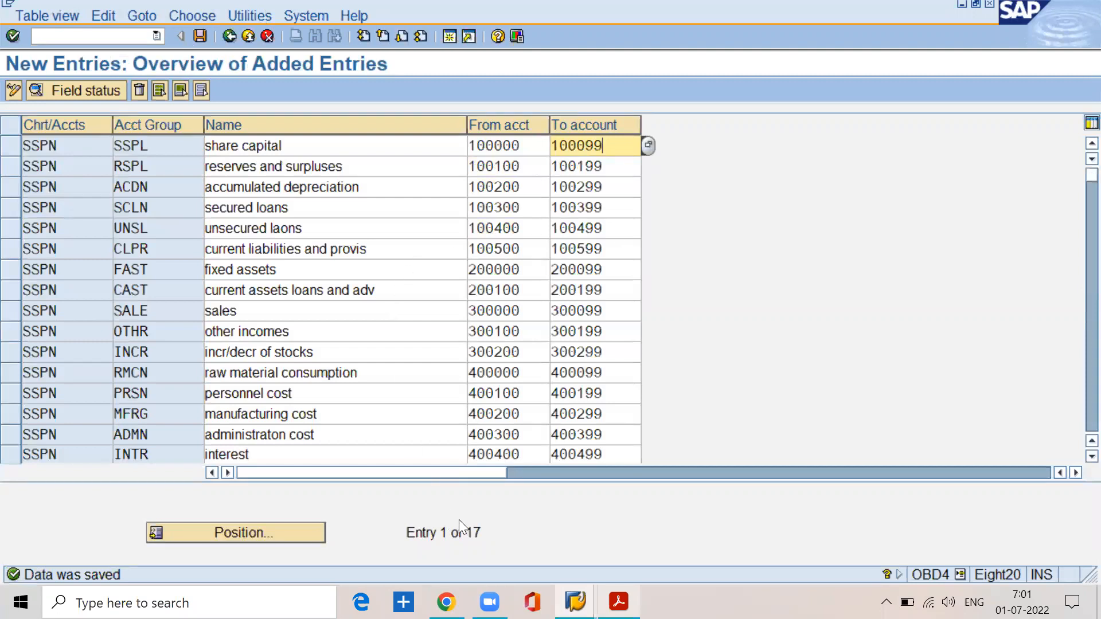
Step: Review the saved entry count and the starting accounts of the share capital, fixed assets, other incomes and raw material consumption groups
{"action": "left_click_drag", "start_coordinate": [460, 532], "coordinate": [492, 531]}
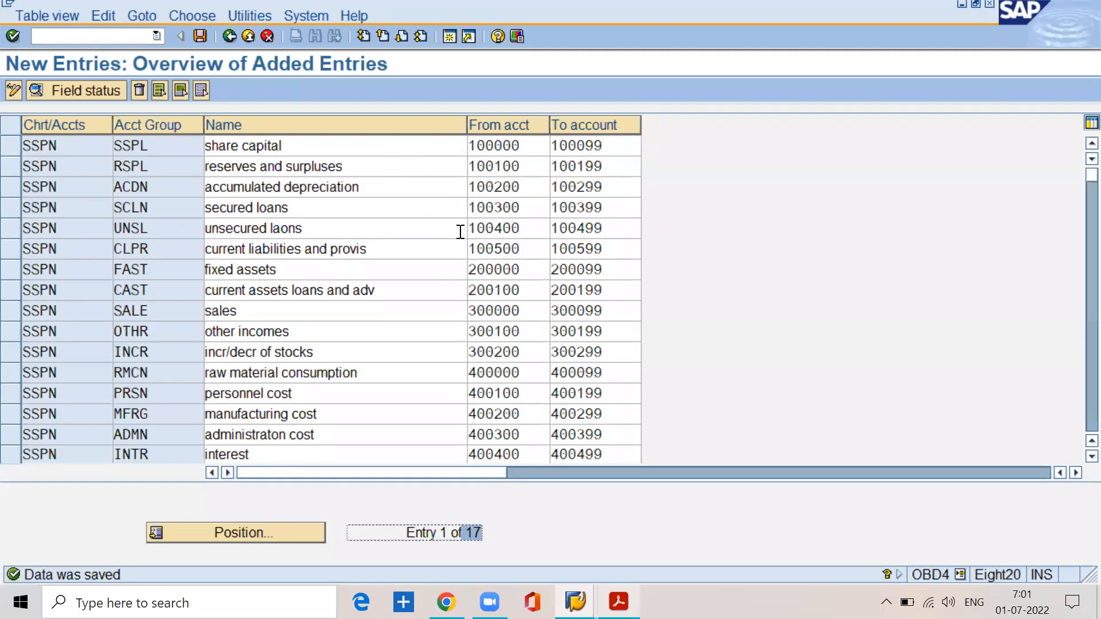
{"action": "left_click", "coordinate": [481, 148]}
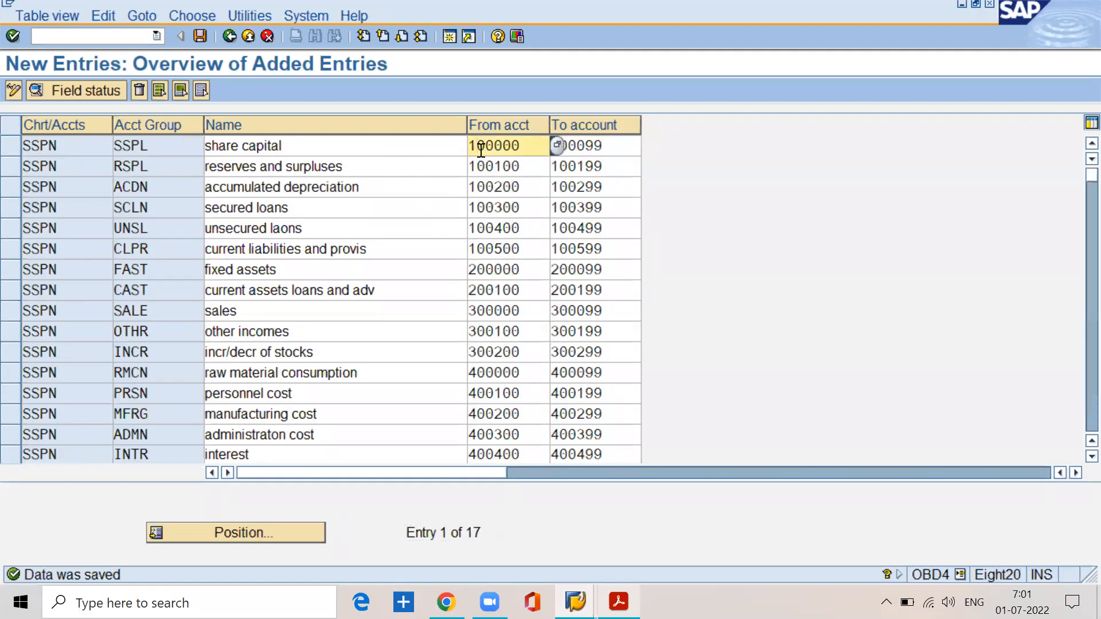
{"action": "left_click", "coordinate": [476, 267]}
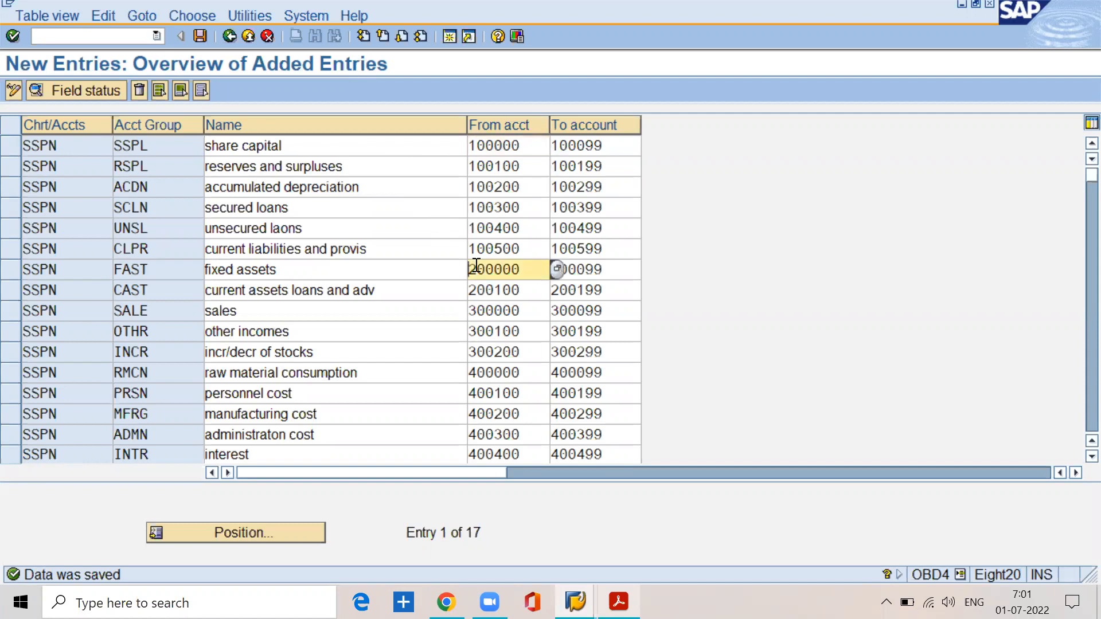
{"action": "left_click", "coordinate": [415, 335]}
{"action": "left_click", "coordinate": [476, 331]}
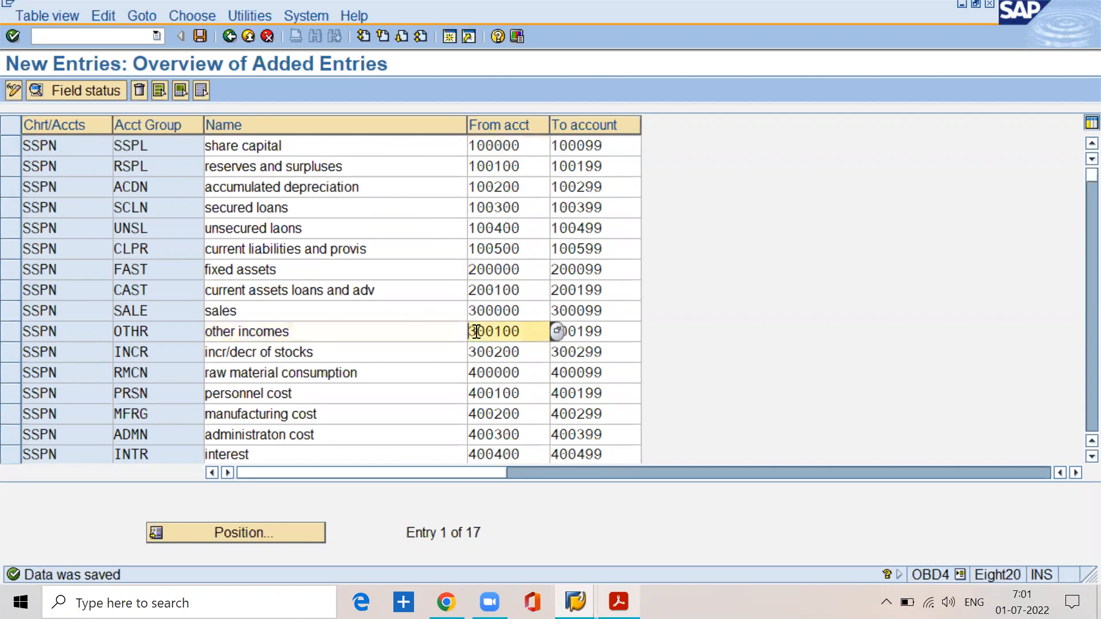
{"action": "left_click", "coordinate": [429, 368]}
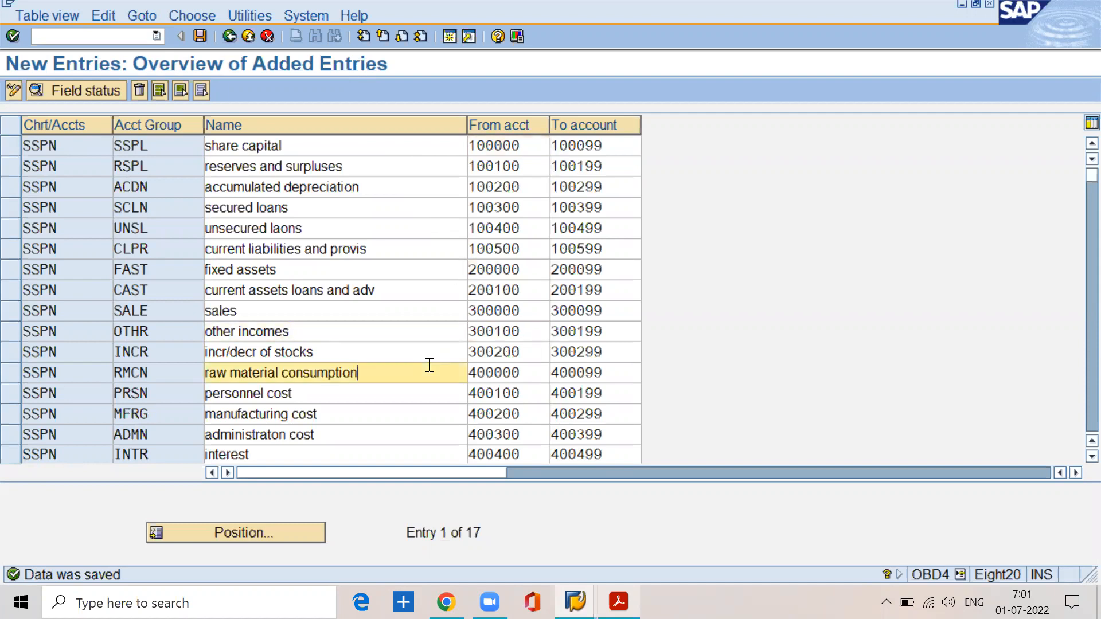
{"action": "left_click", "coordinate": [480, 373]}
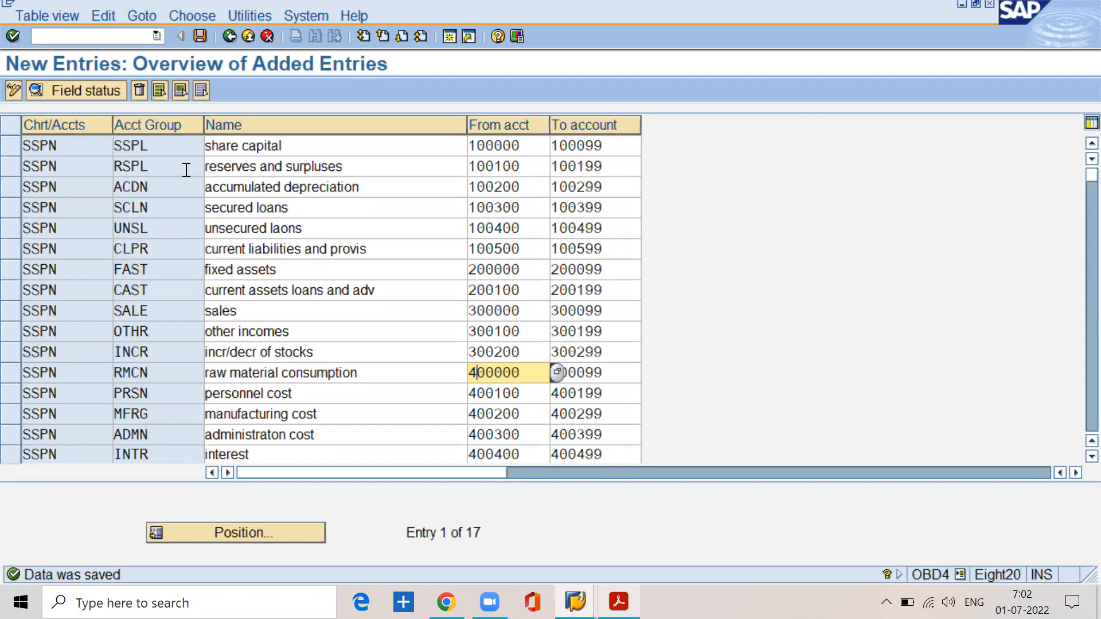
Step: Examine the share capital entry's chart of accounts, account group, name and number range
{"action": "left_click", "coordinate": [91, 143]}
{"action": "left_click", "coordinate": [162, 147]}
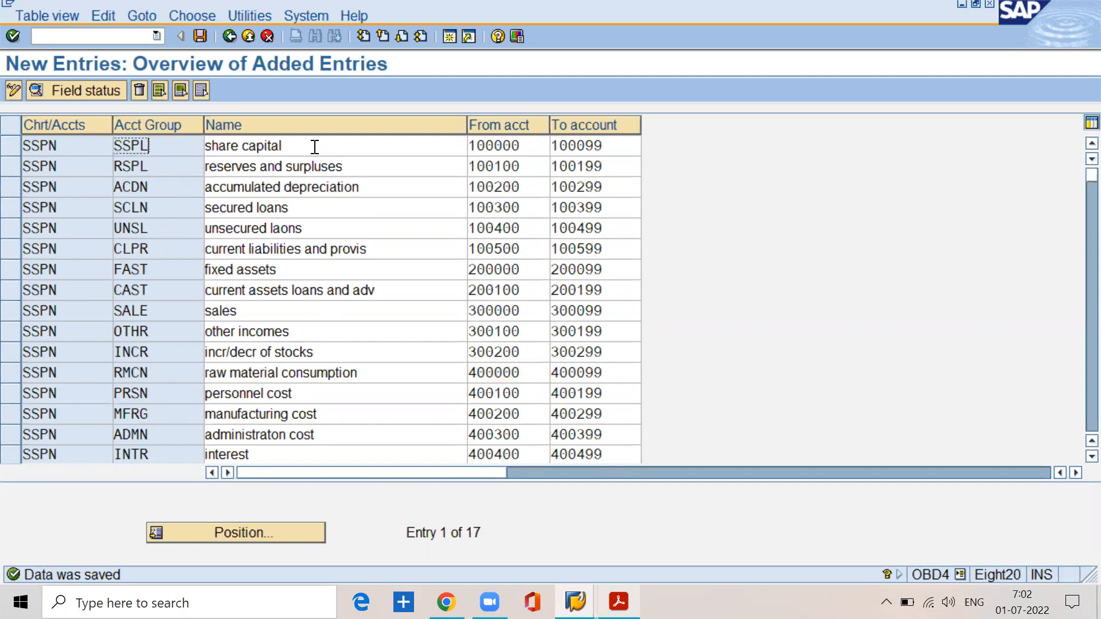
{"action": "left_click", "coordinate": [315, 146]}
{"action": "left_click", "coordinate": [531, 145]}
{"action": "left_click", "coordinate": [611, 146]}
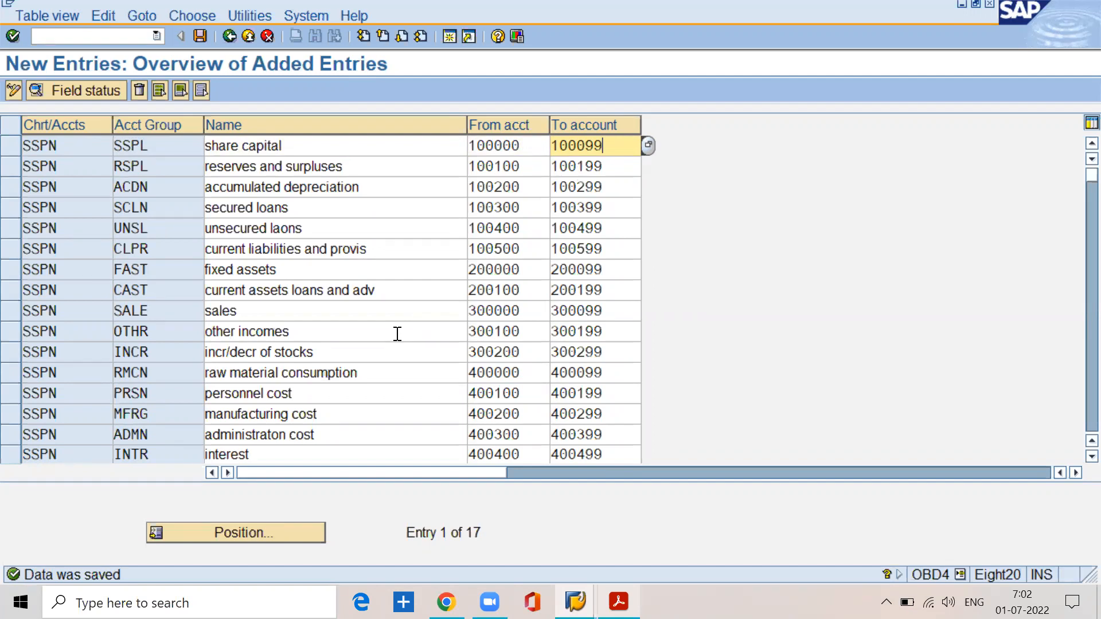
{"action": "left_click", "coordinate": [306, 150]}
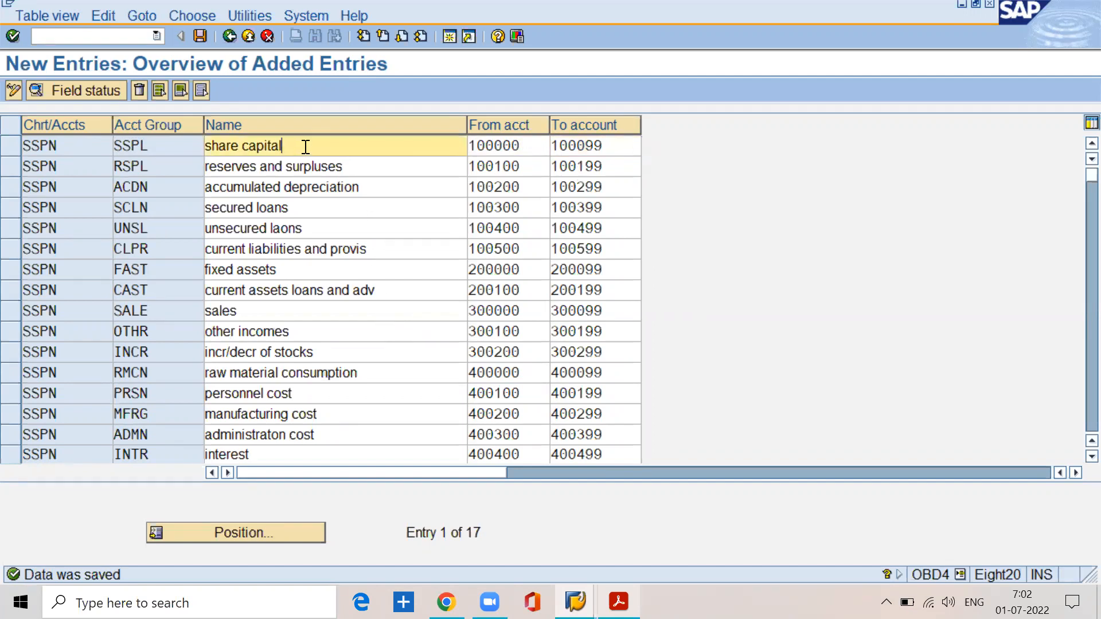
{"action": "left_click_drag", "start_coordinate": [80, 153], "coordinate": [15, 152]}
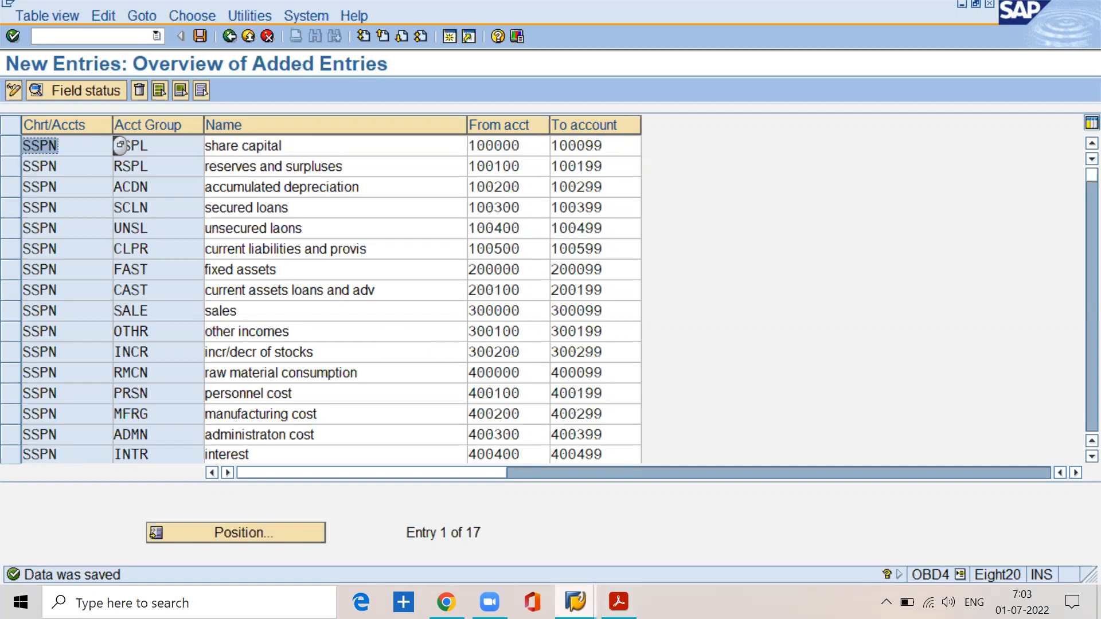
Step: Switch to the chart of accounts list session, return to the IMG and open Assign Company Code to Chart of Accounts
{"action": "left_click", "coordinate": [575, 602]}
{"action": "left_click", "coordinate": [666, 540]}
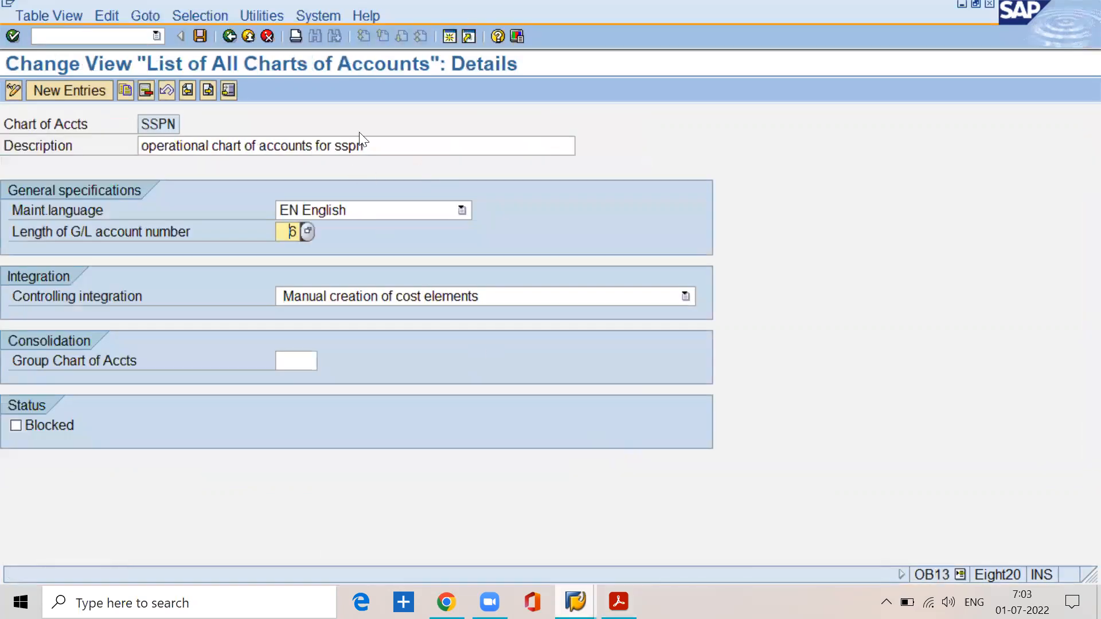
{"action": "left_click", "coordinate": [229, 36]}
{"action": "left_click", "coordinate": [229, 36]}
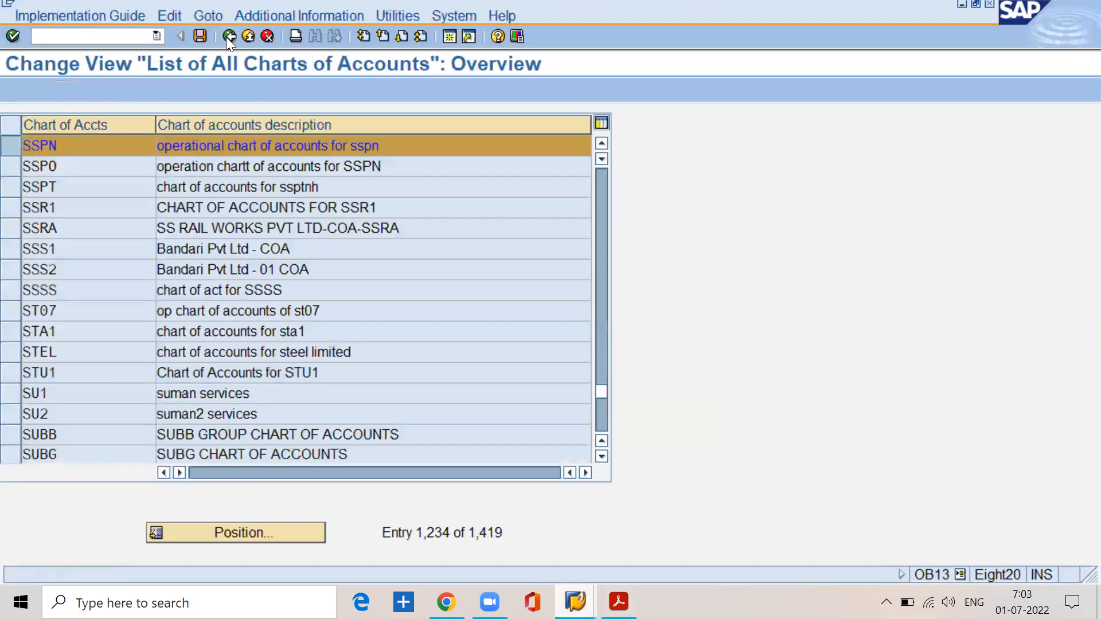
{"action": "left_click", "coordinate": [184, 481]}
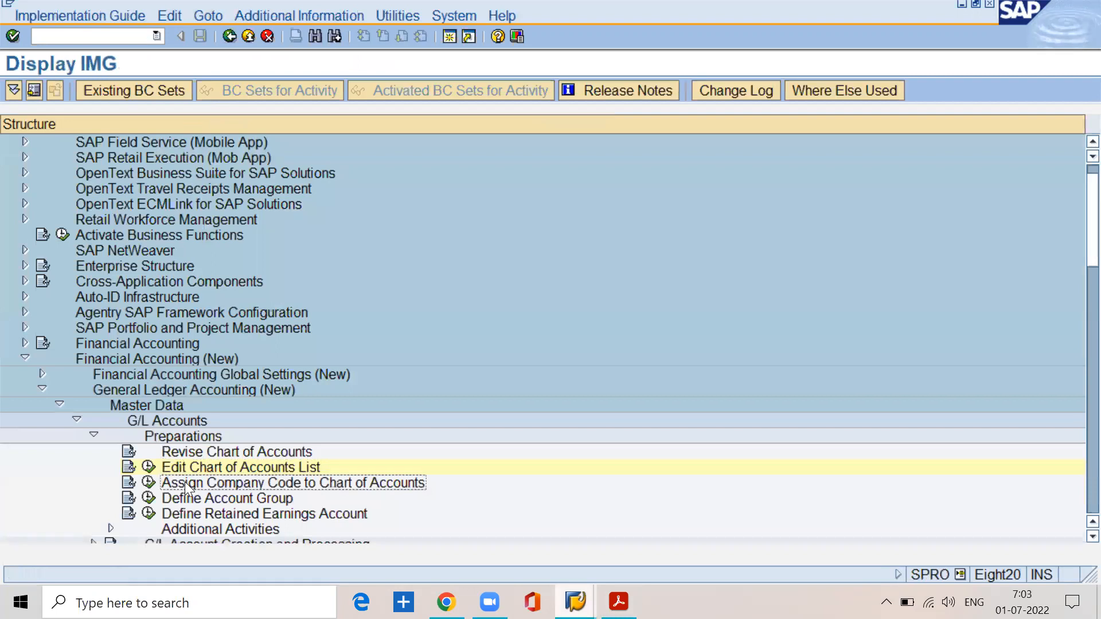
{"action": "left_click", "coordinate": [150, 481]}
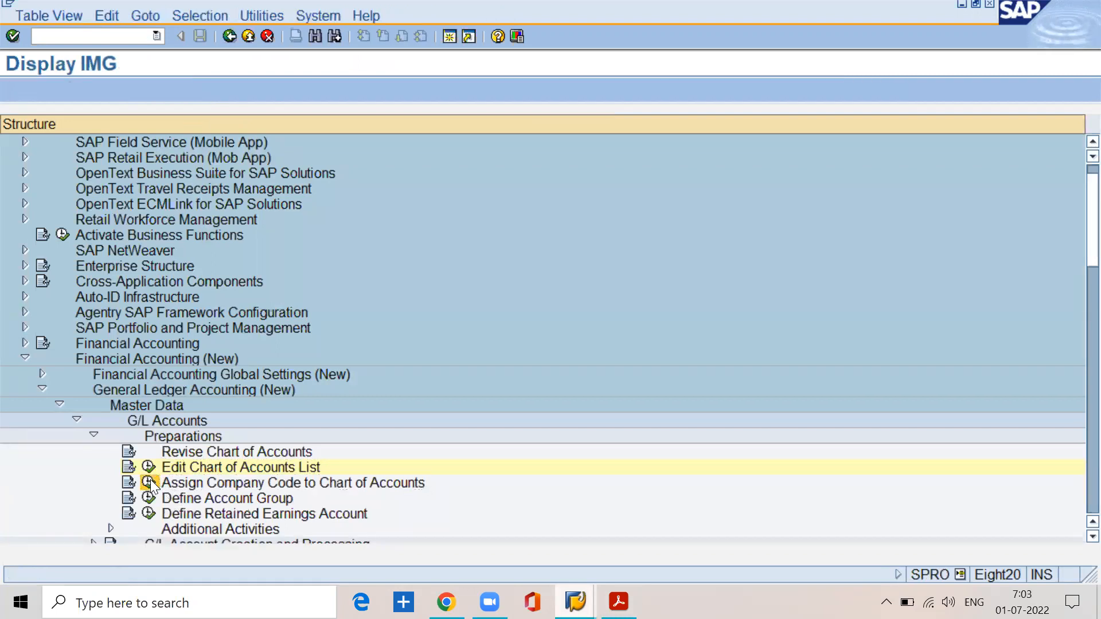
Step: Locate company code sspn in the assignment list and examine its assigned chart of accounts
{"action": "left_click", "coordinate": [258, 534]}
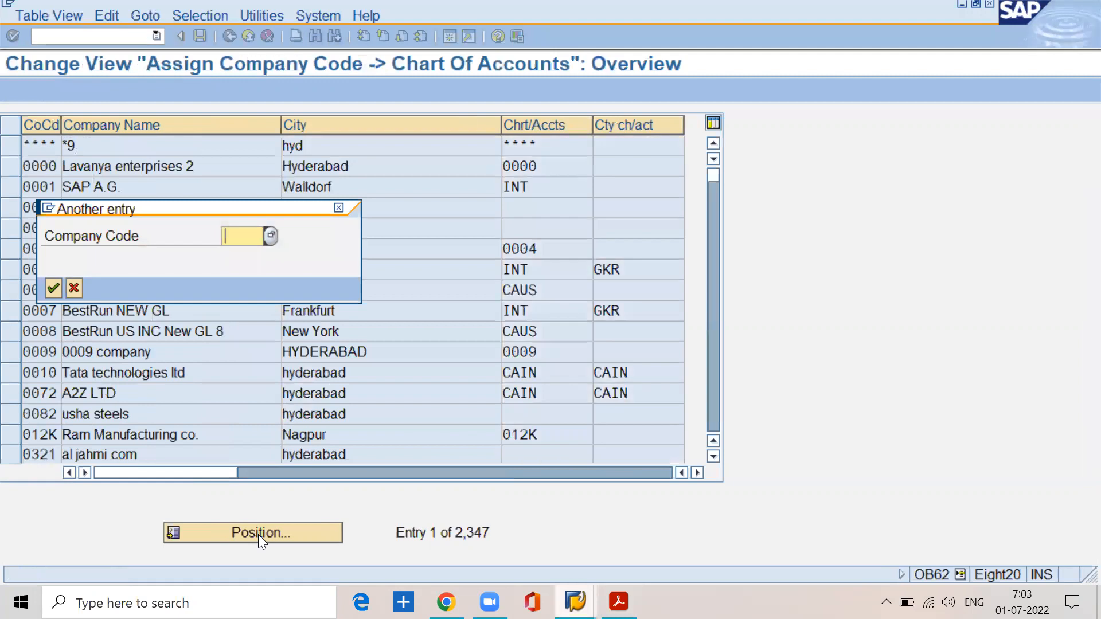
{"action": "type", "text": "sspn"}
{"action": "key", "text": "Return"}
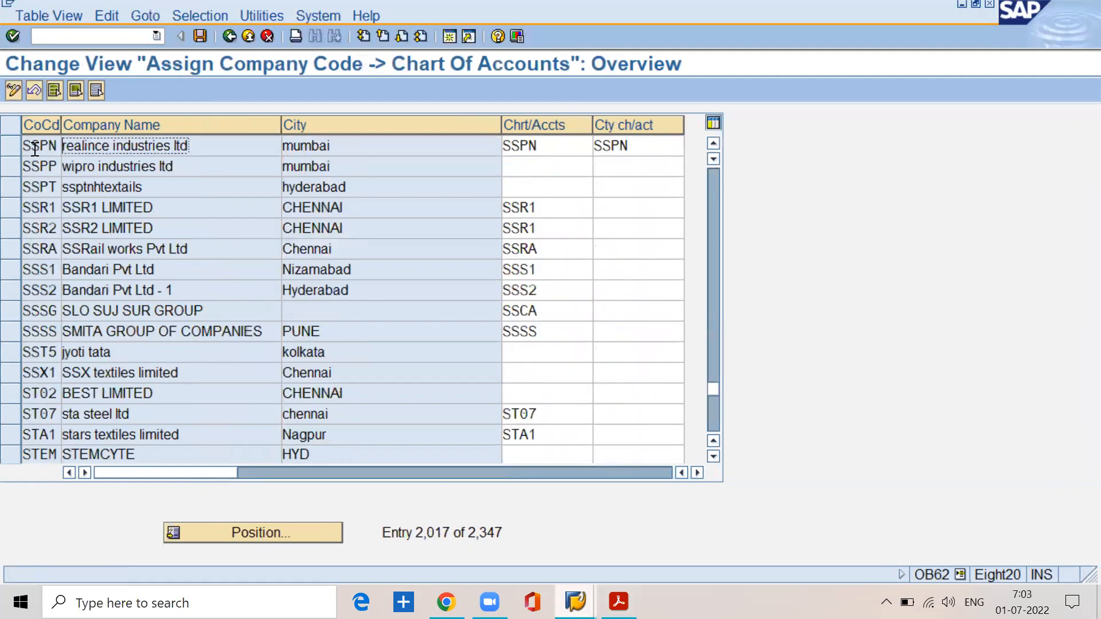
{"action": "left_click_drag", "start_coordinate": [54, 146], "coordinate": [1, 155]}
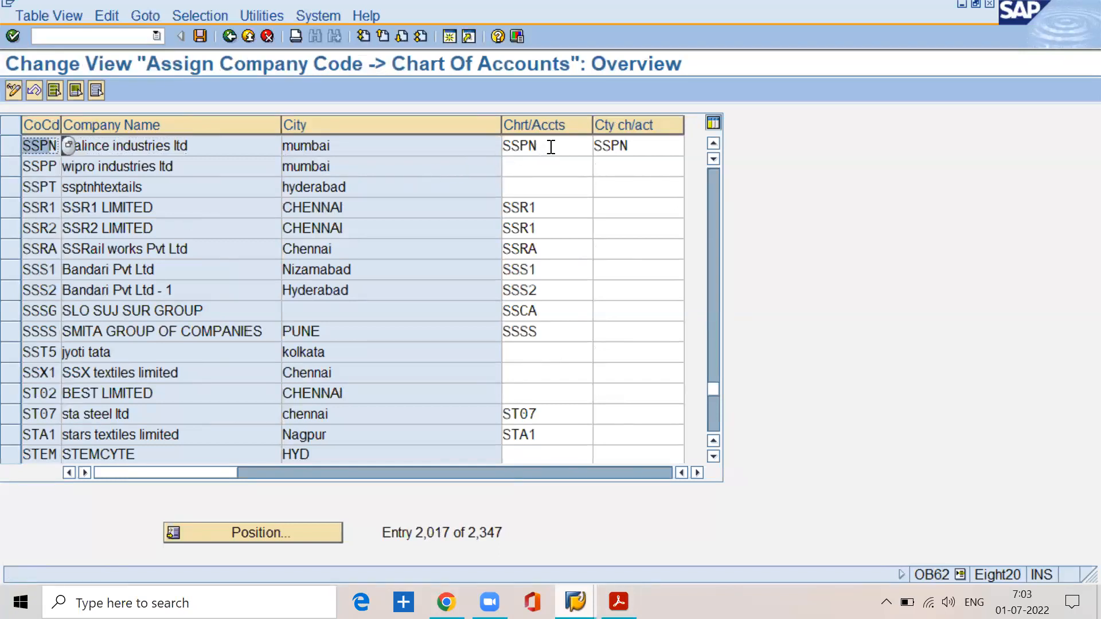
{"action": "left_click_drag", "start_coordinate": [599, 145], "coordinate": [504, 146]}
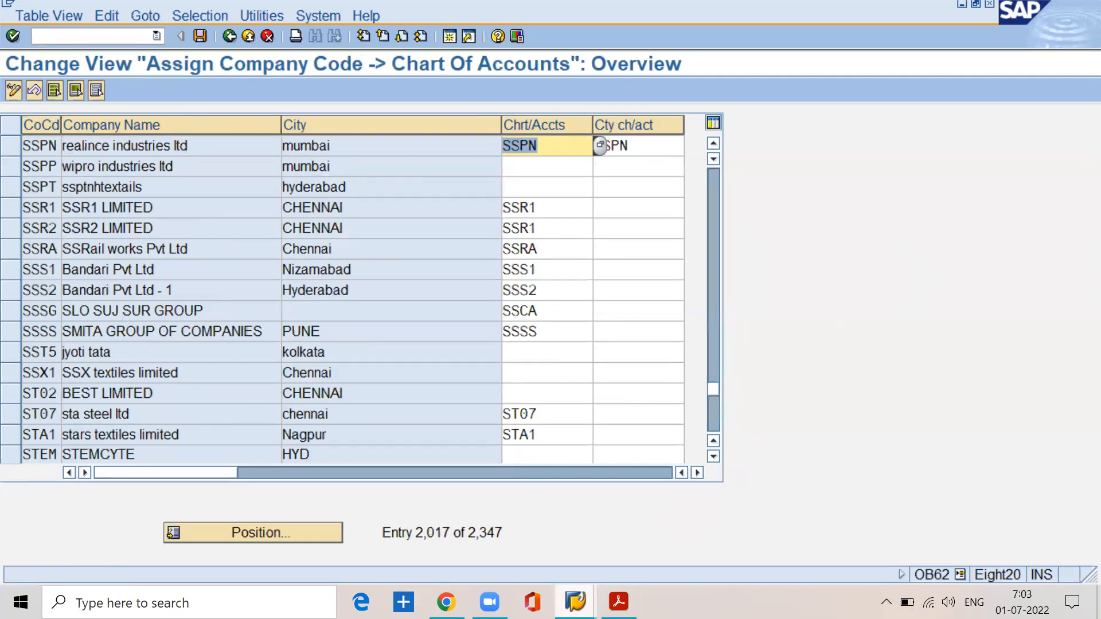
Step: Switch to the account group entries and review the share capital, reserves and surpluses, and accumulated depreciation names
{"action": "mouse_move", "coordinate": [576, 601]}
{"action": "left_click", "coordinate": [580, 561]}
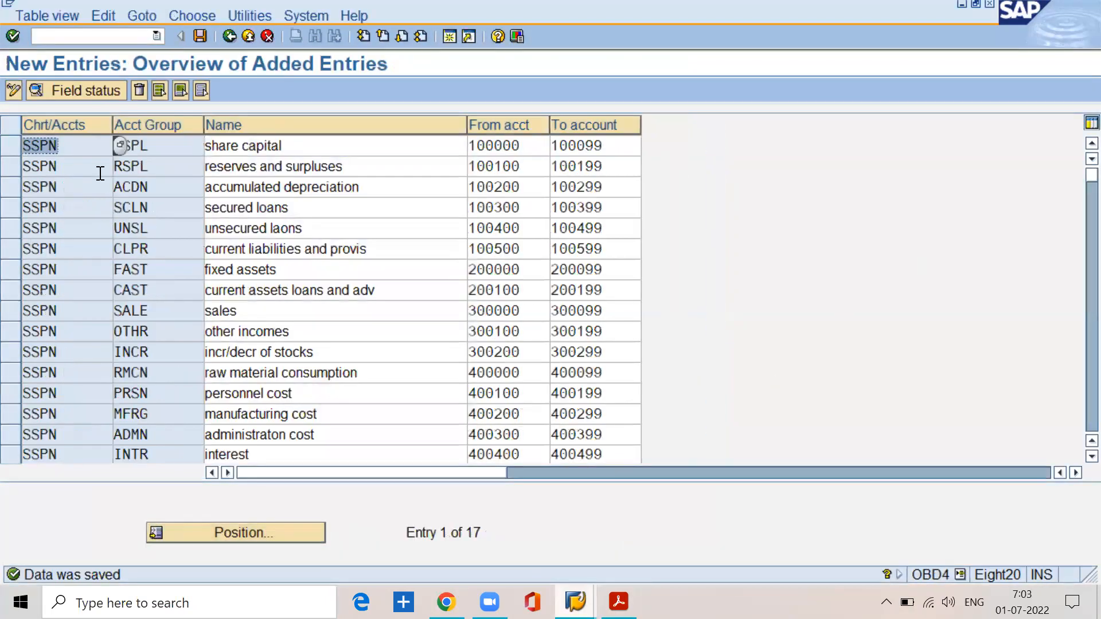
{"action": "left_click", "coordinate": [84, 145]}
{"action": "left_click", "coordinate": [309, 145]}
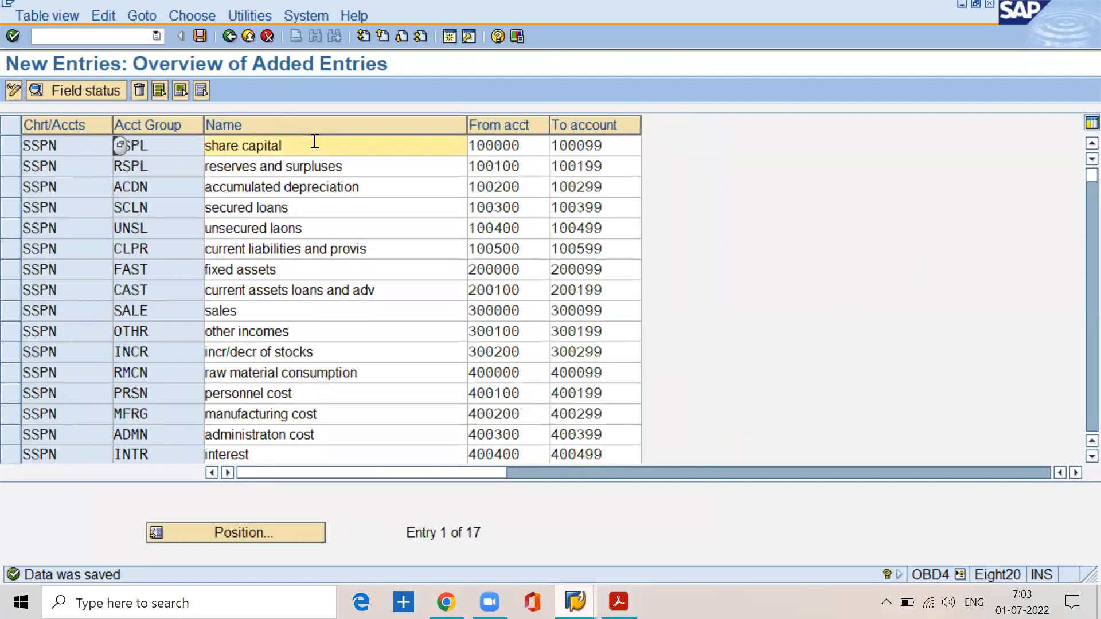
{"action": "left_click", "coordinate": [343, 166]}
{"action": "left_click", "coordinate": [363, 187]}
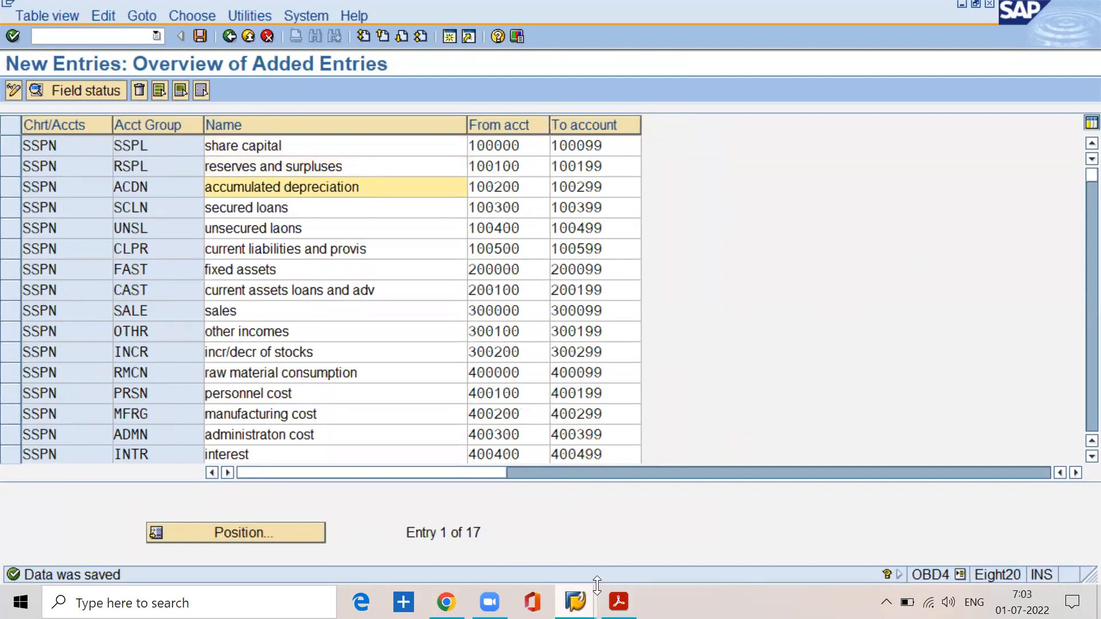
Step: Switch to BASIC SETTINGS.pdf in Acrobat Reader and find the section on one chart of accounts used by several company codes
{"action": "left_click", "coordinate": [576, 601]}
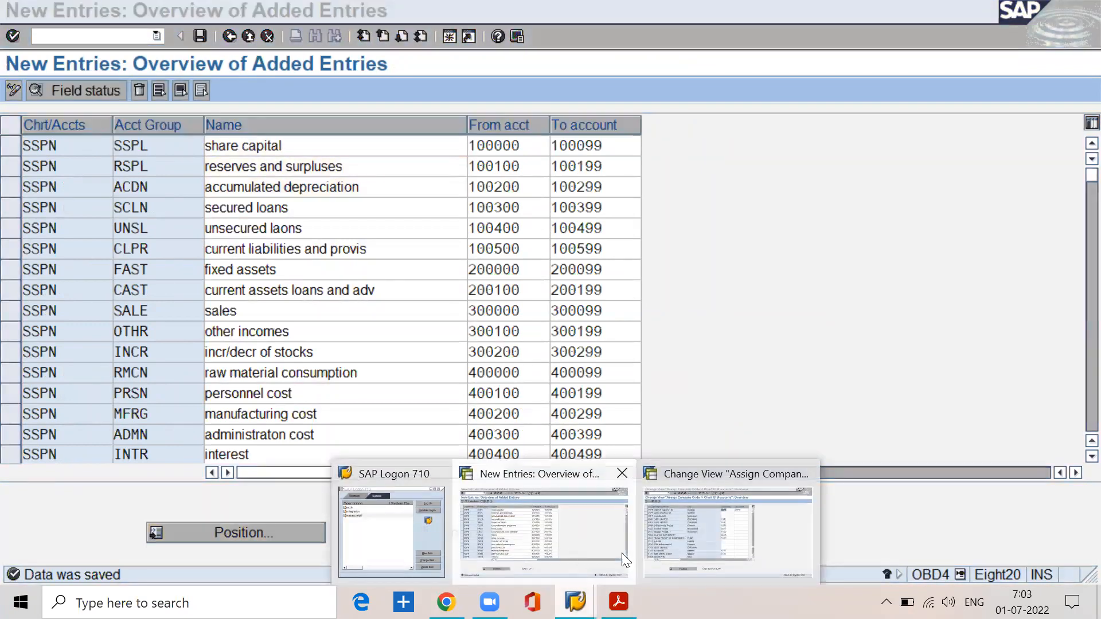
{"action": "left_click", "coordinate": [699, 534]}
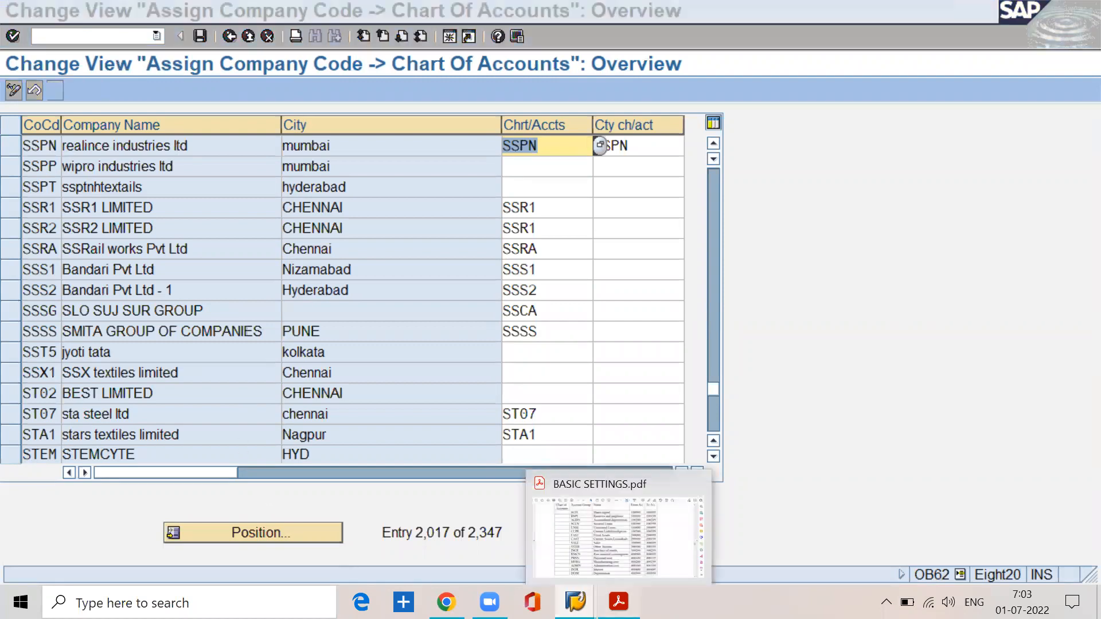
{"action": "left_click", "coordinate": [618, 602]}
{"action": "scroll", "coordinate": [450, 443], "scroll_direction": "down", "scroll_amount": 10}
{"action": "scroll", "coordinate": [450, 443], "scroll_direction": "up", "scroll_amount": 15}
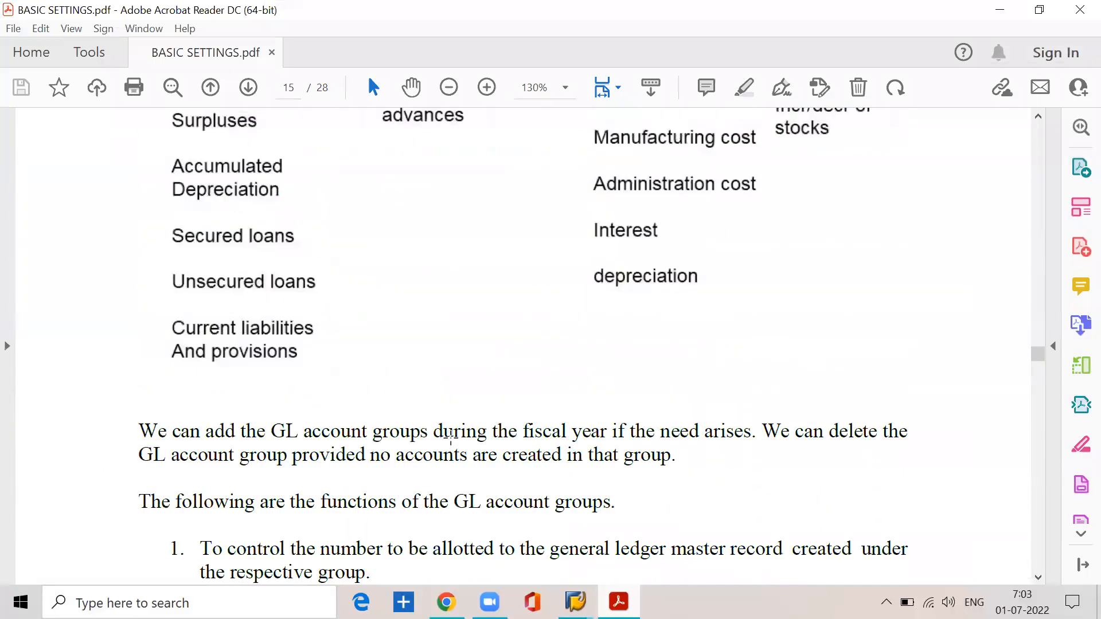
{"action": "scroll", "coordinate": [451, 443], "scroll_direction": "up", "scroll_amount": 10}
{"action": "scroll", "coordinate": [451, 443], "scroll_direction": "up", "scroll_amount": 5}
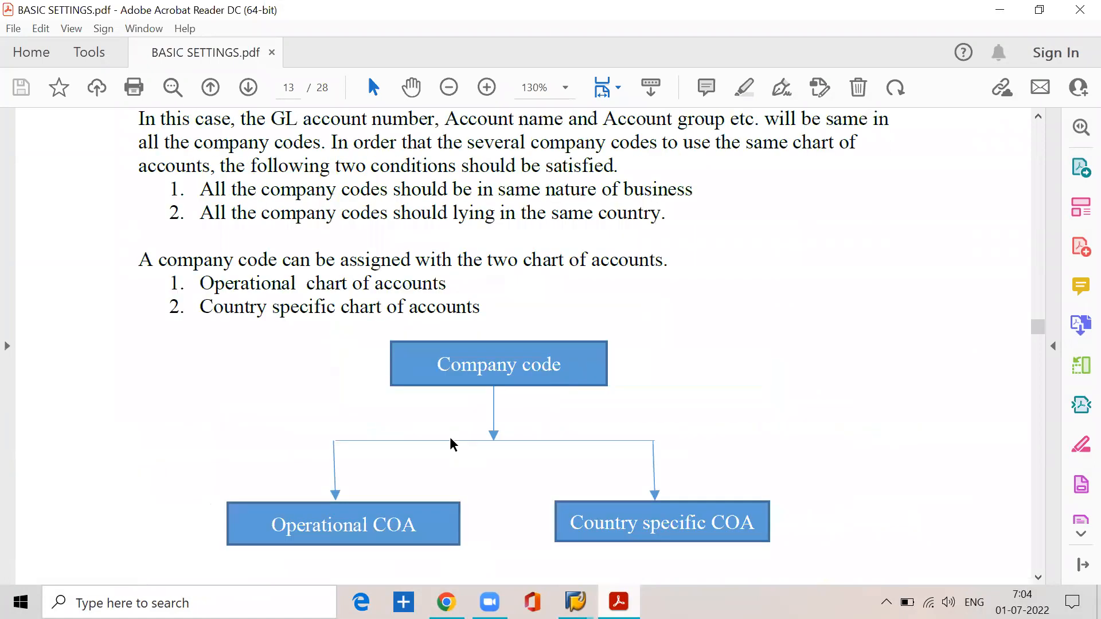
{"action": "scroll", "coordinate": [450, 437], "scroll_direction": "up", "scroll_amount": 8}
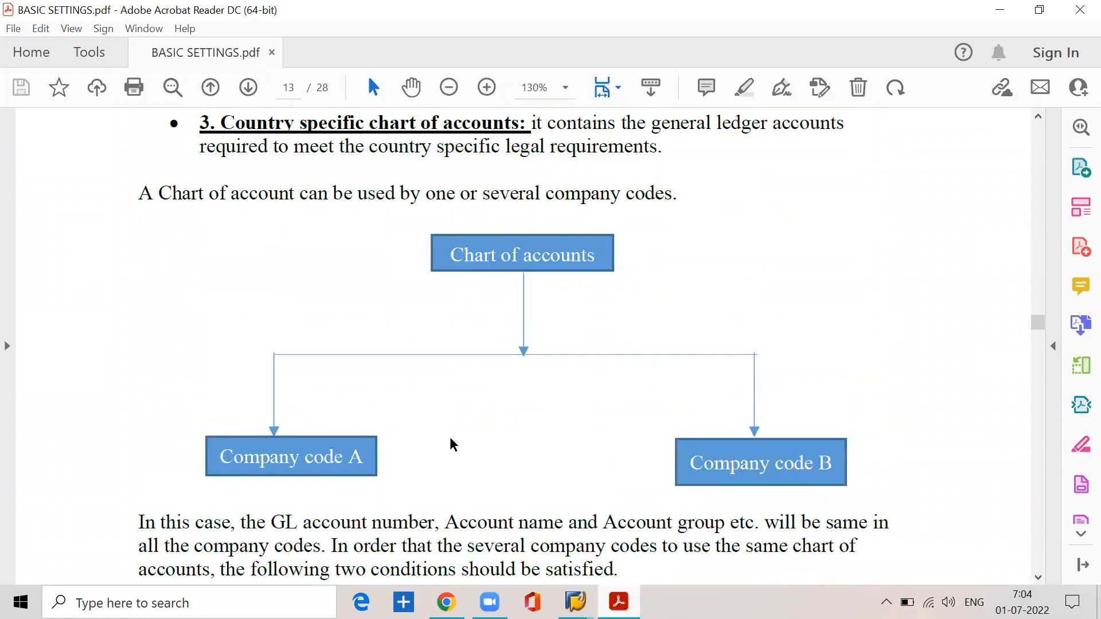
Step: Examine the notes on sharing a chart of accounts and which GL account details are common to all company codes
{"action": "left_click_drag", "start_coordinate": [140, 303], "coordinate": [665, 315]}
{"action": "scroll", "coordinate": [623, 330], "scroll_direction": "down", "scroll_amount": 10}
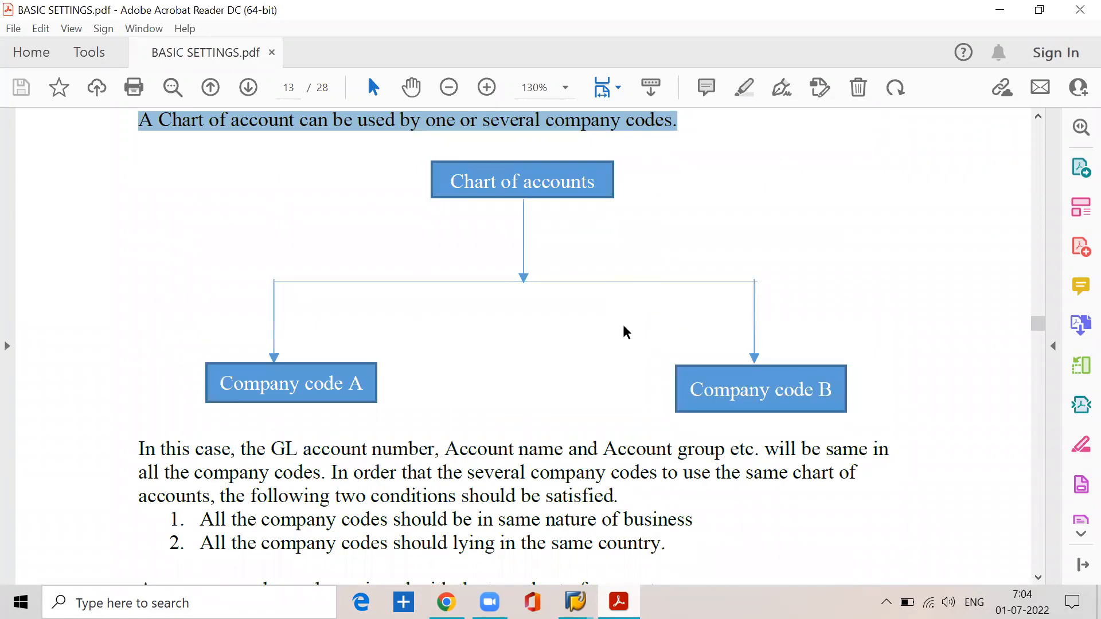
{"action": "left_click_drag", "start_coordinate": [239, 266], "coordinate": [741, 266]}
{"action": "left_click_drag", "start_coordinate": [325, 289], "coordinate": [121, 291]}
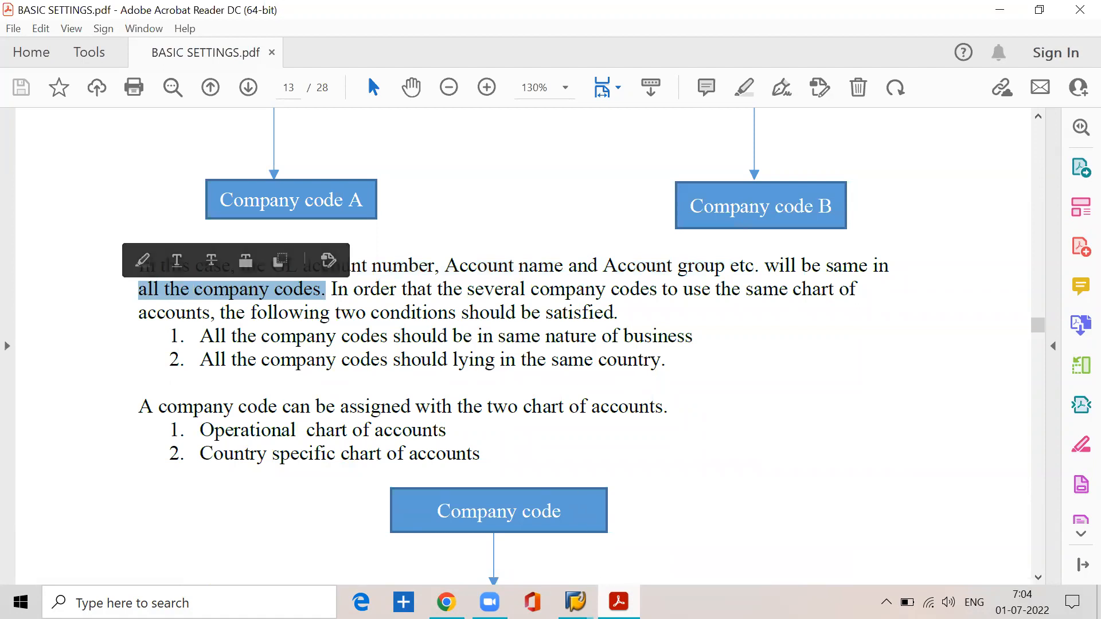
Step: In the SAP company code assignment view, enter chart of accounts sspn for company code SSPP and sspt for SSPT
{"action": "mouse_move", "coordinate": [575, 602]}
{"action": "left_click", "coordinate": [665, 552]}
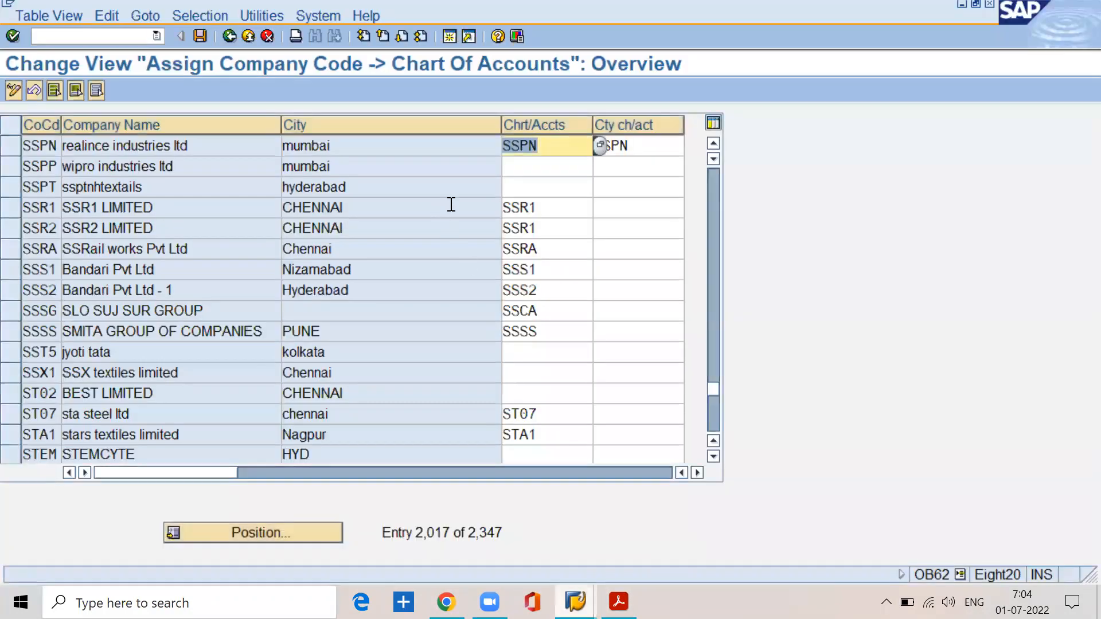
{"action": "left_click", "coordinate": [526, 166]}
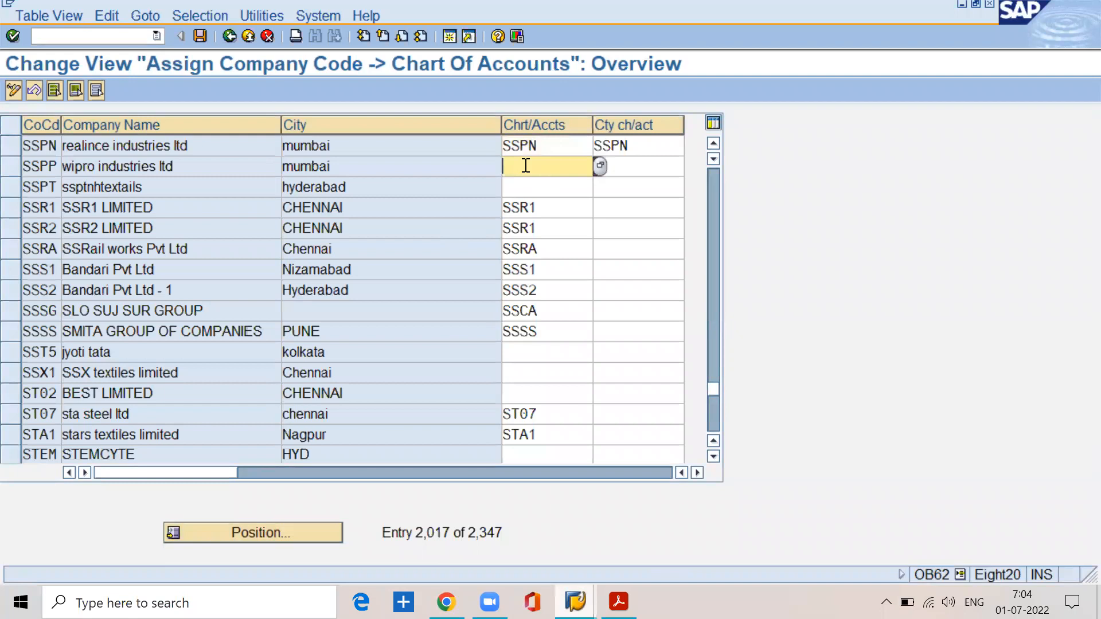
{"action": "type", "text": "sspn"}
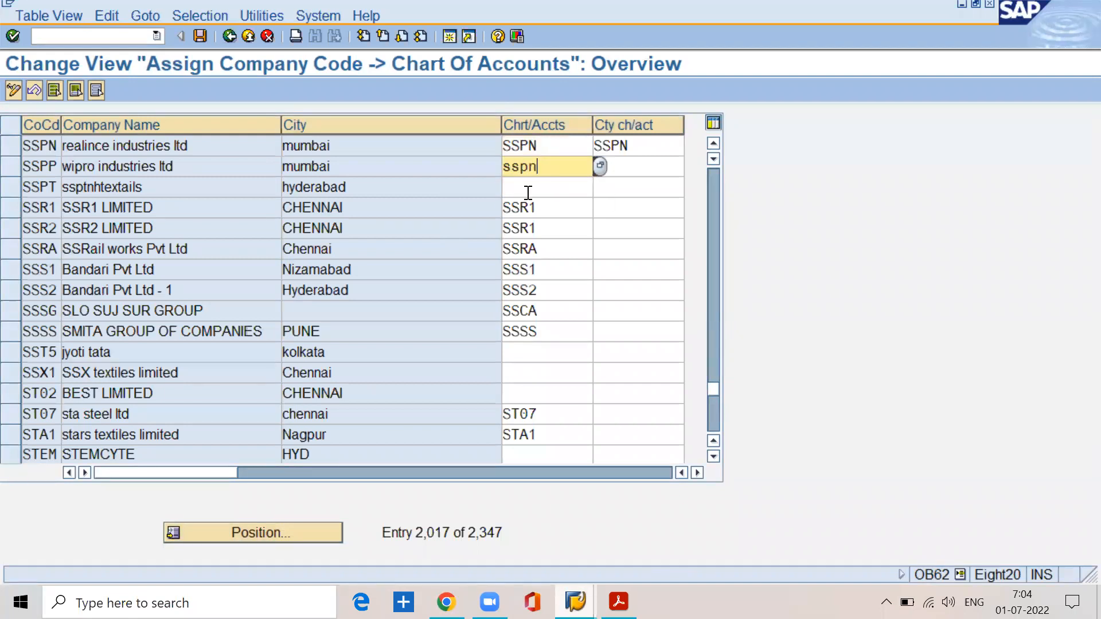
{"action": "left_click", "coordinate": [526, 190]}
{"action": "type", "text": "sspt"}
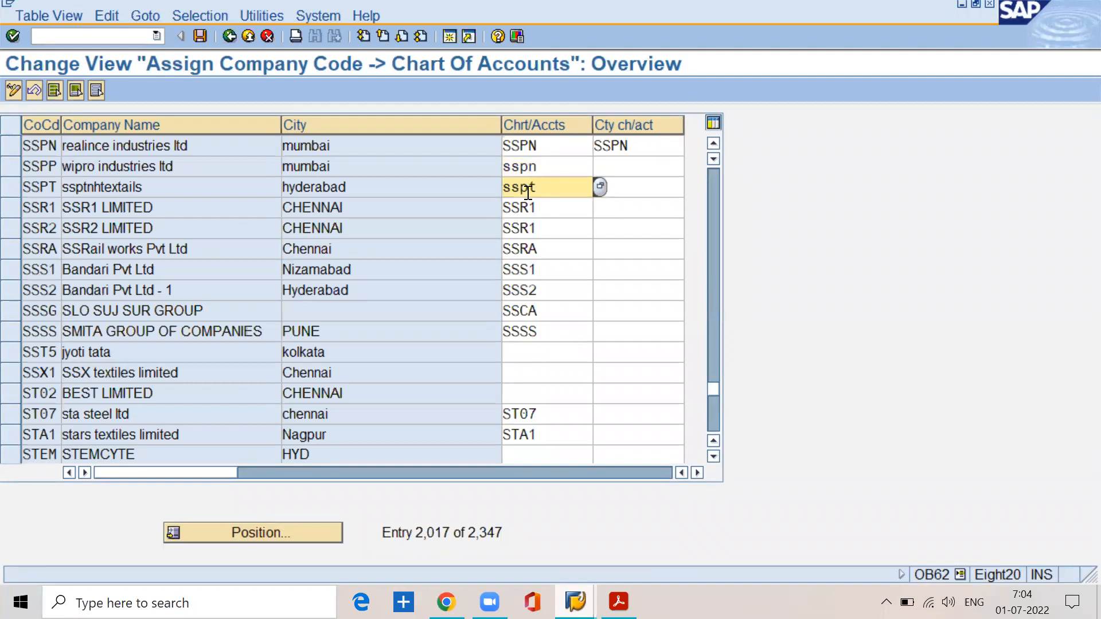
Step: Review the SSPN, SSPP and SSPT company code rows and clear the row selection
{"action": "left_click", "coordinate": [46, 145]}
{"action": "left_click", "coordinate": [55, 164]}
{"action": "left_click", "coordinate": [50, 185]}
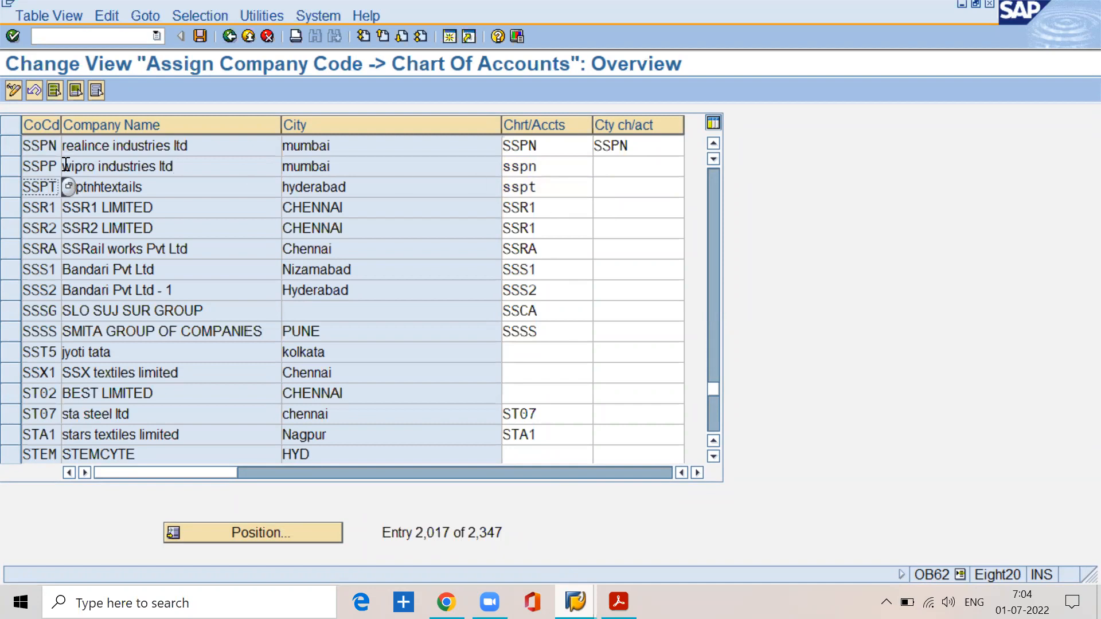
{"action": "left_click", "coordinate": [5, 169]}
{"action": "left_click_drag", "start_coordinate": [5, 169], "coordinate": [11, 190]}
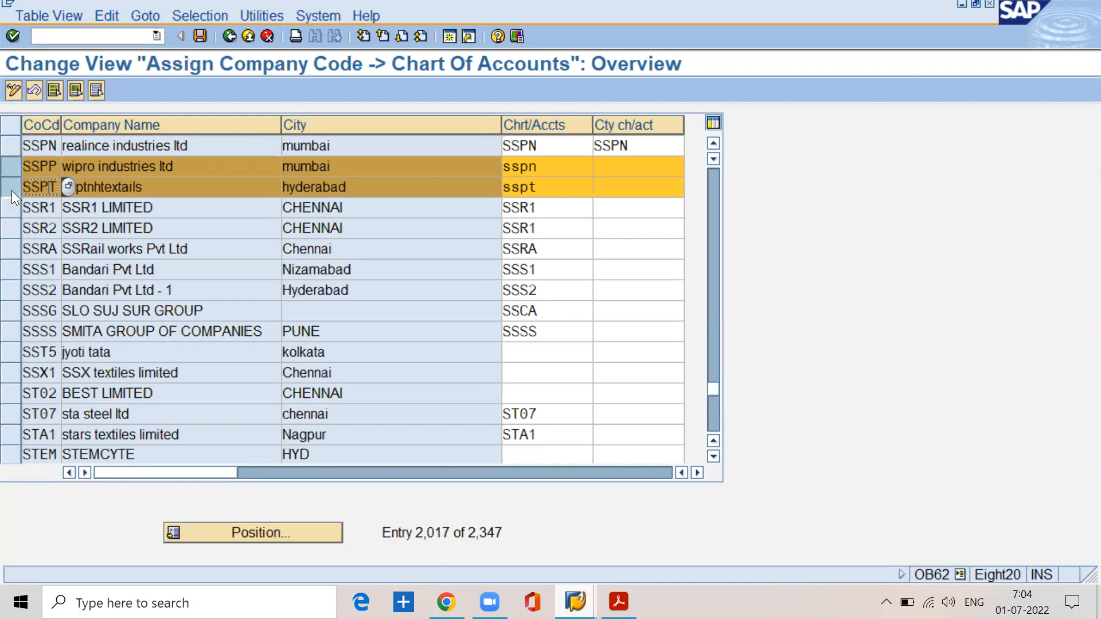
{"action": "left_click", "coordinate": [13, 163]}
{"action": "left_click", "coordinate": [15, 190]}
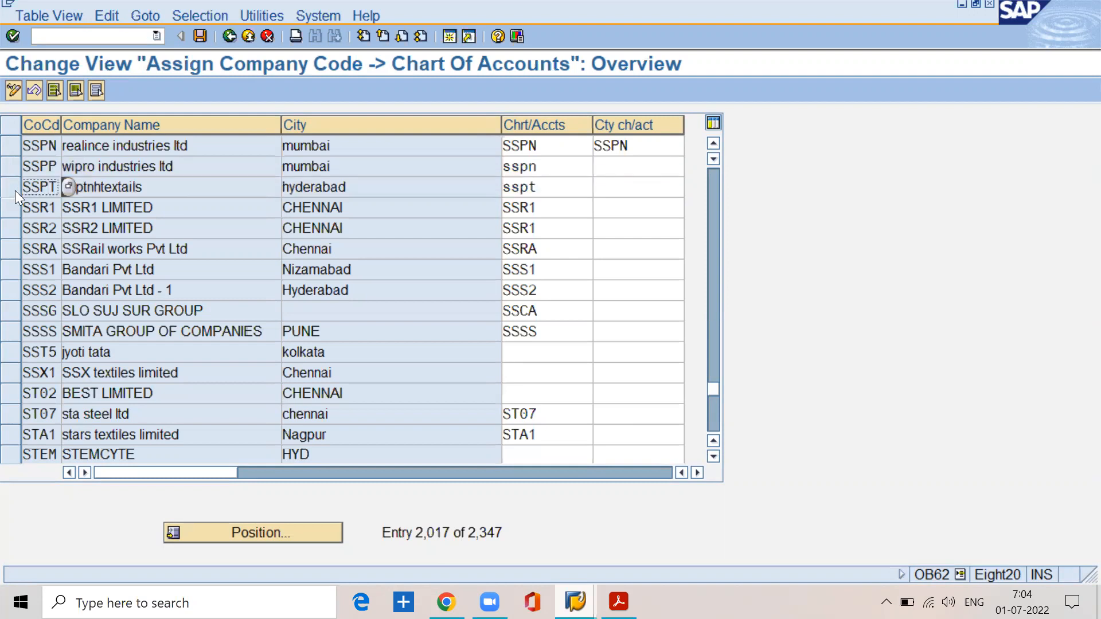
Step: Switch to the account group entries and examine the share capital group's from and to accounts
{"action": "left_click", "coordinate": [575, 596]}
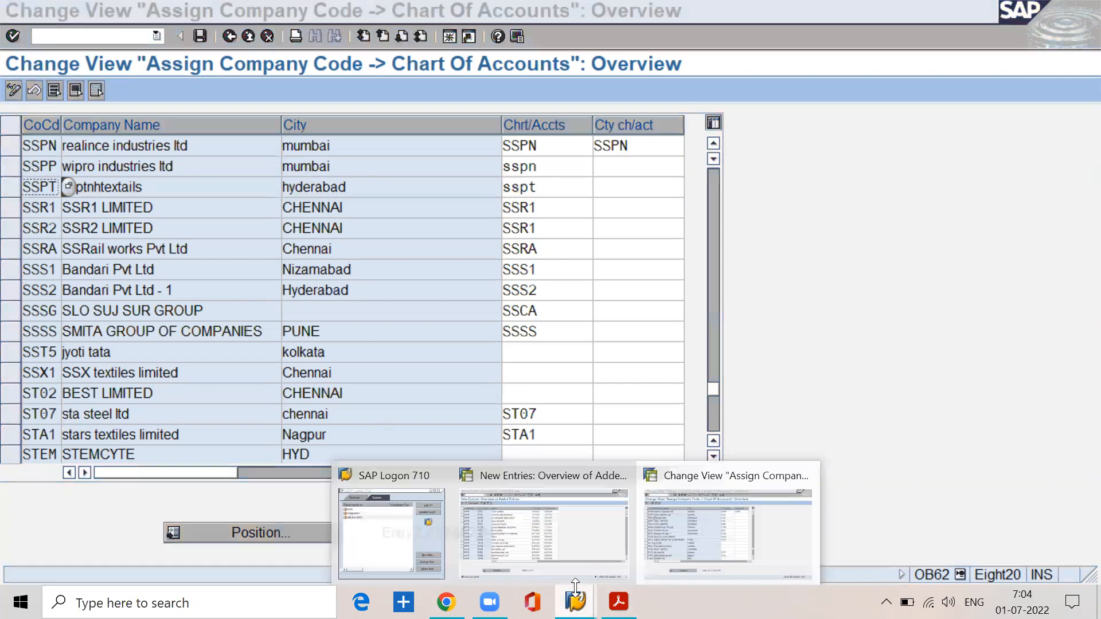
{"action": "left_click", "coordinate": [560, 566]}
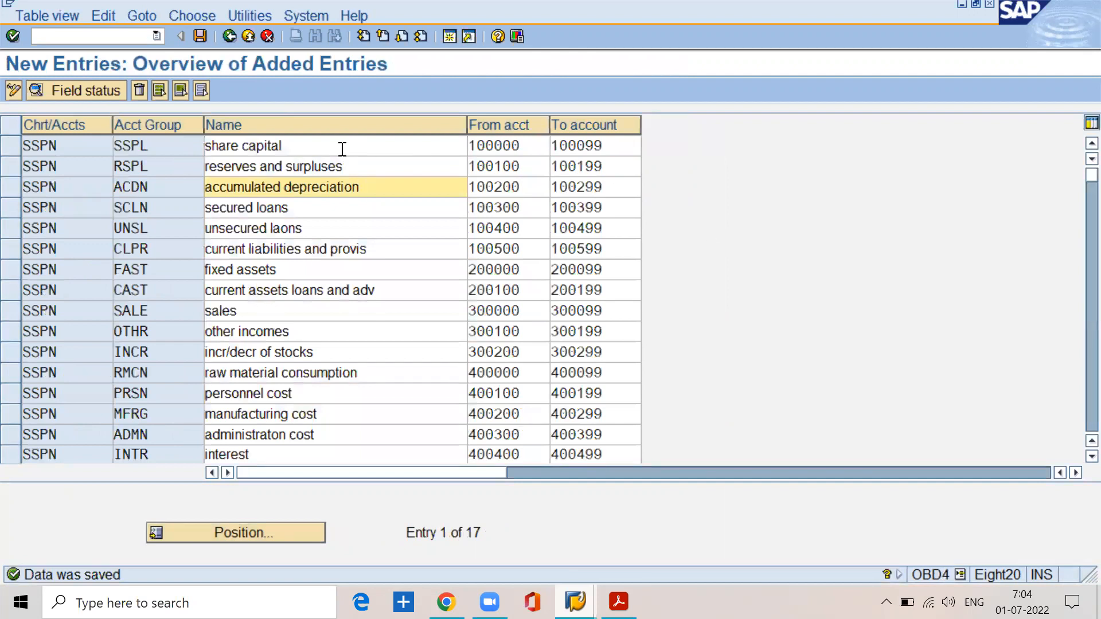
{"action": "left_click", "coordinate": [305, 145]}
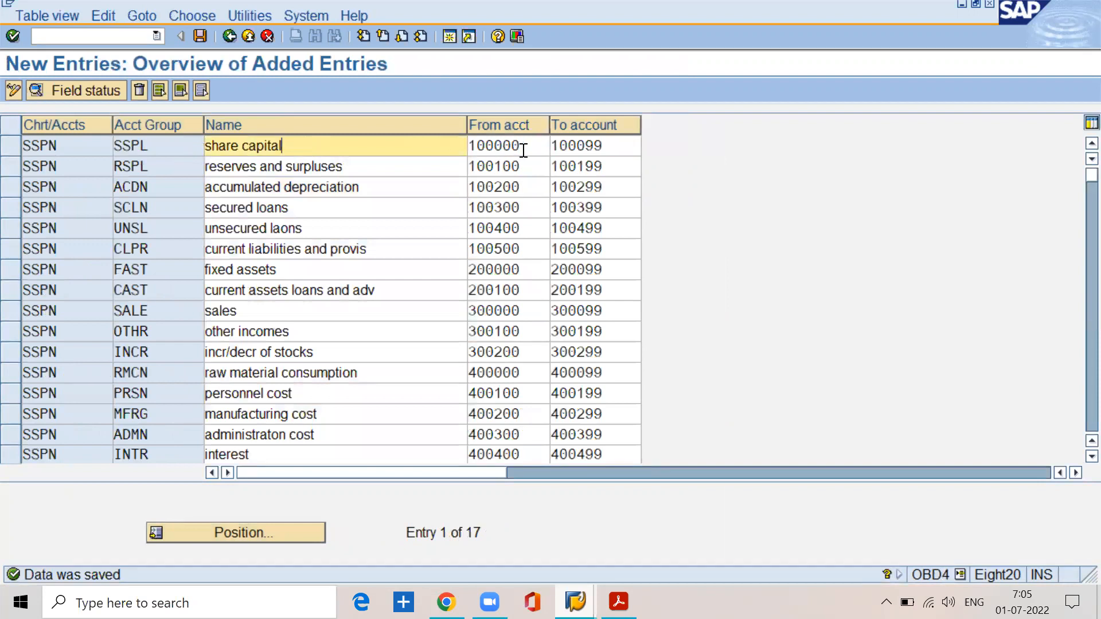
{"action": "left_click_drag", "start_coordinate": [544, 145], "coordinate": [458, 144]}
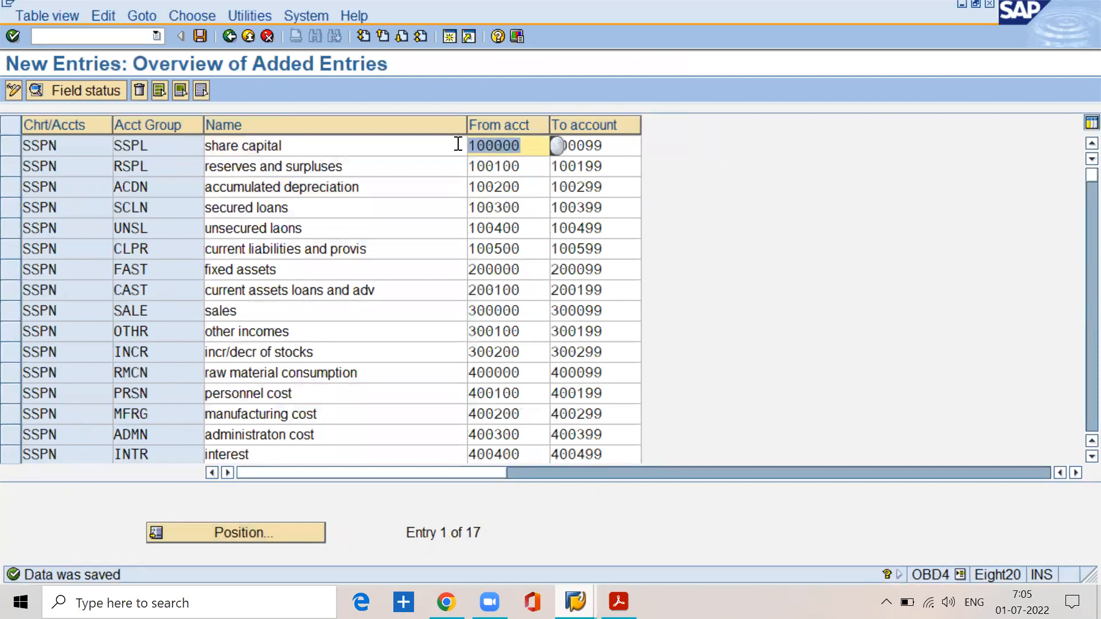
{"action": "left_click_drag", "start_coordinate": [647, 145], "coordinate": [546, 146]}
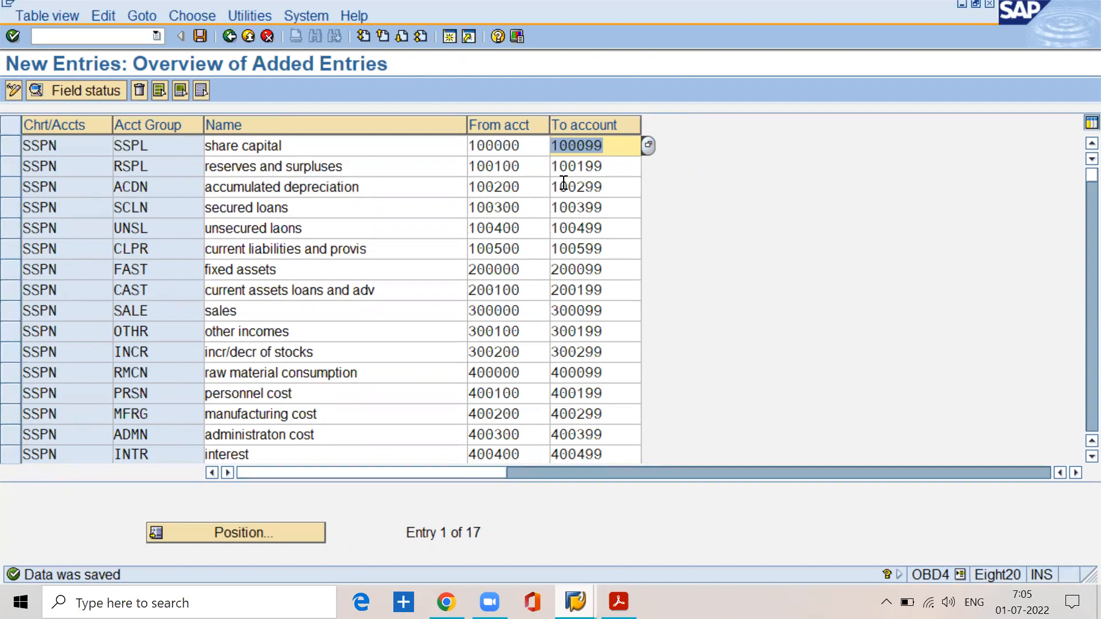
Step: Compare the reserves and surpluses group's number range with the share capital group's range and name
{"action": "left_click", "coordinate": [514, 166]}
{"action": "left_click_drag", "start_coordinate": [514, 166], "coordinate": [428, 165]}
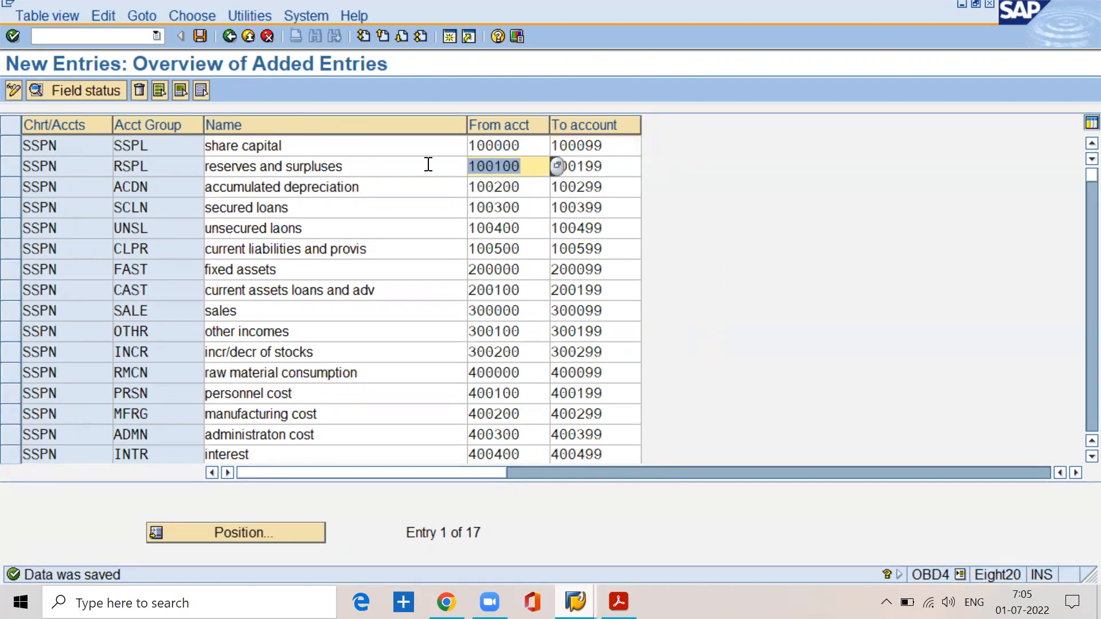
{"action": "left_click_drag", "start_coordinate": [622, 166], "coordinate": [548, 166]}
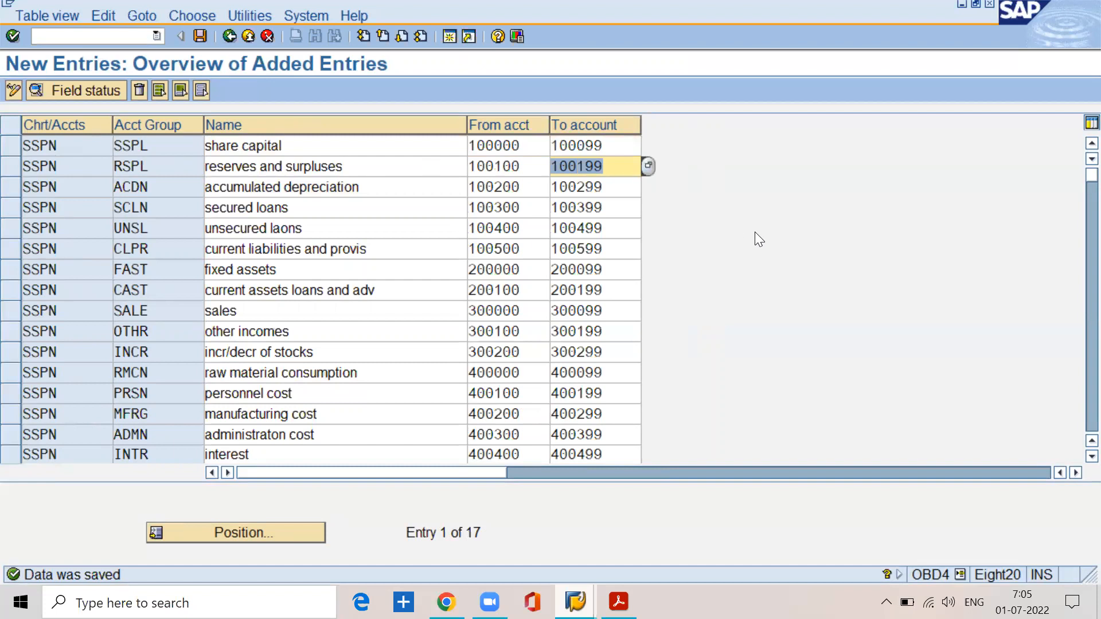
{"action": "left_click", "coordinate": [624, 148]}
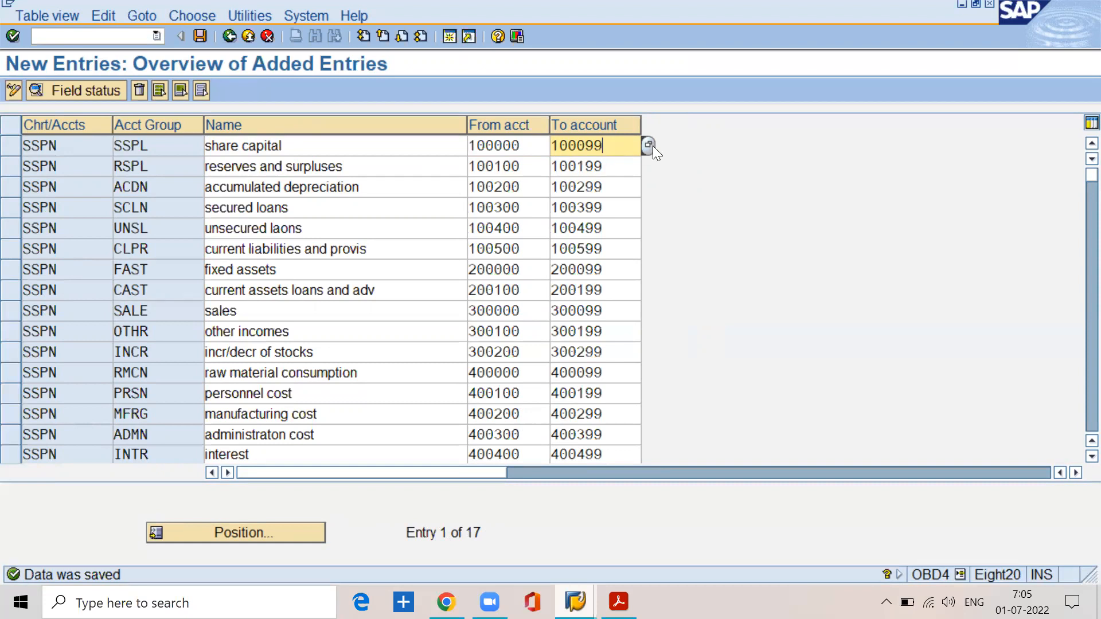
{"action": "left_click", "coordinate": [541, 145]}
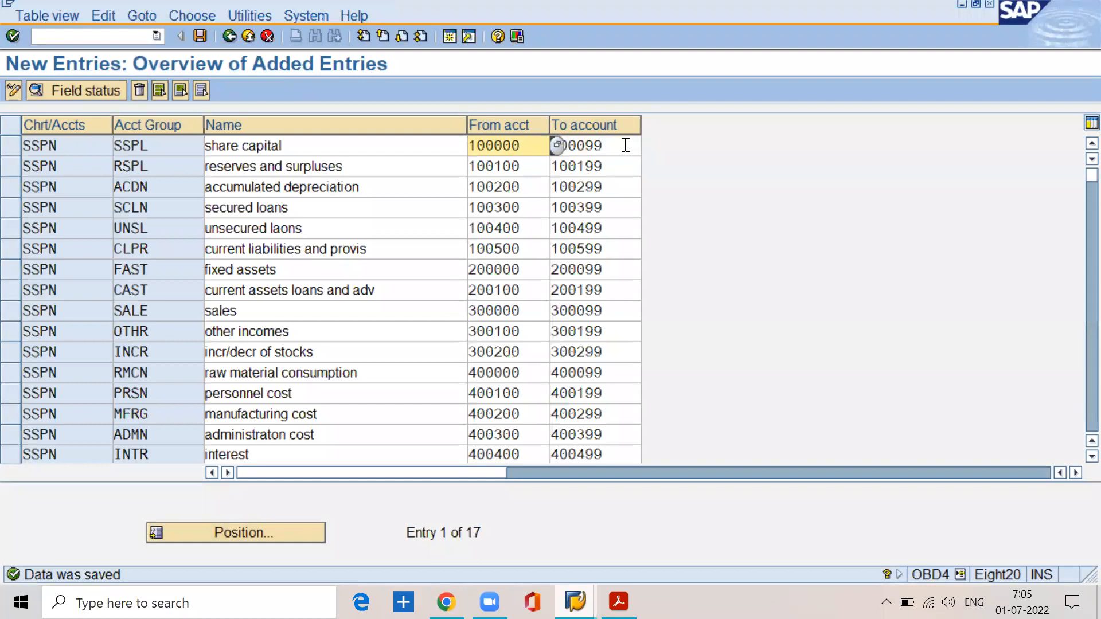
{"action": "left_click_drag", "start_coordinate": [321, 146], "coordinate": [199, 145]}
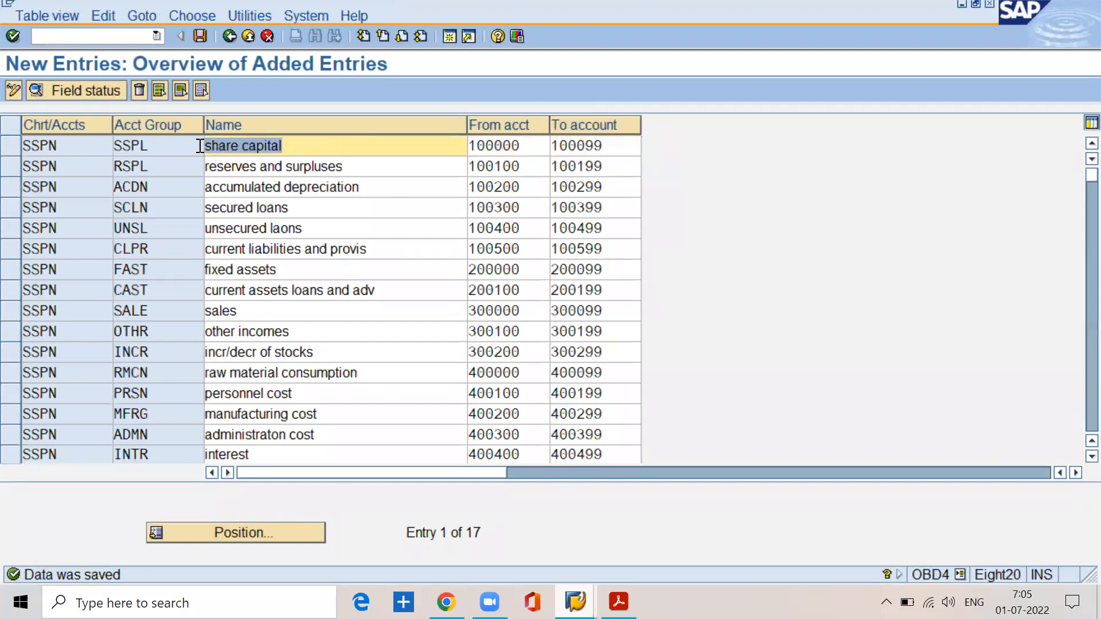
Step: Compare the reserves and surpluses group with the share capital group's name, from account and to account
{"action": "left_click_drag", "start_coordinate": [369, 165], "coordinate": [197, 164]}
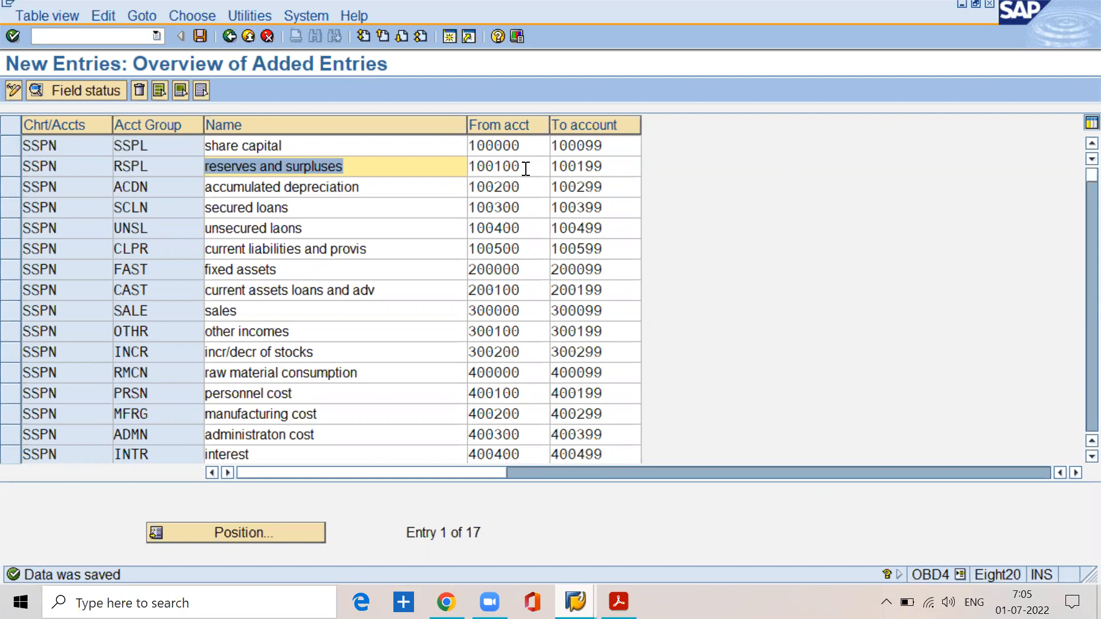
{"action": "left_click", "coordinate": [529, 142]}
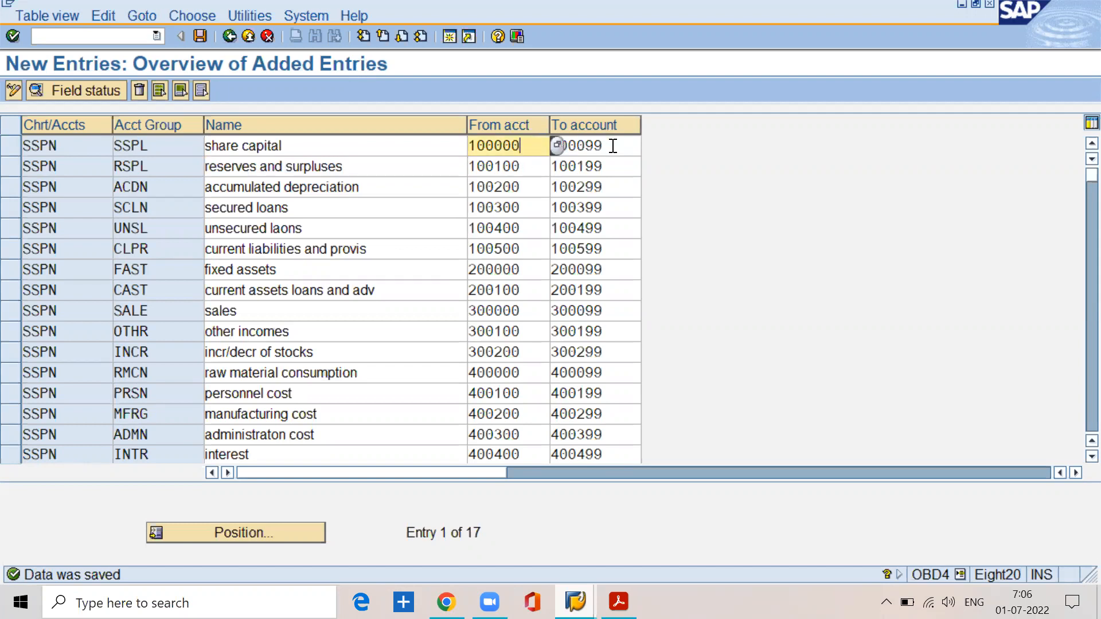
{"action": "left_click", "coordinate": [611, 145]}
{"action": "left_click", "coordinate": [533, 144]}
{"action": "left_click", "coordinate": [602, 145]}
{"action": "left_click", "coordinate": [320, 151]}
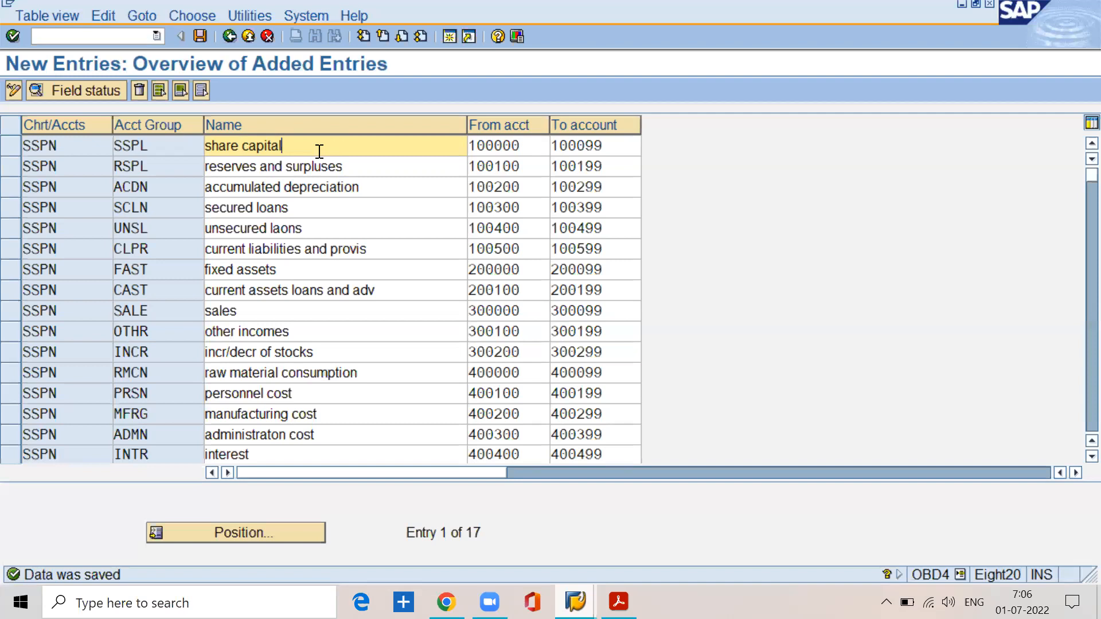
{"action": "left_click", "coordinate": [525, 145]}
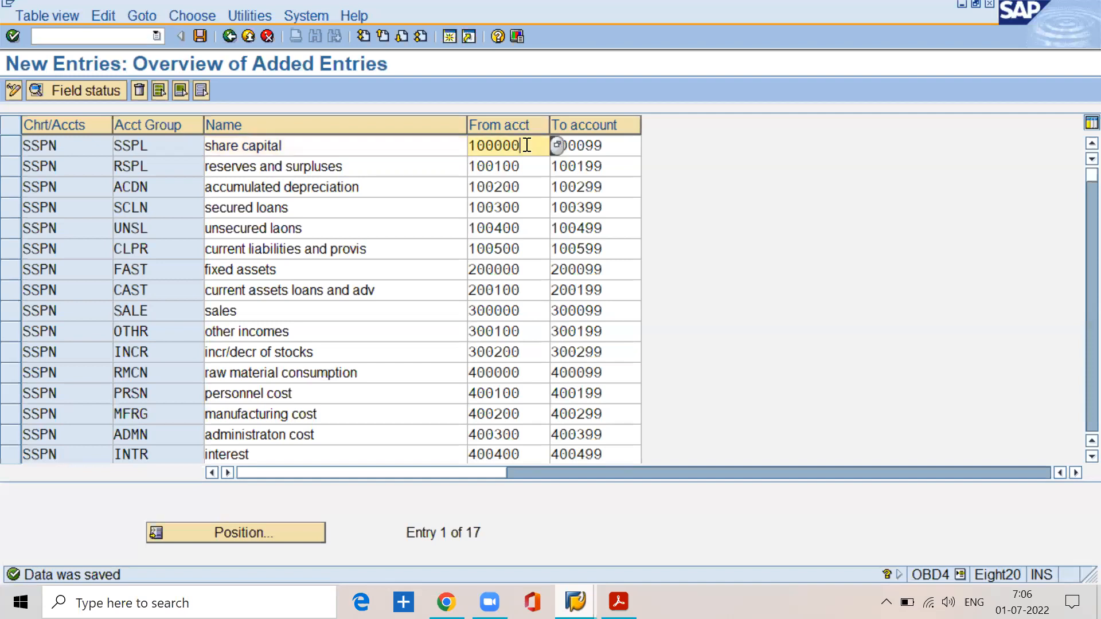
{"action": "left_click", "coordinate": [606, 145]}
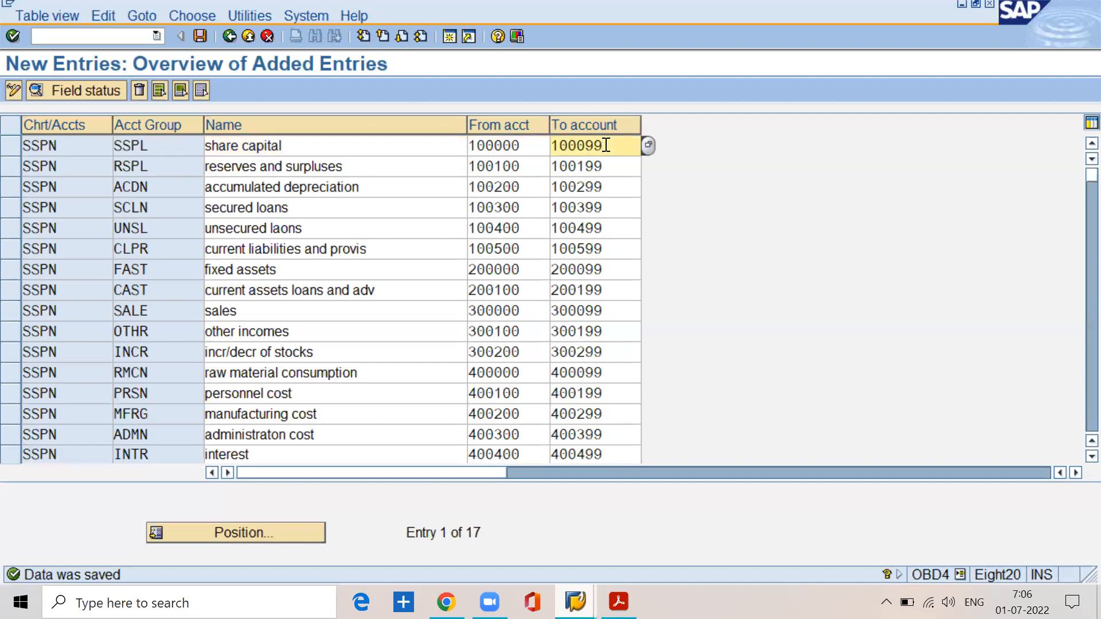
{"action": "left_click", "coordinate": [358, 165]}
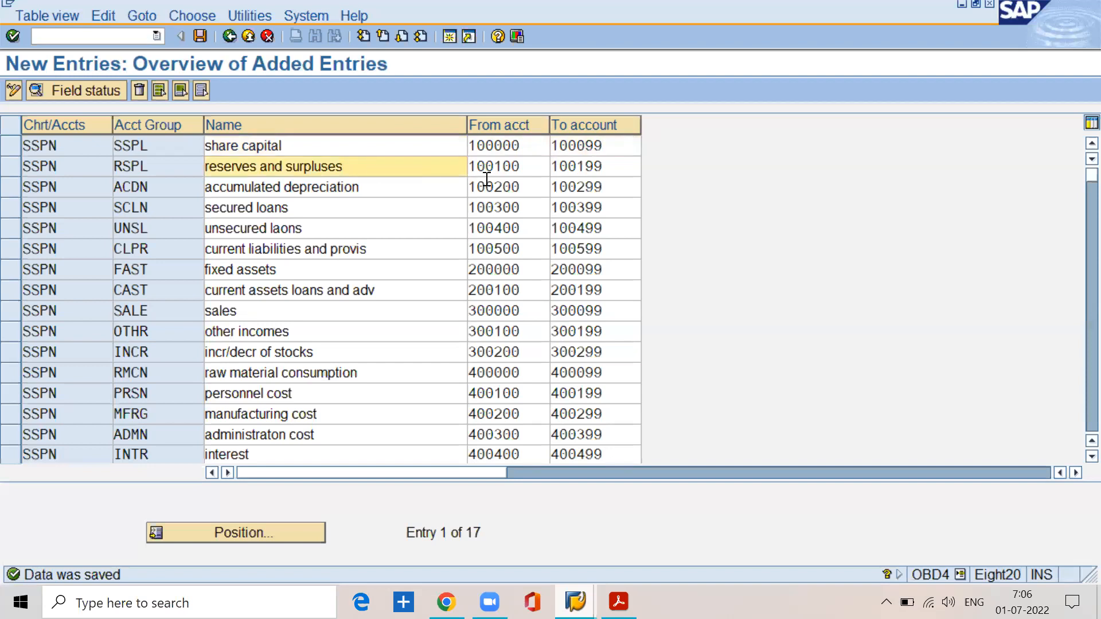
Step: Set the from account of the reserves and surpluses group to 101000
{"action": "left_click", "coordinate": [532, 165]}
{"action": "key", "text": "BackSpace"}
{"action": "key", "text": "BackSpace"}
{"action": "key", "text": "BackSpace"}
{"action": "key", "text": "BackSpace"}
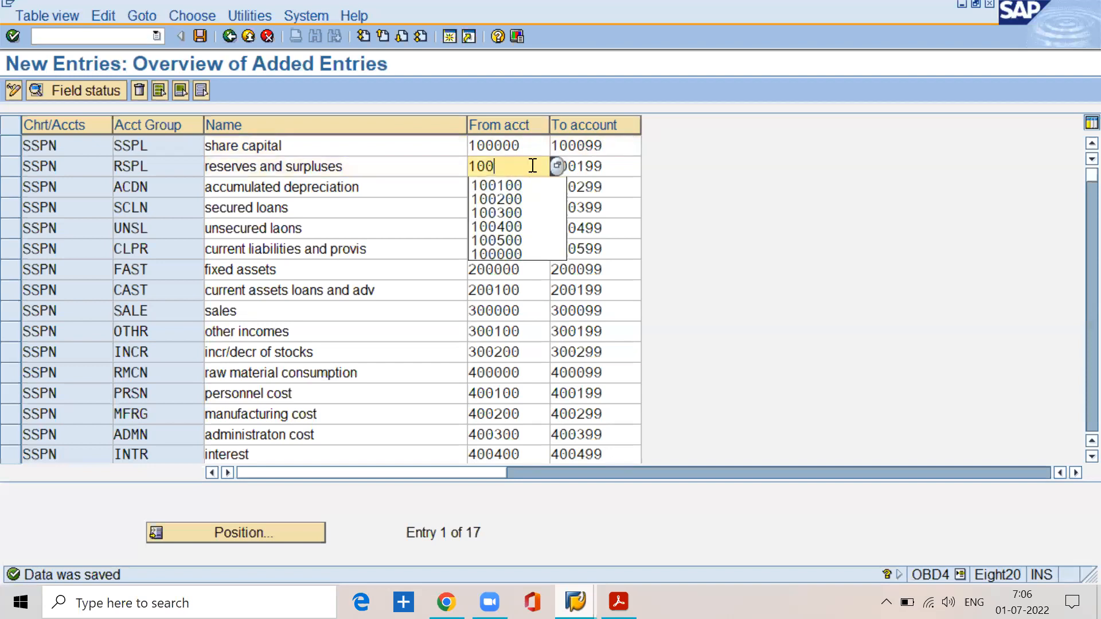
{"action": "type", "text": "10"}
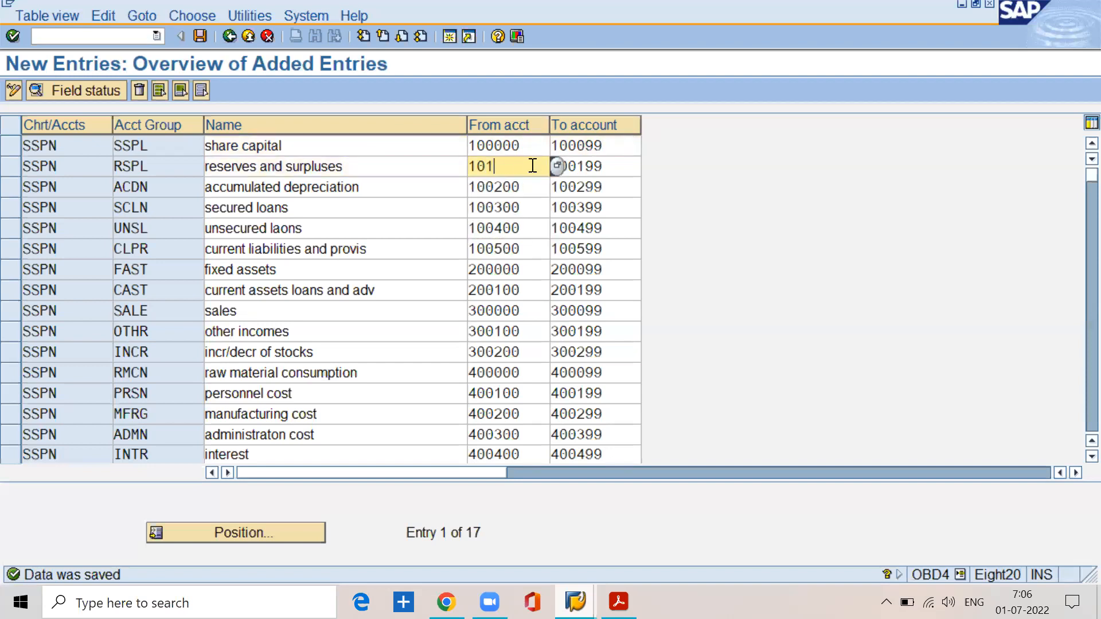
{"action": "type", "text": "00"}
Step: Re-enter 100199 as the to account of the reserves and surpluses group
{"action": "left_click", "coordinate": [613, 167]}
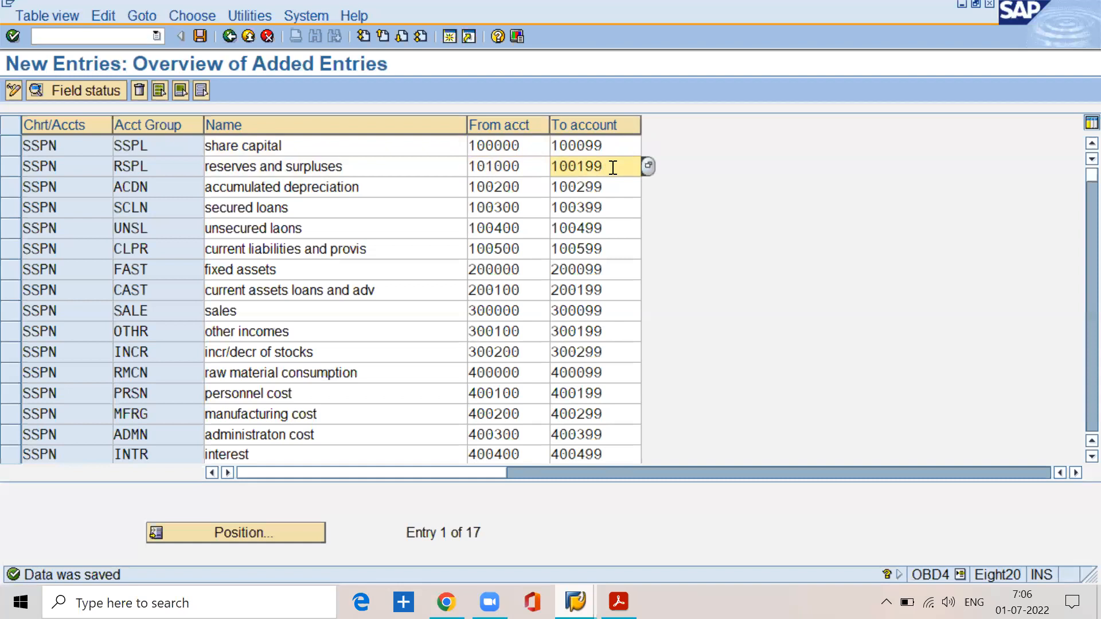
{"action": "key", "text": "BackSpace"}
{"action": "key", "text": "BackSpace"}
{"action": "key", "text": "BackSpace"}
{"action": "key", "text": "BackSpace"}
{"action": "type", "text": "1"}
{"action": "key", "text": "BackSpace"}
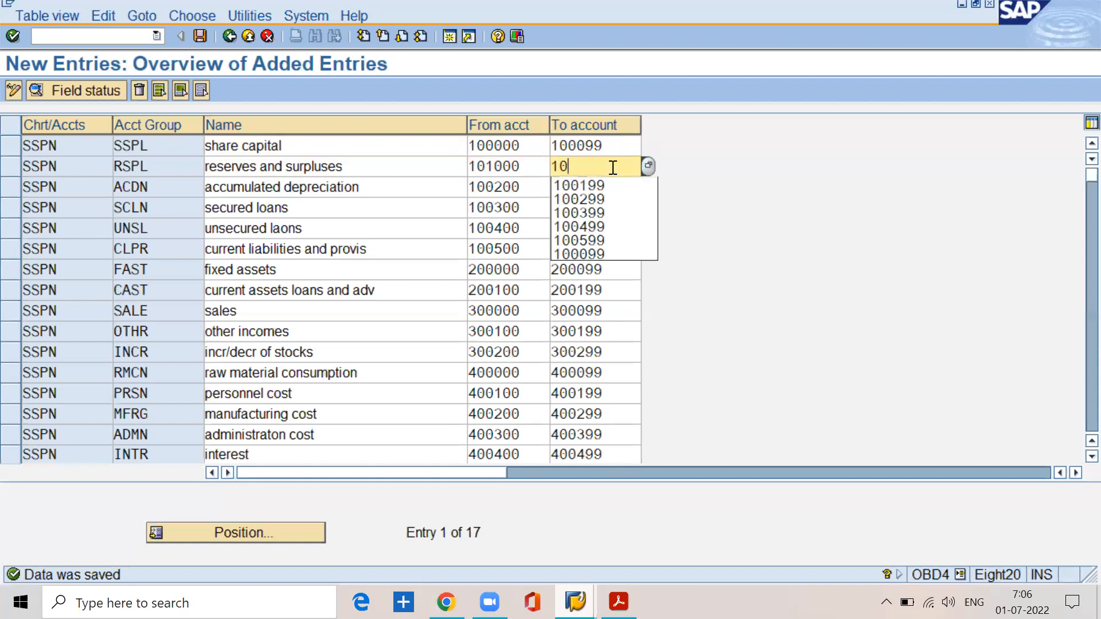
{"action": "type", "text": "0199"}
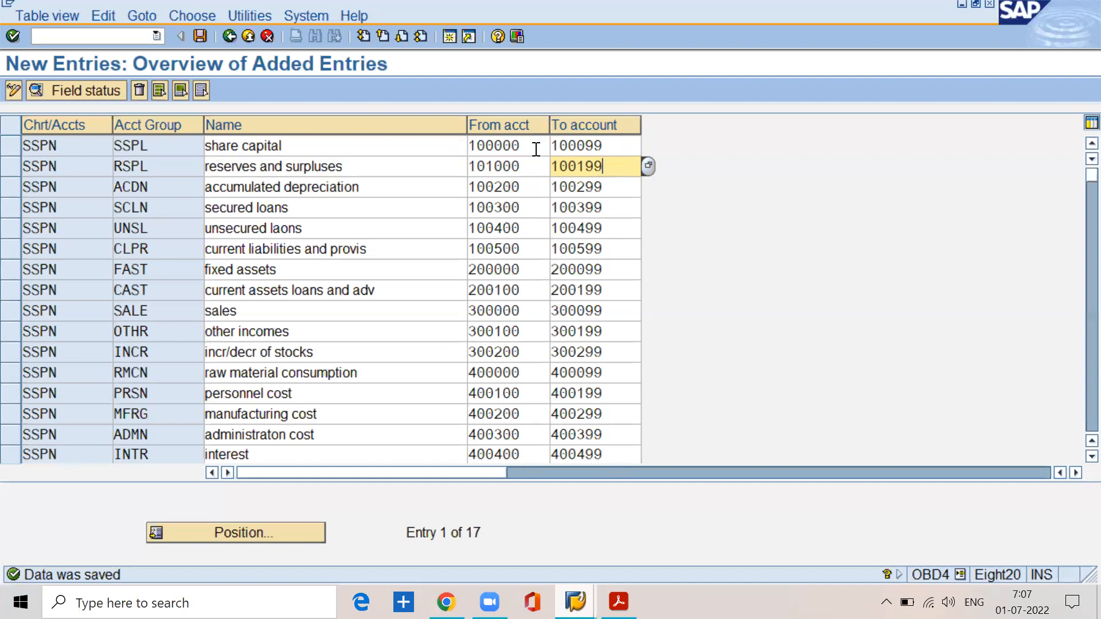
Step: Check the share capital group's number range against the reserves and surpluses group's from account
{"action": "left_click", "coordinate": [537, 148]}
{"action": "left_click", "coordinate": [611, 150]}
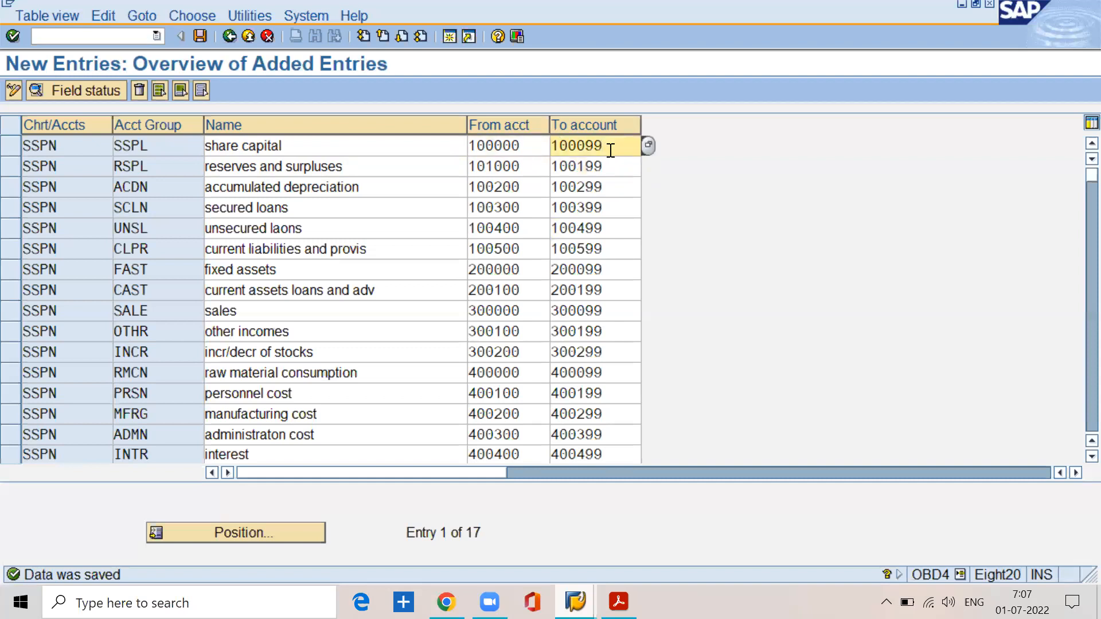
{"action": "left_click_drag", "start_coordinate": [609, 148], "coordinate": [536, 153]}
{"action": "left_click", "coordinate": [494, 167]}
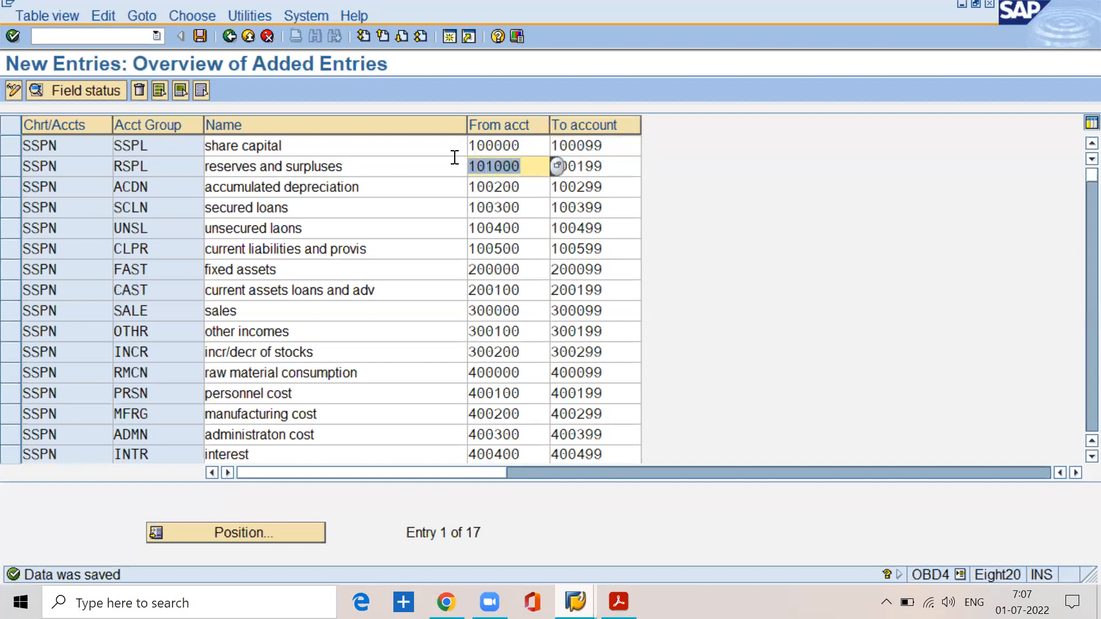
{"action": "left_click", "coordinate": [630, 144]}
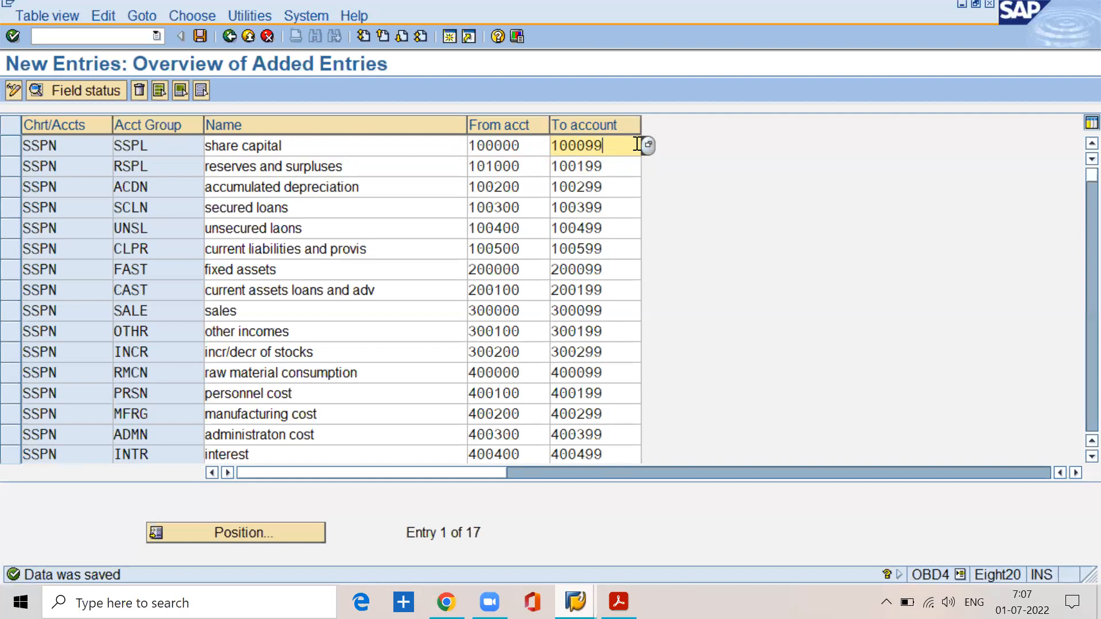
Step: Set the reserves and surpluses group's from account back to 100100 and check its to account
{"action": "left_click", "coordinate": [523, 166]}
{"action": "key", "text": "BackSpace"}
{"action": "key", "text": "BackSpace"}
{"action": "key", "text": "BackSpace"}
{"action": "key", "text": "BackSpace"}
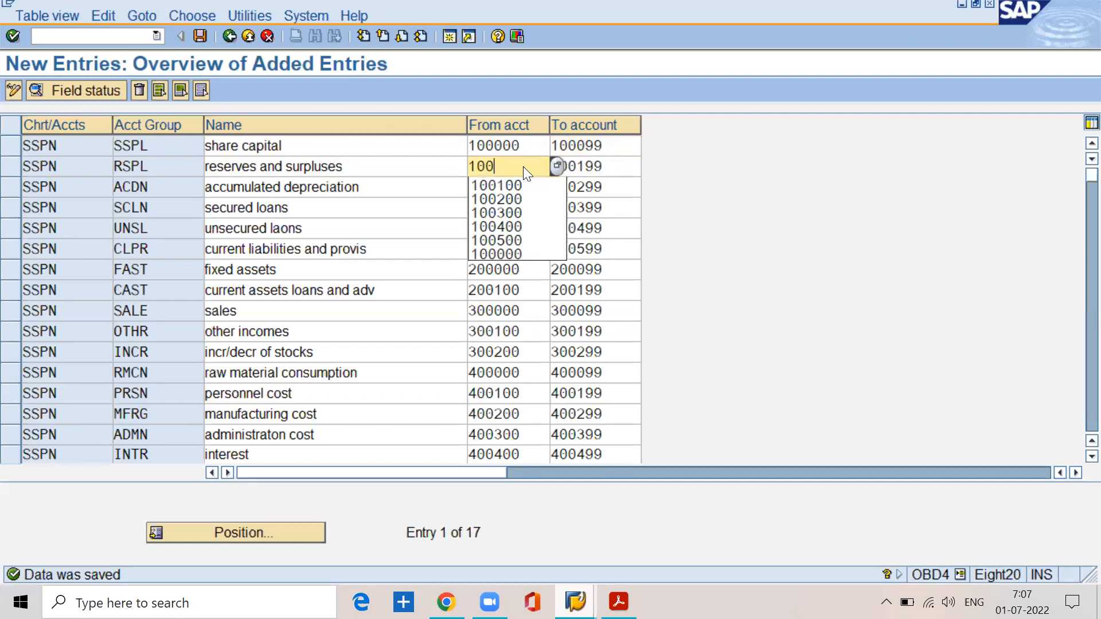
{"action": "type", "text": "0"}
{"action": "key", "text": "Down"}
{"action": "key", "text": "Return"}
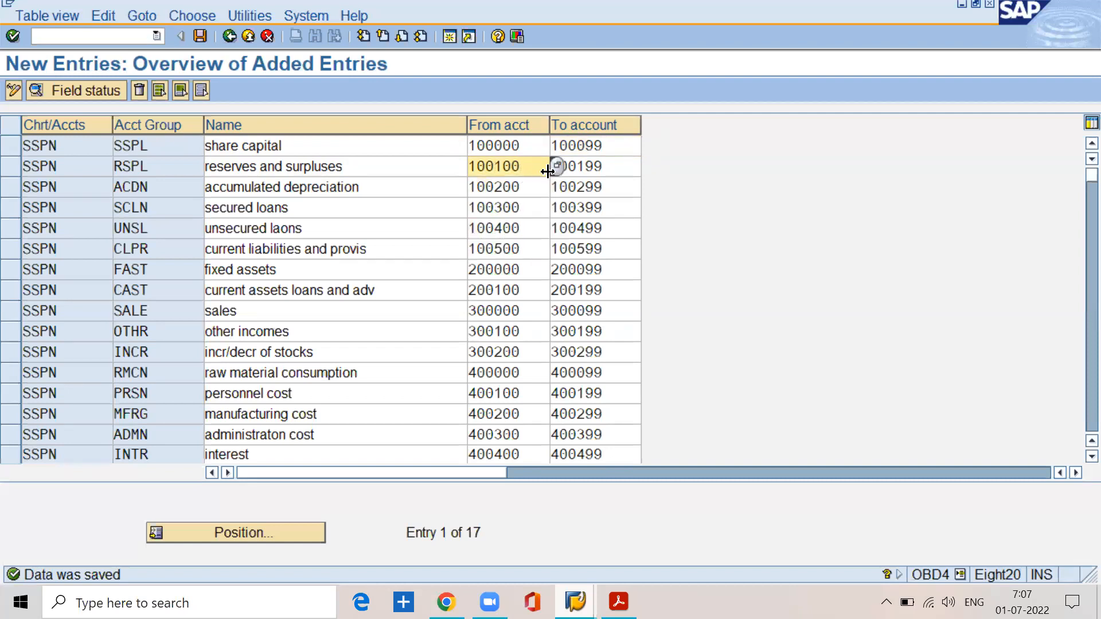
{"action": "left_click", "coordinate": [624, 172]}
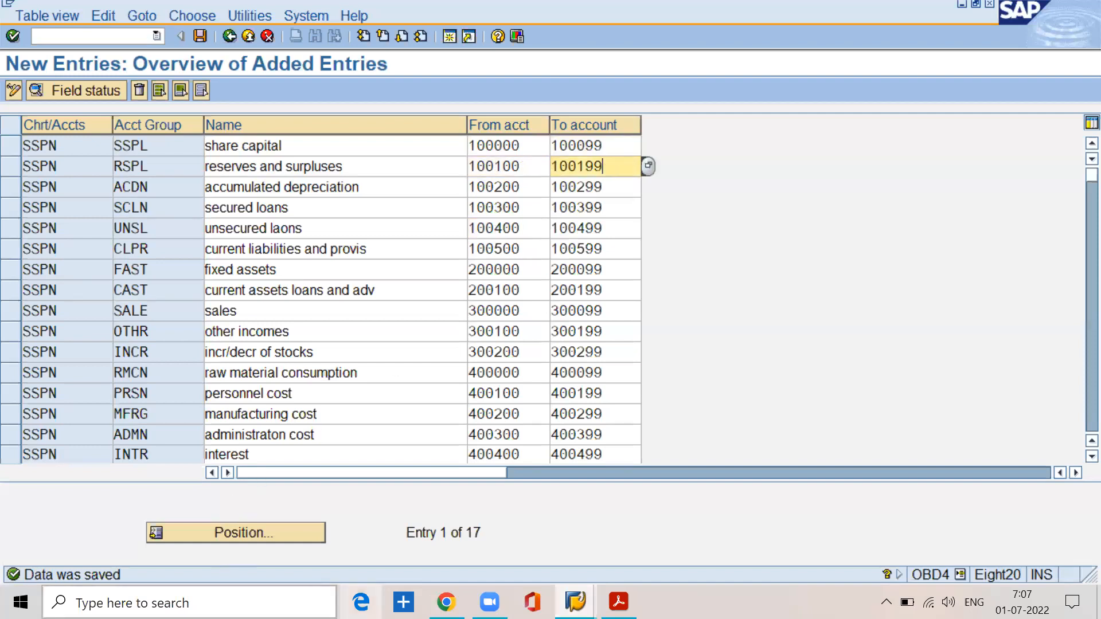
Step: Switch to PowerPoint, create a blank presentation and apply the Blank layout to its first slide
{"action": "left_click", "coordinate": [259, 595]}
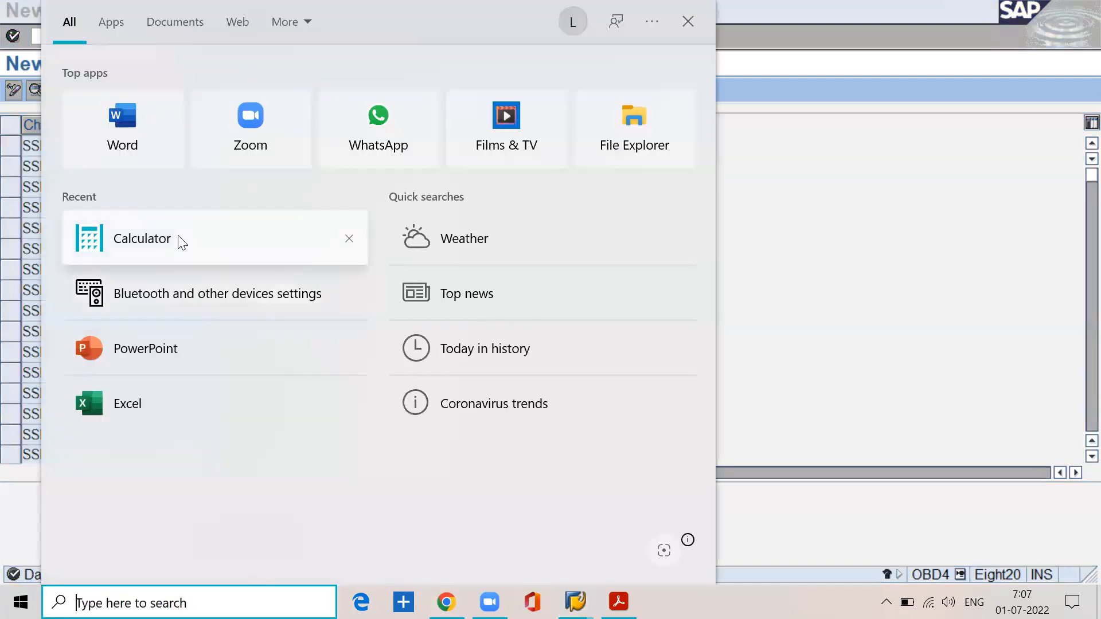
{"action": "key", "text": "Escape"}
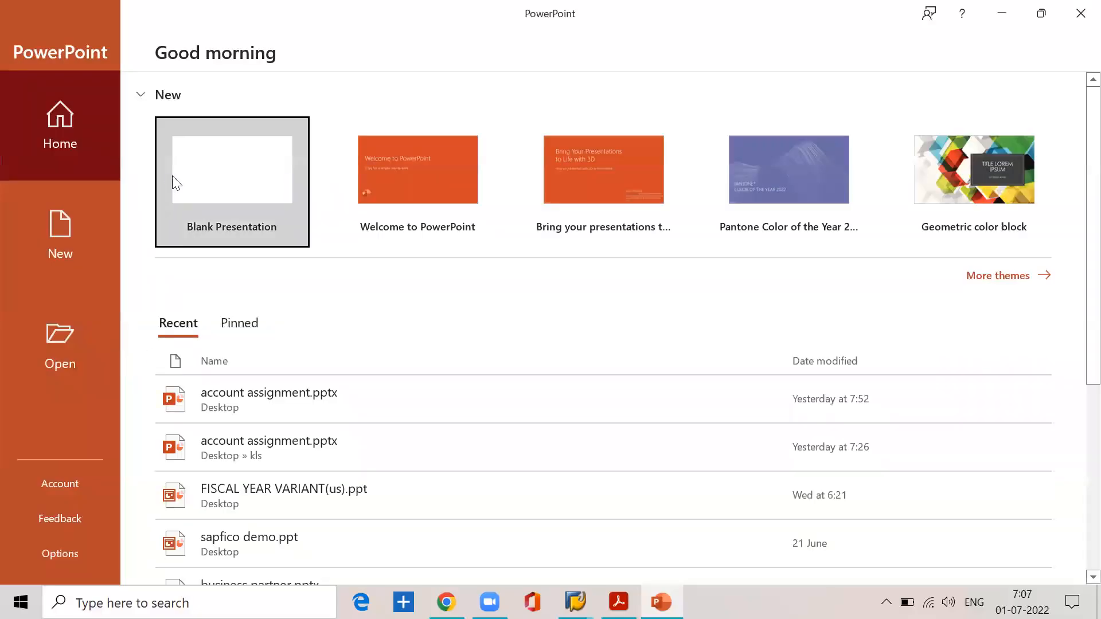
{"action": "left_click", "coordinate": [203, 174]}
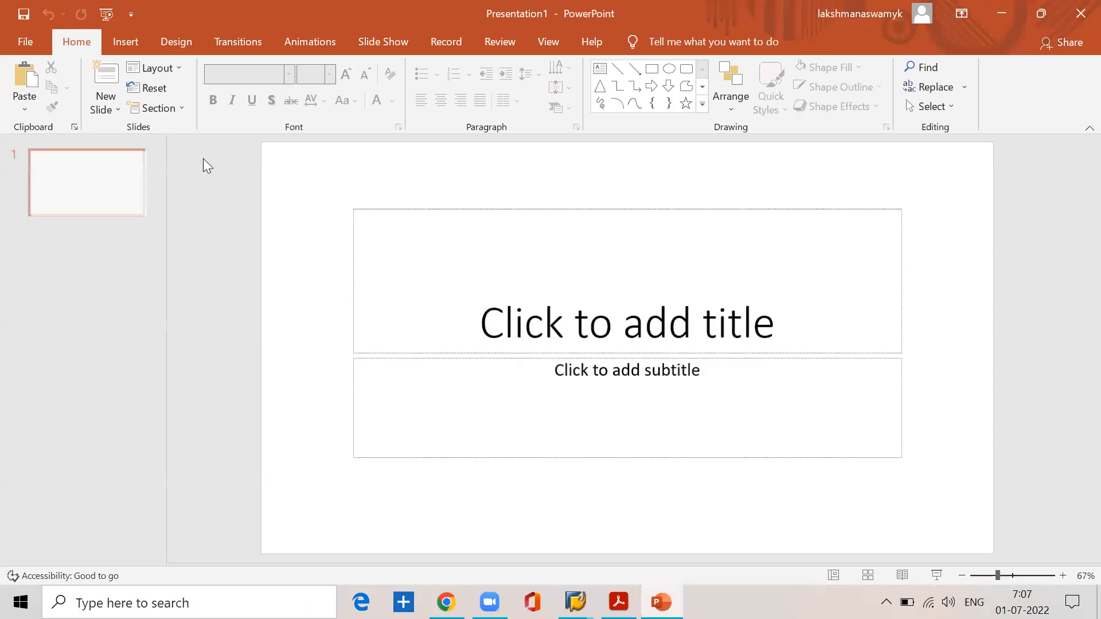
{"action": "left_click", "coordinate": [162, 68]}
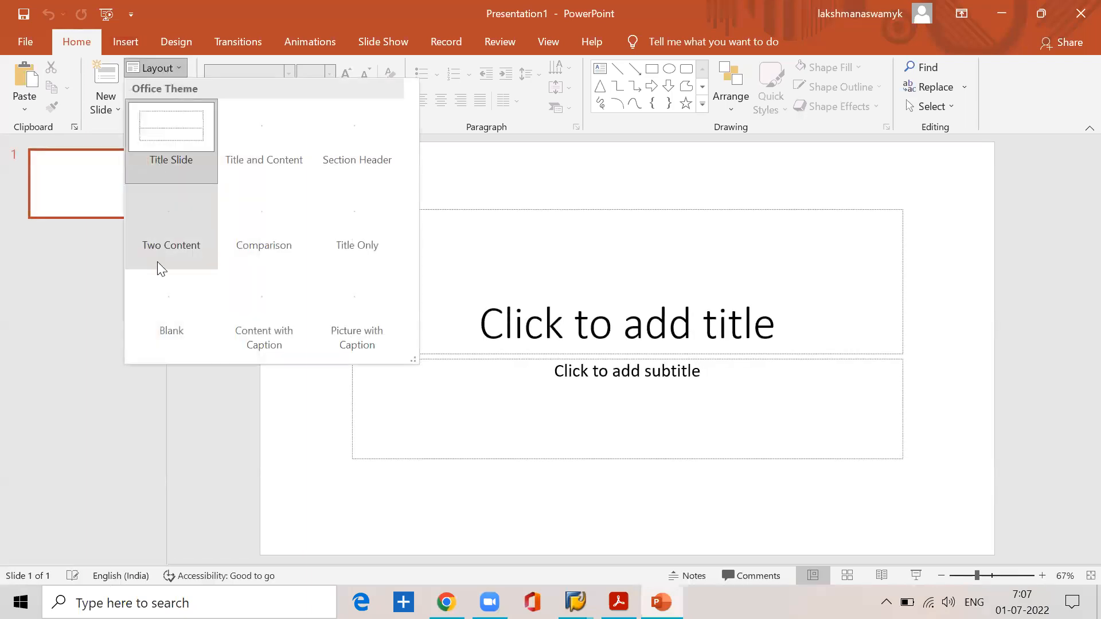
{"action": "left_click", "coordinate": [166, 297]}
Step: Insert an empty text box in the upper part of the slide with the font size set to 24
{"action": "left_click", "coordinate": [133, 46]}
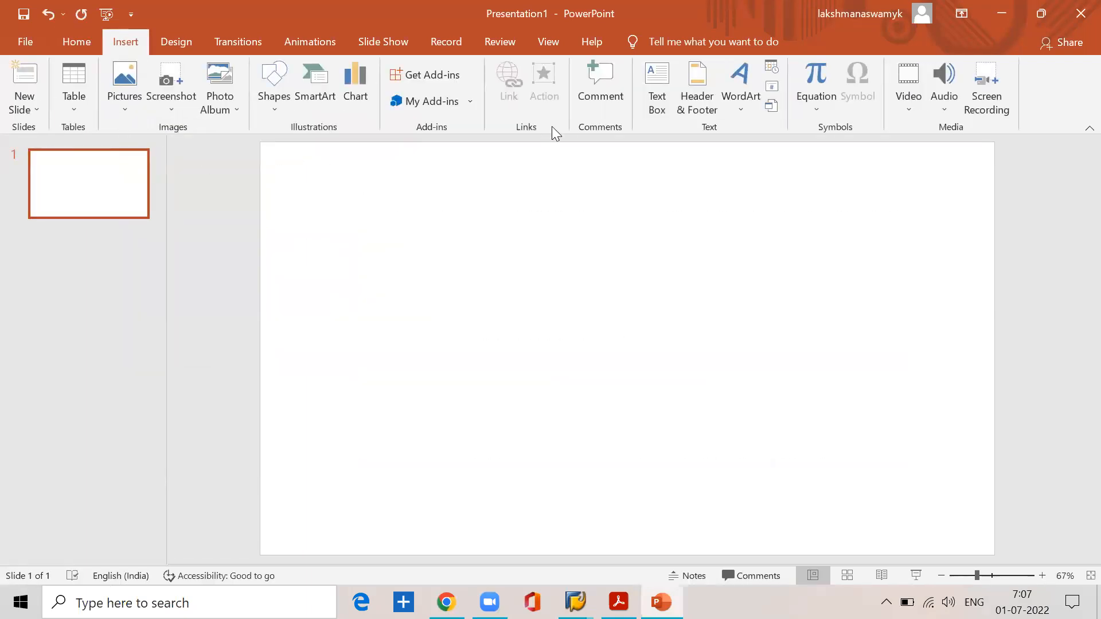
{"action": "left_click", "coordinate": [650, 106]}
{"action": "left_click", "coordinate": [416, 192]}
{"action": "type", "text": "laib"}
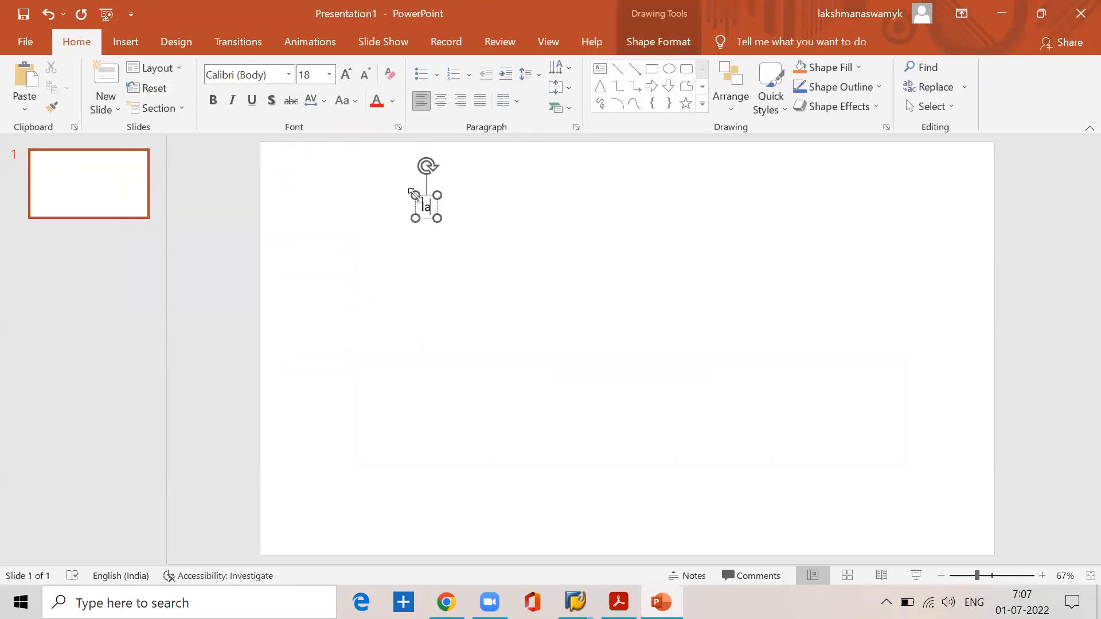
{"action": "key", "text": "BackSpace"}
{"action": "key", "text": "BackSpace"}
{"action": "key", "text": "BackSpace"}
{"action": "key", "text": "BackSpace"}
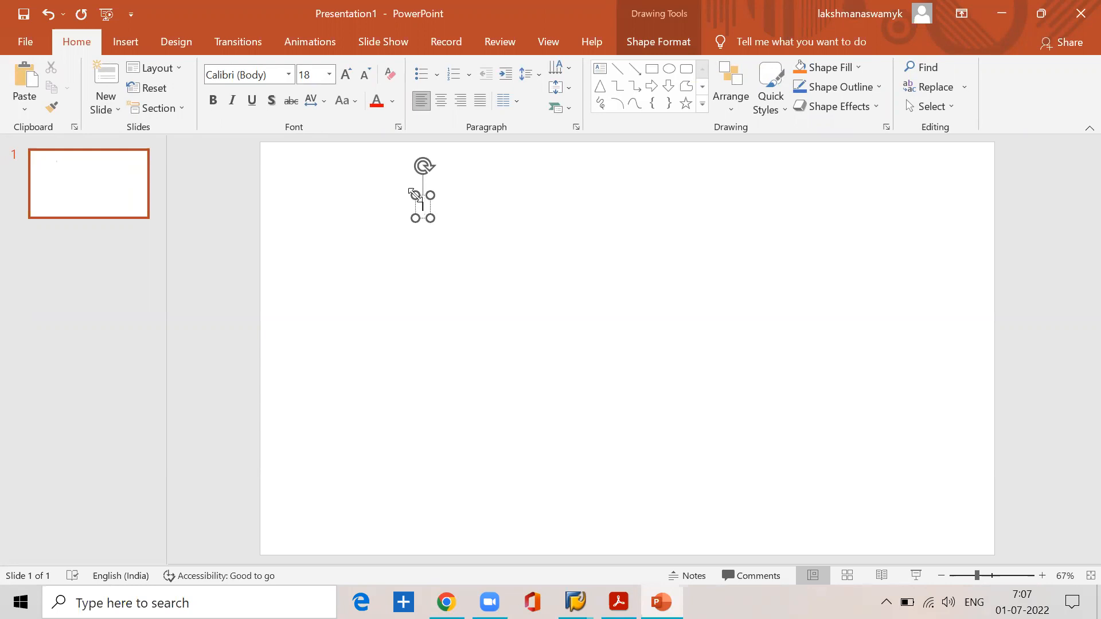
{"action": "left_click", "coordinate": [329, 75]}
{"action": "left_click", "coordinate": [310, 272]}
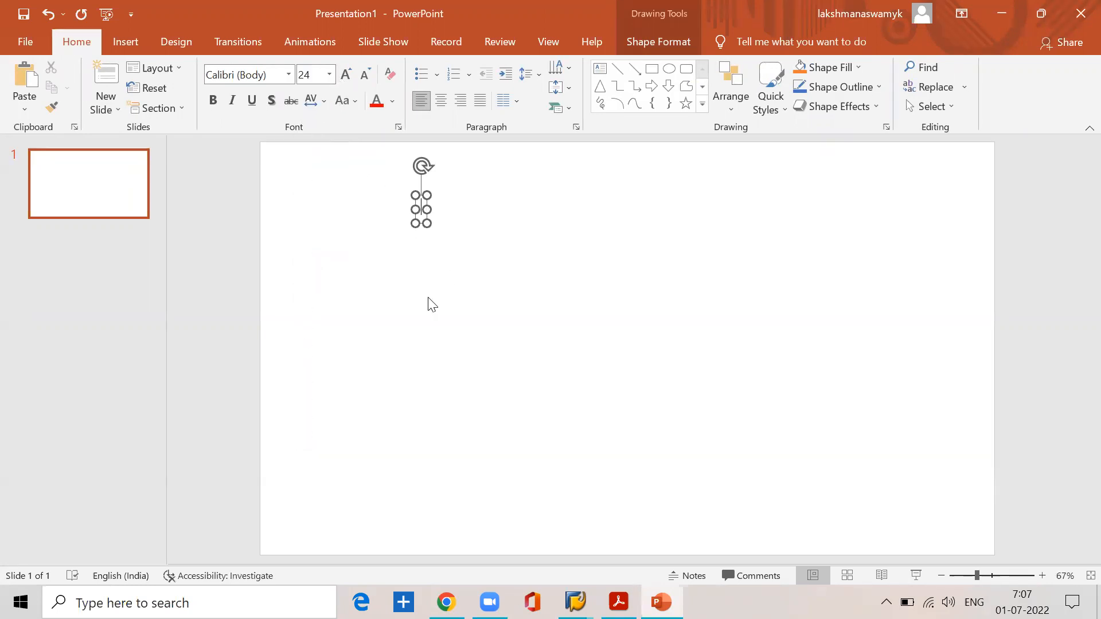
Step: Enter Liabilities as the first line of the text box
{"action": "type", "text": "liabi"}
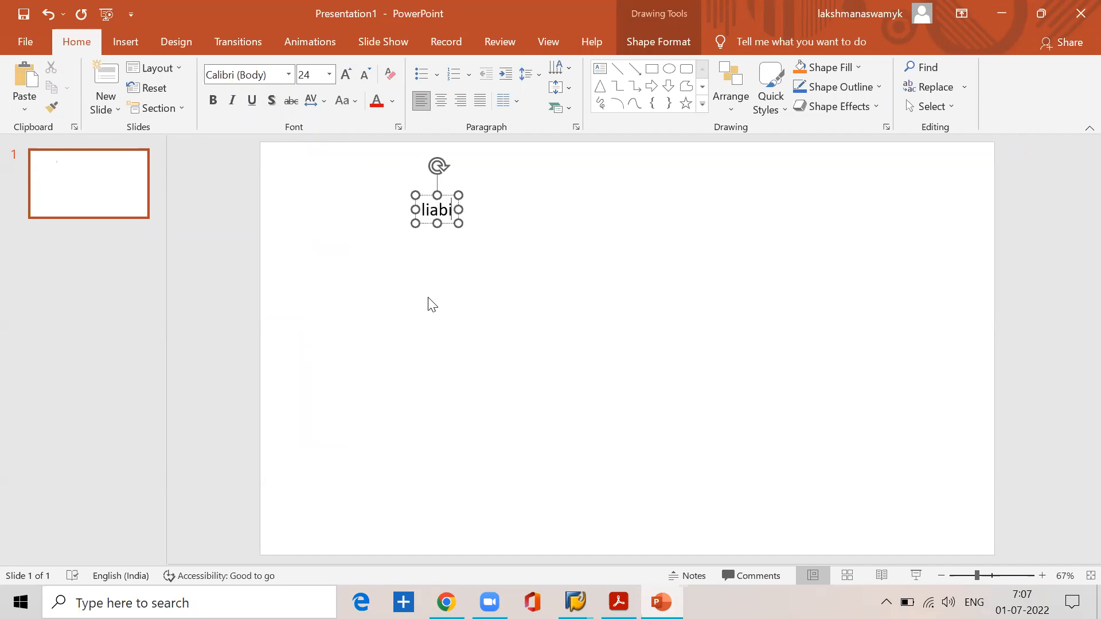
{"action": "type", "text": "litied"}
{"action": "key", "text": "BackSpace"}
{"action": "key", "text": "BackSpace"}
{"action": "type", "text": "s"}
Step: Add Assets as the second entry, with a blank line below Liabilities
{"action": "key", "text": "Return"}
{"action": "type", "text": "assetys"}
{"action": "key", "text": "Return"}
{"action": "key", "text": "BackSpace"}
{"action": "key", "text": "BackSpace"}
{"action": "key", "text": "BackSpace"}
{"action": "type", "text": "sets"}
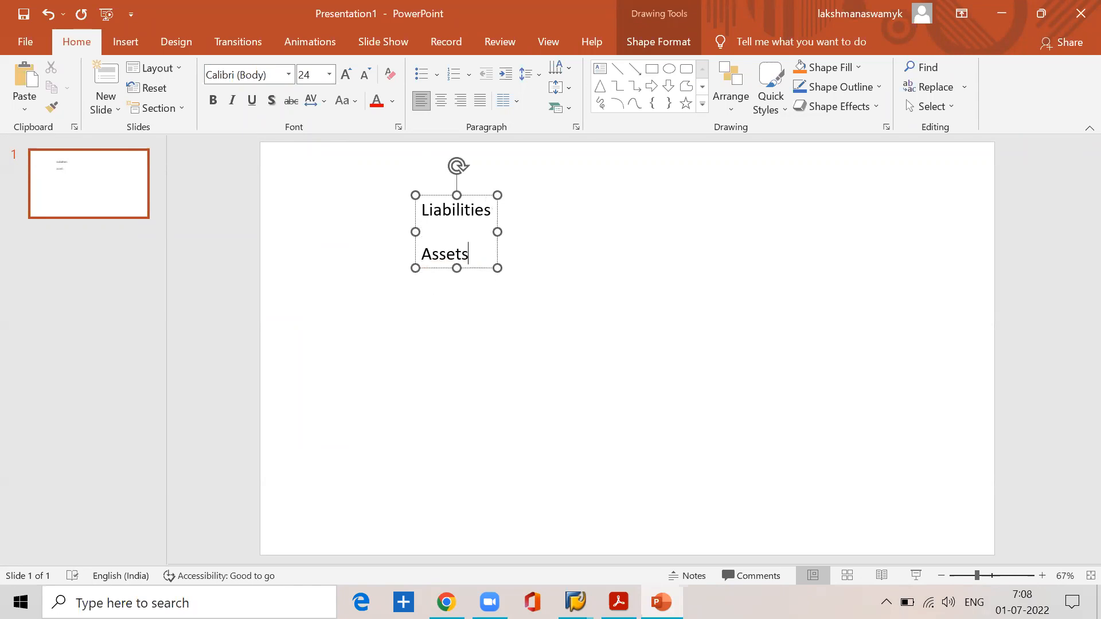
Step: Start a third entry beginning with "in", separated from Assets by a blank line
{"action": "key", "text": "Return"}
{"action": "type", "text": "invomces"}
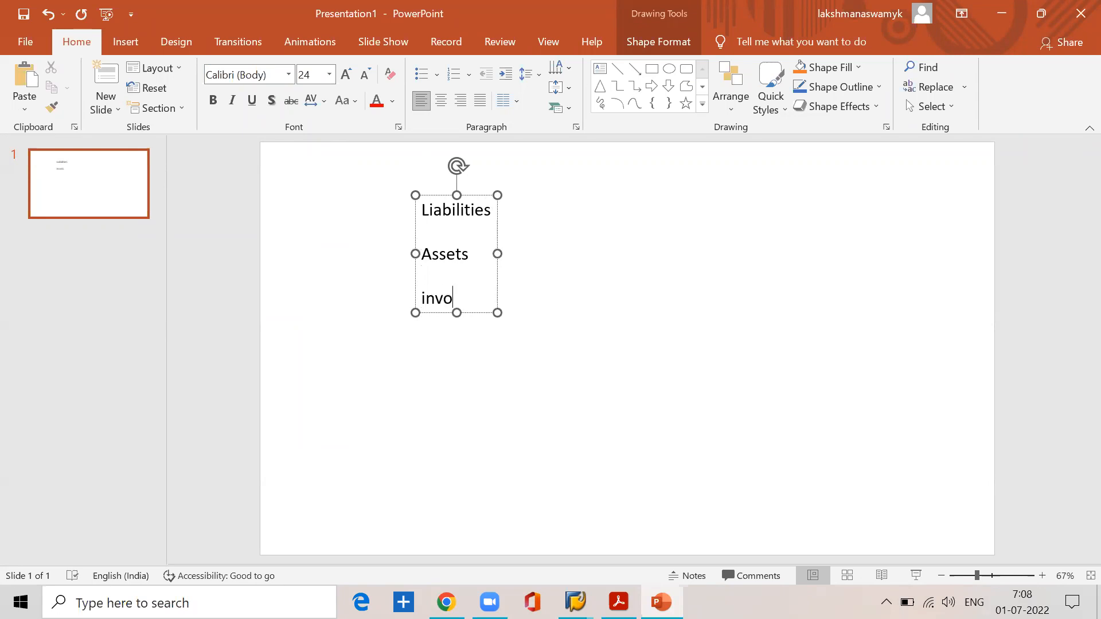
{"action": "key", "text": "BackSpace"}
{"action": "key", "text": "BackSpace"}
{"action": "key", "text": "BackSpace"}
{"action": "key", "text": "BackSpace"}
{"action": "key", "text": "BackSpace"}
{"action": "key", "text": "BackSpace"}
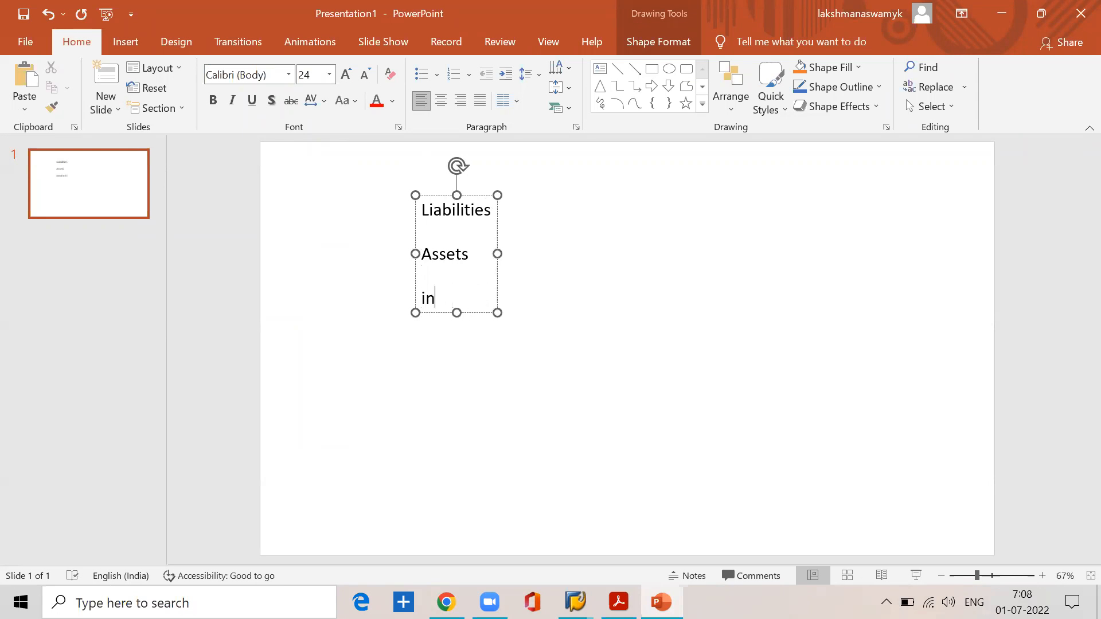
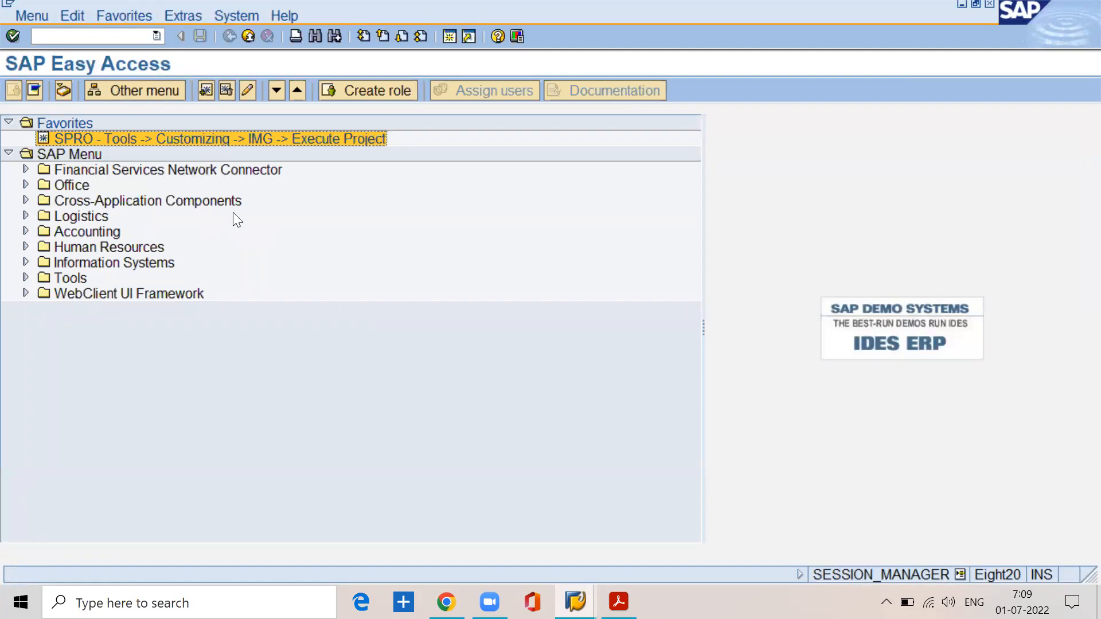
Step: Run transaction spro, open the SAP Reference IMG to view the implementation guide, and return to SAP Easy Access
{"action": "left_click", "coordinate": [80, 33]}
{"action": "type", "text": "spro"}
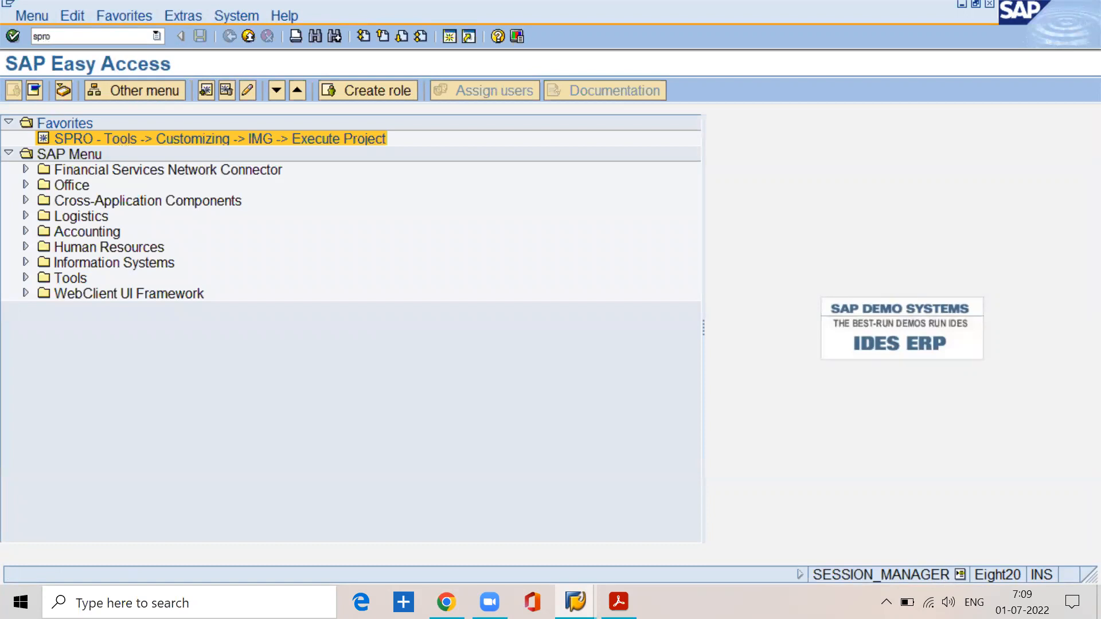
{"action": "key", "text": "Return"}
{"action": "left_click", "coordinate": [146, 89]}
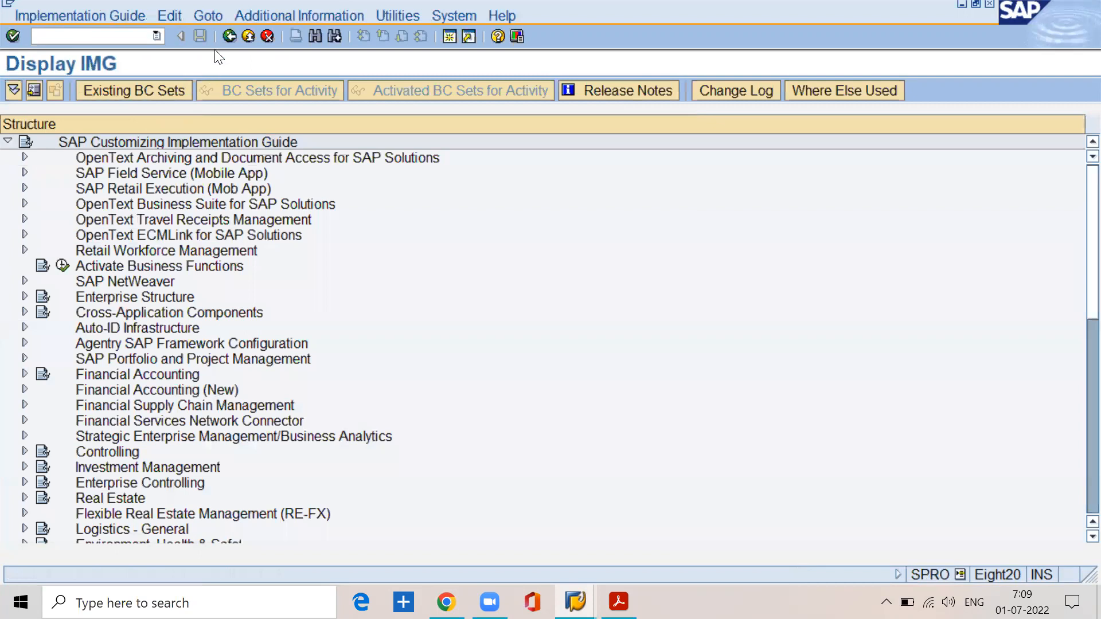
{"action": "left_click", "coordinate": [225, 37]}
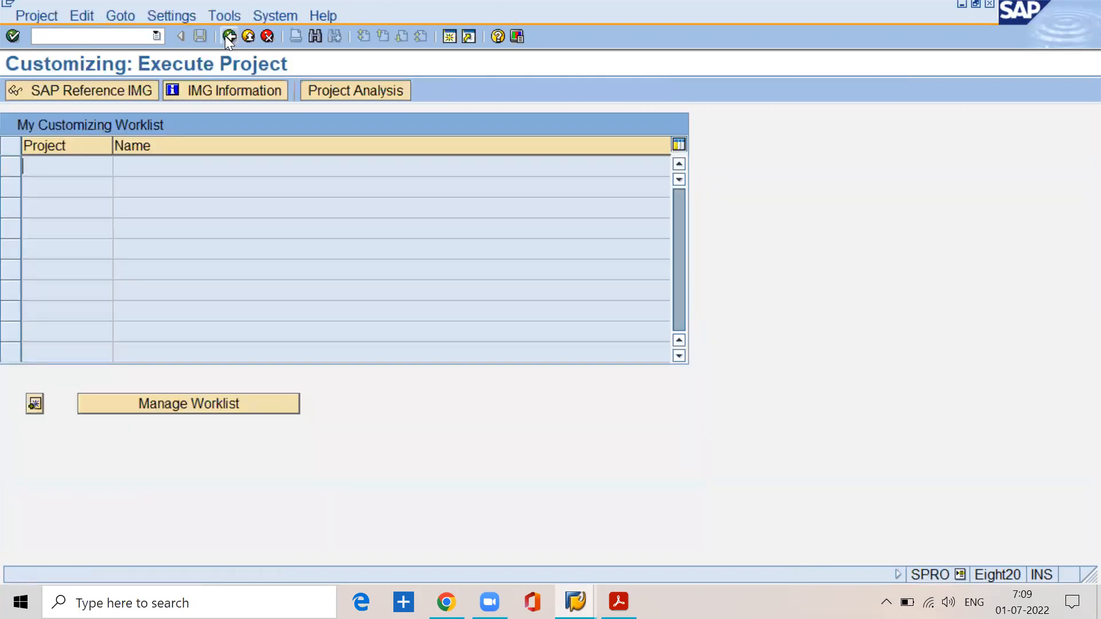
{"action": "left_click", "coordinate": [225, 35]}
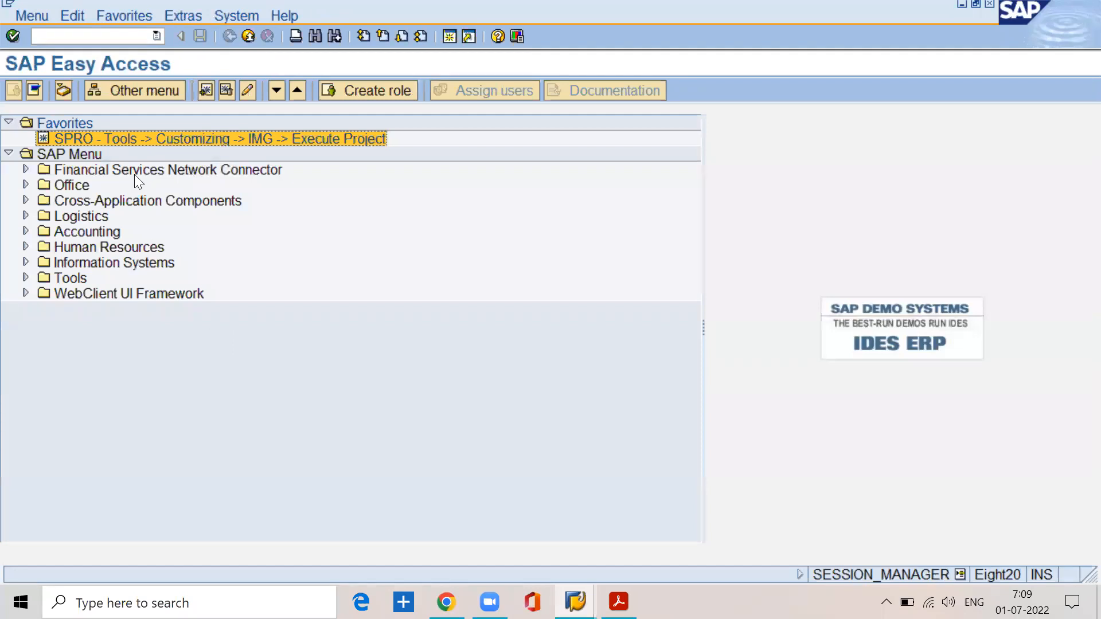
Step: Delete the SPRO - Tools -> Customizing -> IMG -> Execute Project entry from the Favorites list
{"action": "left_click", "coordinate": [72, 37]}
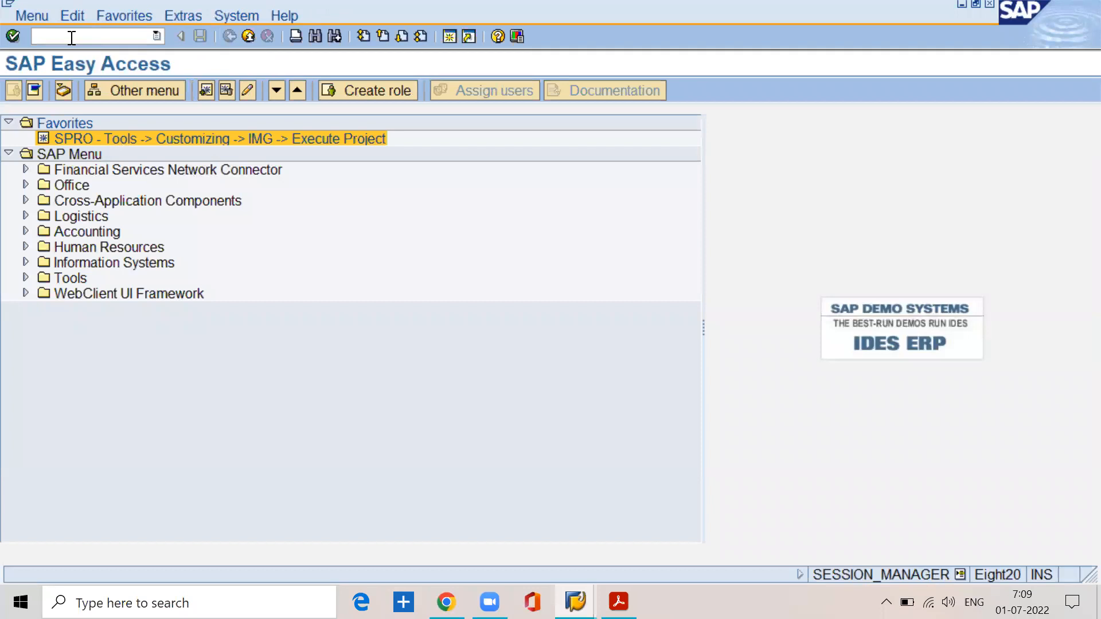
{"action": "left_click", "coordinate": [97, 139]}
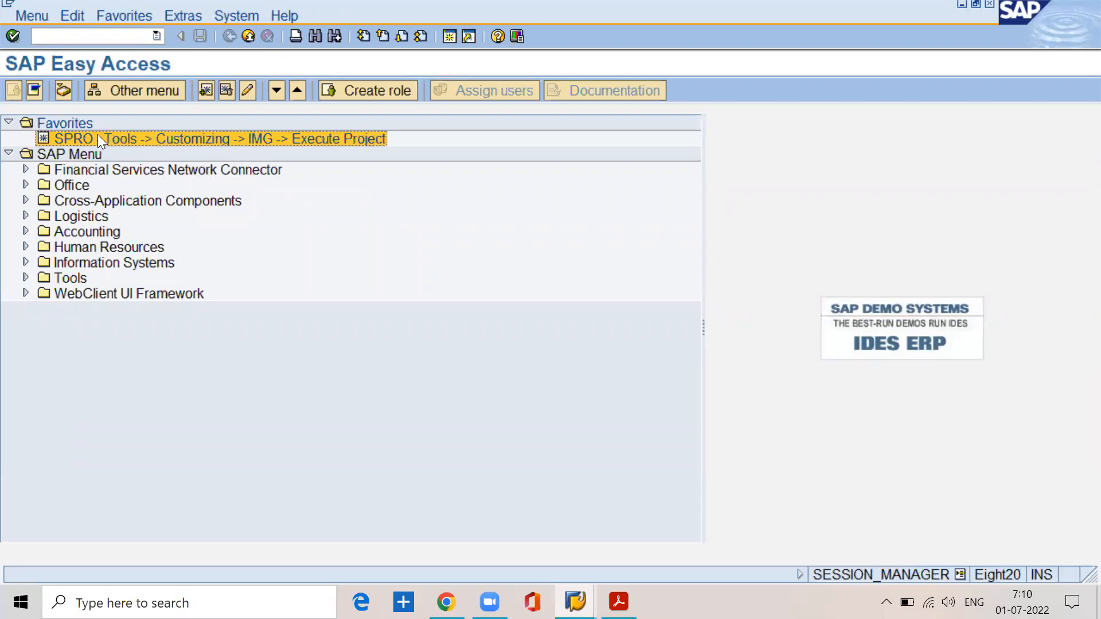
{"action": "left_click", "coordinate": [115, 17]}
{"action": "left_click", "coordinate": [129, 94]}
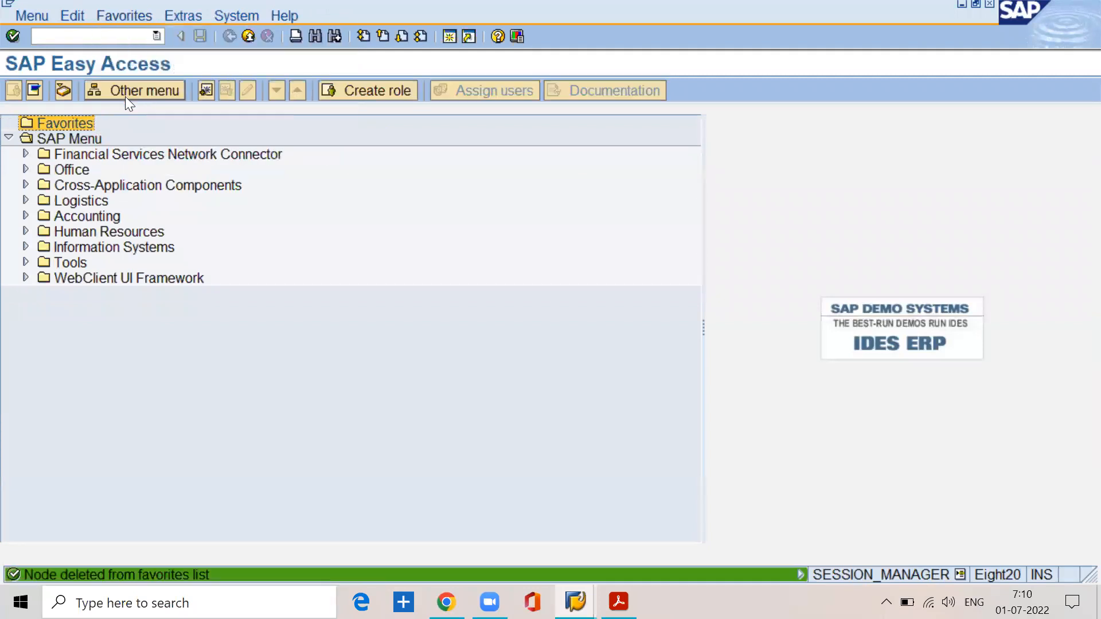
{"action": "left_click", "coordinate": [109, 18]}
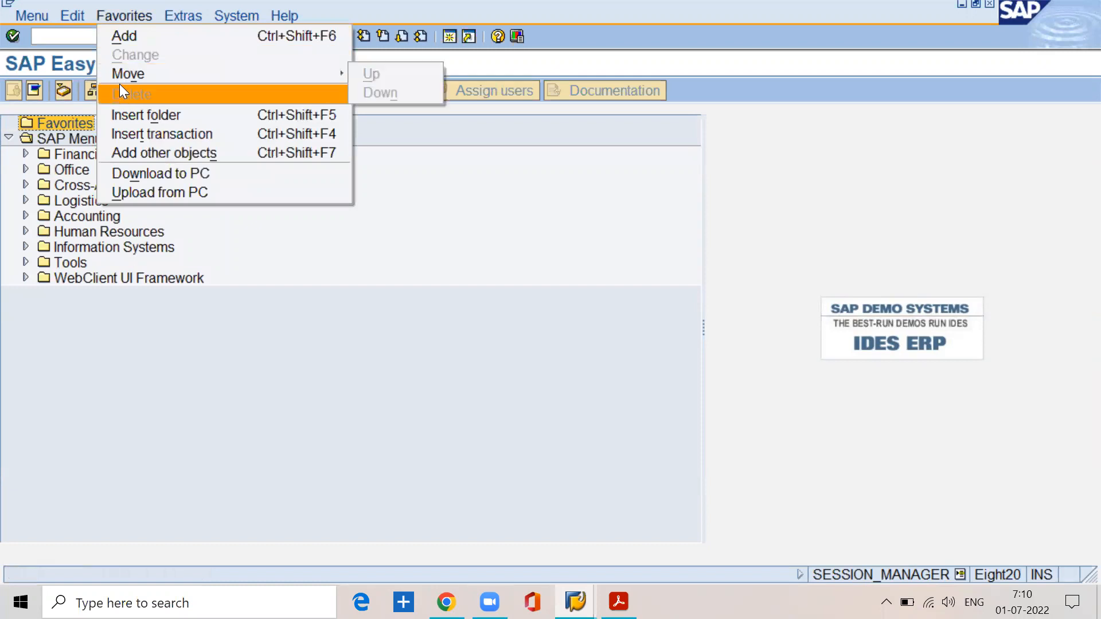
{"action": "left_click", "coordinate": [235, 322]}
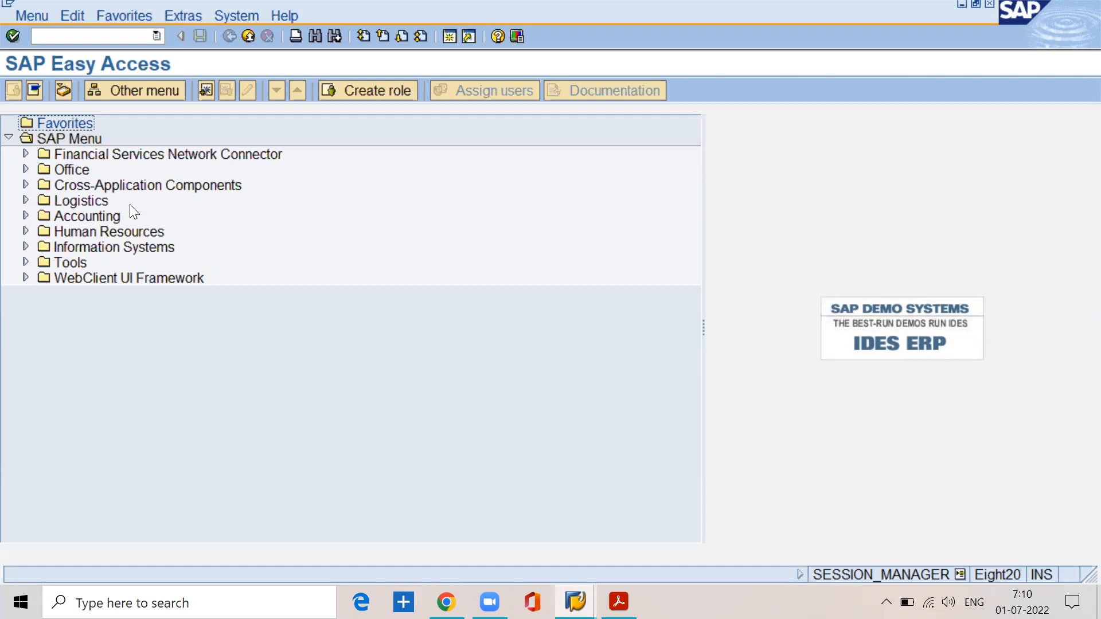
{"action": "right_click", "coordinate": [90, 122]}
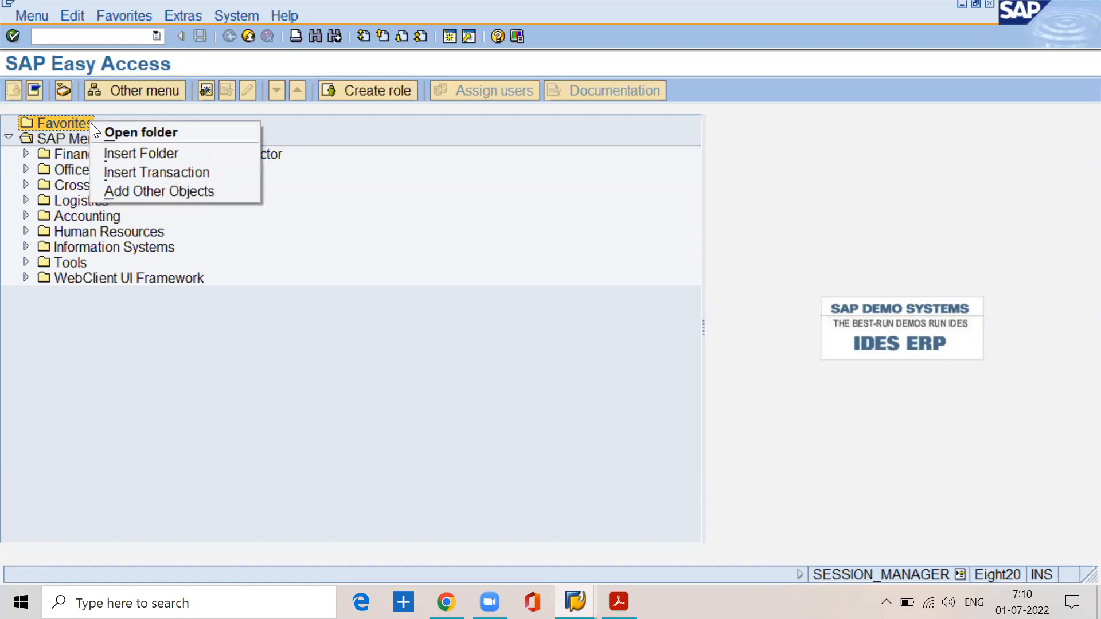
{"action": "left_click", "coordinate": [263, 368]}
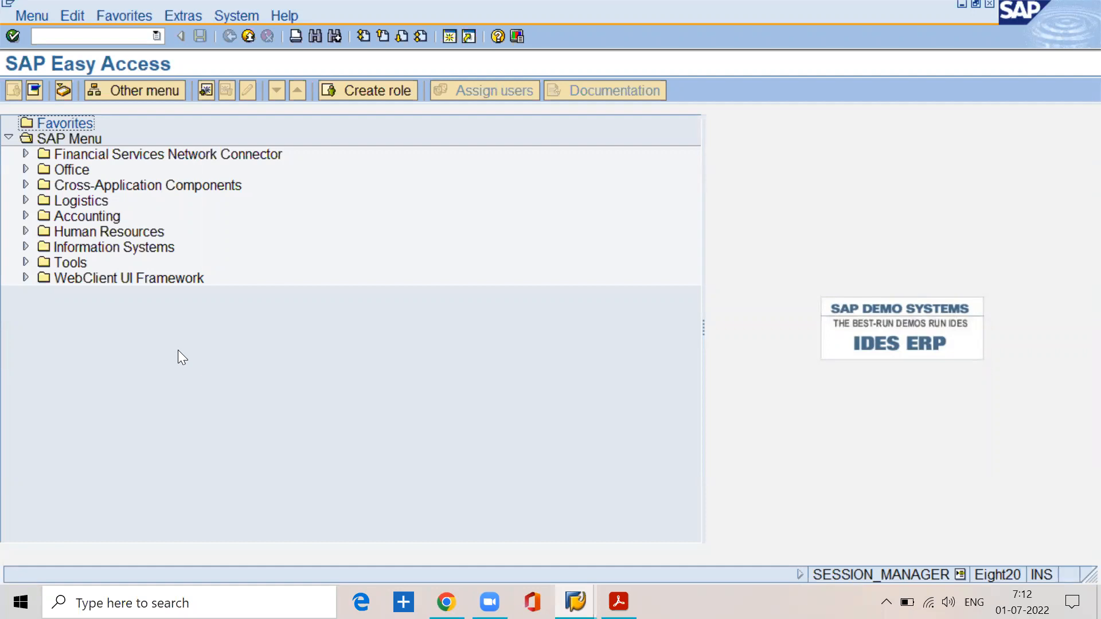
Step: Expand Tools, Customizing and IMG in the SAP Menu tree to reach the SPRO transaction
{"action": "left_click", "coordinate": [26, 262]}
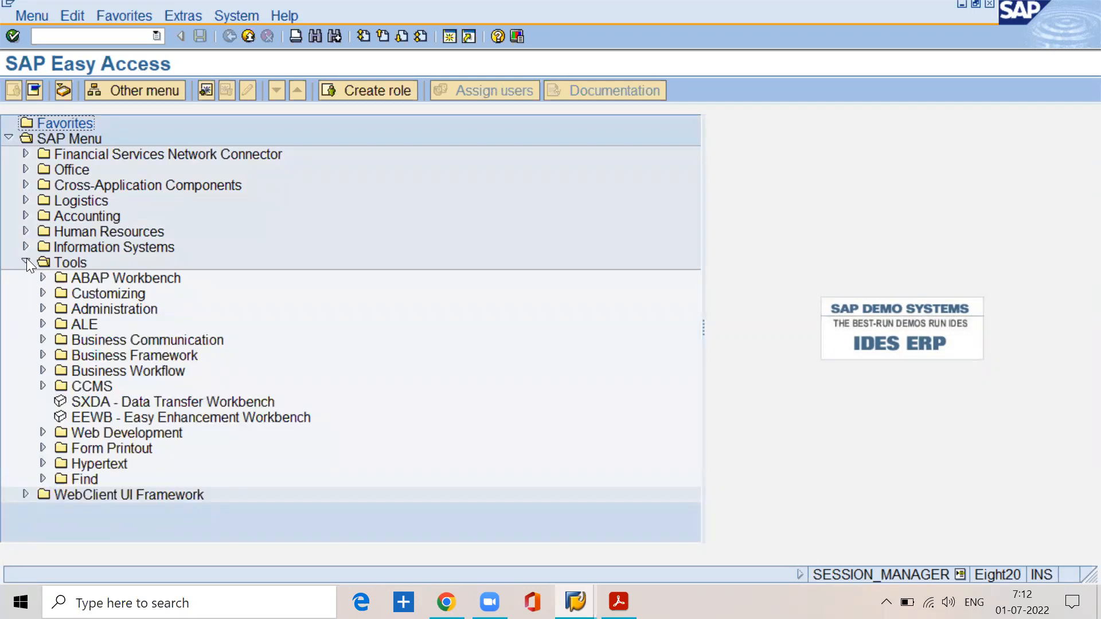
{"action": "left_click", "coordinate": [102, 296]}
{"action": "left_click", "coordinate": [44, 294]}
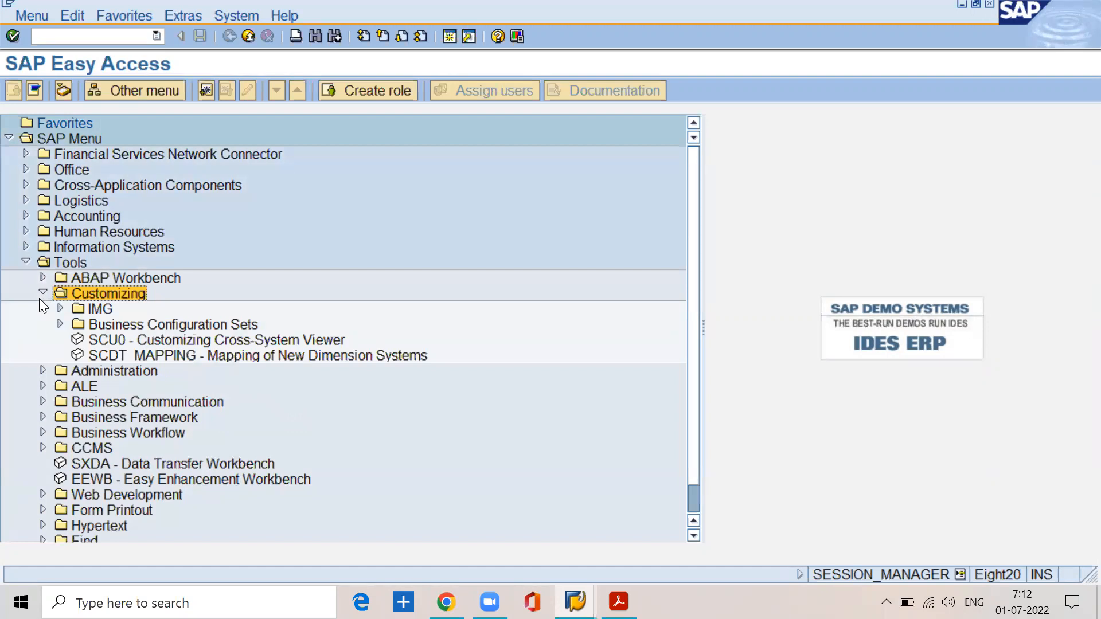
{"action": "left_click", "coordinate": [97, 309]}
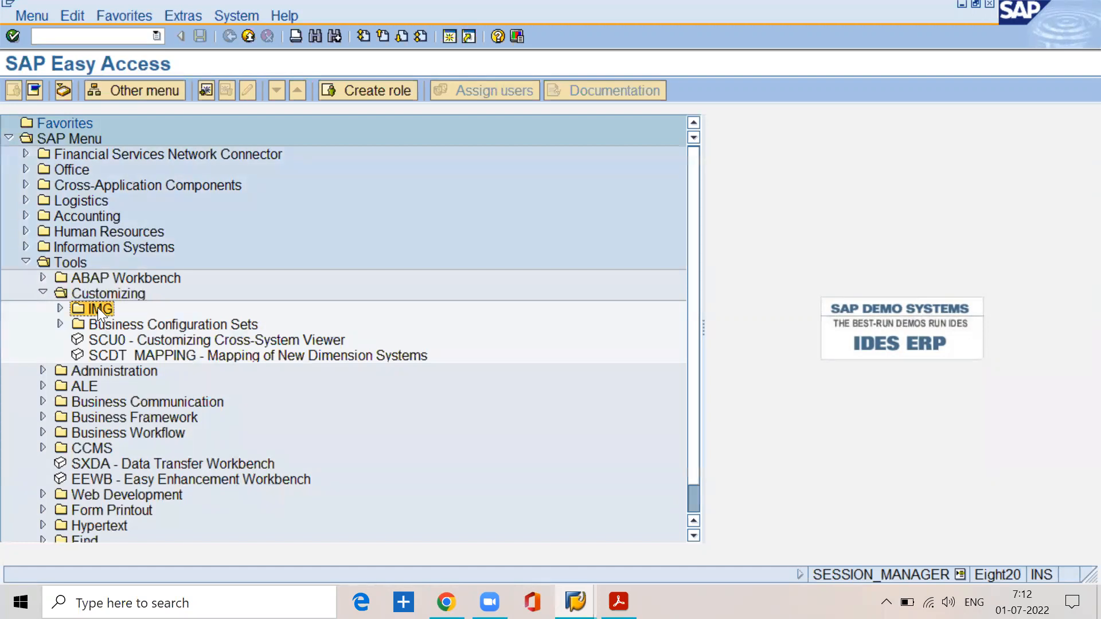
{"action": "left_click", "coordinate": [59, 310]}
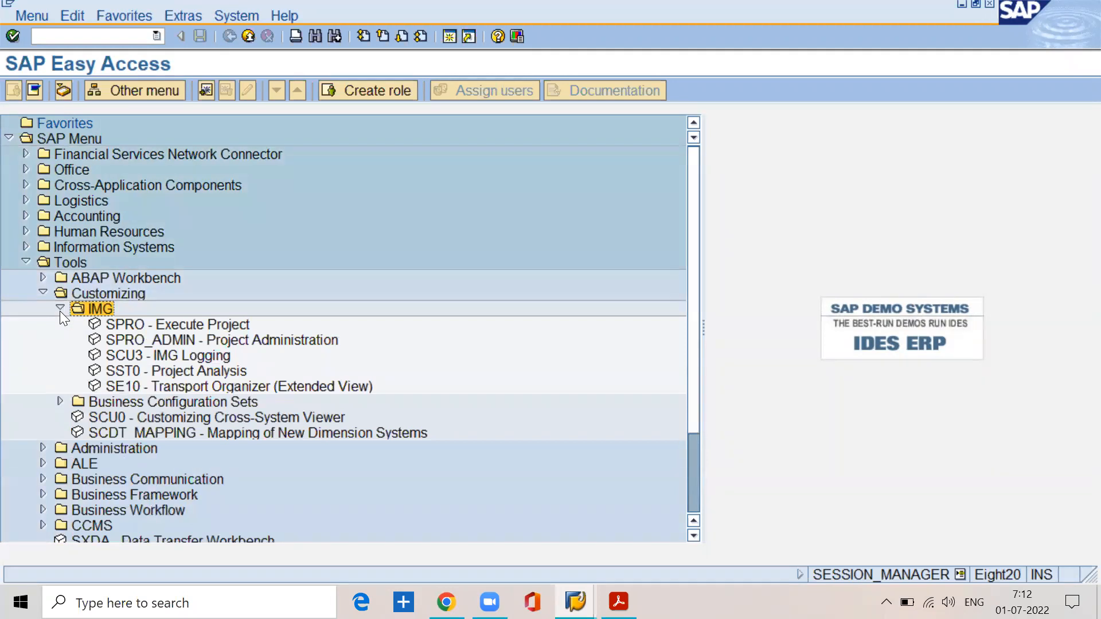
Step: Add SPRO - Execute Project to the favorites and collapse the IMG, Customizing and Tools folders
{"action": "left_click", "coordinate": [188, 324]}
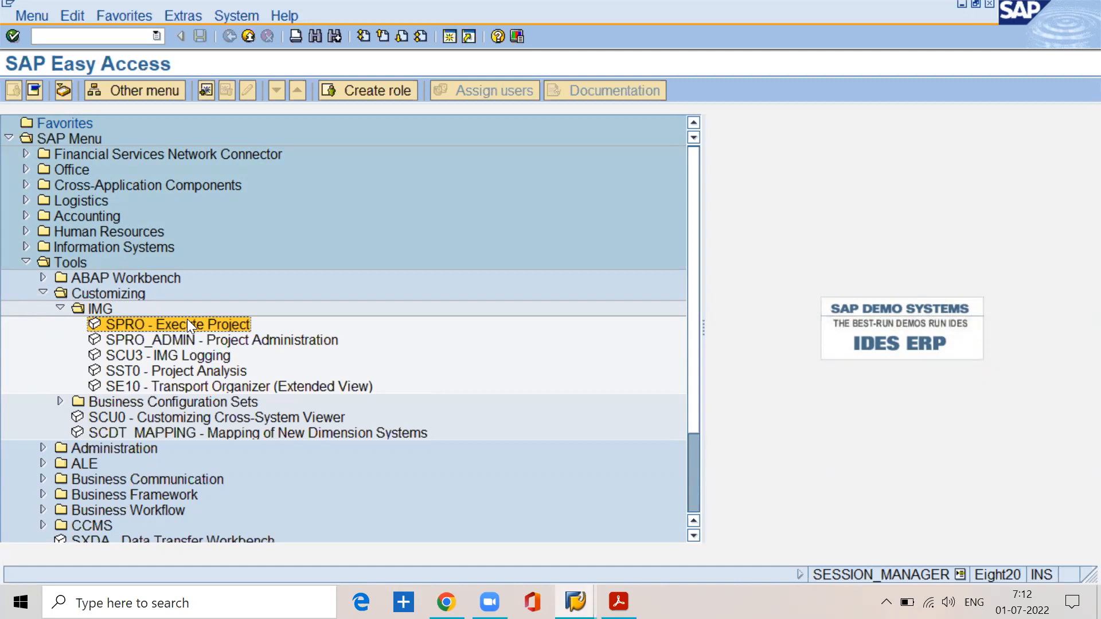
{"action": "left_click", "coordinate": [112, 14]}
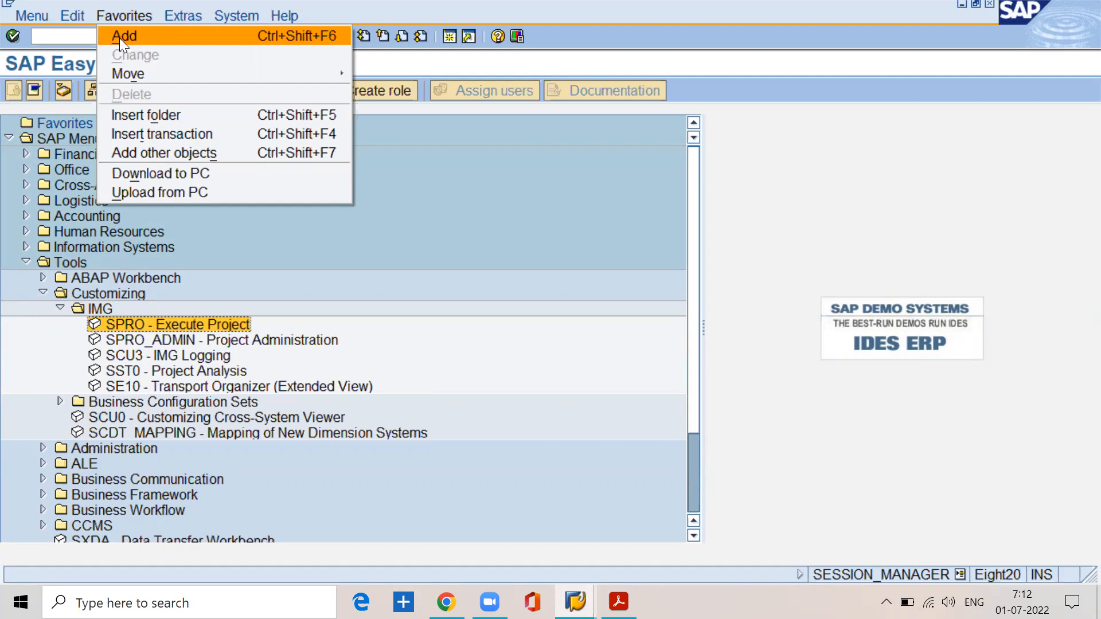
{"action": "left_click", "coordinate": [120, 38]}
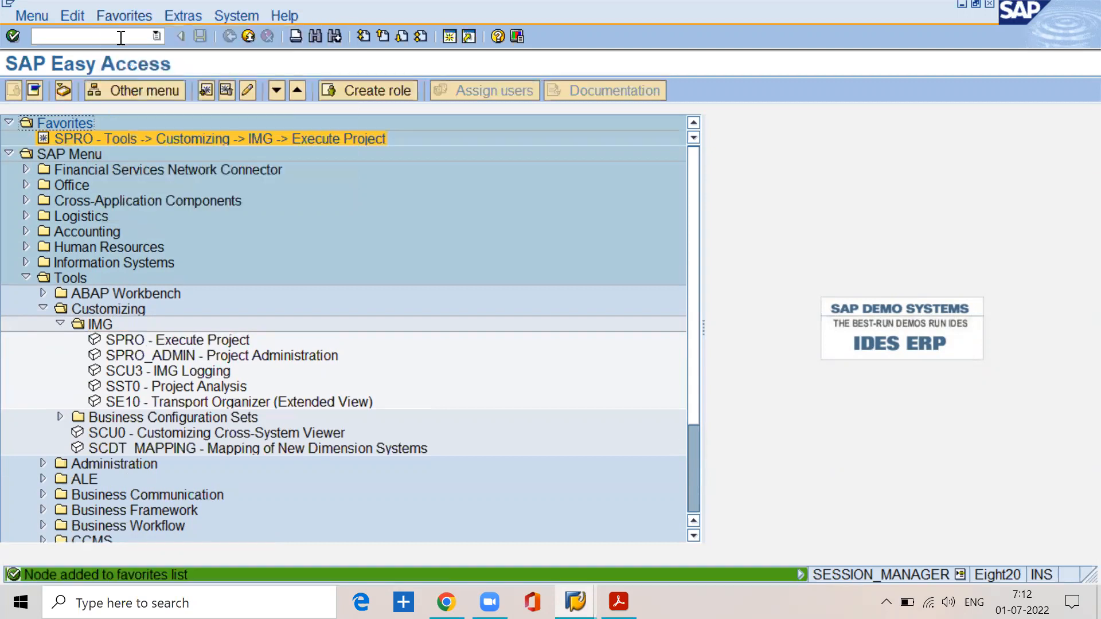
{"action": "left_click", "coordinate": [60, 324]}
{"action": "left_click", "coordinate": [43, 308]}
{"action": "left_click", "coordinate": [26, 277]}
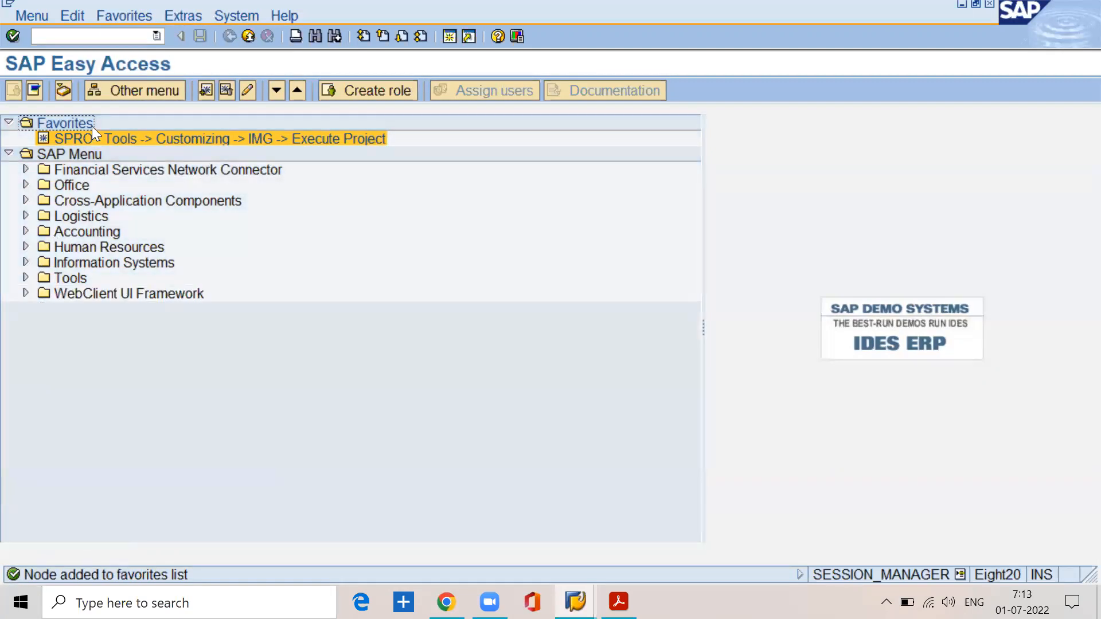
Step: Open the Execute Project screen from the SPRO favorite and return to SAP Easy Access
{"action": "left_click", "coordinate": [98, 140]}
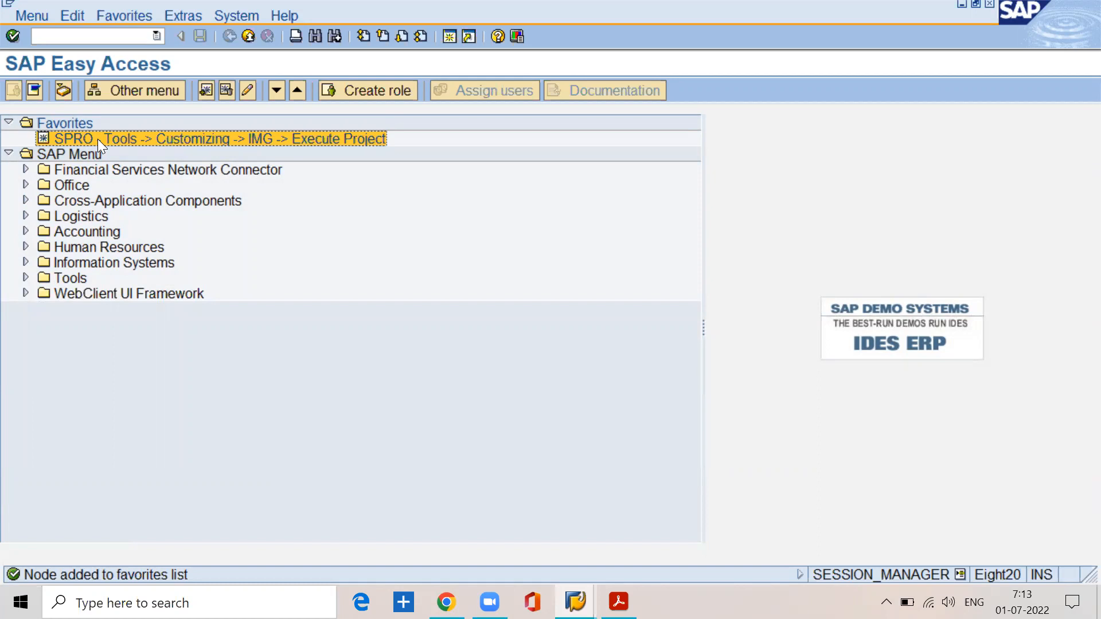
{"action": "left_click", "coordinate": [81, 31]}
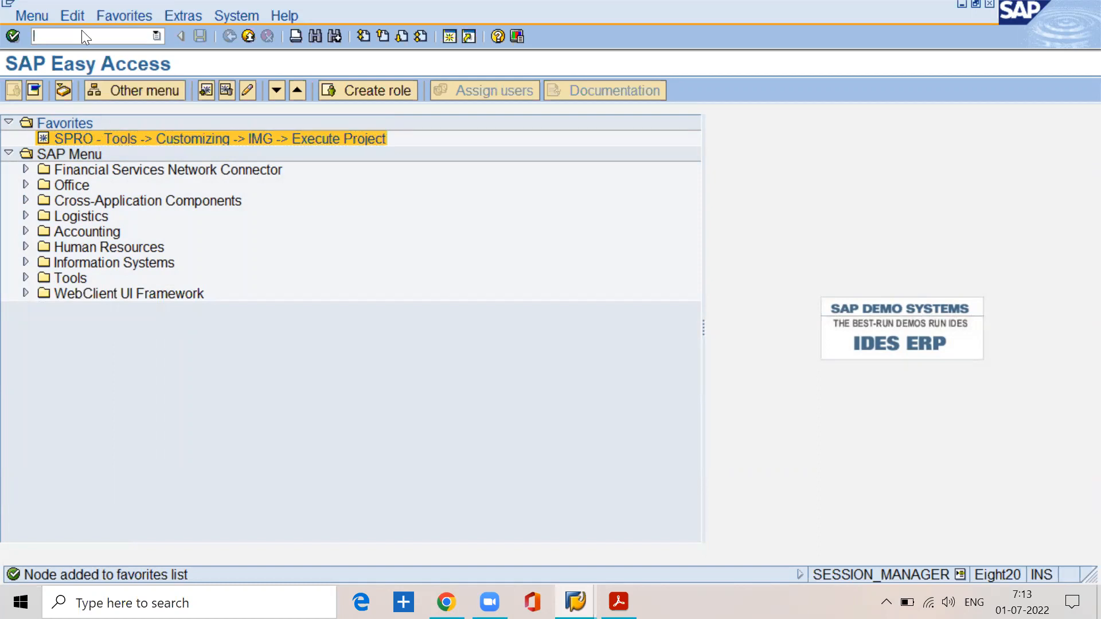
{"action": "double_click", "coordinate": [103, 140]}
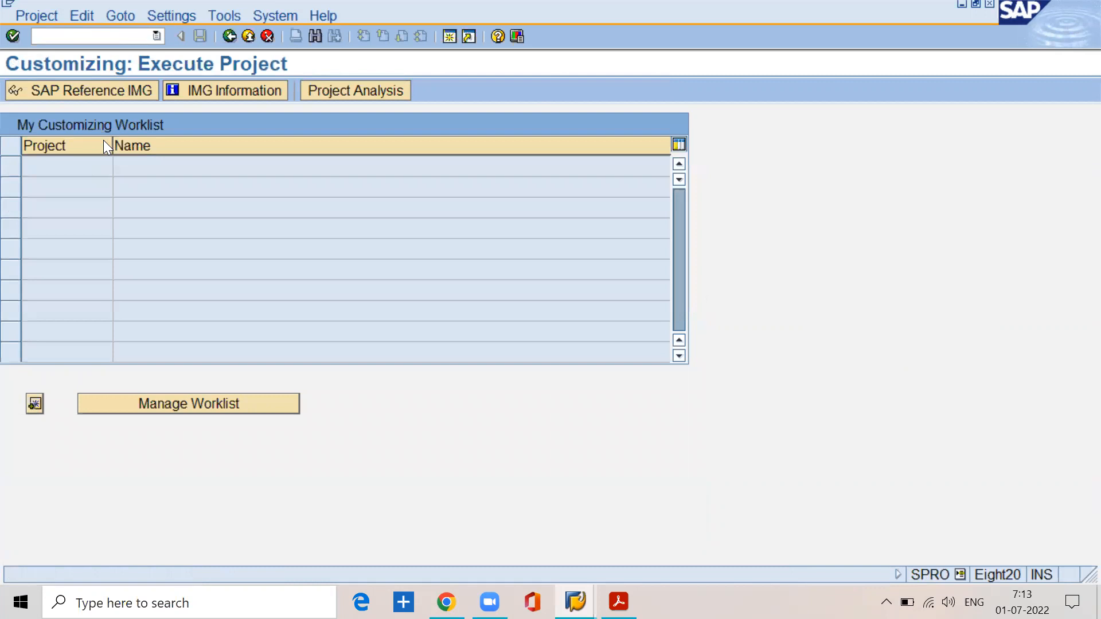
{"action": "left_click", "coordinate": [228, 40]}
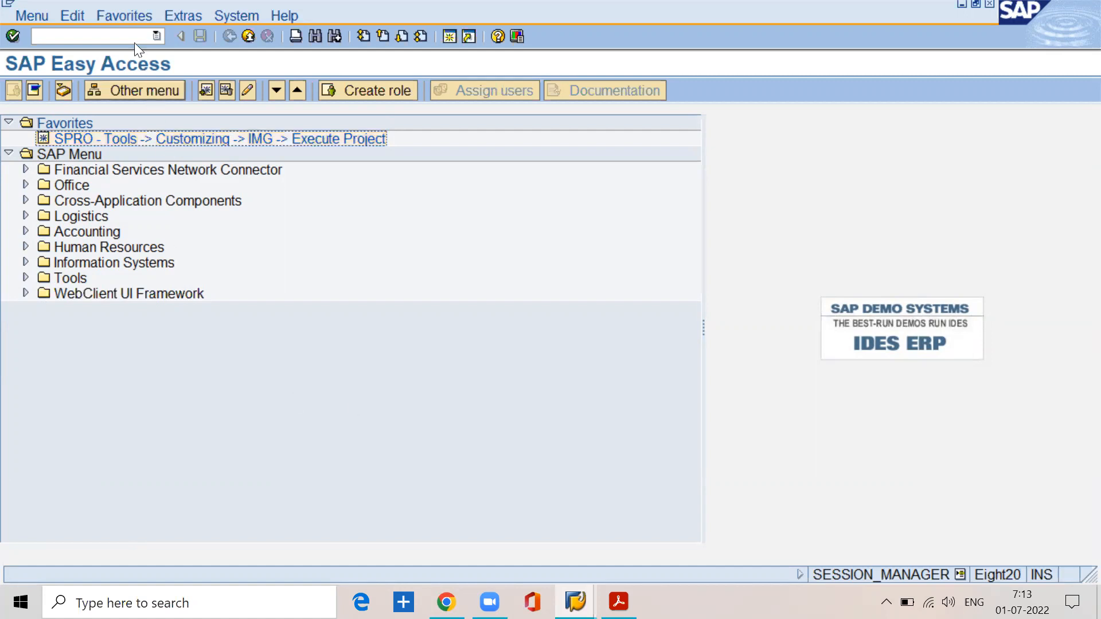
Step: Create a folder named gl transactions in the Favorites list
{"action": "left_click", "coordinate": [126, 21]}
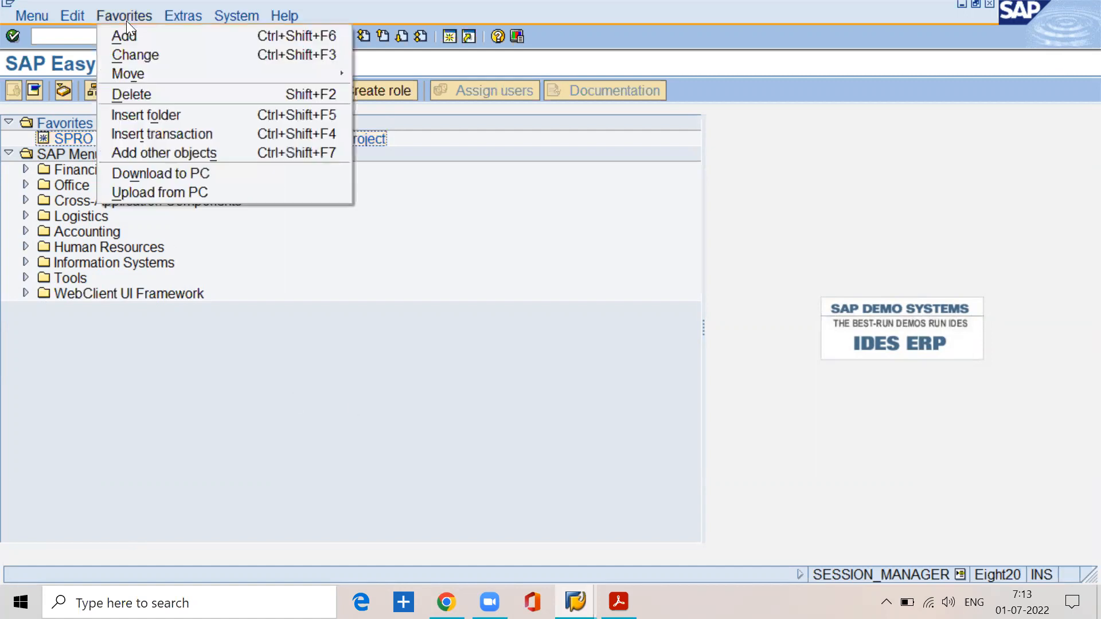
{"action": "left_click", "coordinate": [148, 115]}
{"action": "left_click", "coordinate": [309, 241]}
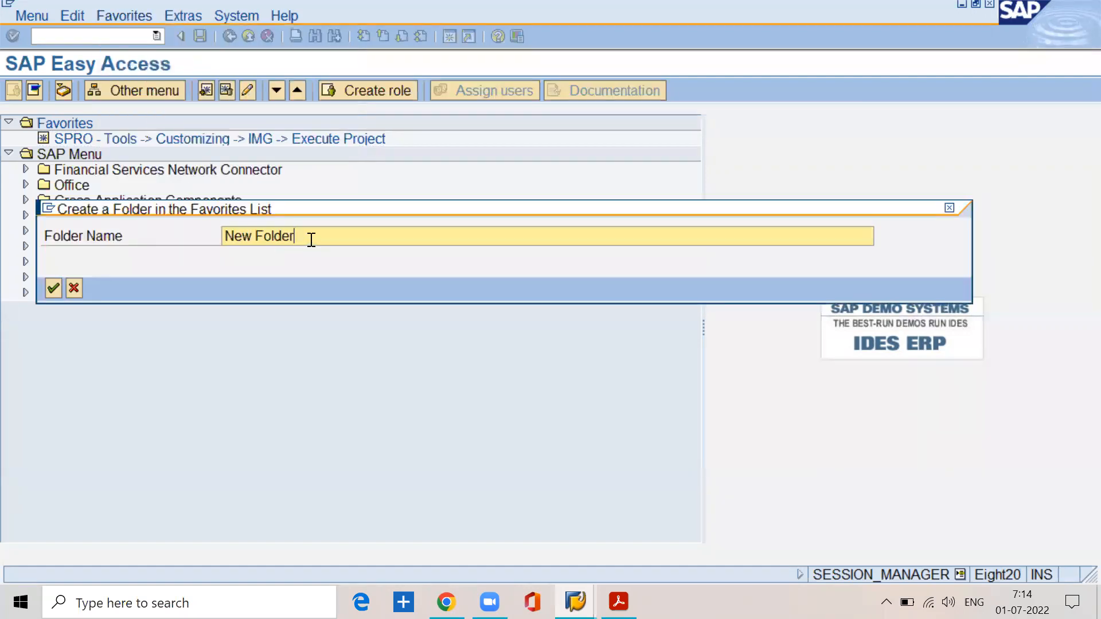
{"action": "key", "text": "BackSpace"}
{"action": "key", "text": "BackSpace"}
{"action": "key", "text": "BackSpace"}
{"action": "key", "text": "BackSpace"}
{"action": "key", "text": "BackSpace"}
{"action": "key", "text": "BackSpace"}
{"action": "key", "text": "BackSpace"}
{"action": "key", "text": "BackSpace"}
{"action": "key", "text": "BackSpace"}
{"action": "key", "text": "BackSpace"}
{"action": "type", "text": "gl t"}
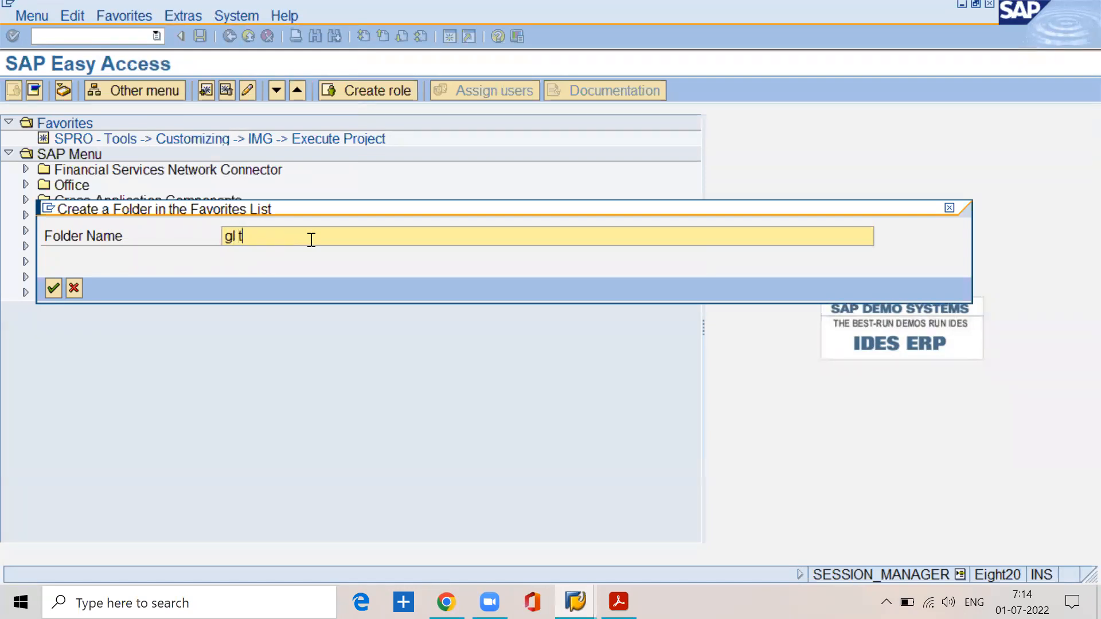
{"action": "type", "text": "ransactions"}
{"action": "left_click_drag", "start_coordinate": [327, 235], "coordinate": [192, 294]}
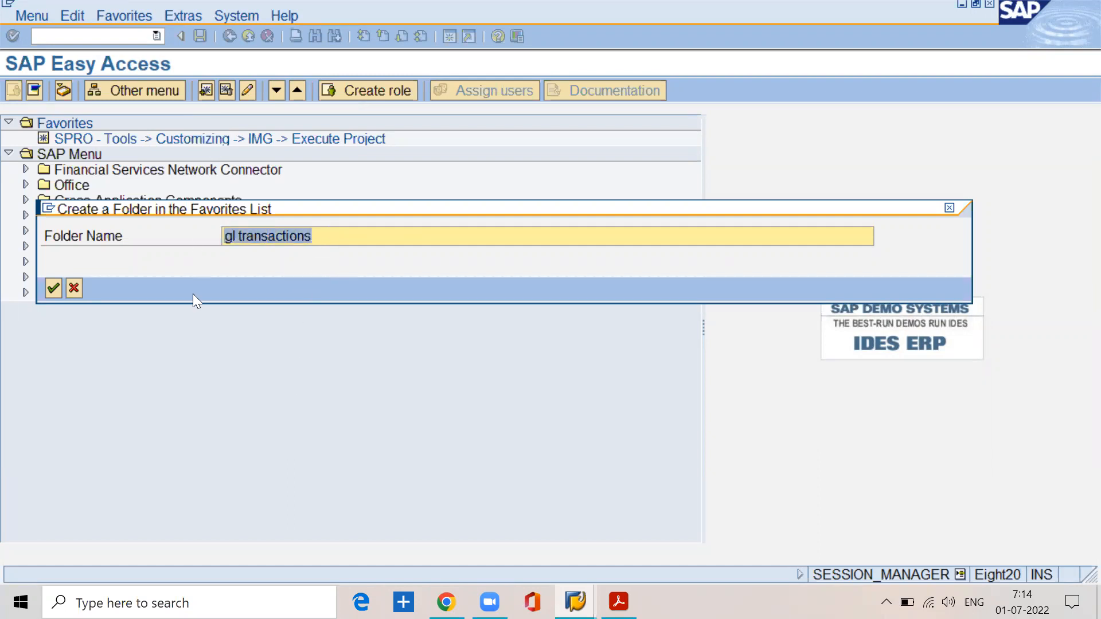
{"action": "left_click", "coordinate": [55, 290]}
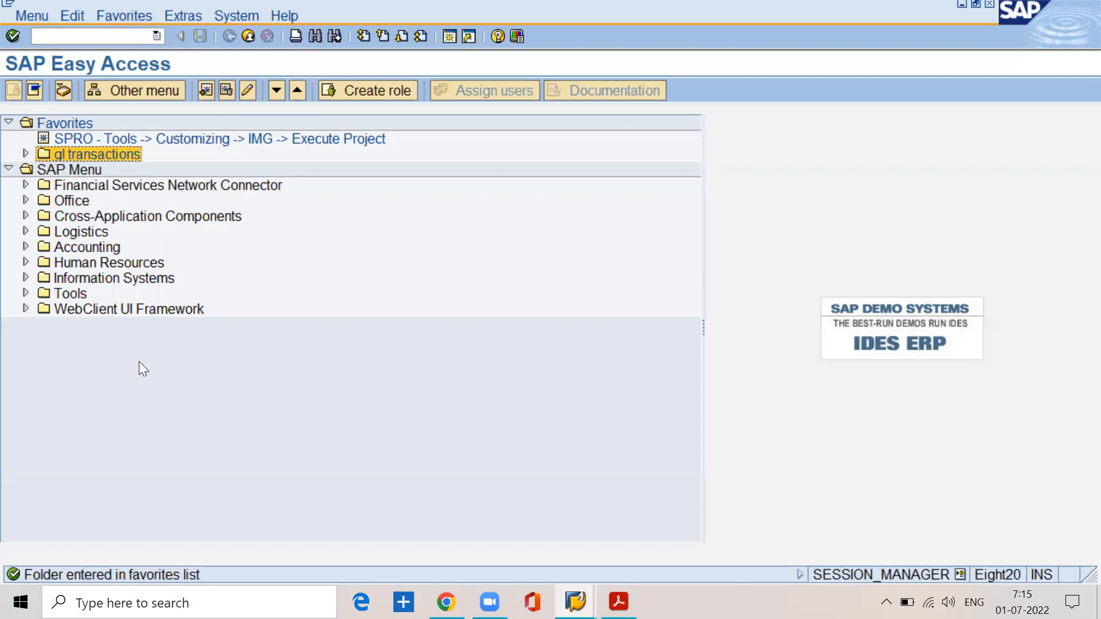
Step: Expand Accounting, Financial Accounting, General Ledger and Document Entry in the SAP Menu and select F-02 - General Posting
{"action": "left_click", "coordinate": [25, 247]}
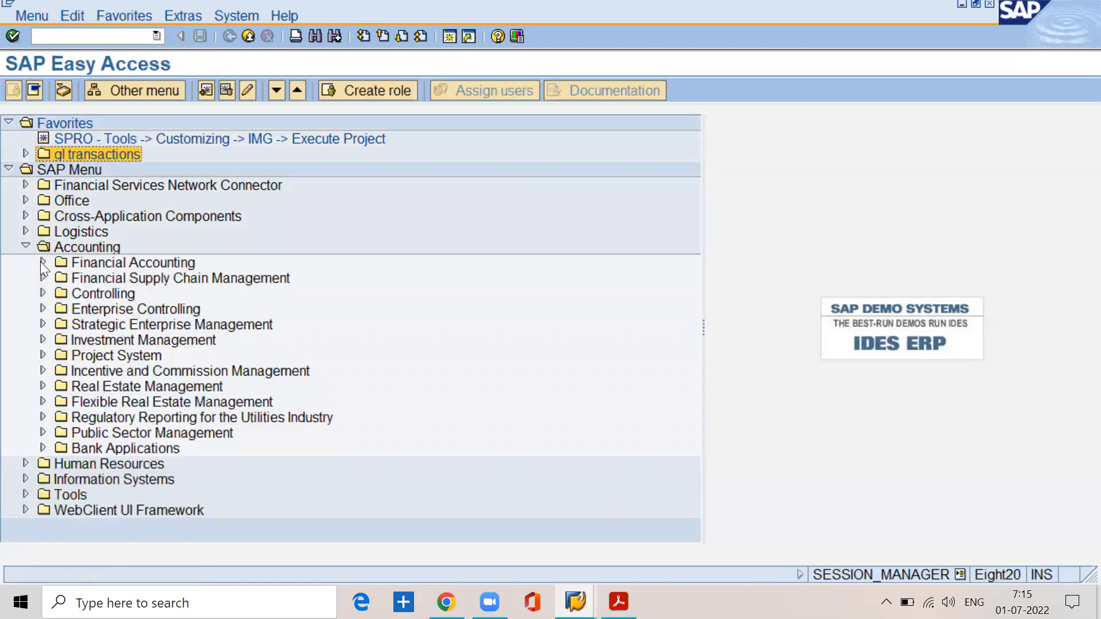
{"action": "left_click", "coordinate": [42, 263]}
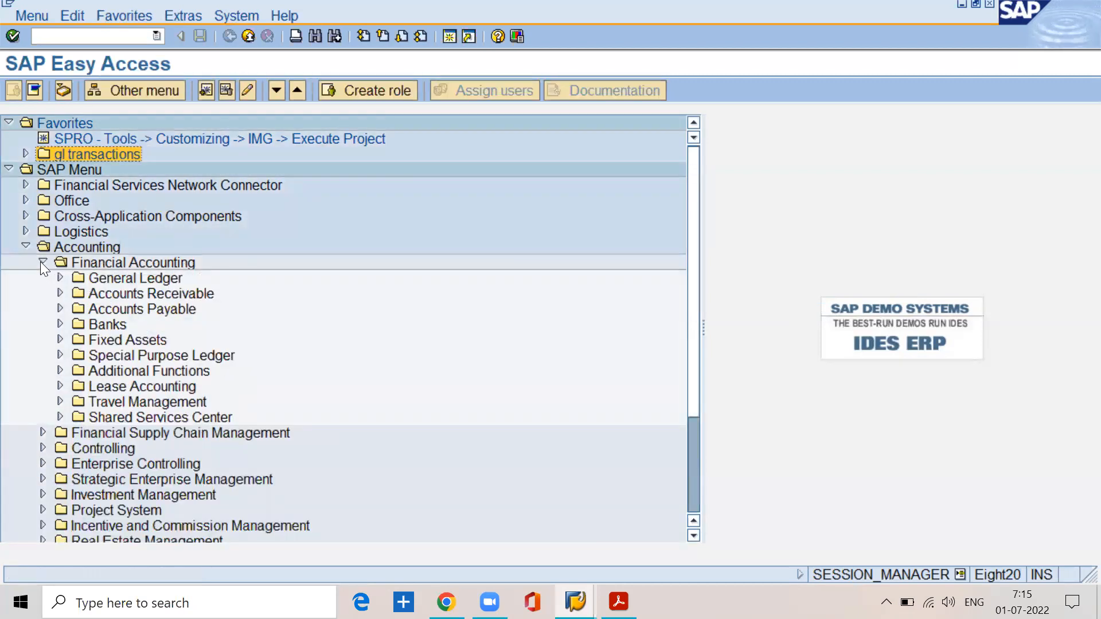
{"action": "left_click", "coordinate": [58, 280]}
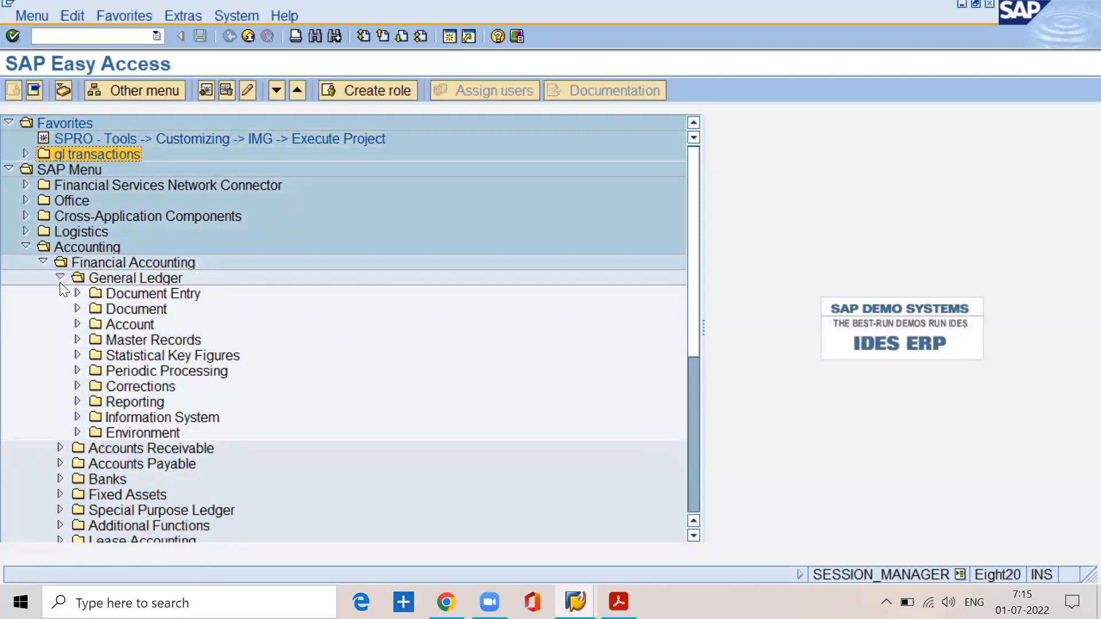
{"action": "left_click", "coordinate": [78, 293]}
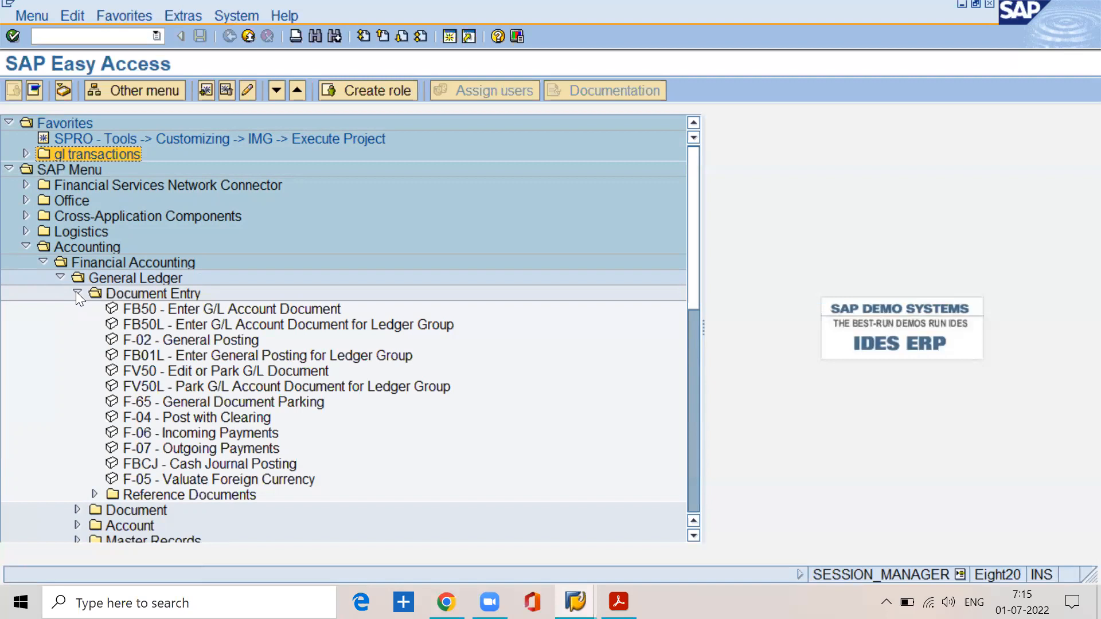
{"action": "left_click", "coordinate": [190, 343]}
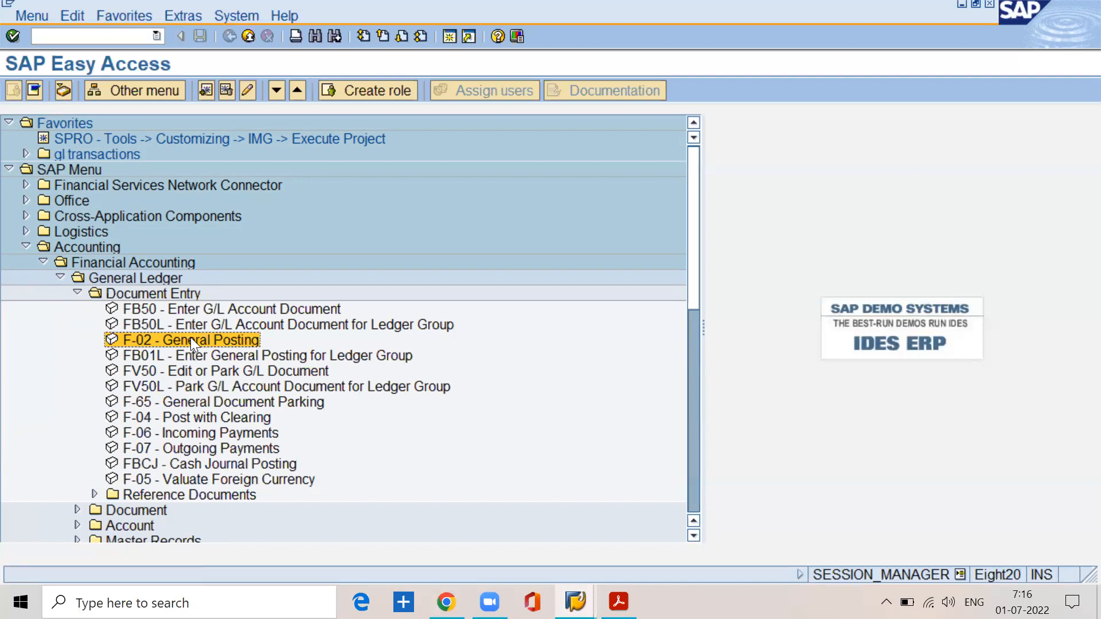
{"action": "left_click", "coordinate": [131, 28]}
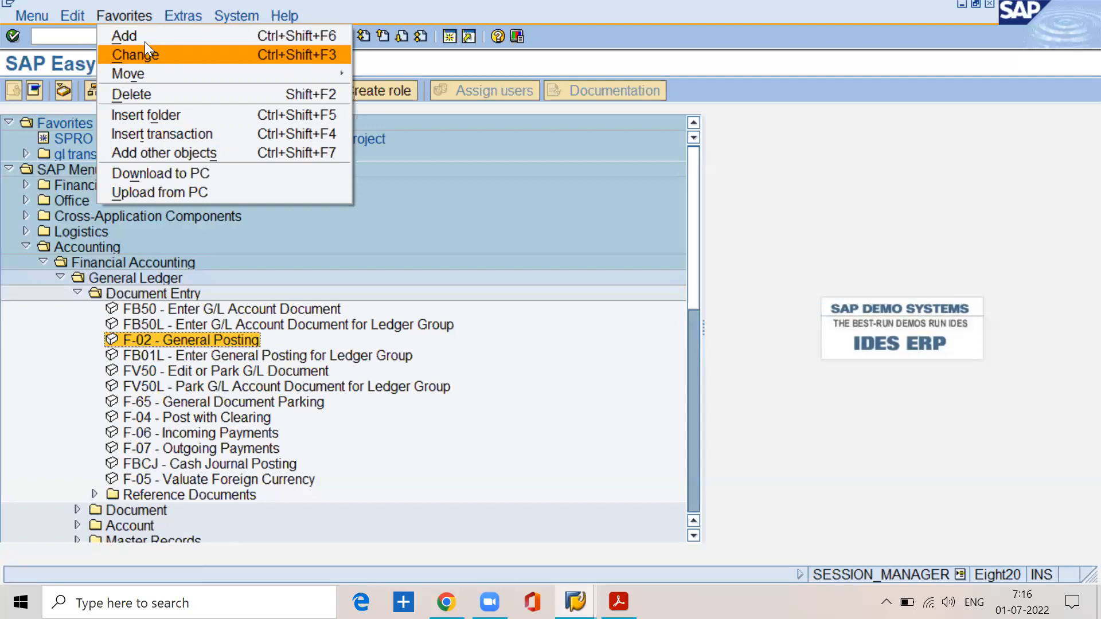
{"action": "left_click", "coordinate": [172, 135]}
{"action": "left_click", "coordinate": [74, 290]}
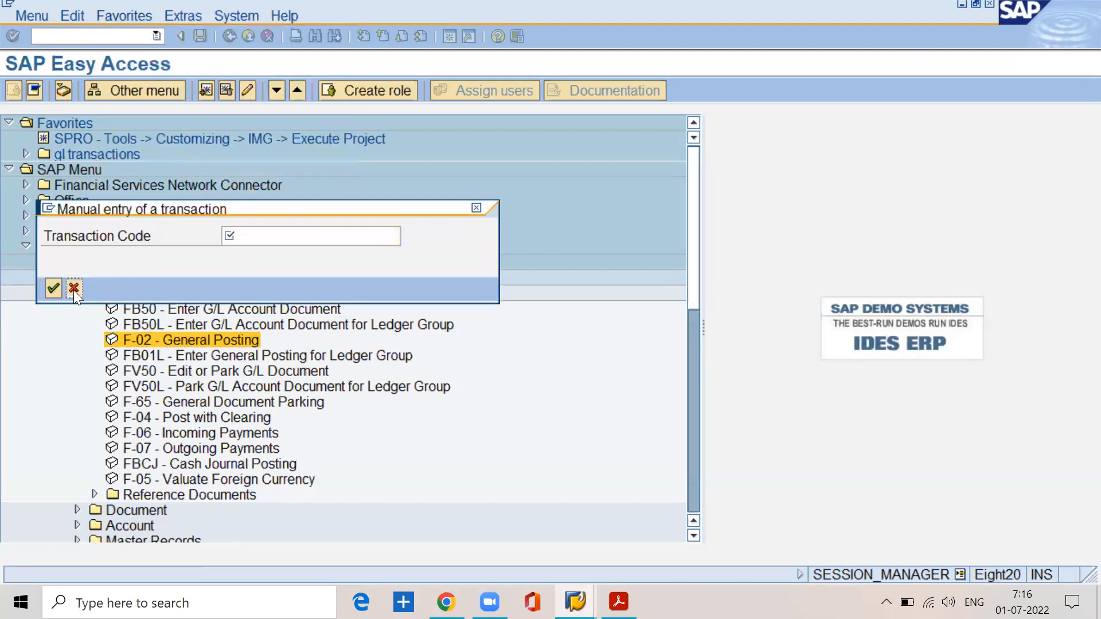
Step: Add F-02 - General Posting and F-65 - General Document Parking from Document Entry to the favorites
{"action": "left_click", "coordinate": [149, 25]}
{"action": "left_click", "coordinate": [142, 35]}
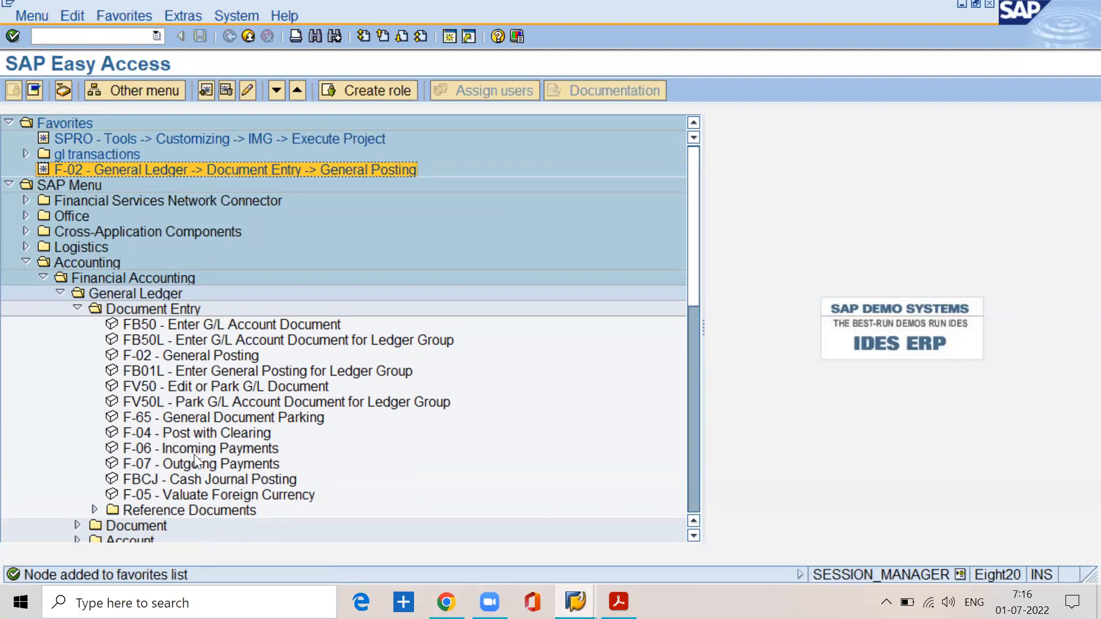
{"action": "left_click", "coordinate": [191, 416]}
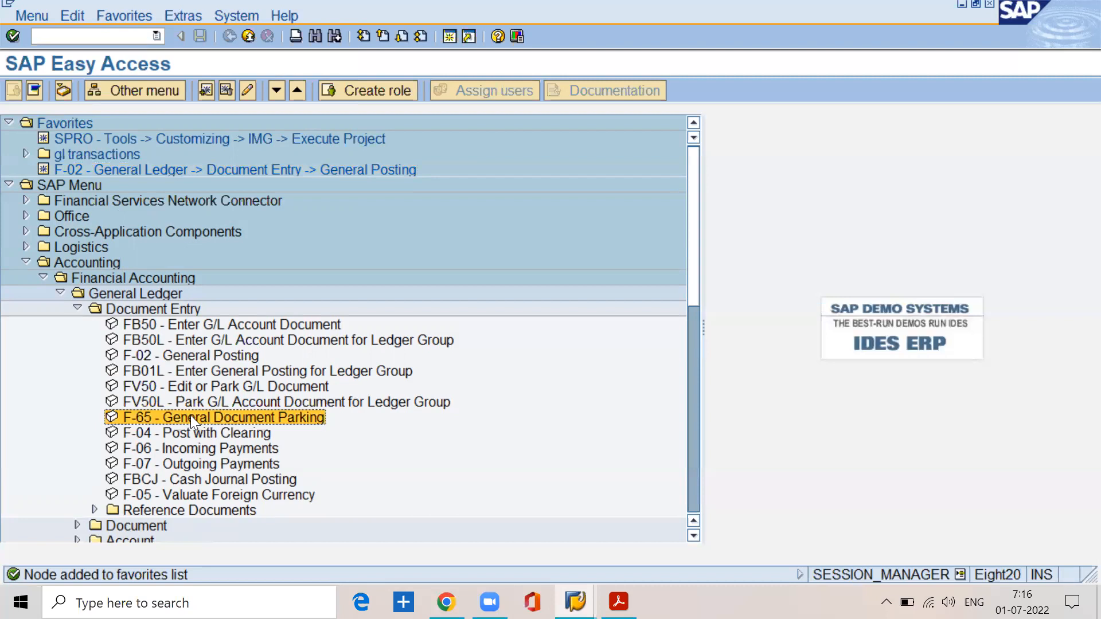
{"action": "left_click", "coordinate": [118, 17]}
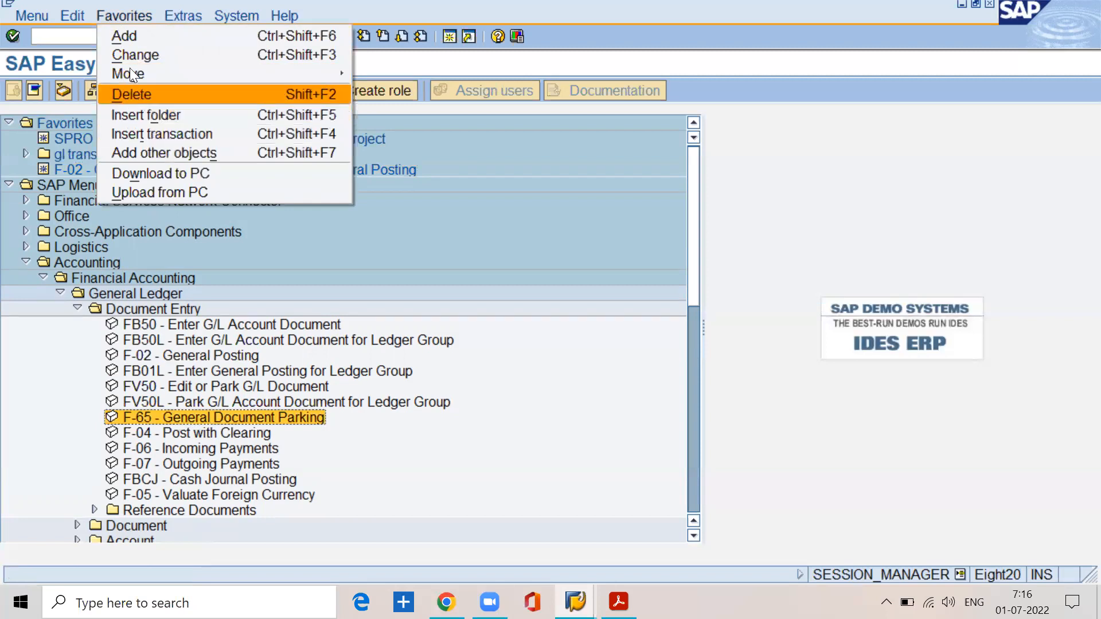
{"action": "left_click", "coordinate": [125, 41]}
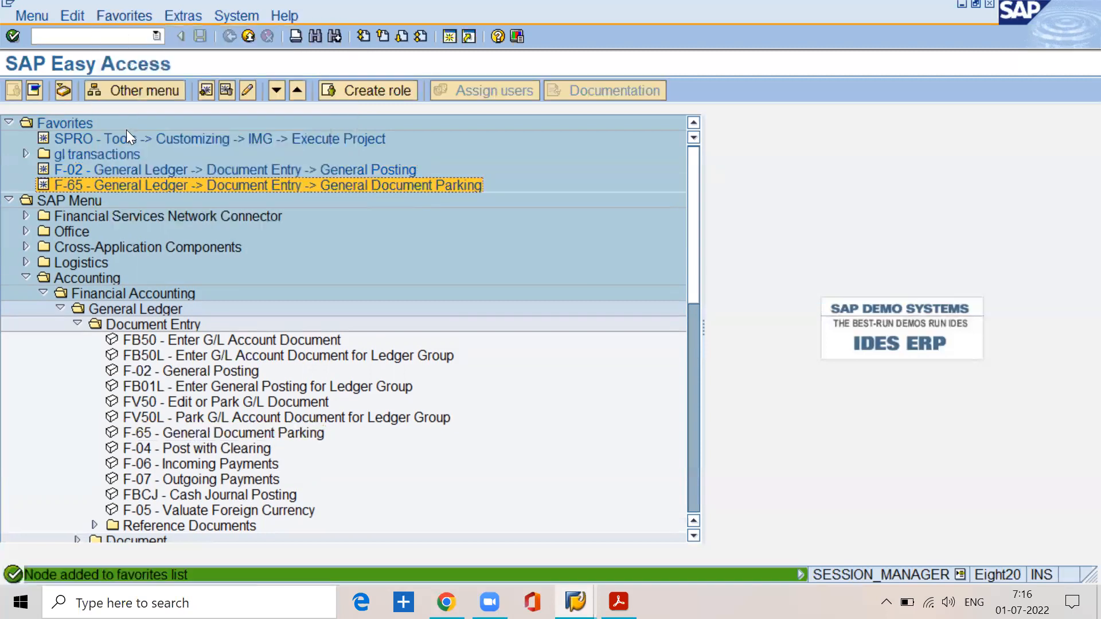
Step: Add F-07 - Outgoing Payments to the favorites and expand the gl transactions folder
{"action": "left_click", "coordinate": [117, 154]}
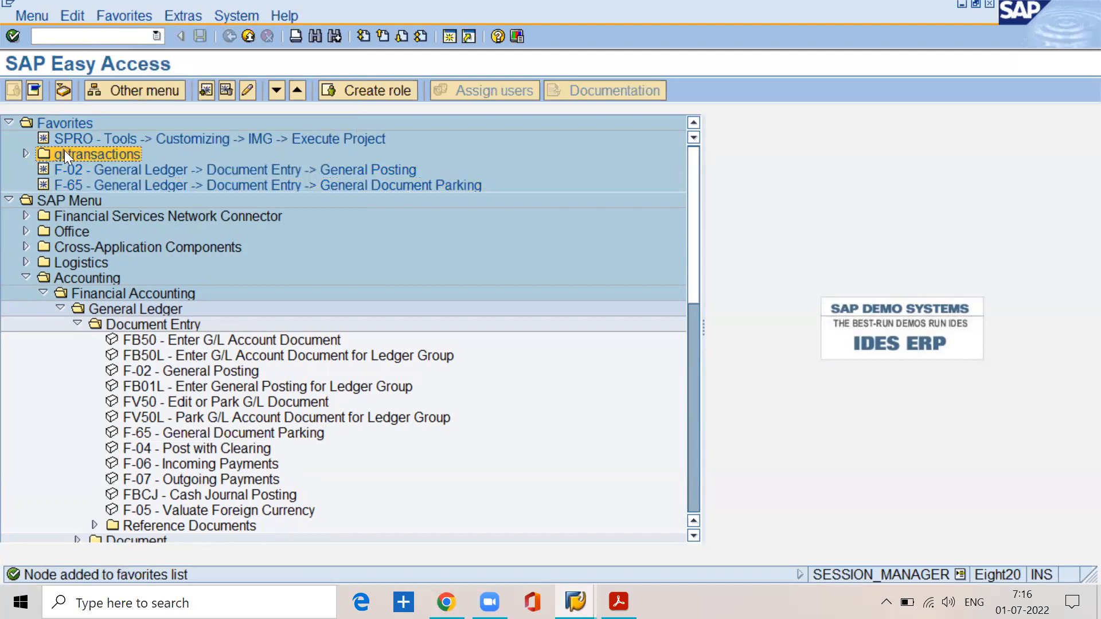
{"action": "left_click", "coordinate": [95, 175]}
{"action": "left_click", "coordinate": [98, 186]}
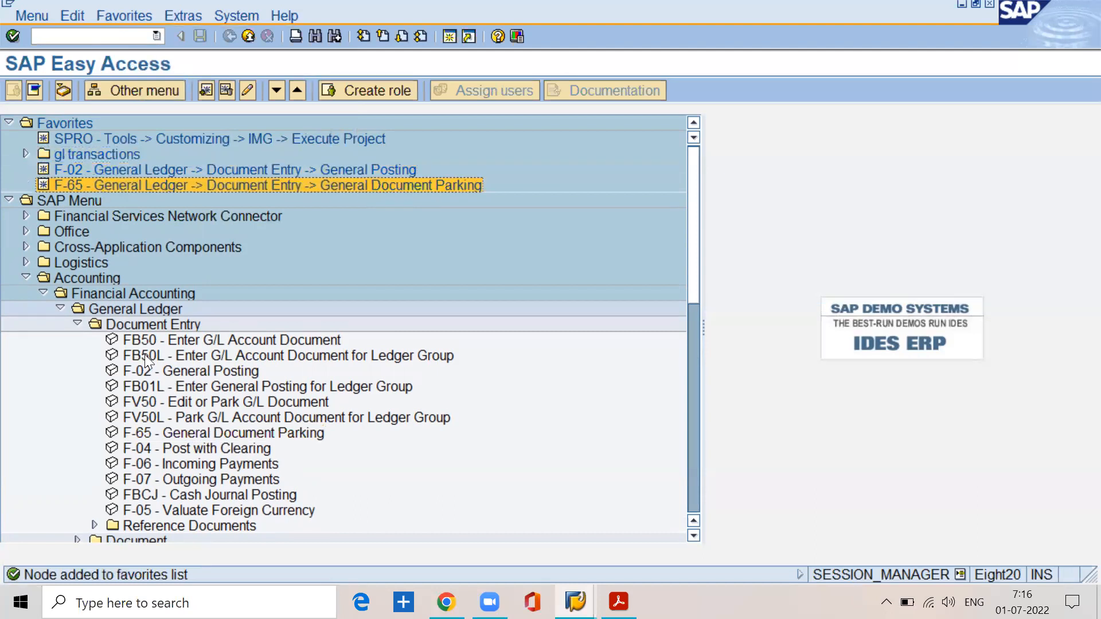
{"action": "left_click", "coordinate": [141, 476]}
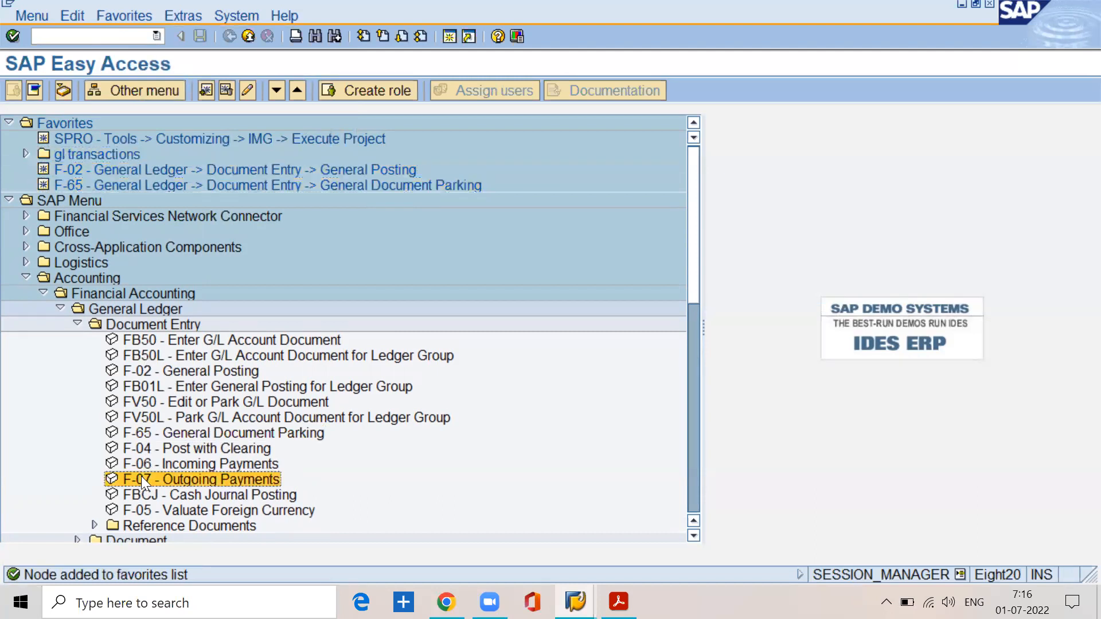
{"action": "left_click", "coordinate": [129, 15]}
{"action": "left_click", "coordinate": [134, 37]}
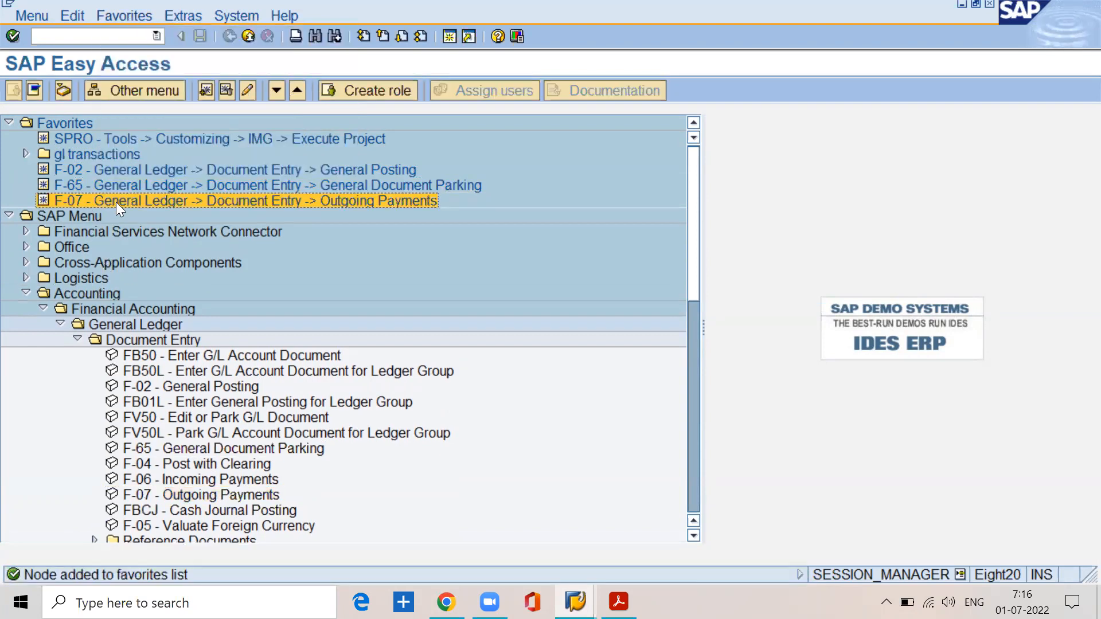
{"action": "left_click", "coordinate": [23, 154]}
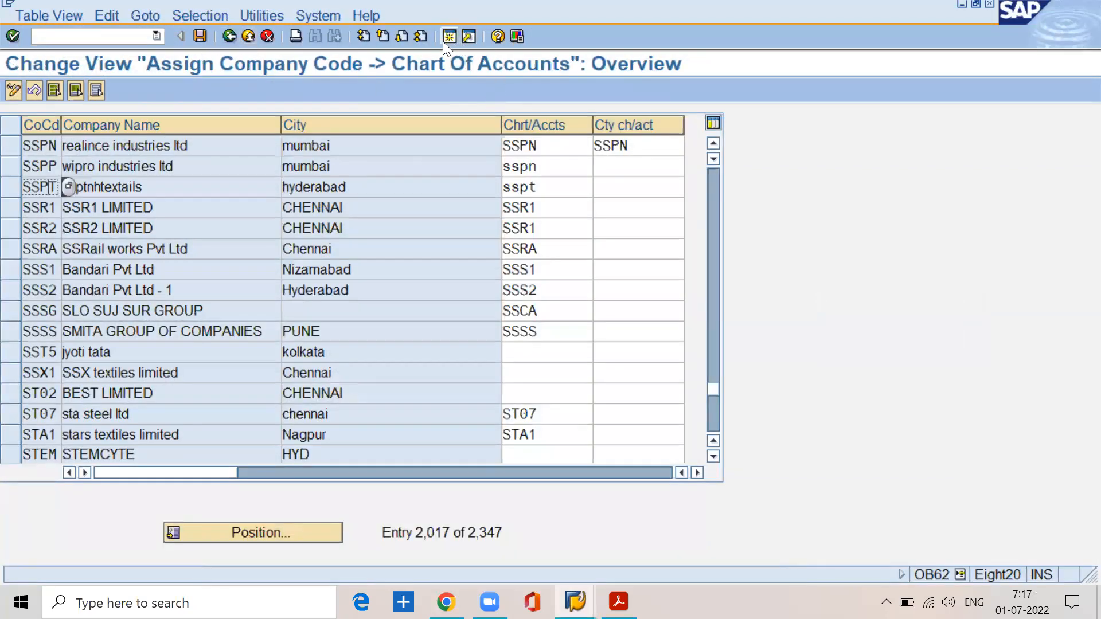
Step: Save the company code to chart of accounts assignment under customizing request EH7K908184 and return from the IMG to SAP Easy Access
{"action": "left_click", "coordinate": [229, 36]}
{"action": "left_click", "coordinate": [332, 327]}
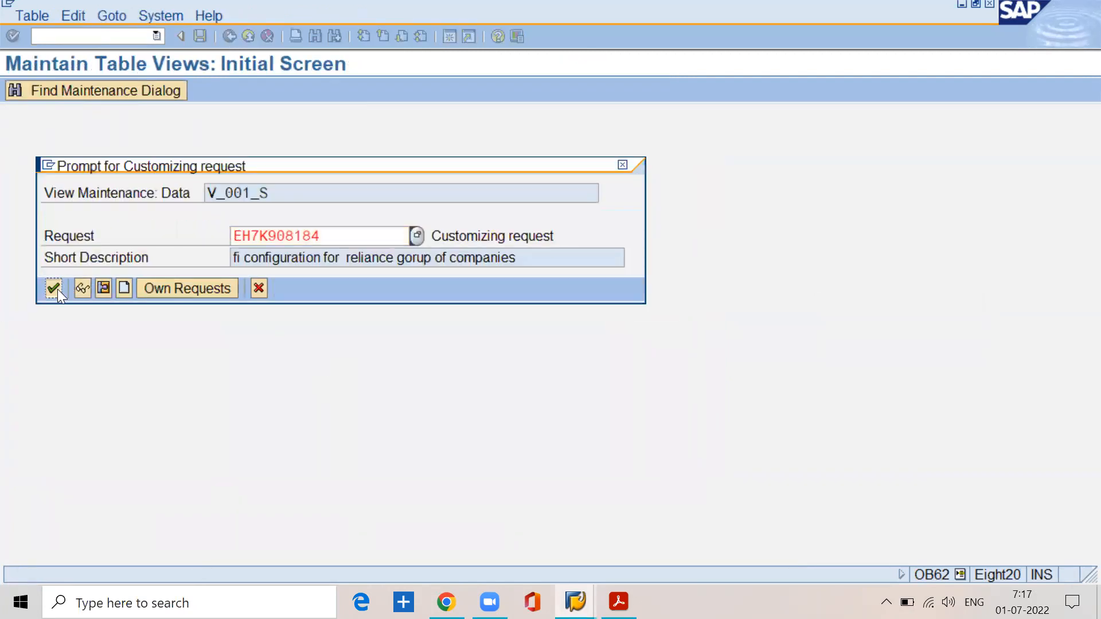
{"action": "left_click", "coordinate": [53, 289]}
{"action": "scroll", "coordinate": [205, 171], "scroll_direction": "up", "scroll_amount": 1}
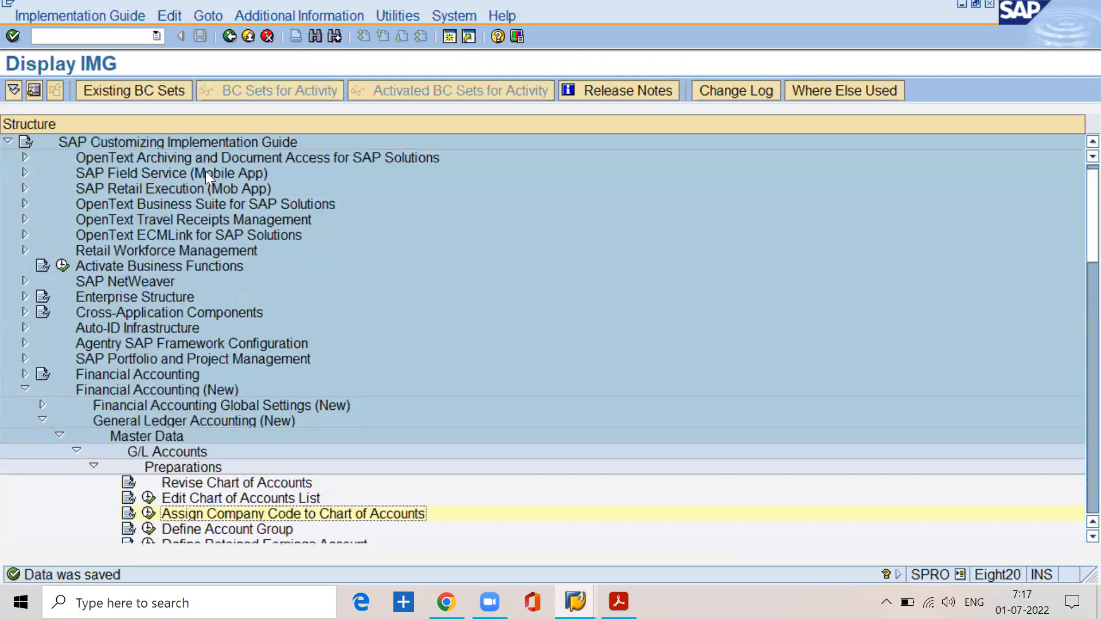
{"action": "left_click", "coordinate": [228, 35]}
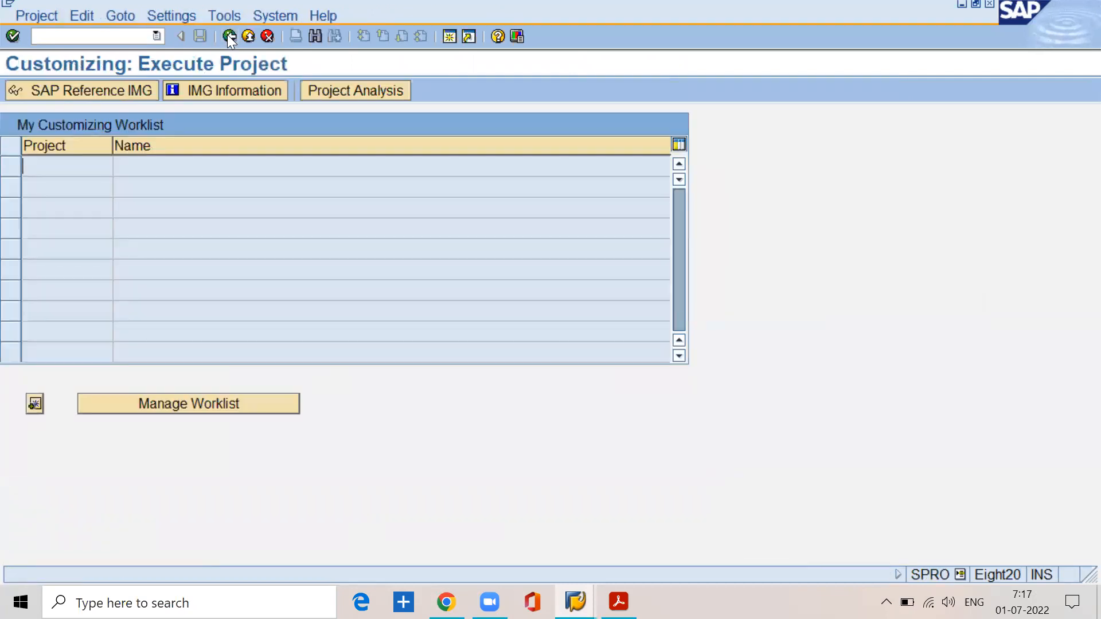
{"action": "left_click", "coordinate": [228, 36]}
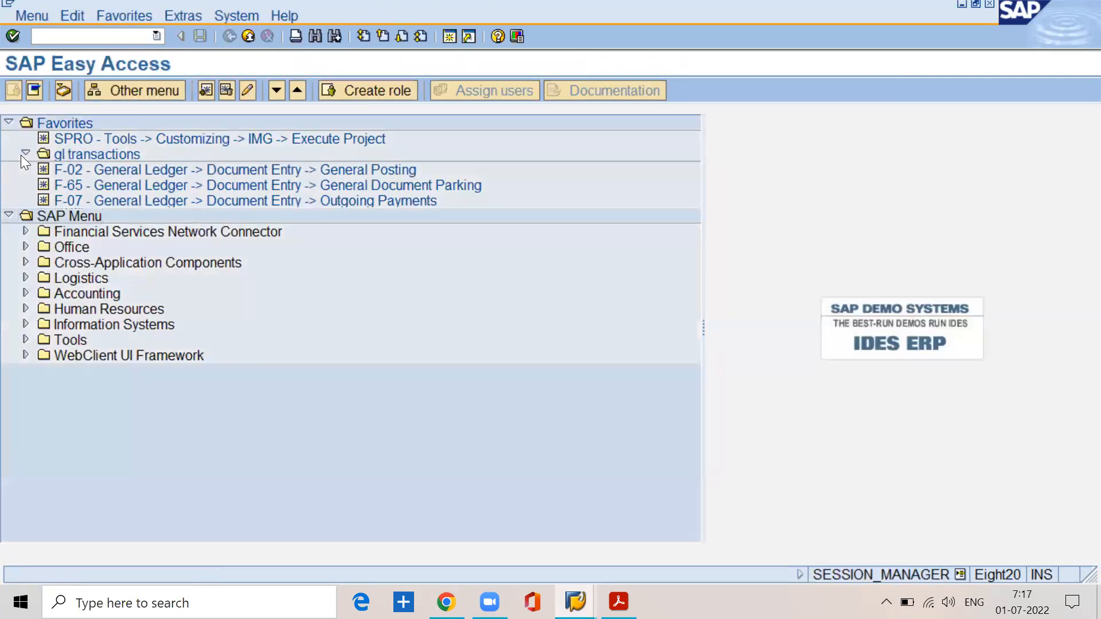
Step: Collapse the gl transactions folder, then open General Posting from the F-02 favorite and exit it again
{"action": "left_click", "coordinate": [26, 153]}
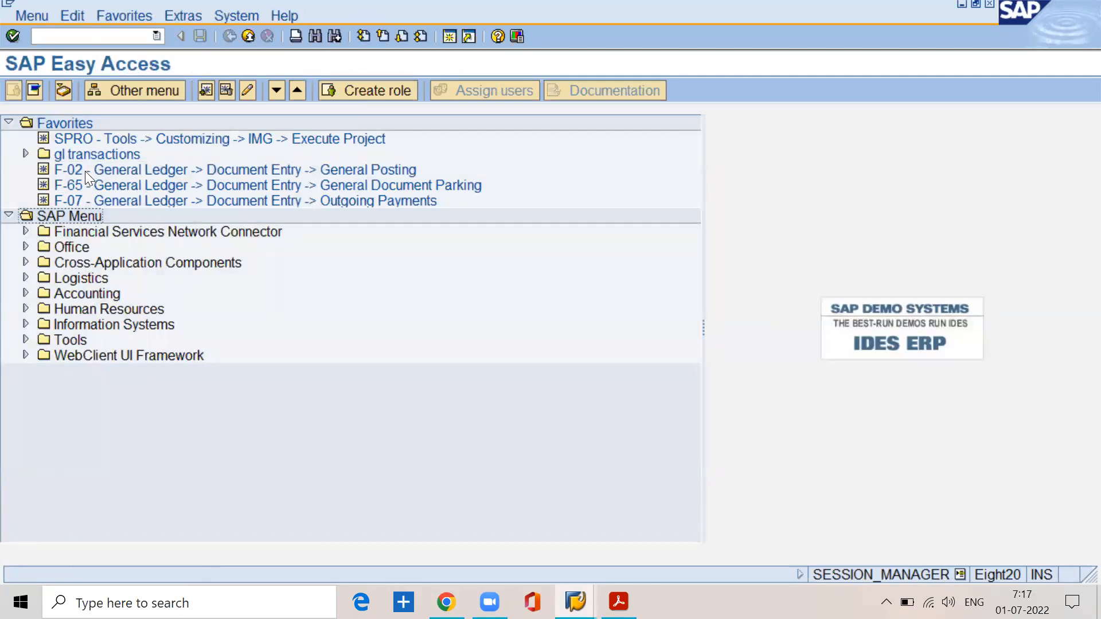
{"action": "double_click", "coordinate": [124, 172]}
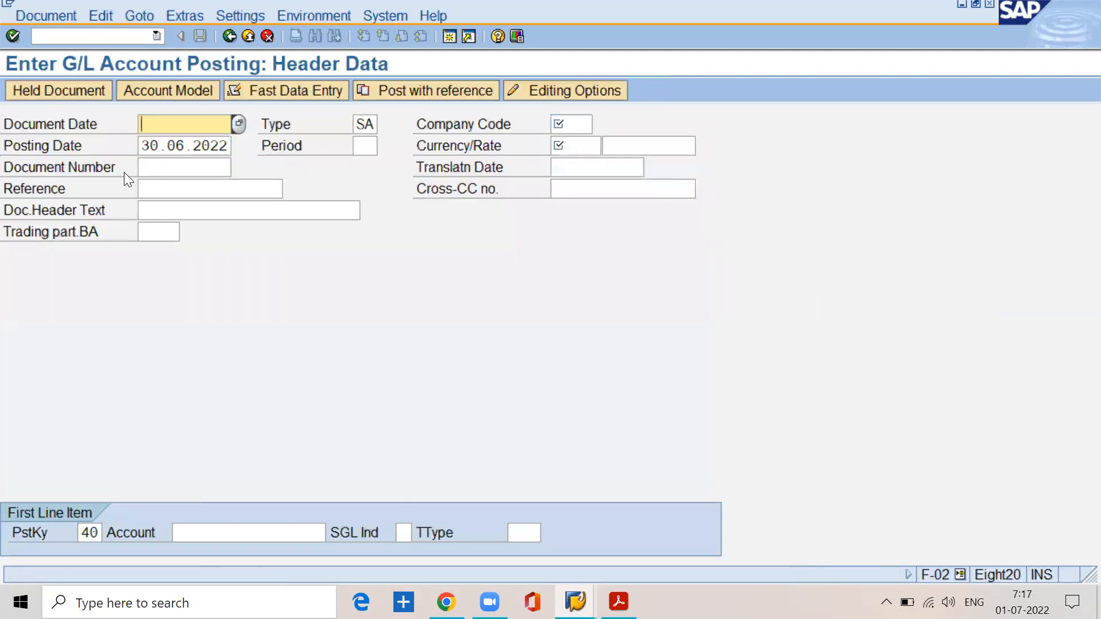
{"action": "left_click", "coordinate": [231, 37]}
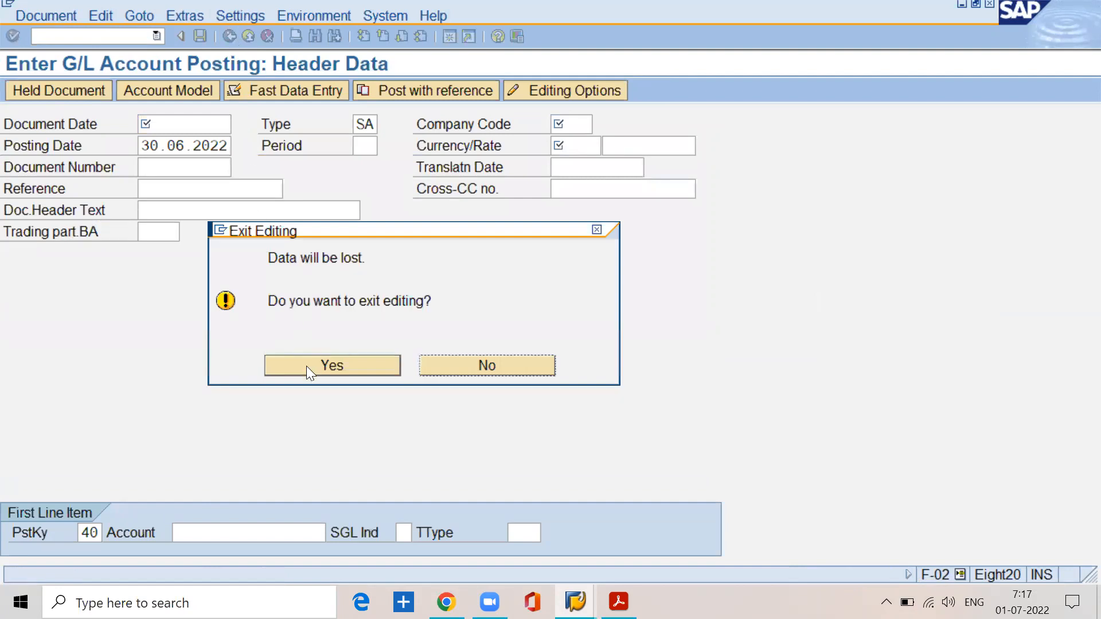
{"action": "left_click", "coordinate": [306, 366]}
Step: Log off from the SAP system, minimize the BASIC SETTINGS.pdf document and close SAP Logon
{"action": "left_click", "coordinate": [246, 36]}
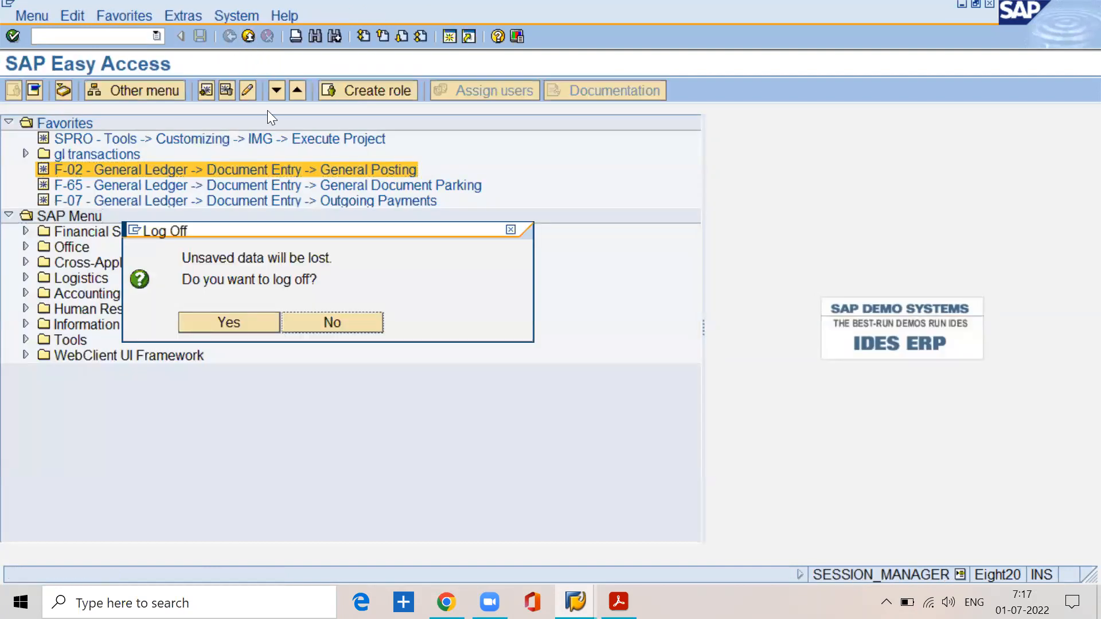
{"action": "left_click", "coordinate": [229, 322]}
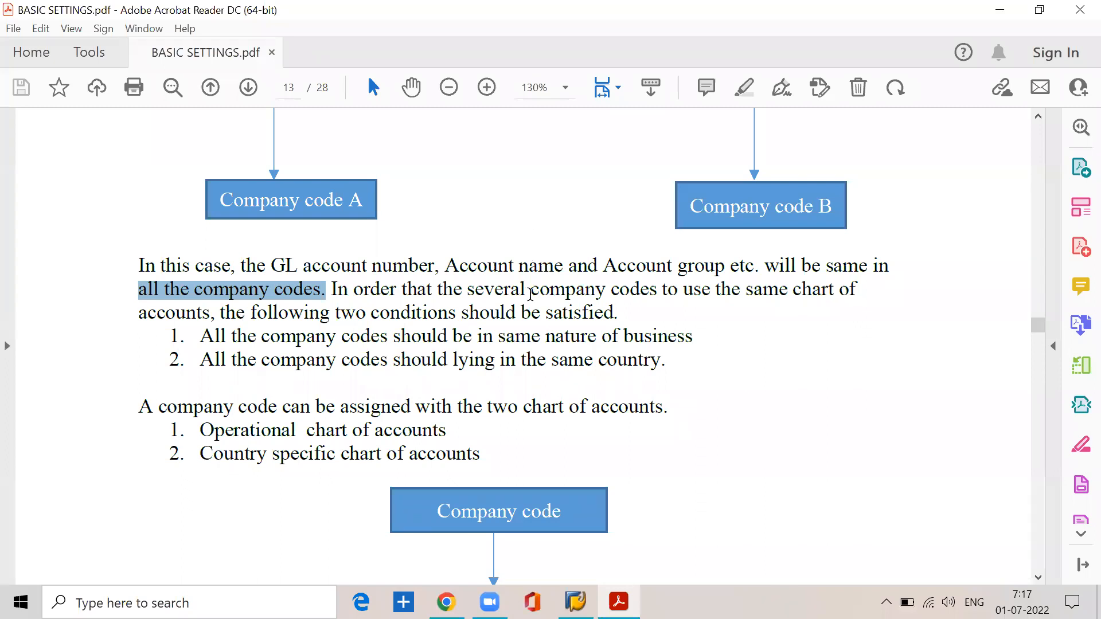
{"action": "mouse_move", "coordinate": [618, 602]}
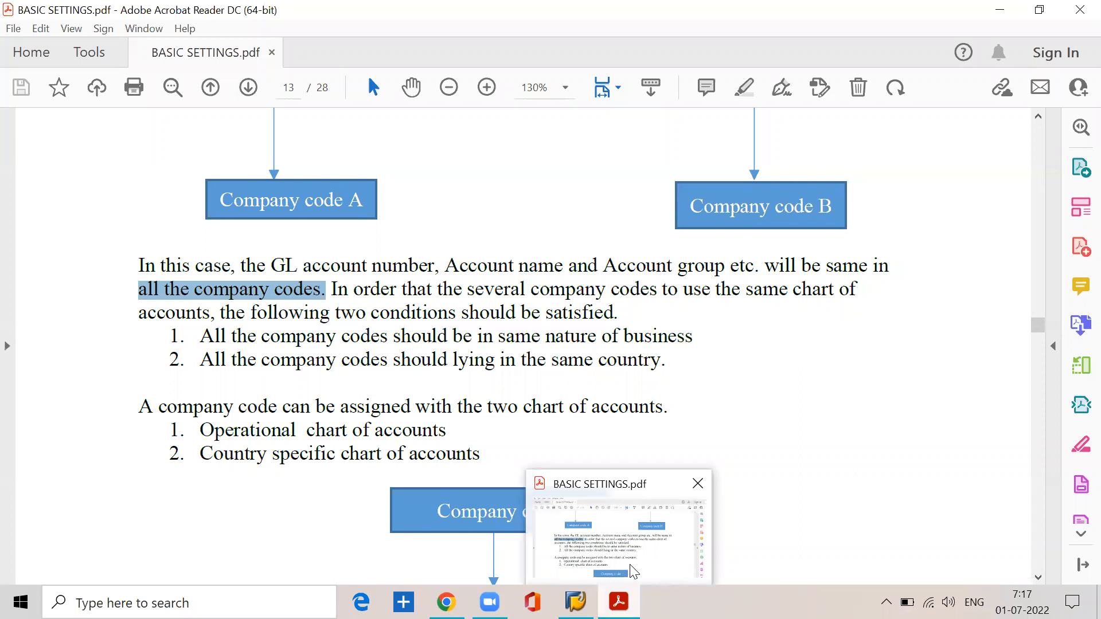
{"action": "left_click", "coordinate": [996, 12]}
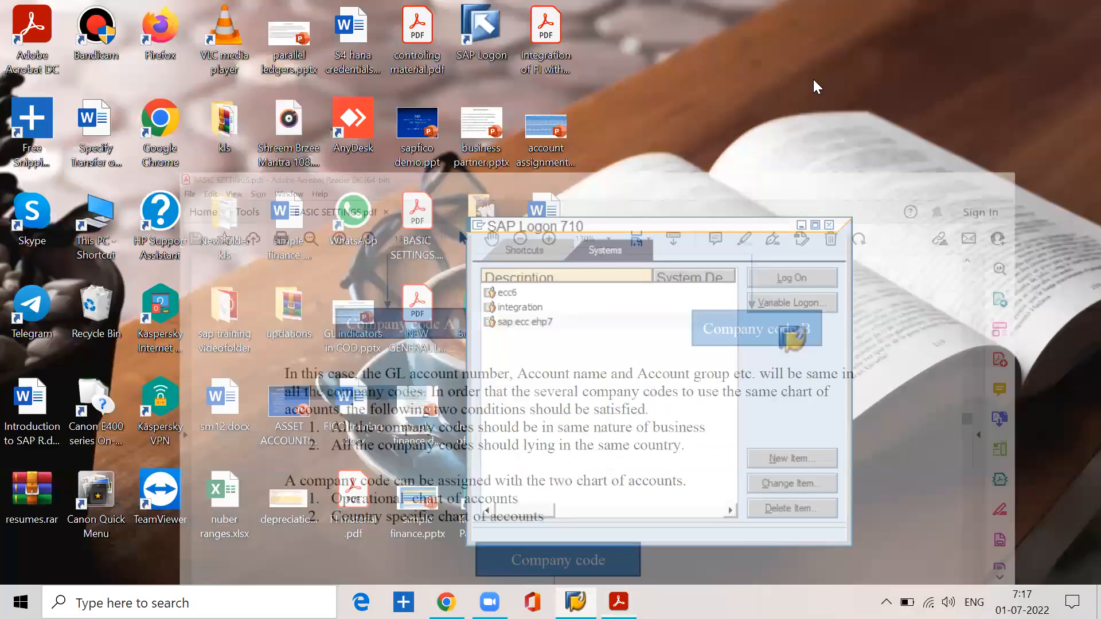
{"action": "left_click", "coordinate": [575, 600]}
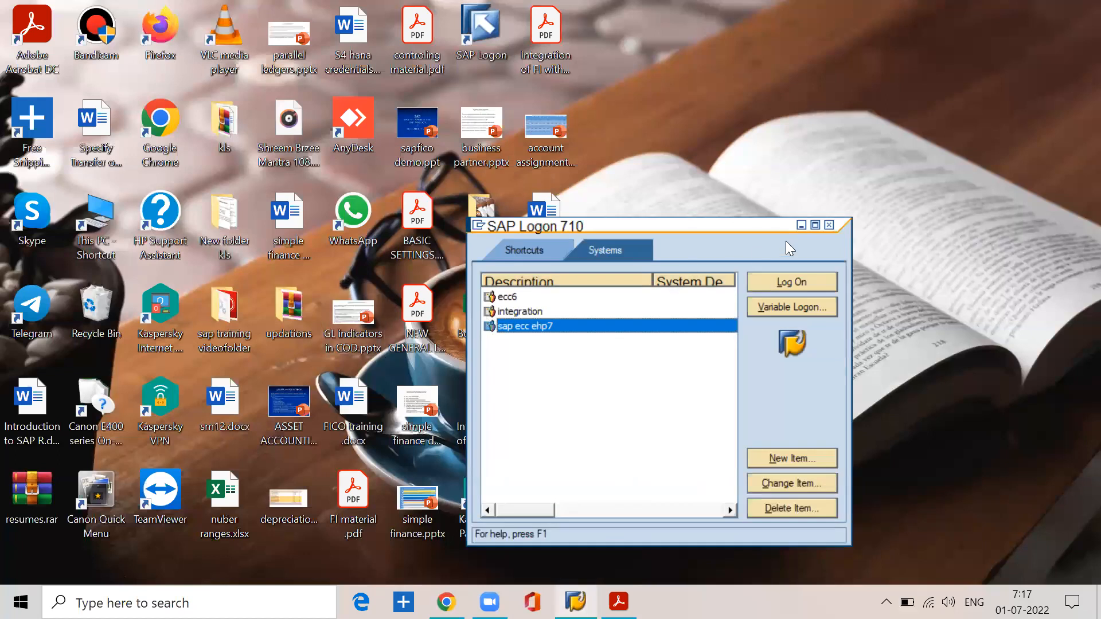
{"action": "left_click", "coordinate": [832, 226]}
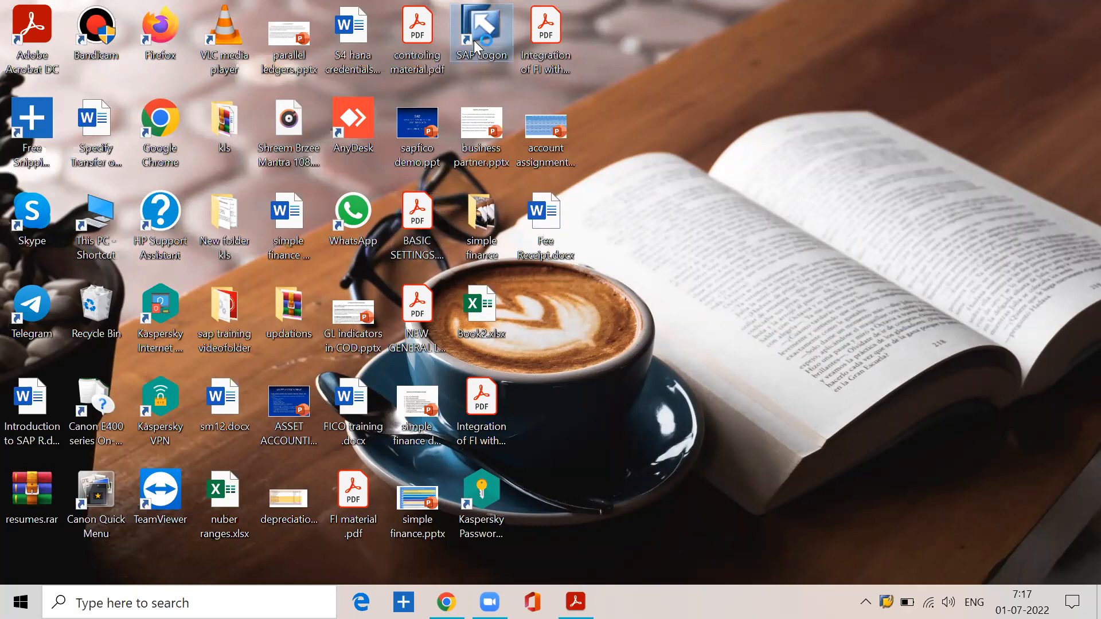
Step: Start a logon to the sap ecc ehp7 system from SAP Logon and submit the user name and account password
{"action": "left_click", "coordinate": [568, 324]}
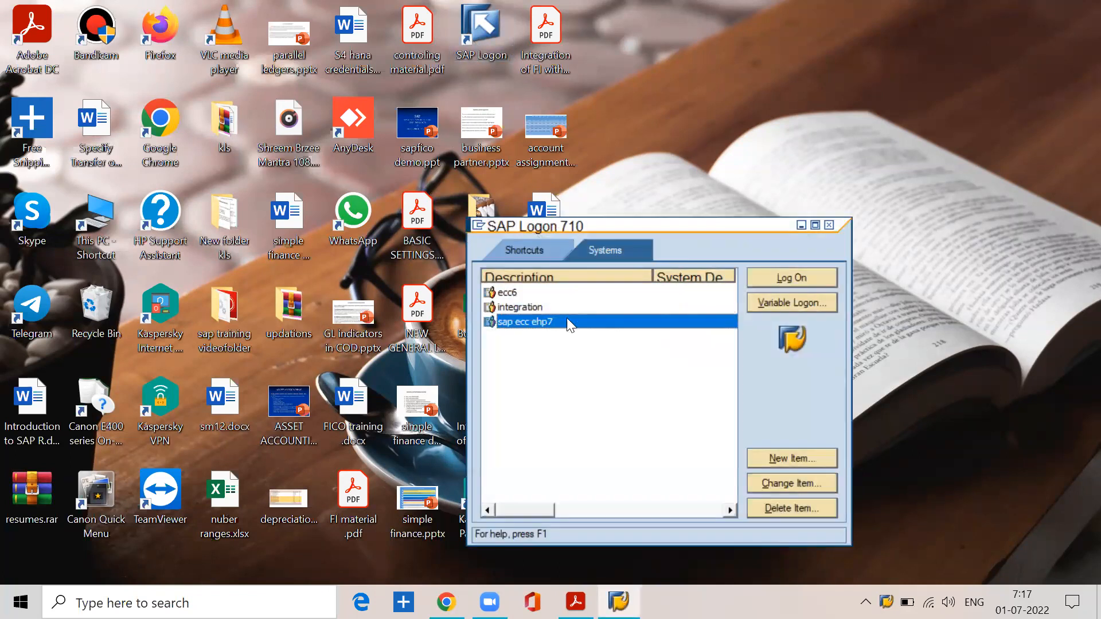
{"action": "left_click", "coordinate": [782, 278]}
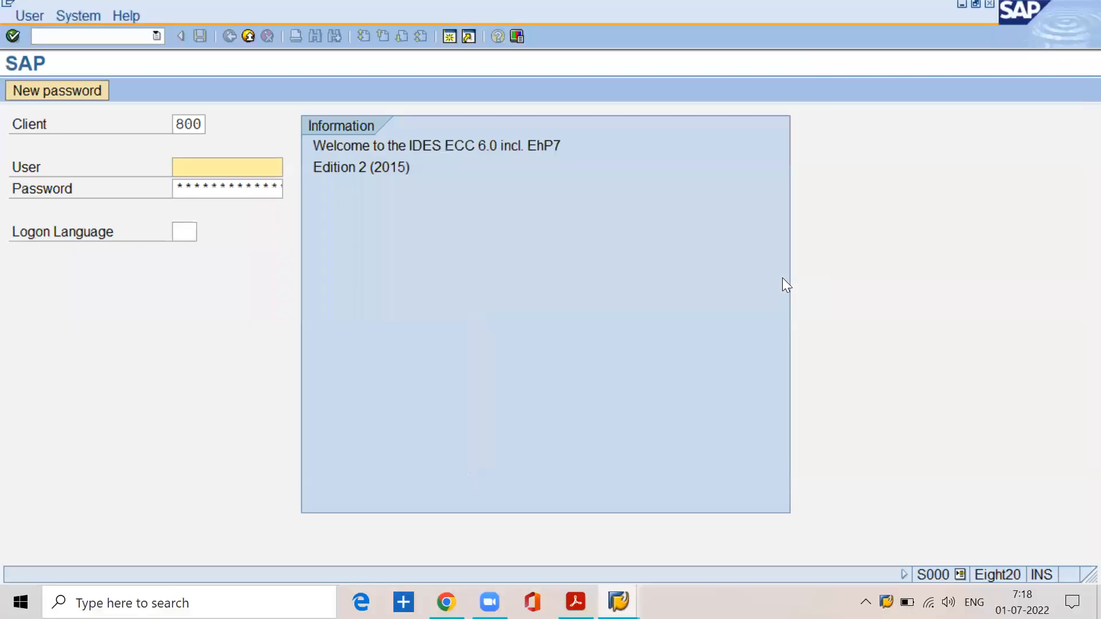
{"action": "type", "text": "lakshman"}
{"action": "key", "text": "Tab"}
{"action": "type", "text": "********"}
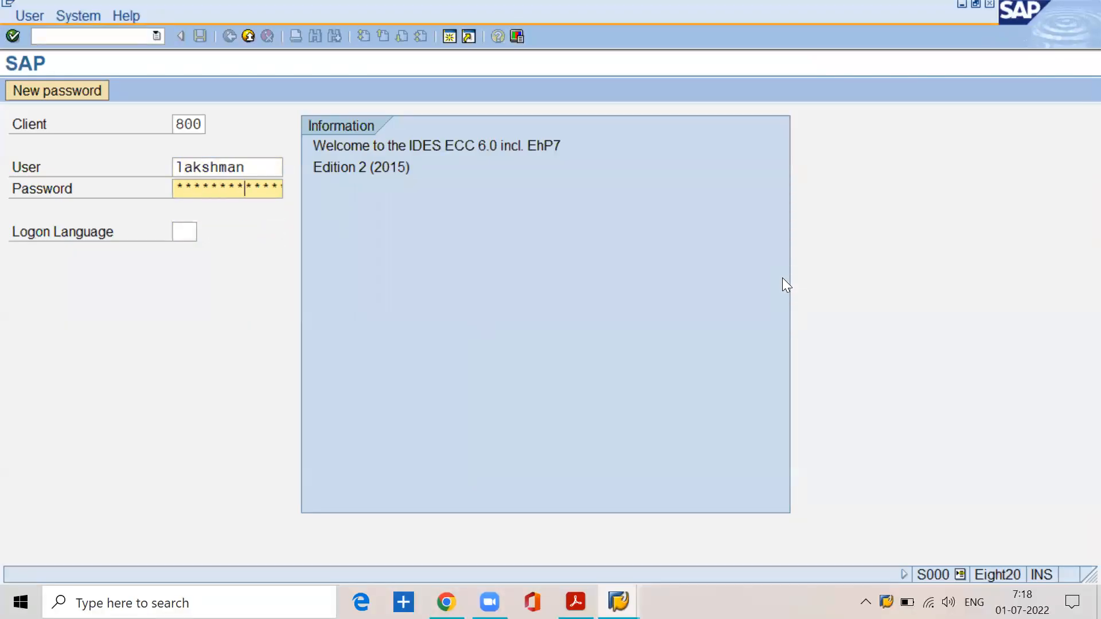
{"action": "key", "text": "Return"}
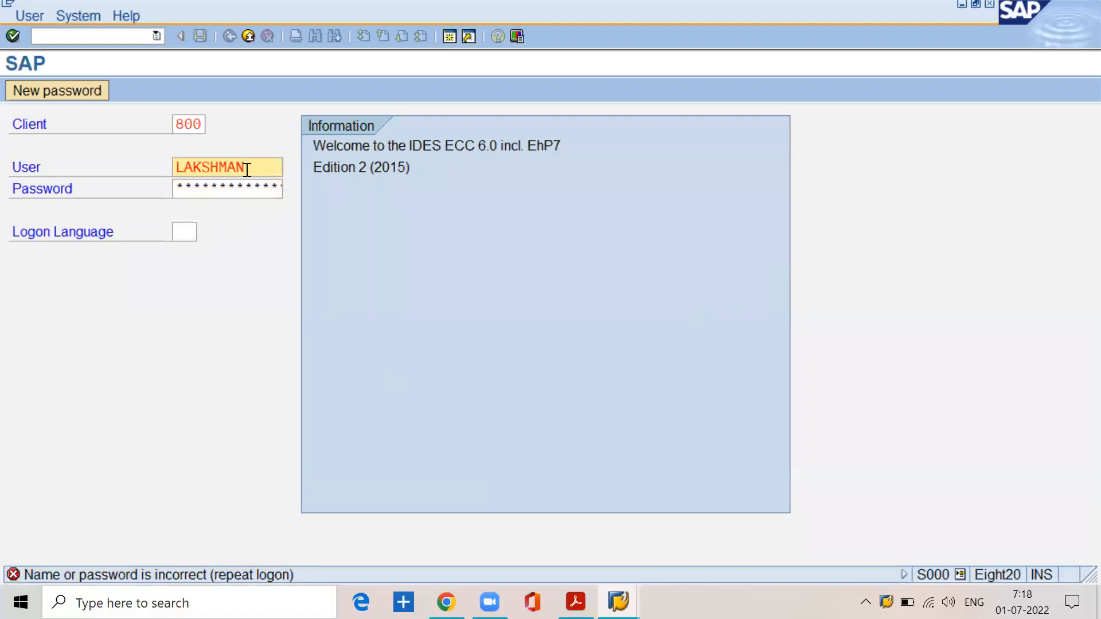
Step: Re-enter the account password and complete the logon to SAP Easy Access
{"action": "left_click", "coordinate": [251, 186]}
{"action": "type", "text": "**"}
{"action": "key", "text": "BackSpace"}
{"action": "type", "text": "****"}
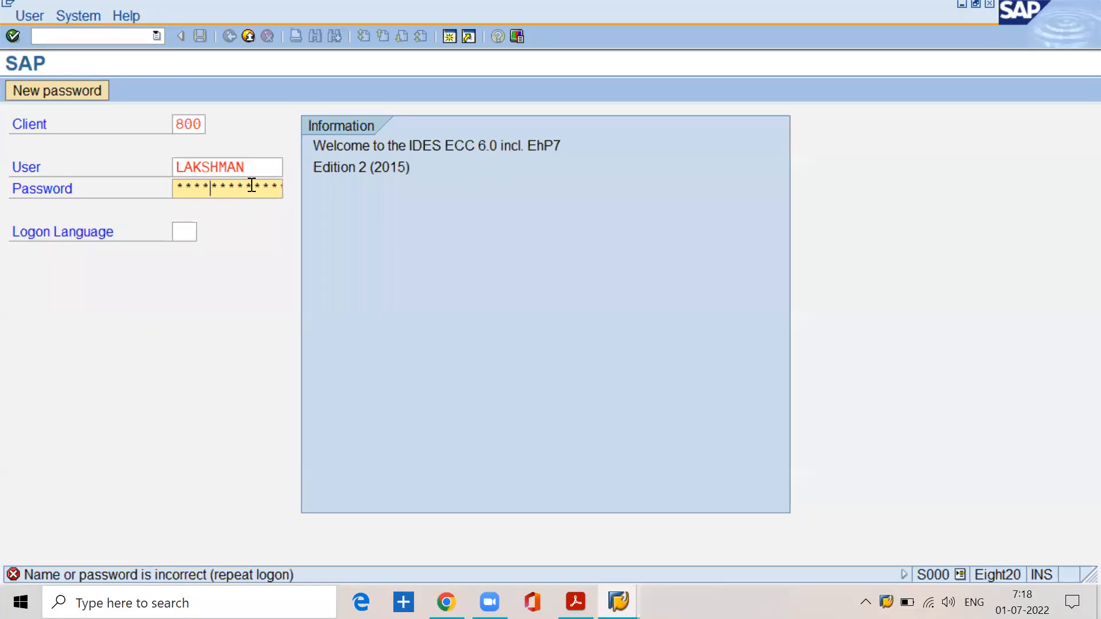
{"action": "type", "text": "***"}
{"action": "key", "text": "Return"}
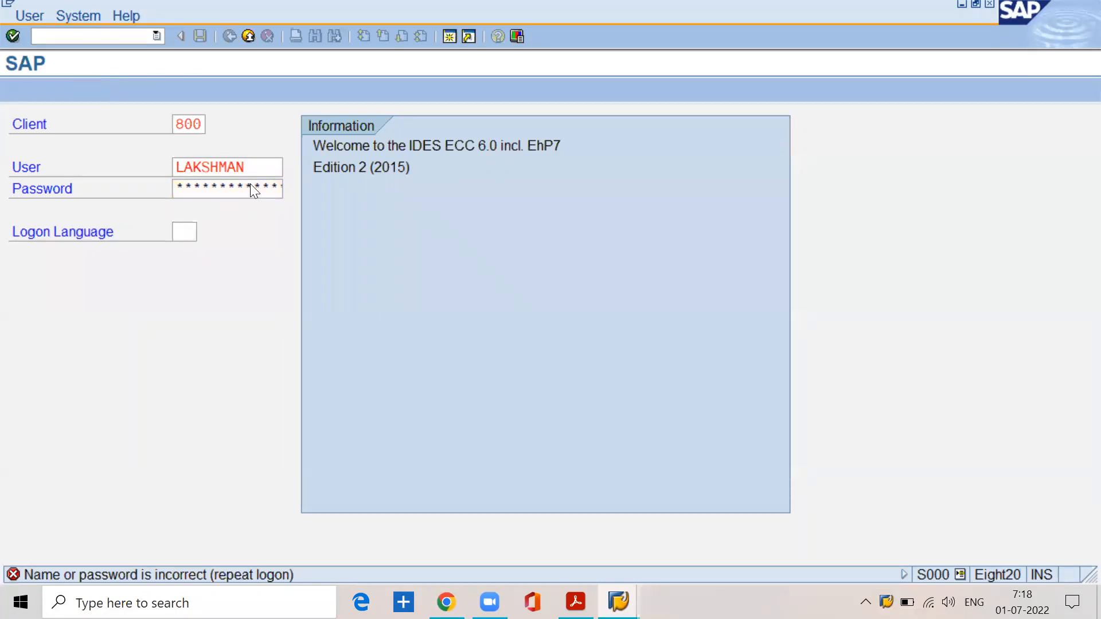
{"action": "left_click", "coordinate": [105, 524]}
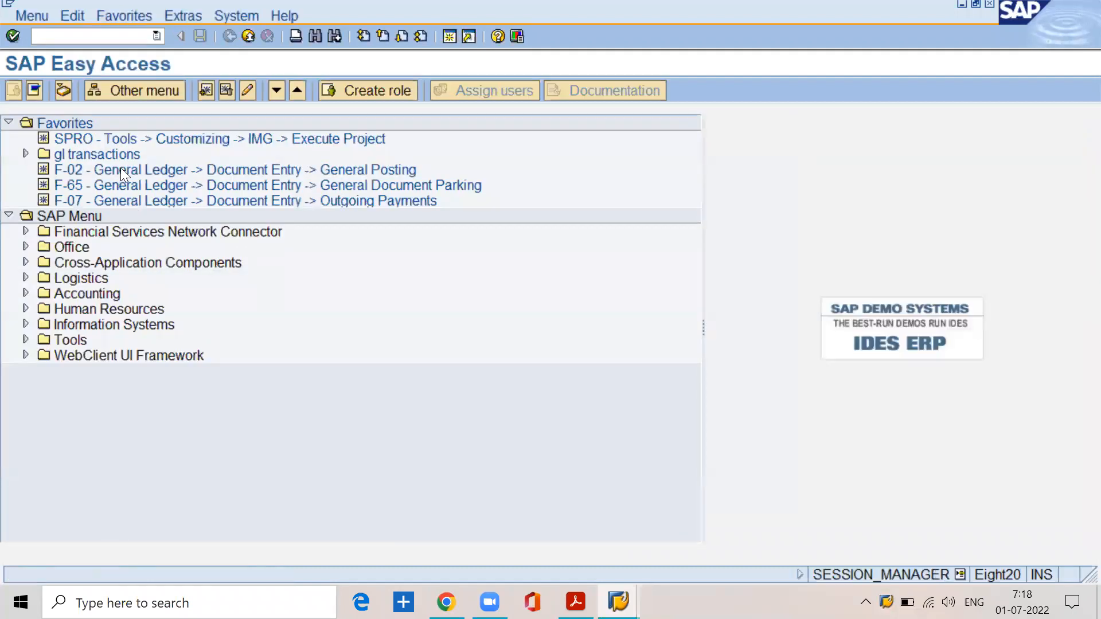
Step: Delete the F-02, F-65 and F-07 entries located outside the gl transactions folder from the favorites
{"action": "left_click", "coordinate": [119, 169]}
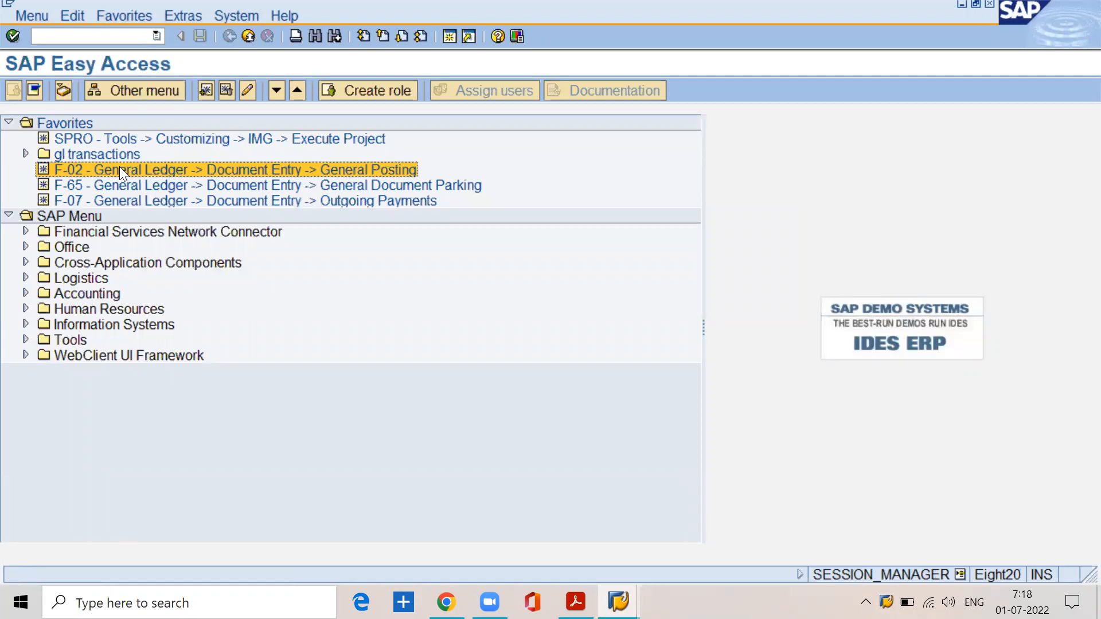
{"action": "left_click", "coordinate": [108, 15]}
{"action": "left_click", "coordinate": [128, 90]}
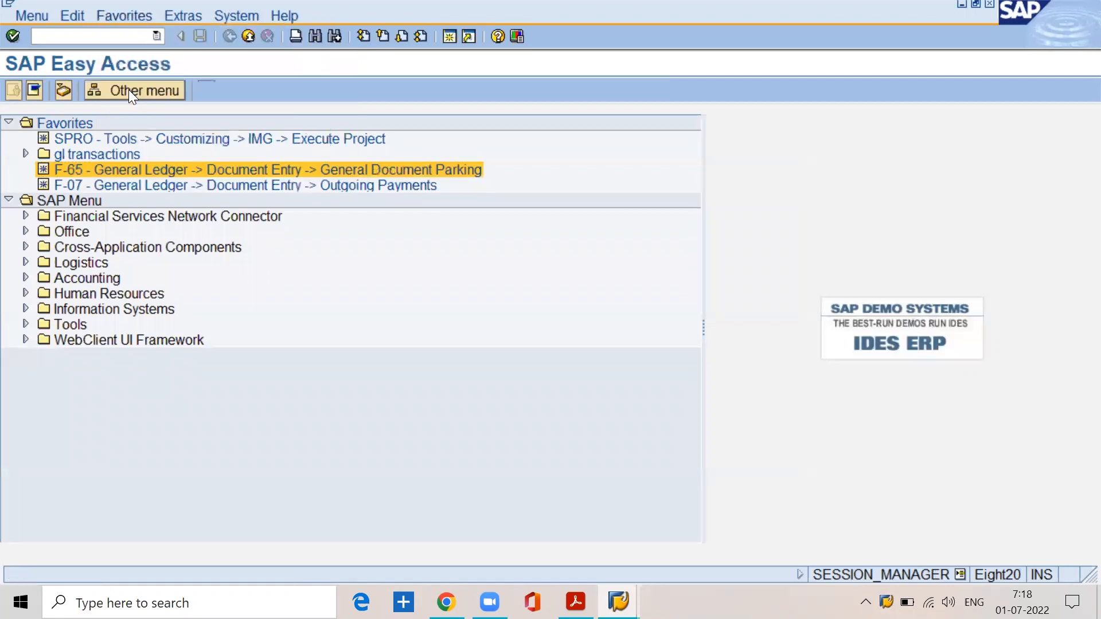
{"action": "left_click", "coordinate": [109, 15]}
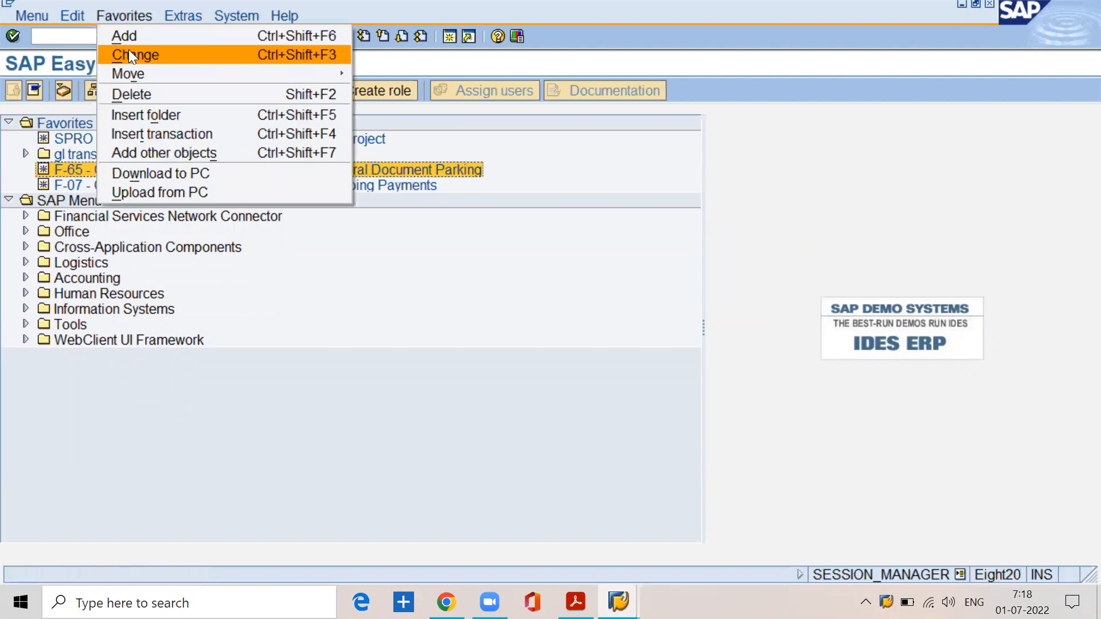
{"action": "left_click", "coordinate": [142, 95]}
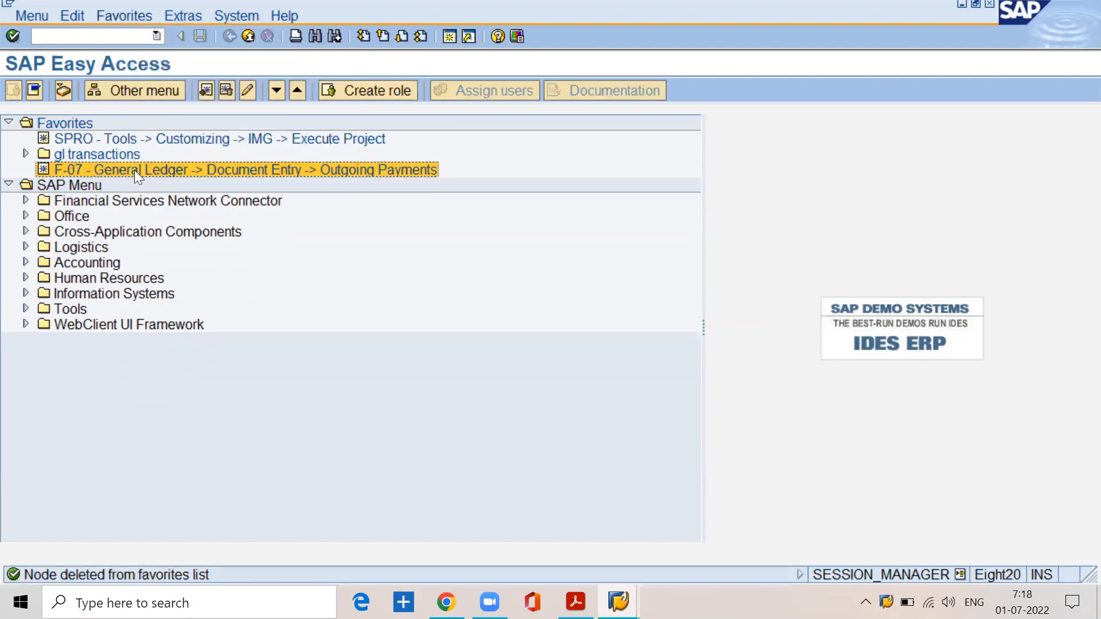
{"action": "left_click", "coordinate": [115, 14]}
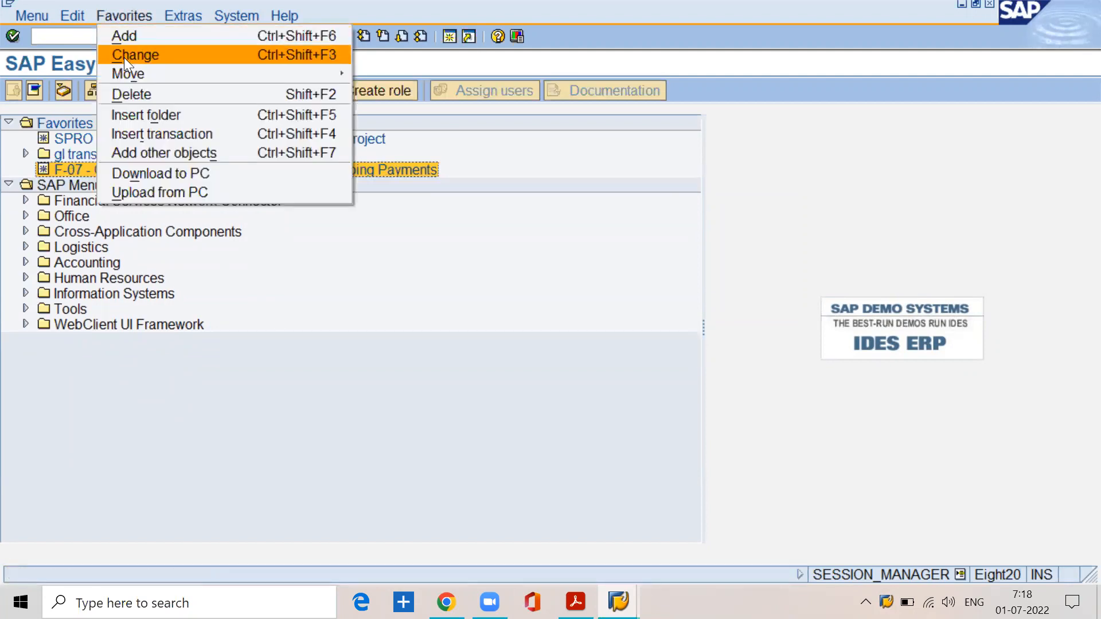
{"action": "left_click", "coordinate": [136, 92]}
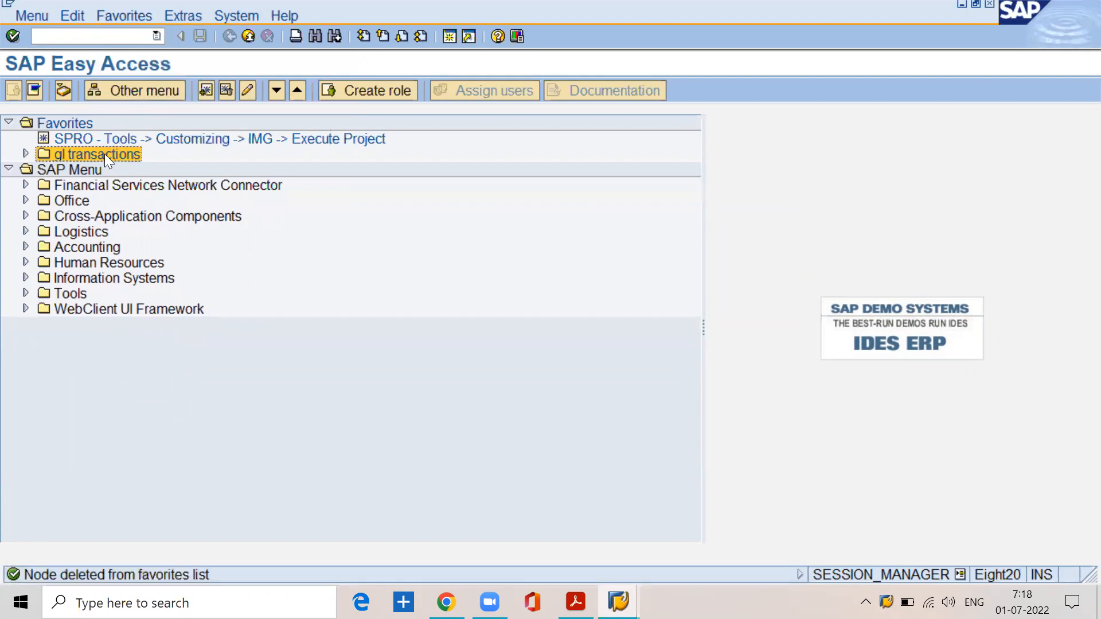
Step: Delete the gl transactions folder from the favorites
{"action": "left_click", "coordinate": [127, 15]}
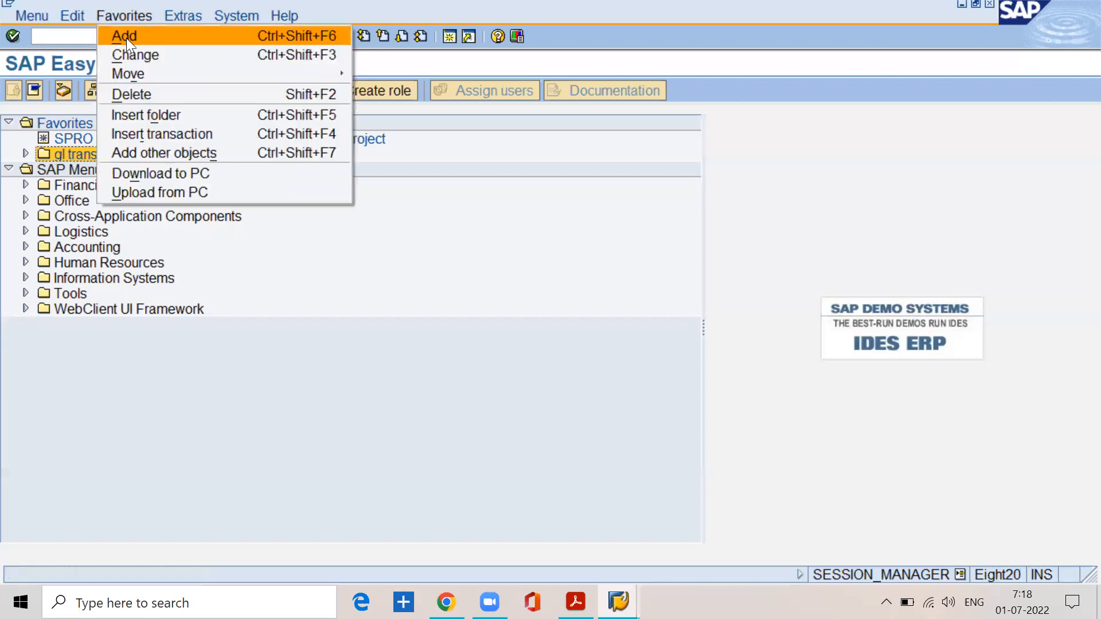
{"action": "left_click", "coordinate": [135, 94]}
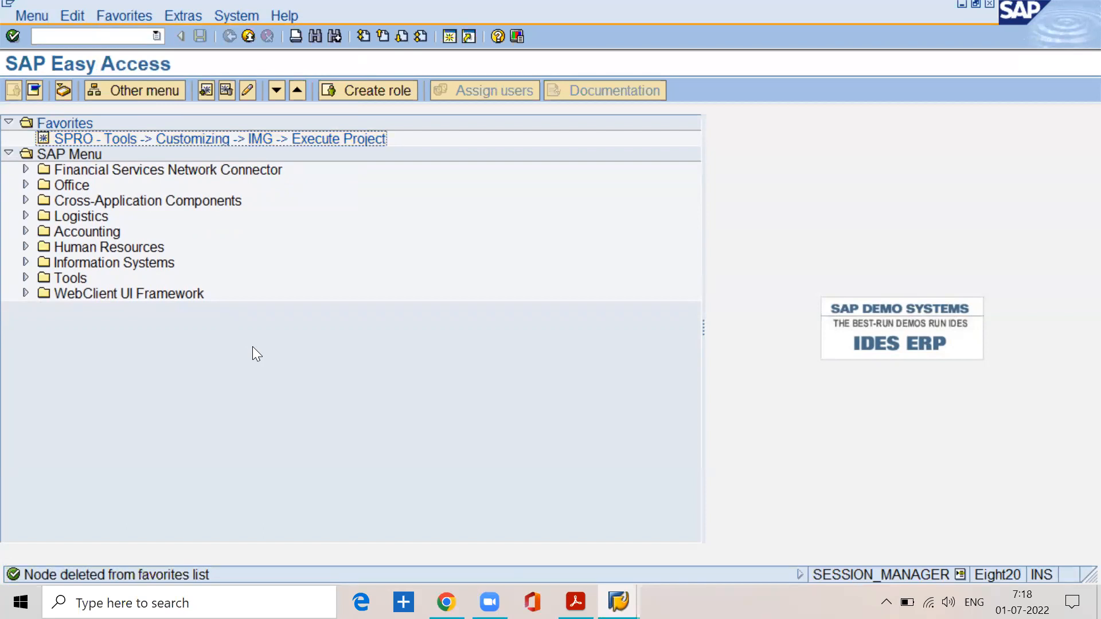
Step: Switch to BASIC SETTINGS.pdf, review the steps from OB62 through Step3.4 on the retained earnings account, and minimize the document
{"action": "left_click", "coordinate": [575, 602]}
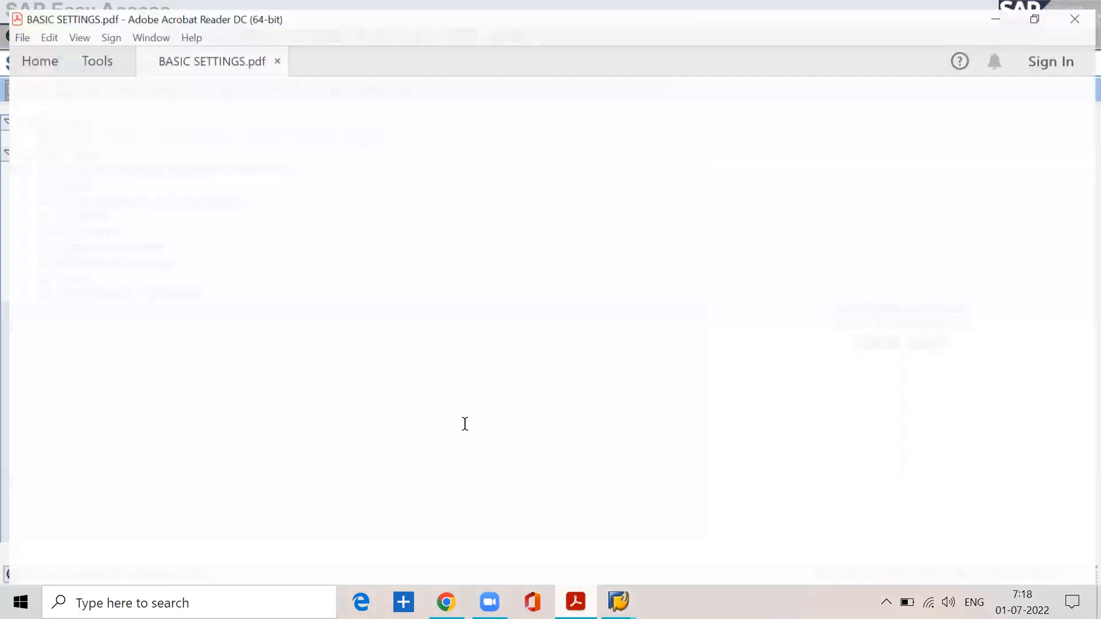
{"action": "scroll", "coordinate": [372, 410], "scroll_direction": "down", "scroll_amount": 3}
{"action": "scroll", "coordinate": [318, 384], "scroll_direction": "down", "scroll_amount": 20}
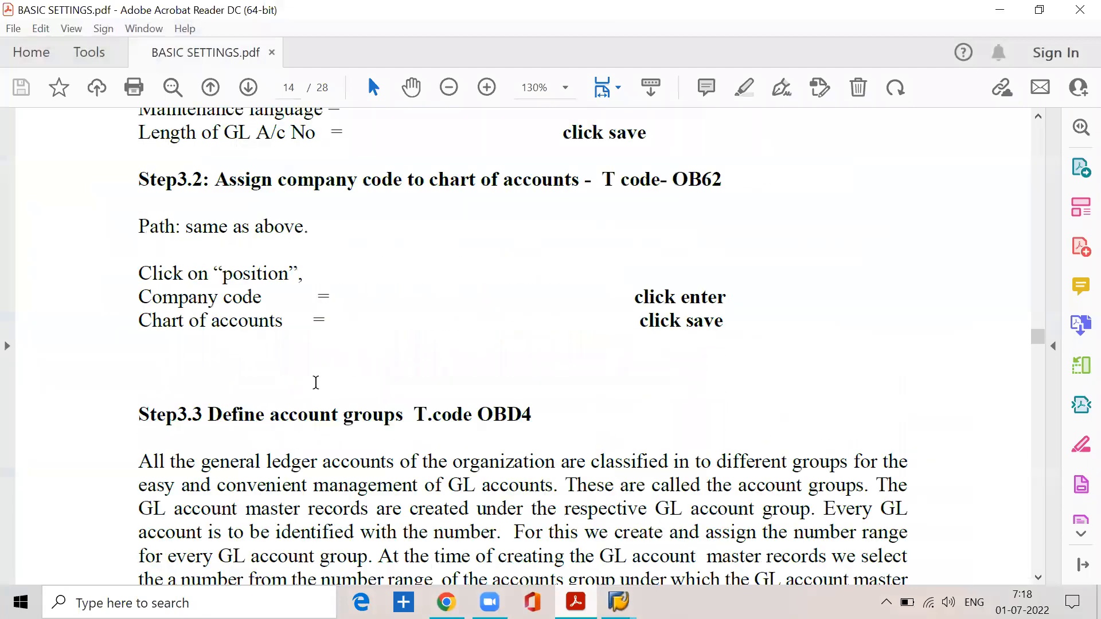
{"action": "scroll", "coordinate": [318, 384], "scroll_direction": "down", "scroll_amount": 18}
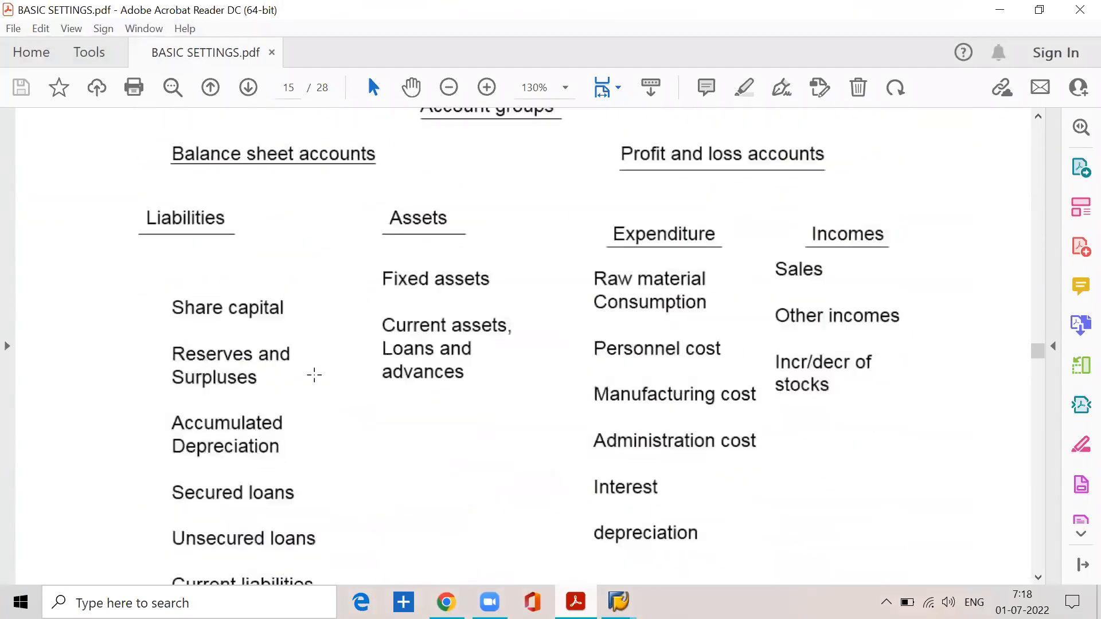
{"action": "scroll", "coordinate": [313, 375], "scroll_direction": "down", "scroll_amount": 20}
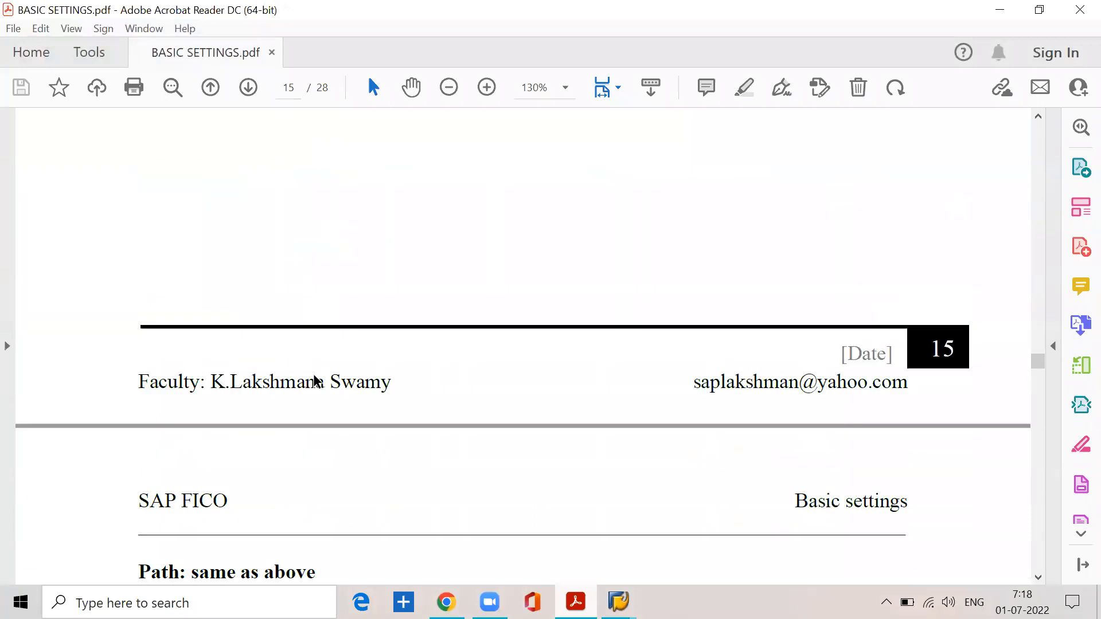
{"action": "scroll", "coordinate": [313, 372], "scroll_direction": "down", "scroll_amount": 10}
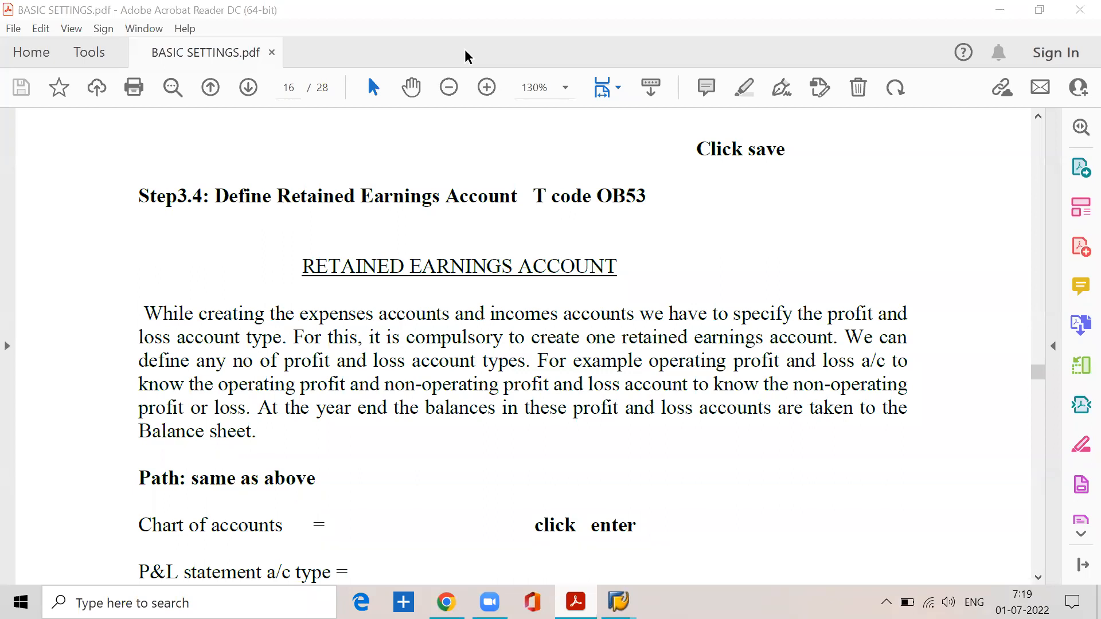
{"action": "left_click", "coordinate": [999, 9]}
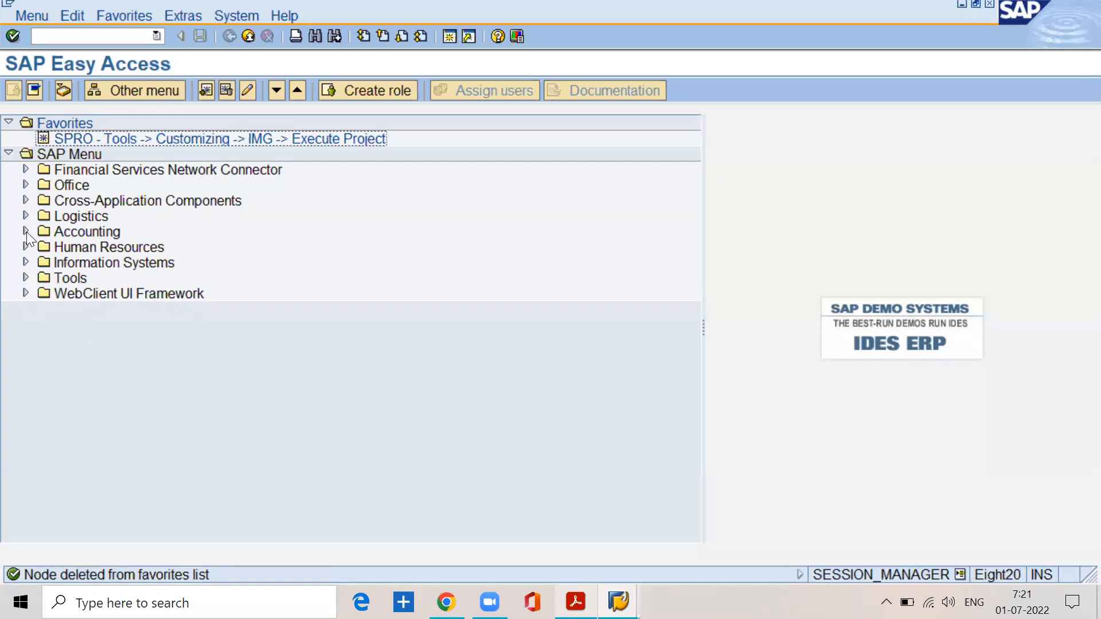
Step: Turn off Display Technical Names in the SAP Easy Access settings
{"action": "left_click", "coordinate": [192, 17]}
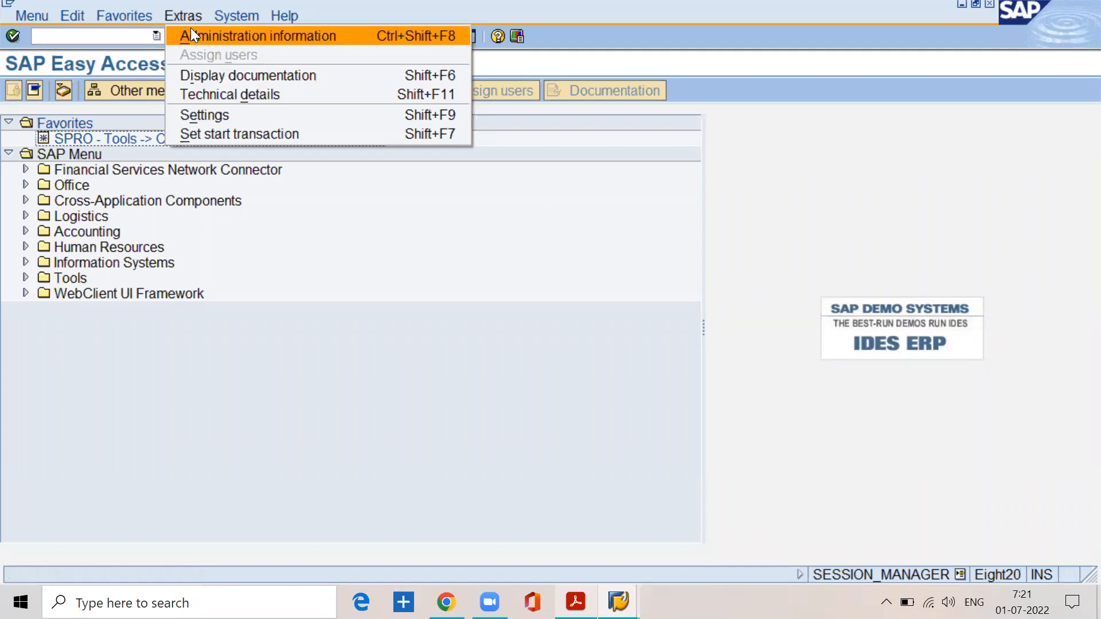
{"action": "left_click", "coordinate": [206, 114]}
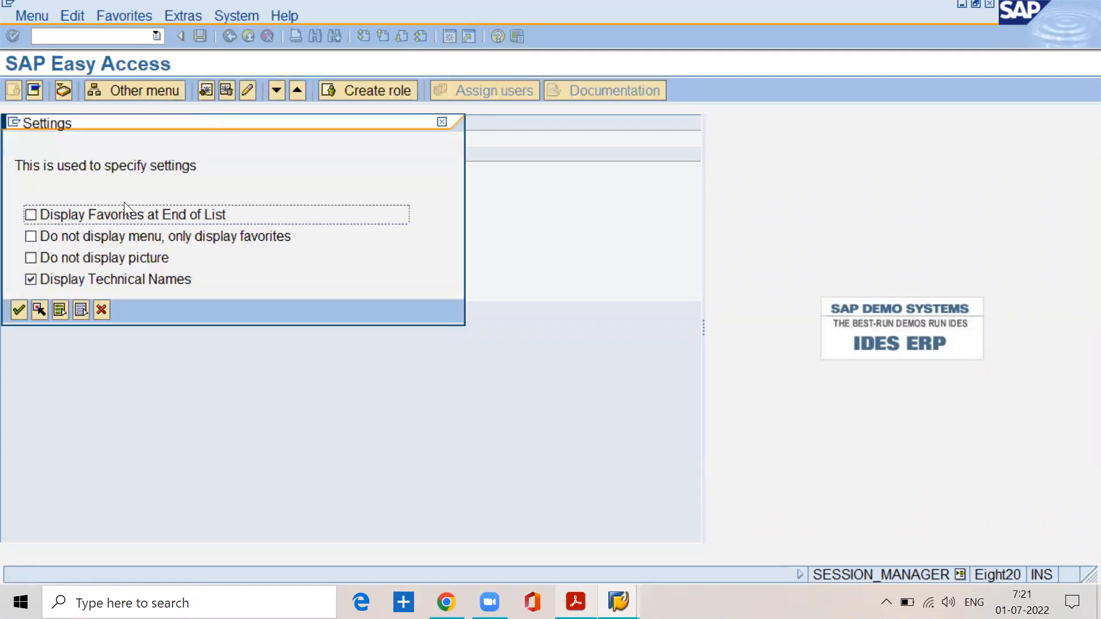
{"action": "left_click", "coordinate": [29, 281]}
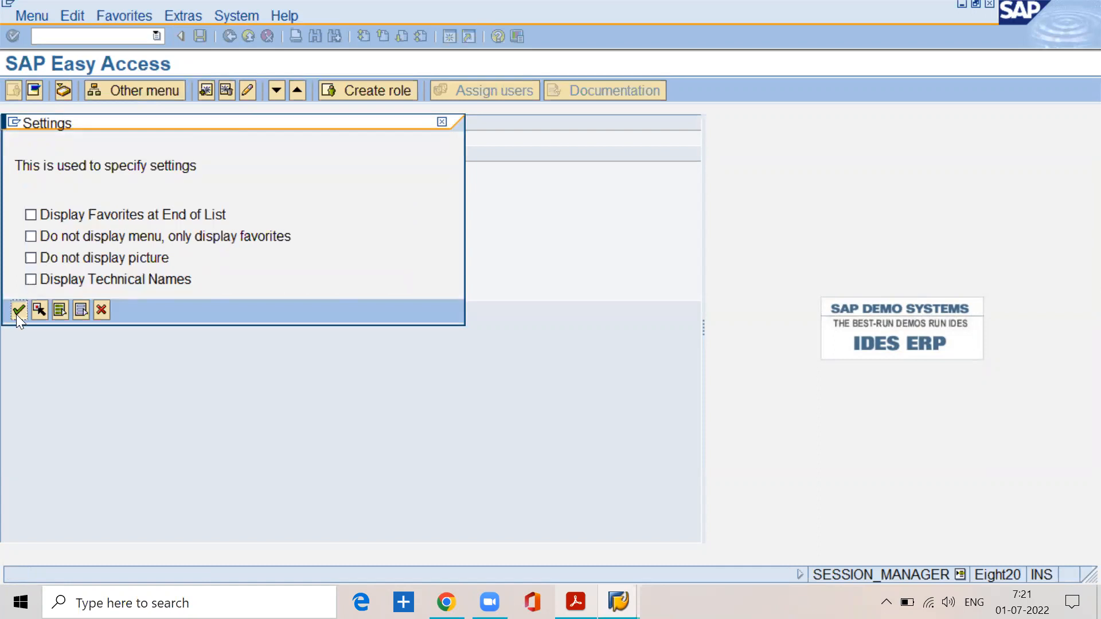
{"action": "left_click", "coordinate": [18, 310]}
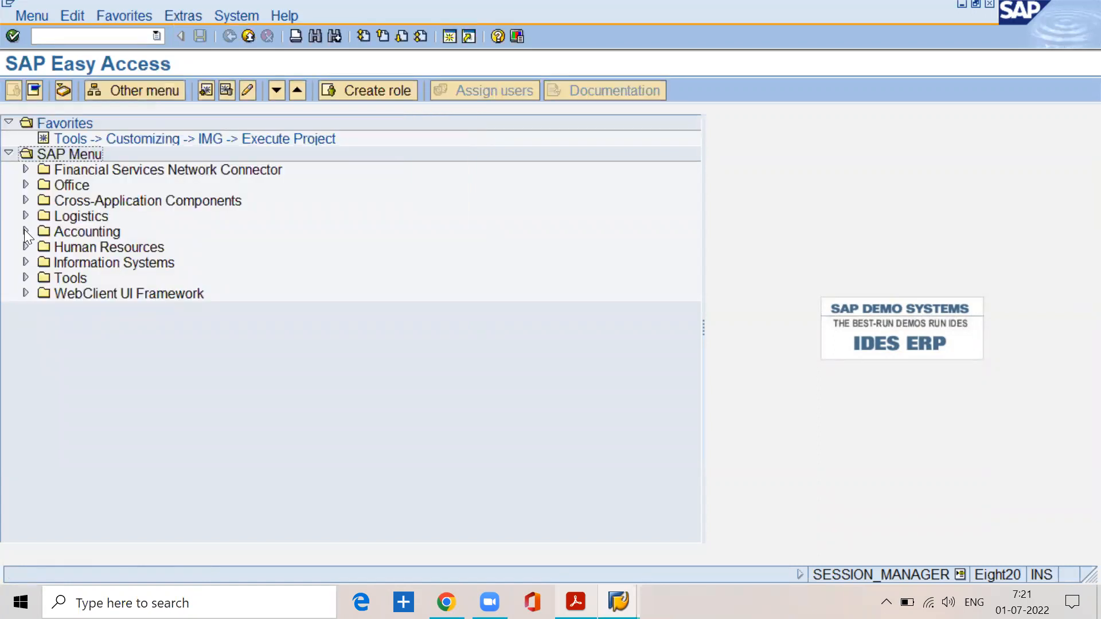
Step: Examine the Document Entry transactions under Accounting, Financial Accounting, General Ledger without technical names, and collapse the folders again
{"action": "left_click", "coordinate": [25, 231]}
{"action": "left_click", "coordinate": [43, 247]}
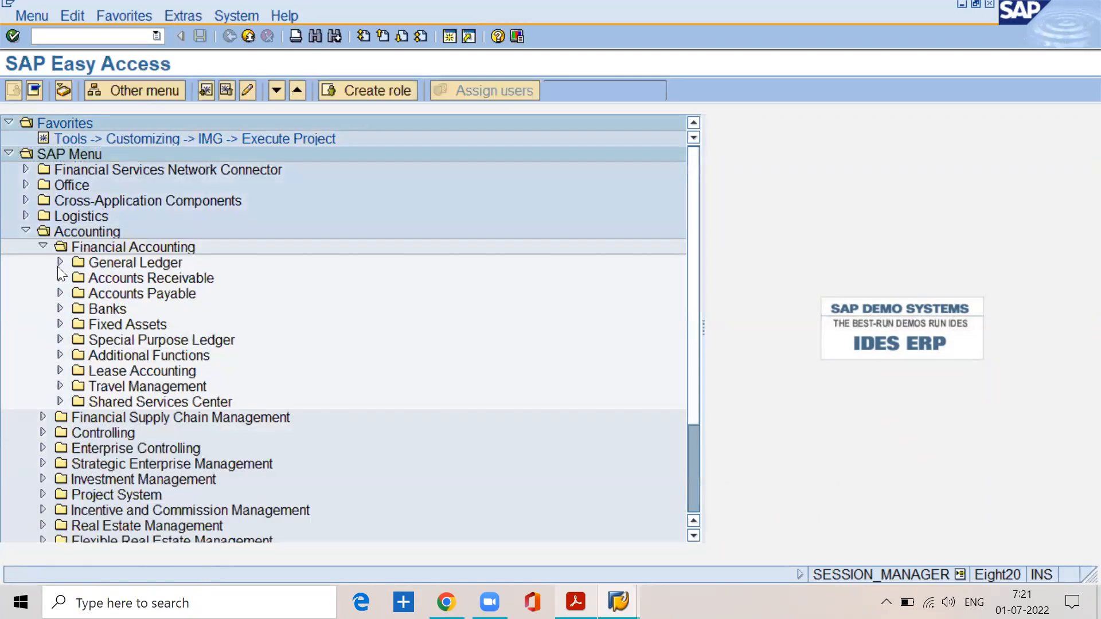
{"action": "left_click", "coordinate": [59, 262]}
{"action": "left_click", "coordinate": [77, 278]}
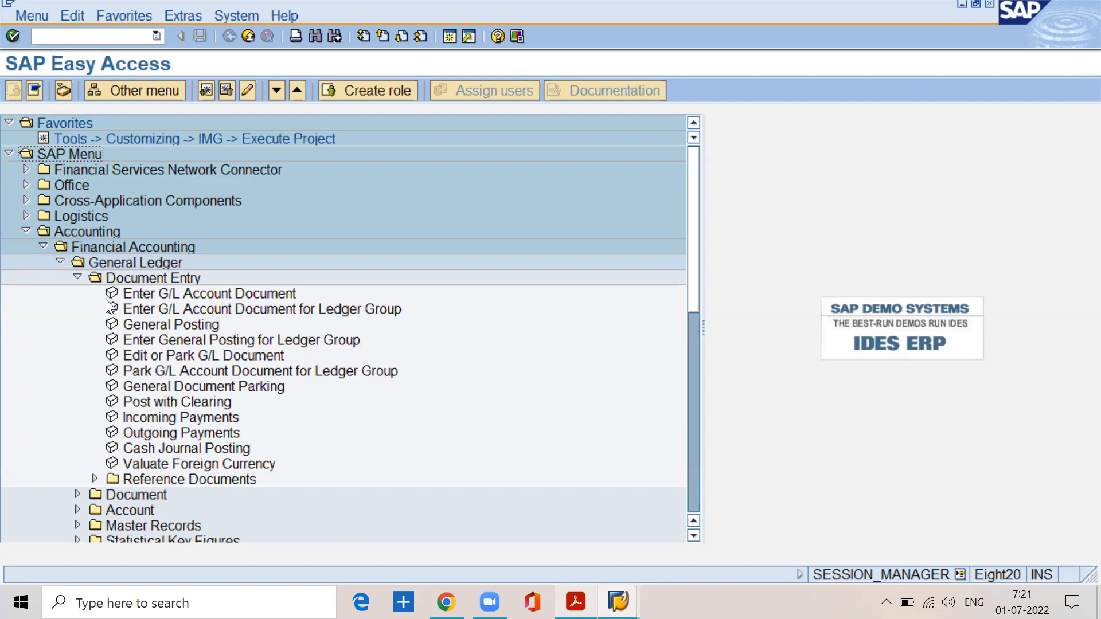
{"action": "left_click", "coordinate": [77, 278]}
{"action": "left_click", "coordinate": [59, 262]}
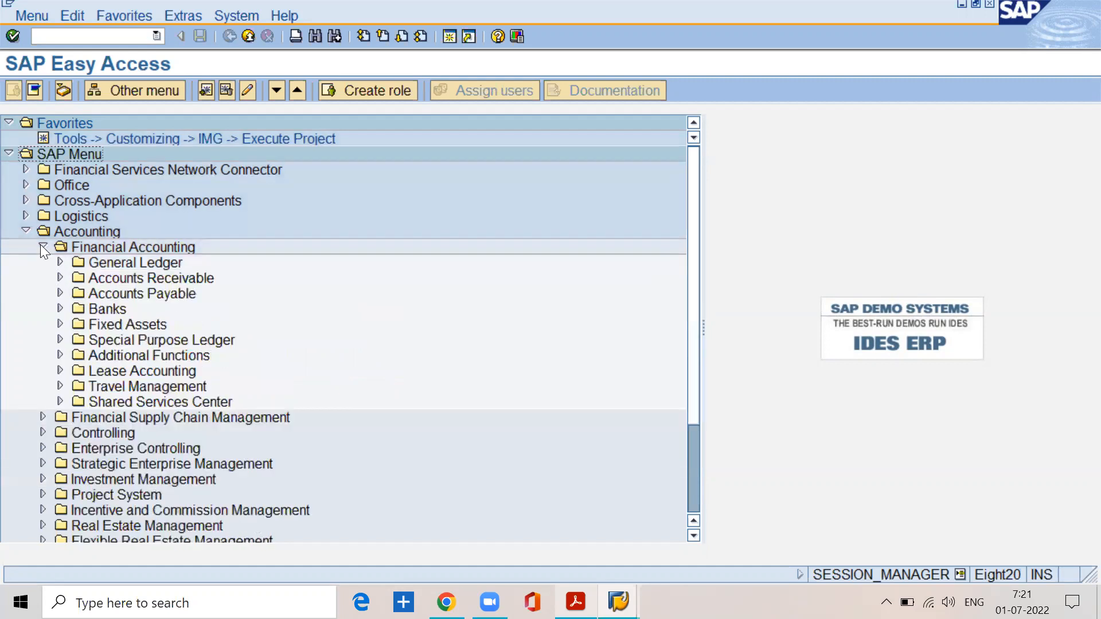
{"action": "left_click", "coordinate": [41, 246]}
{"action": "left_click", "coordinate": [25, 232]}
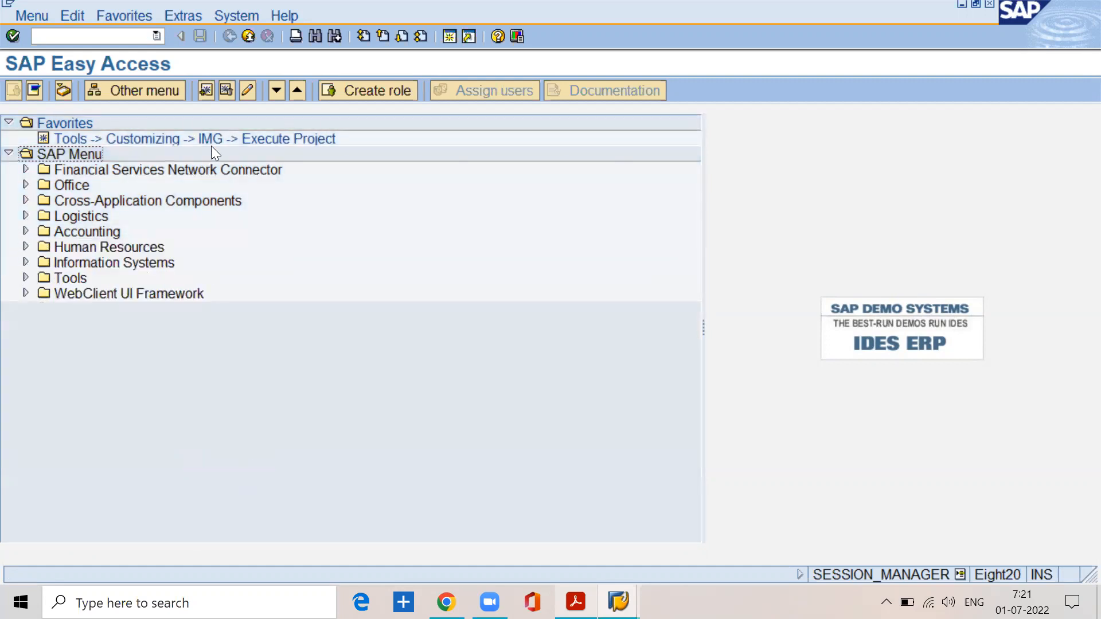
Step: Turn on Display Technical Names in the SAP Easy Access settings
{"action": "left_click", "coordinate": [178, 22]}
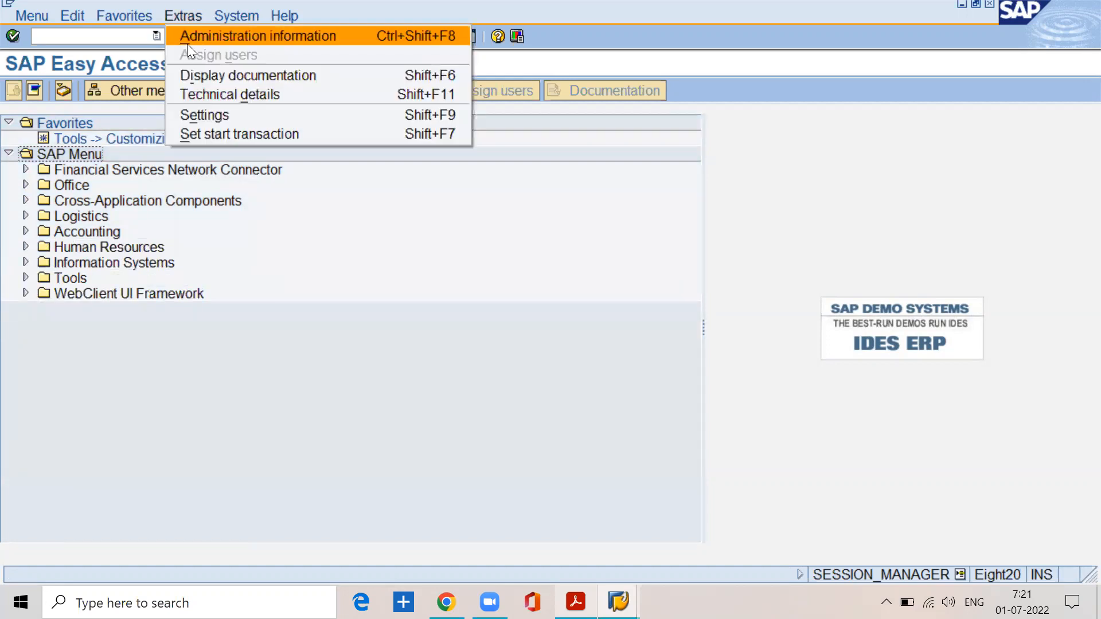
{"action": "left_click", "coordinate": [187, 115]}
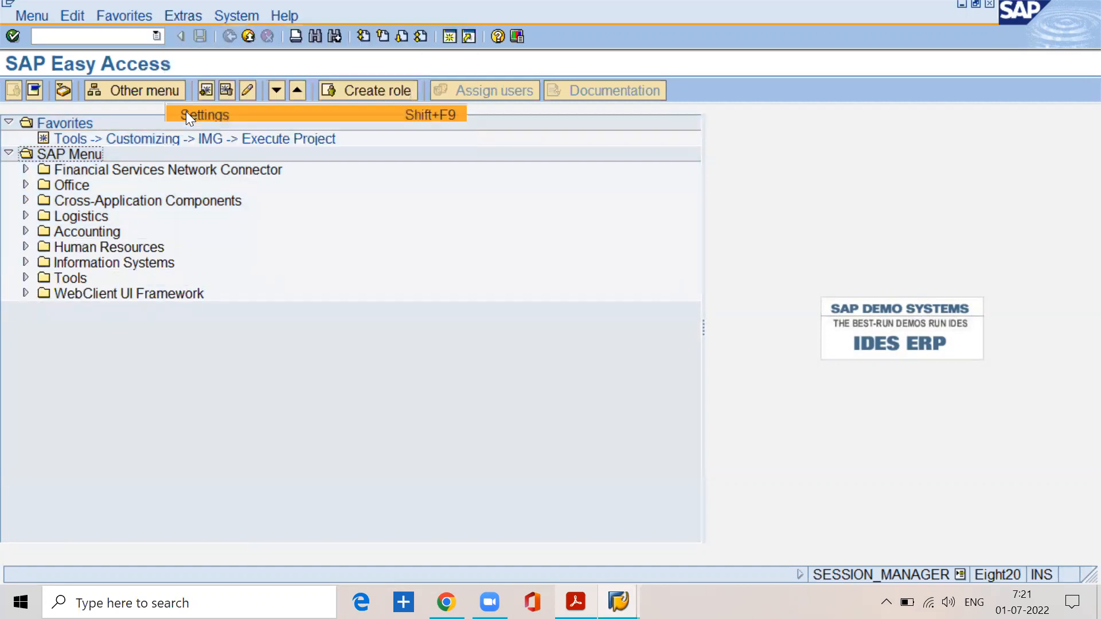
{"action": "left_click", "coordinate": [31, 279]}
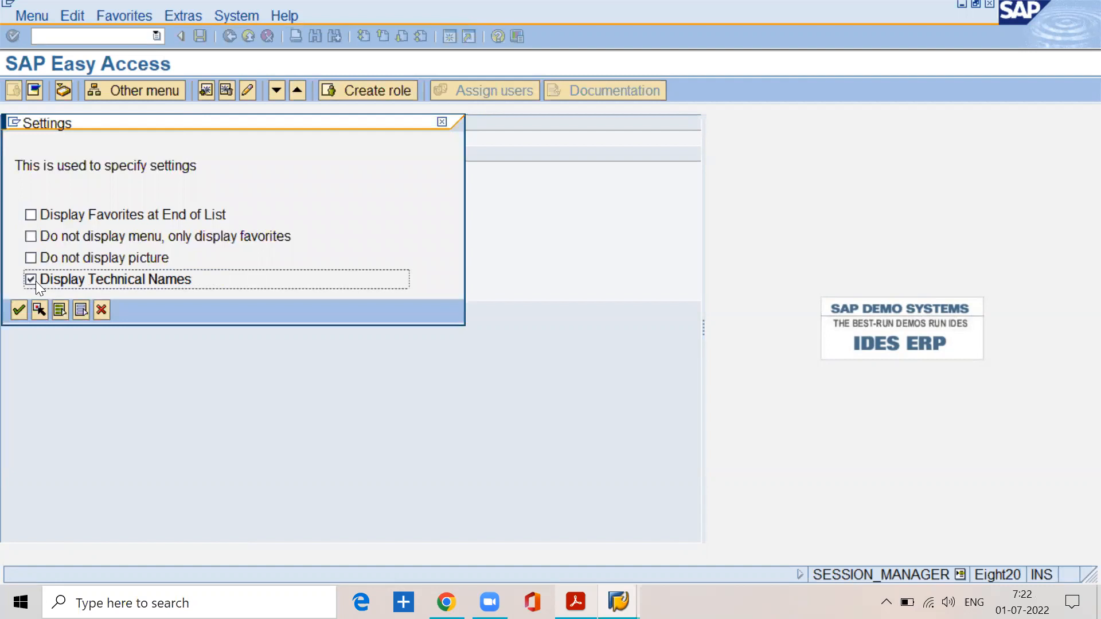
{"action": "left_click", "coordinate": [20, 308]}
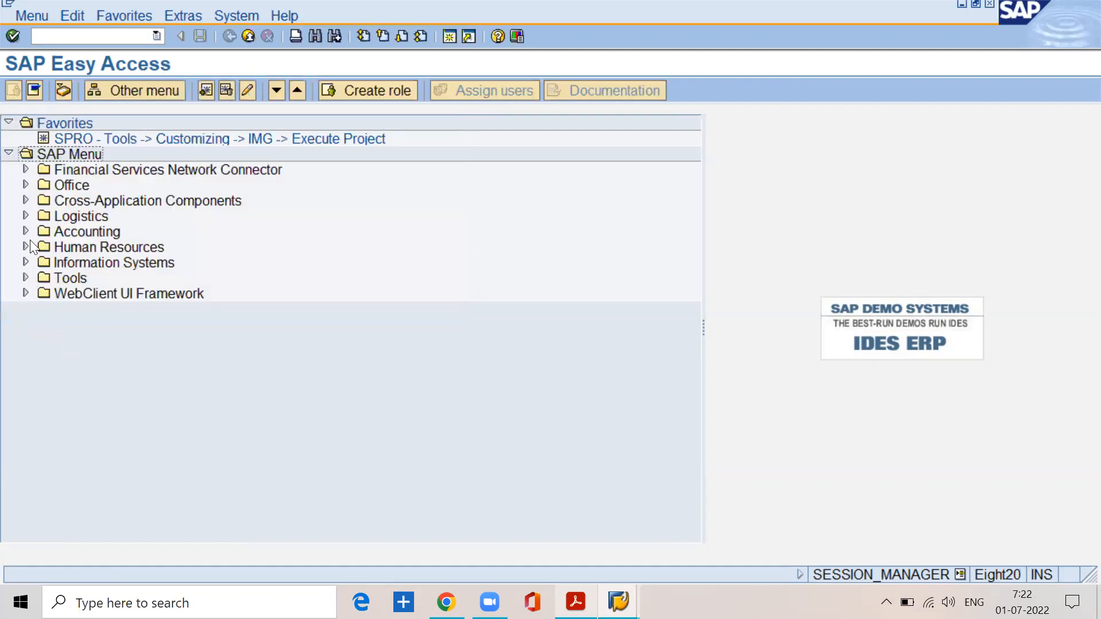
Step: Examine the transaction codes listed in the General Ledger Document Entry folder, and collapse the tree back to the top-level SAP Menu
{"action": "left_click", "coordinate": [25, 231]}
{"action": "left_click", "coordinate": [41, 247]}
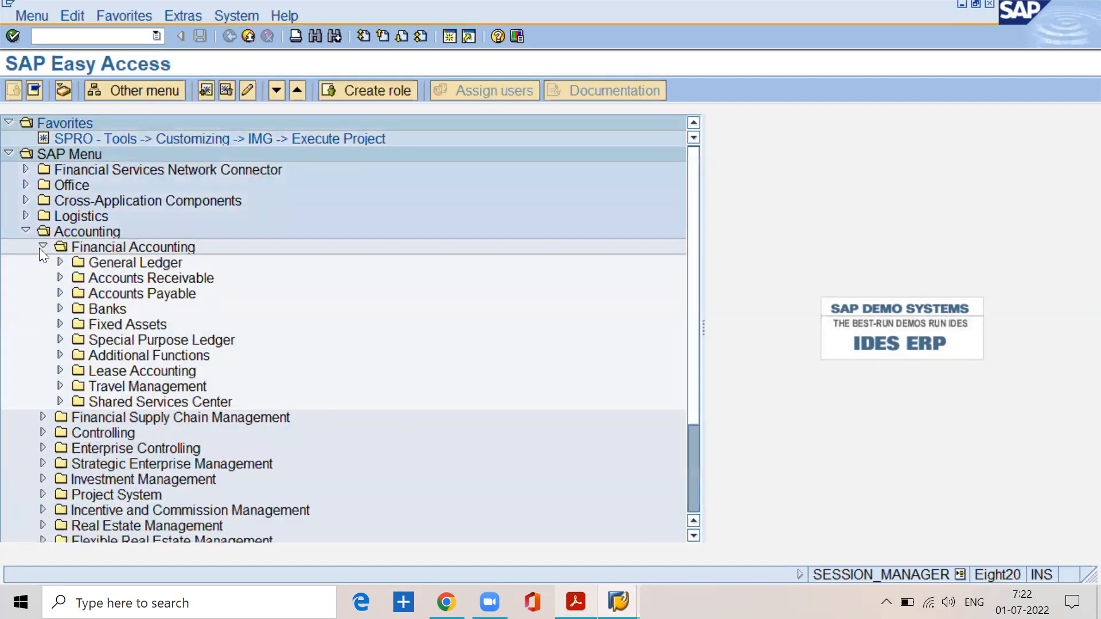
{"action": "left_click", "coordinate": [59, 264]}
{"action": "left_click", "coordinate": [71, 279]}
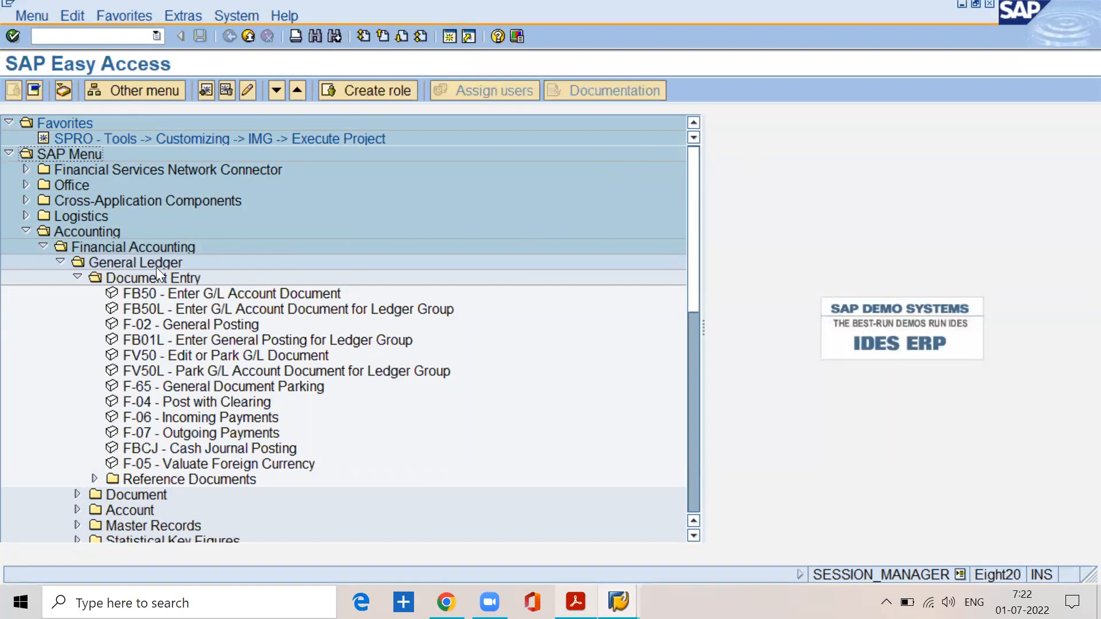
{"action": "left_click", "coordinate": [58, 261]}
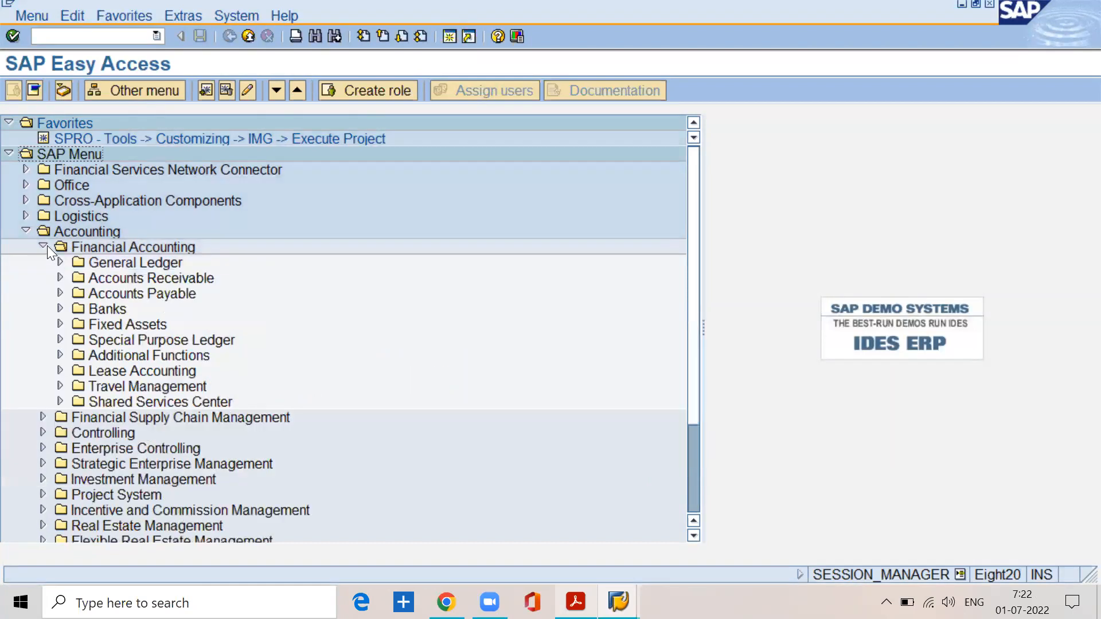
{"action": "left_click", "coordinate": [44, 247]}
{"action": "left_click", "coordinate": [24, 231]}
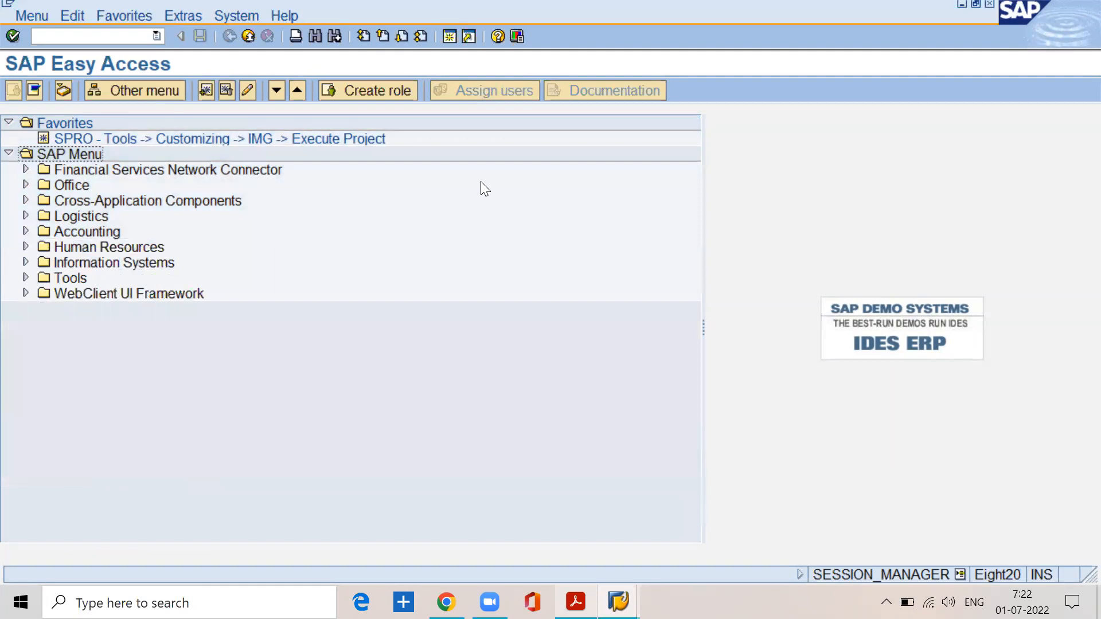
Step: Open the SAP Customizing Implementation Guide from the SPRO entry in the favorites
{"action": "key", "text": "alt+Tab"}
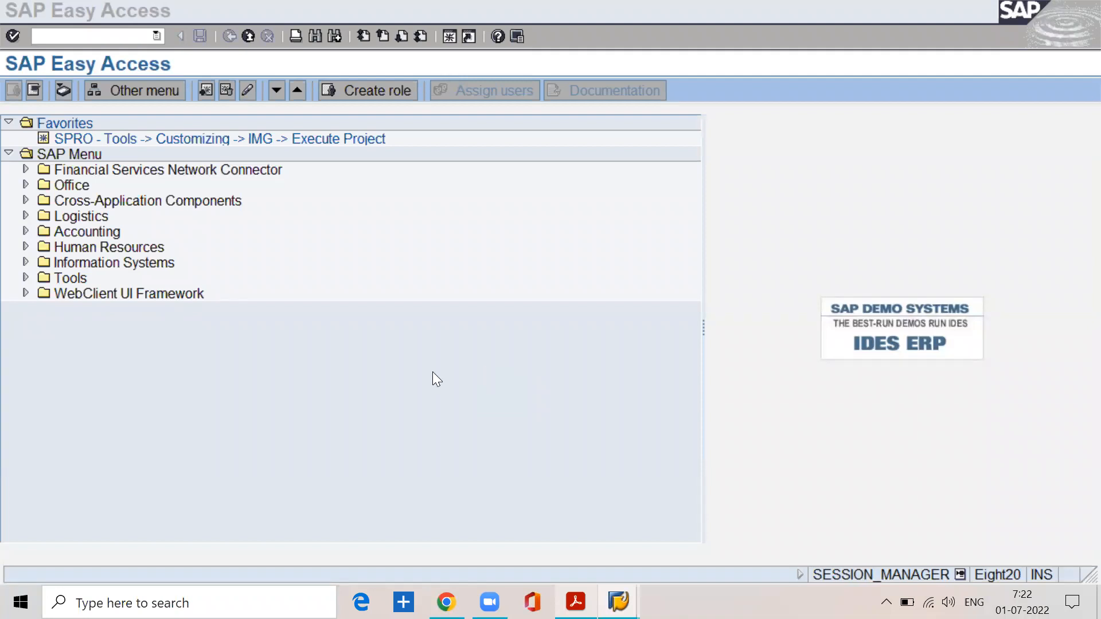
{"action": "double_click", "coordinate": [149, 138]}
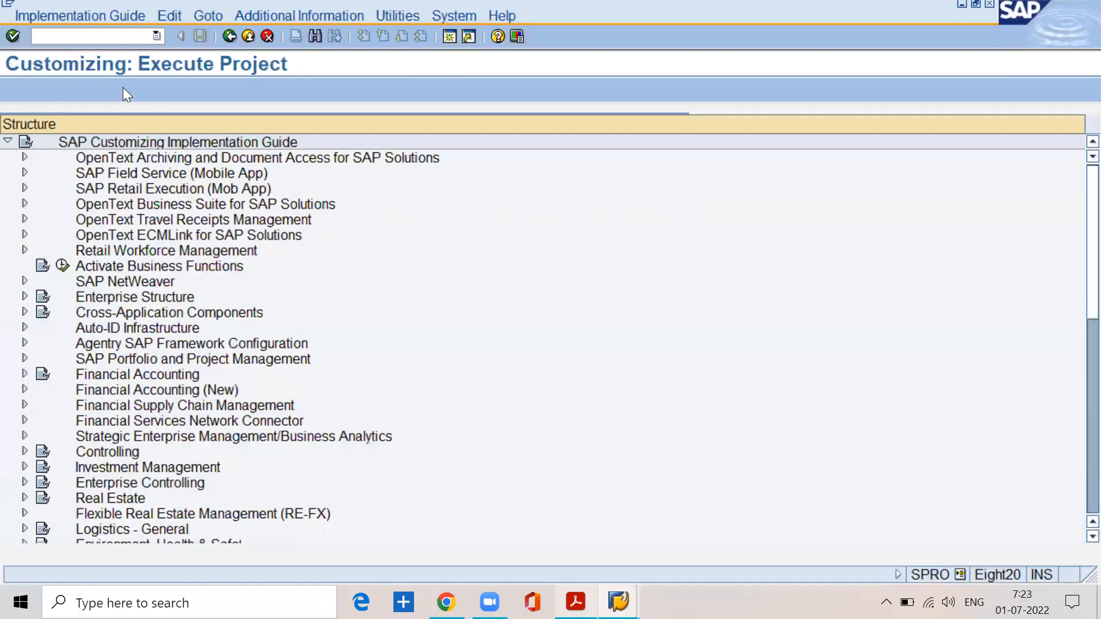
Step: Search the implementation guide structure for "company code", look over the hits and close the hit list
{"action": "left_click", "coordinate": [314, 36]}
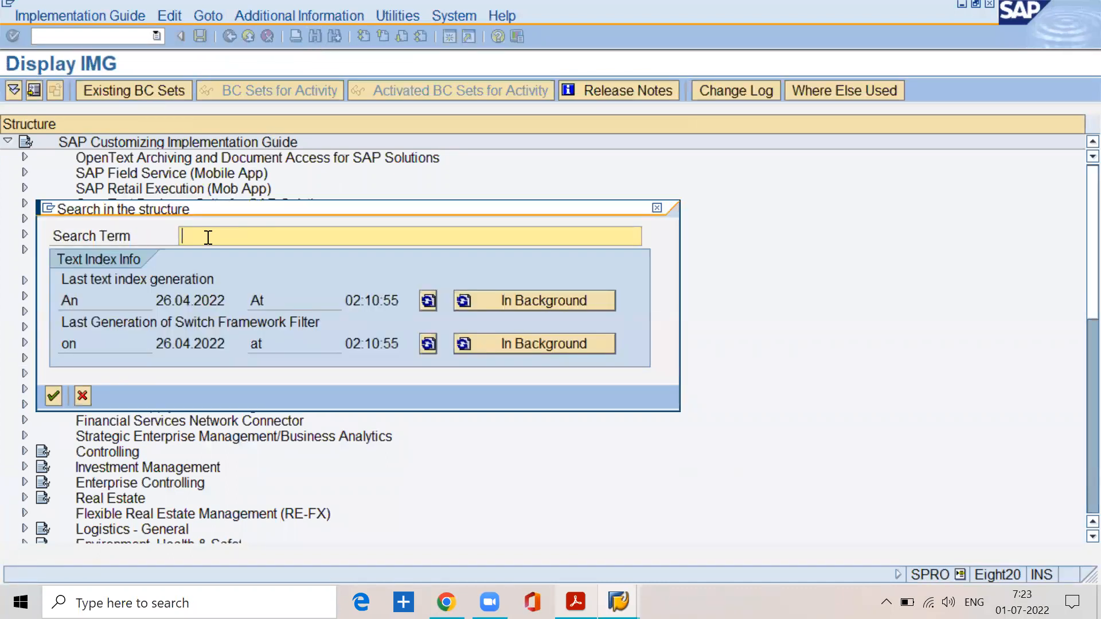
{"action": "type", "text": "compnay code"}
{"action": "key", "text": "BackSpace"}
{"action": "key", "text": "BackSpace"}
{"action": "key", "text": "BackSpace"}
{"action": "key", "text": "BackSpace"}
{"action": "key", "text": "BackSpace"}
{"action": "key", "text": "BackSpace"}
{"action": "key", "text": "BackSpace"}
{"action": "key", "text": "BackSpace"}
{"action": "type", "text": "any code"}
{"action": "left_click", "coordinate": [53, 397]}
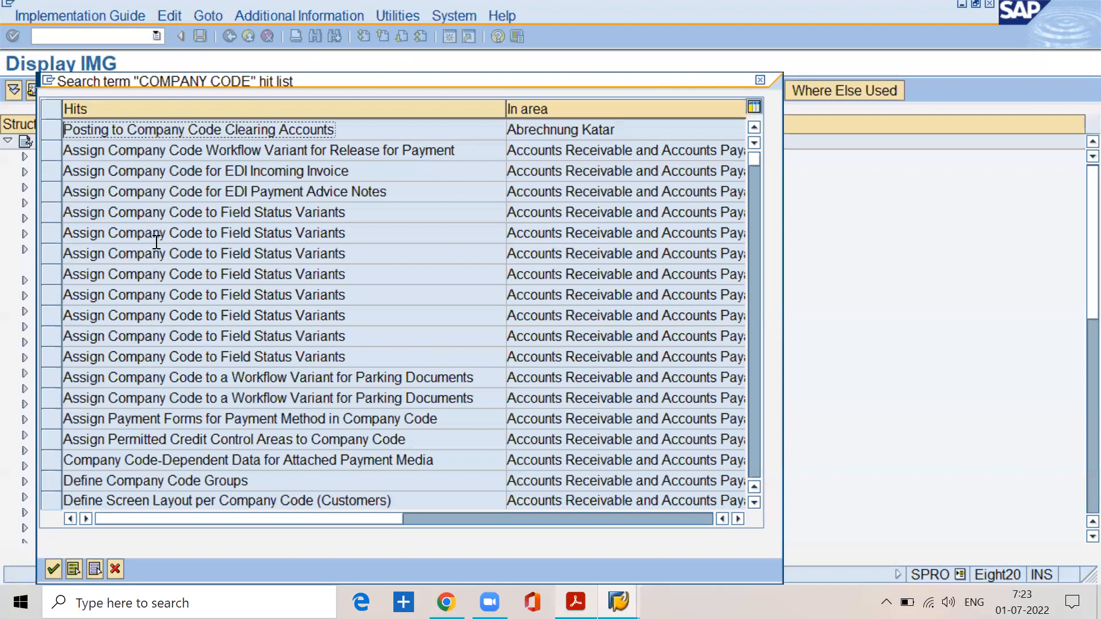
{"action": "left_click", "coordinate": [156, 274]}
{"action": "left_click", "coordinate": [155, 313]}
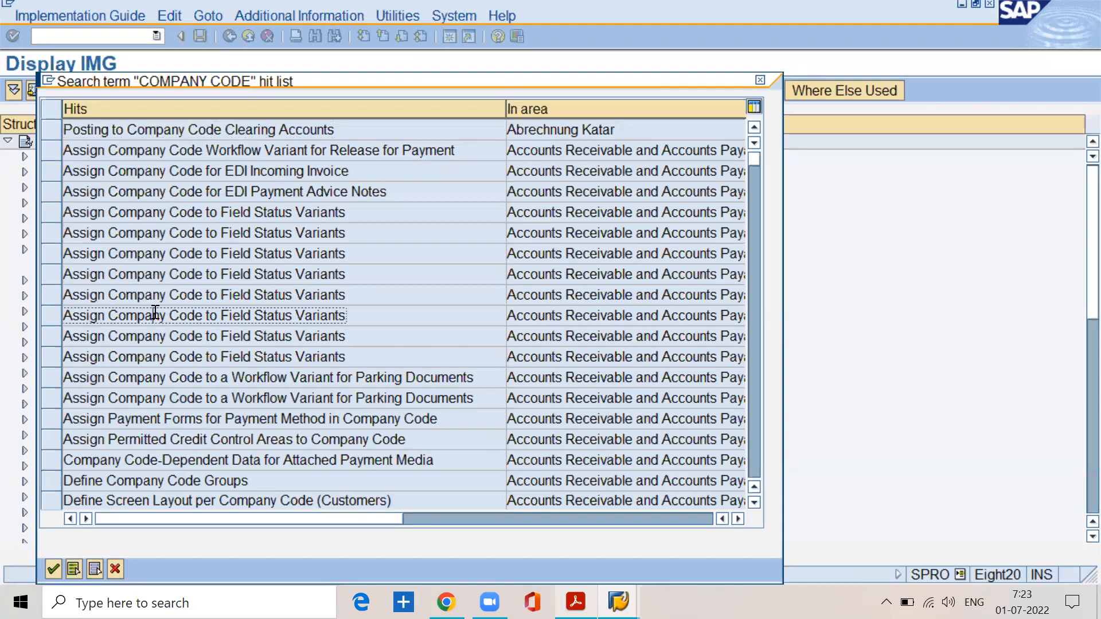
{"action": "left_click", "coordinate": [115, 569]}
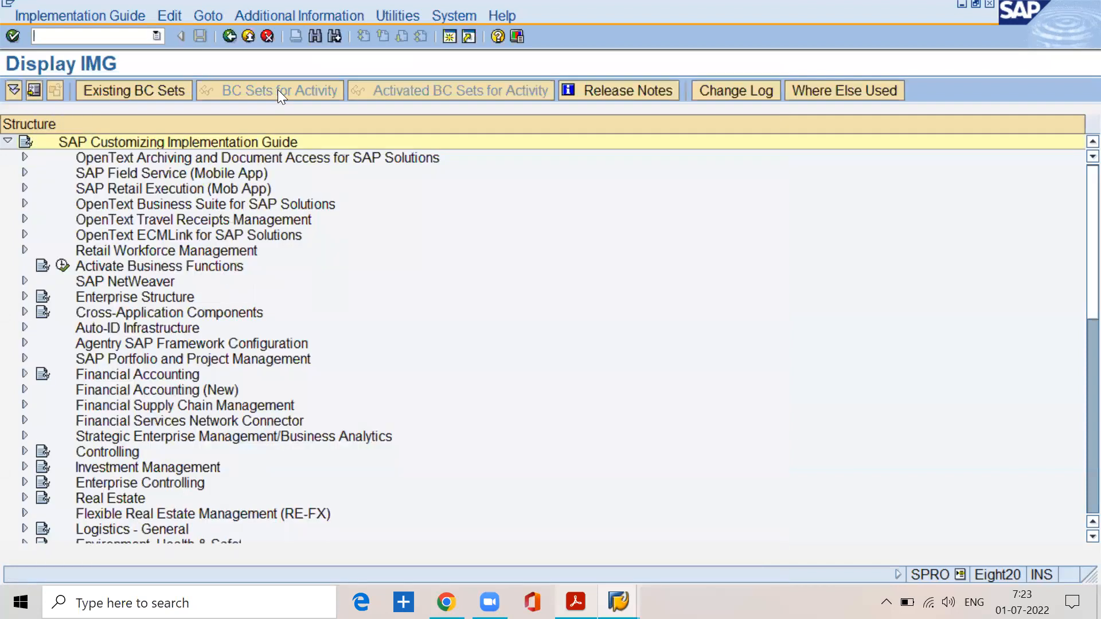
Step: Search the implementation guide structure for "define company code", review the hits and close the hit list
{"action": "left_click", "coordinate": [315, 36]}
{"action": "left_click", "coordinate": [295, 234]}
{"action": "key", "text": "BackSpace"}
{"action": "key", "text": "BackSpace"}
{"action": "key", "text": "BackSpace"}
{"action": "key", "text": "BackSpace"}
{"action": "key", "text": "BackSpace"}
{"action": "key", "text": "BackSpace"}
{"action": "key", "text": "BackSpace"}
{"action": "key", "text": "BackSpace"}
{"action": "key", "text": "BackSpace"}
{"action": "key", "text": "BackSpace"}
{"action": "key", "text": "BackSpace"}
{"action": "key", "text": "BackSpace"}
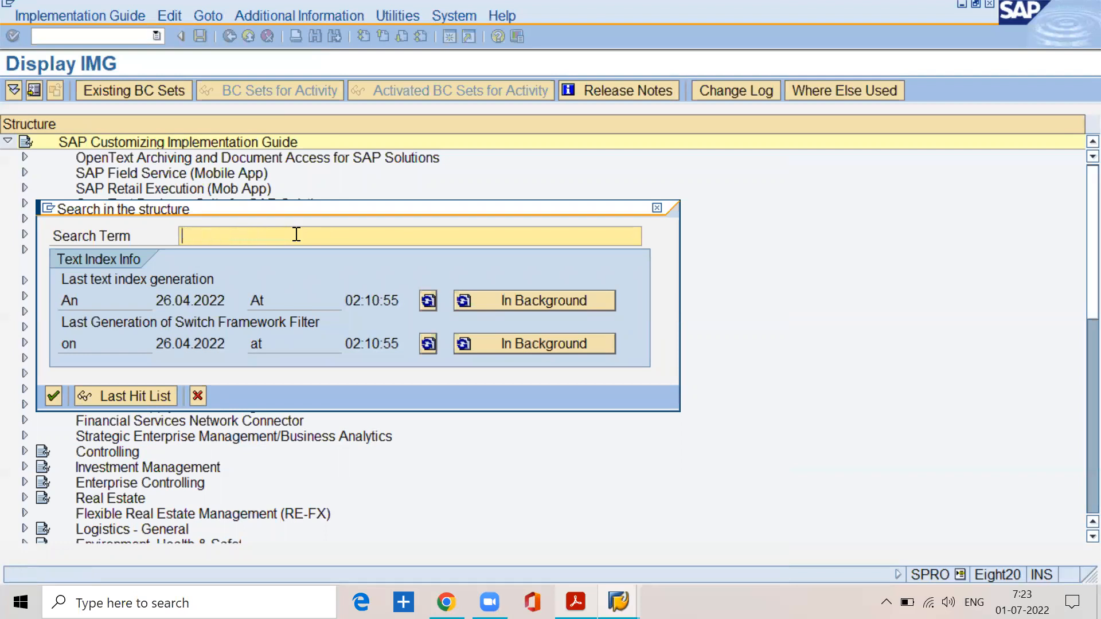
{"action": "type", "text": "define company coe"}
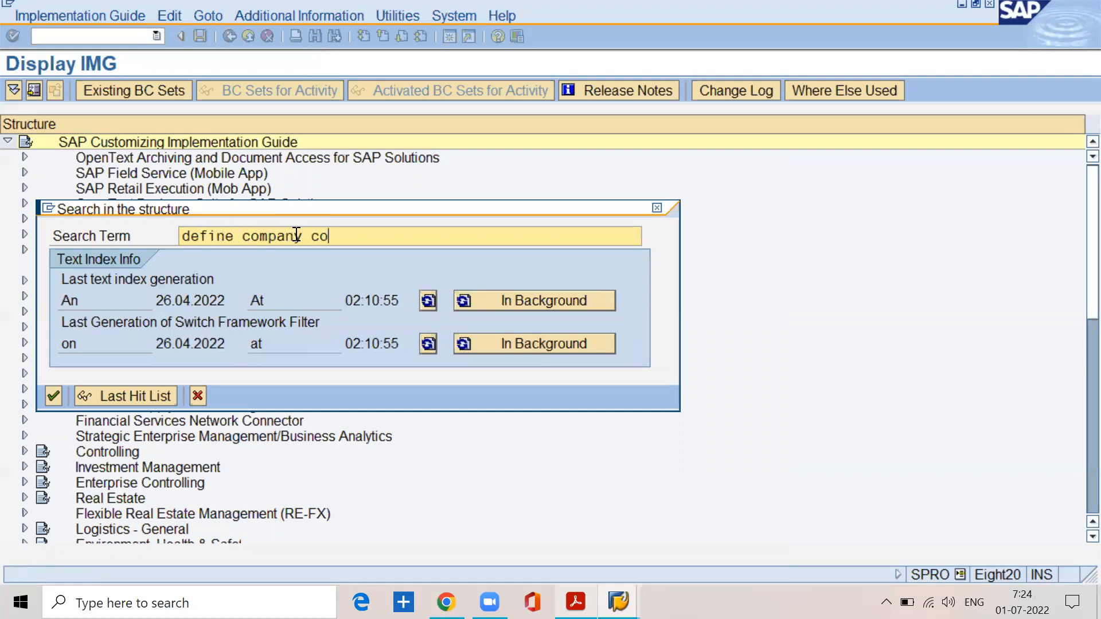
{"action": "key", "text": "BackSpace"}
{"action": "type", "text": "de"}
{"action": "left_click", "coordinate": [54, 395]}
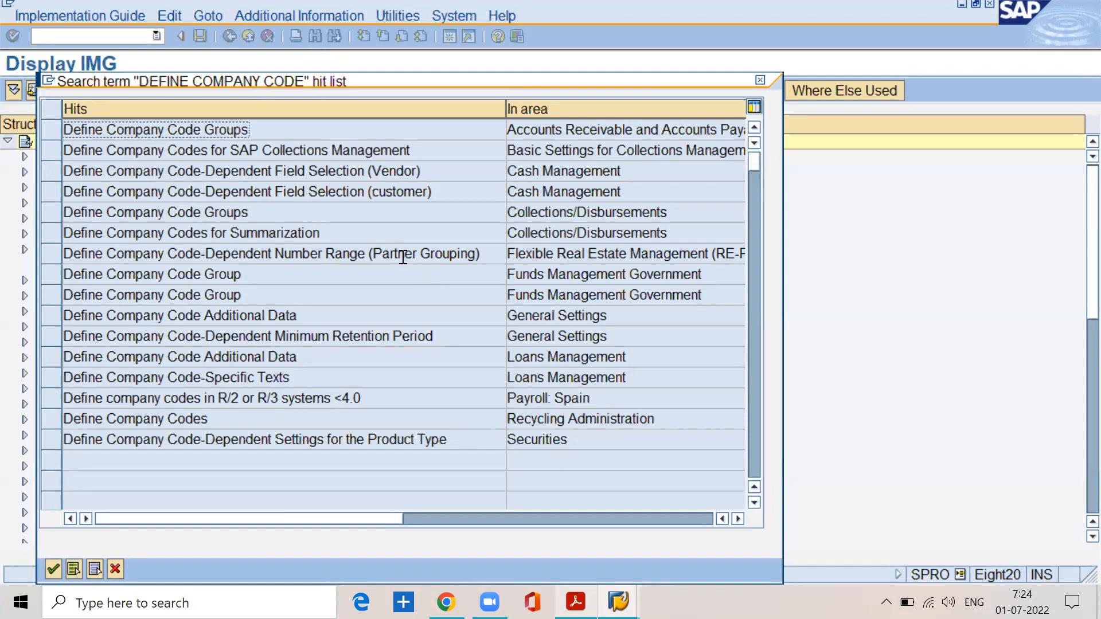
{"action": "left_click", "coordinate": [110, 568]}
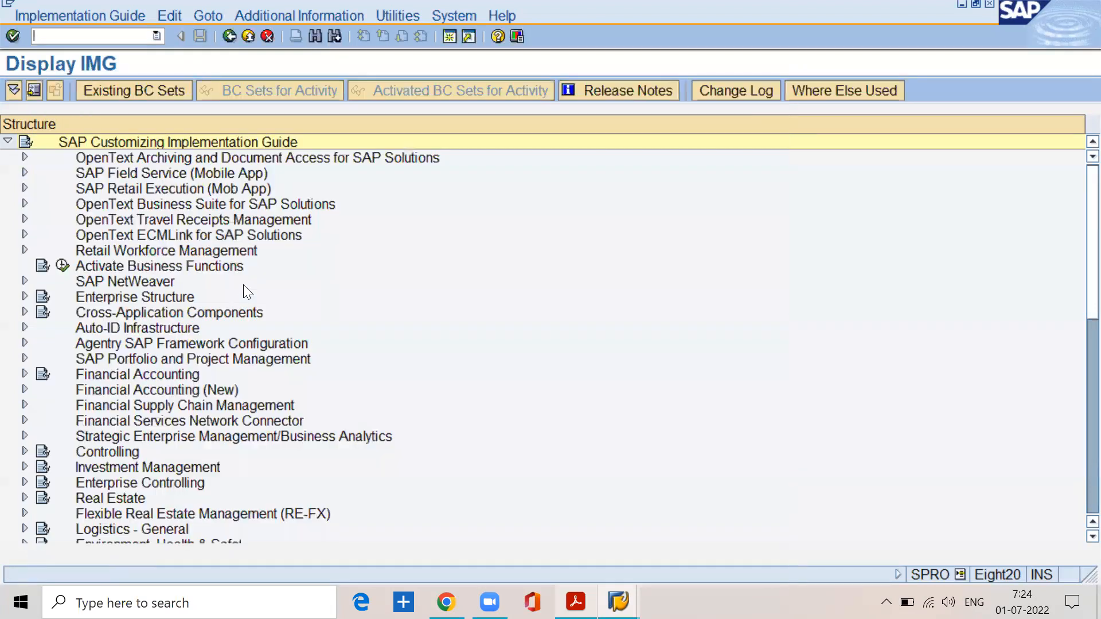
Step: Search the implementation guide structure for "DEFINE COMPANY"
{"action": "left_click", "coordinate": [310, 38]}
{"action": "key", "text": "BackSpace"}
{"action": "key", "text": "BackSpace"}
{"action": "key", "text": "BackSpace"}
{"action": "key", "text": "BackSpace"}
{"action": "key", "text": "BackSpace"}
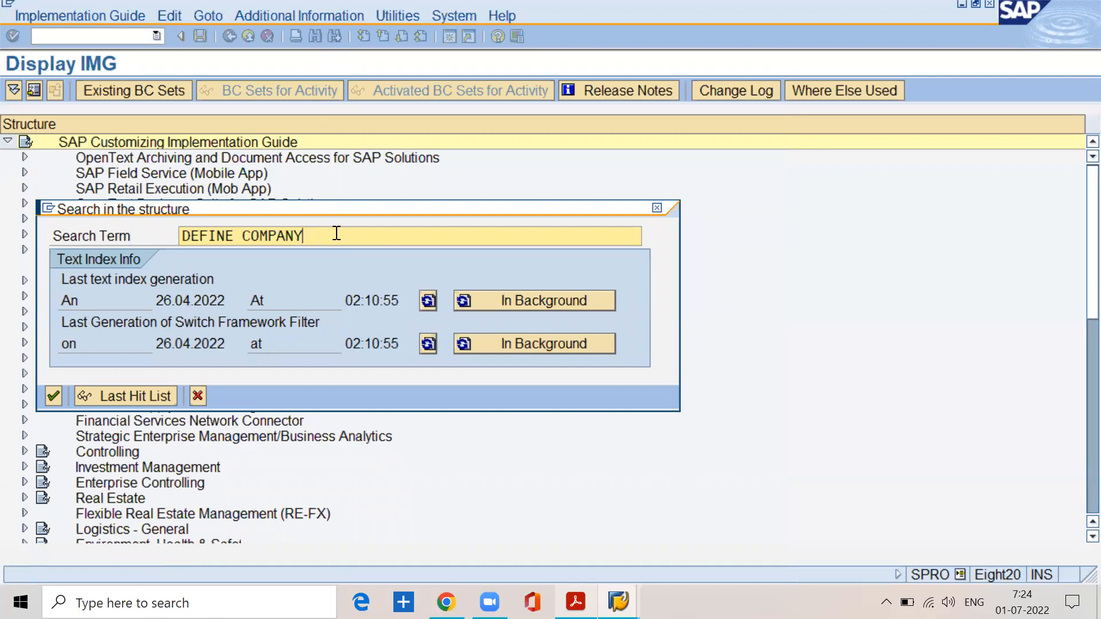
{"action": "left_click", "coordinate": [51, 397]}
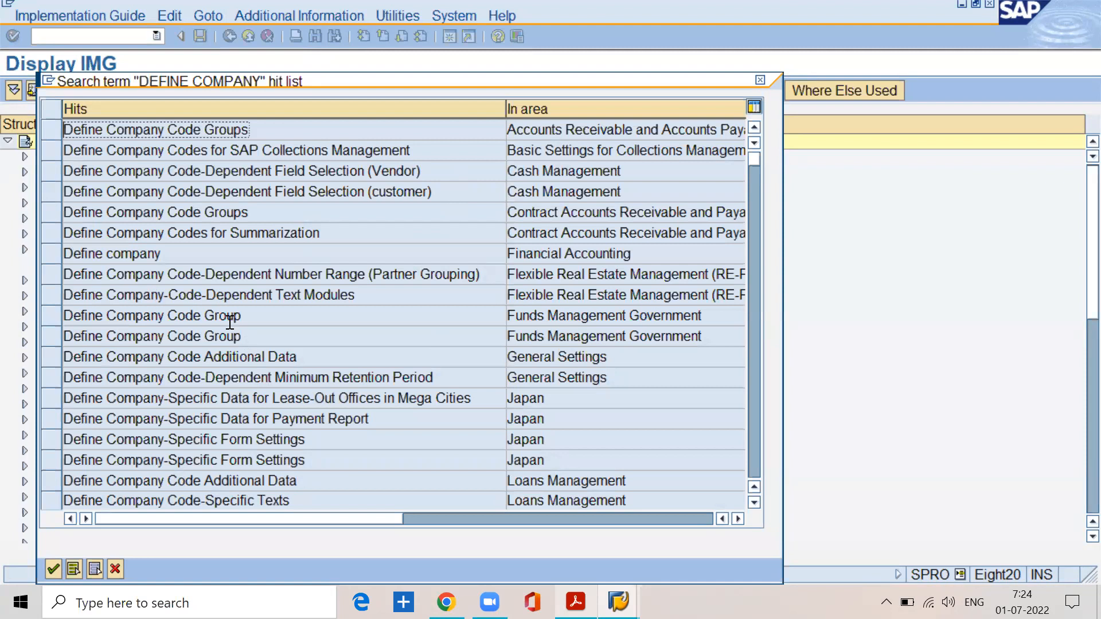
Step: Select the "Define company" hit in the Financial Accounting area and jump to its node in the implementation guide structure
{"action": "left_click", "coordinate": [625, 253]}
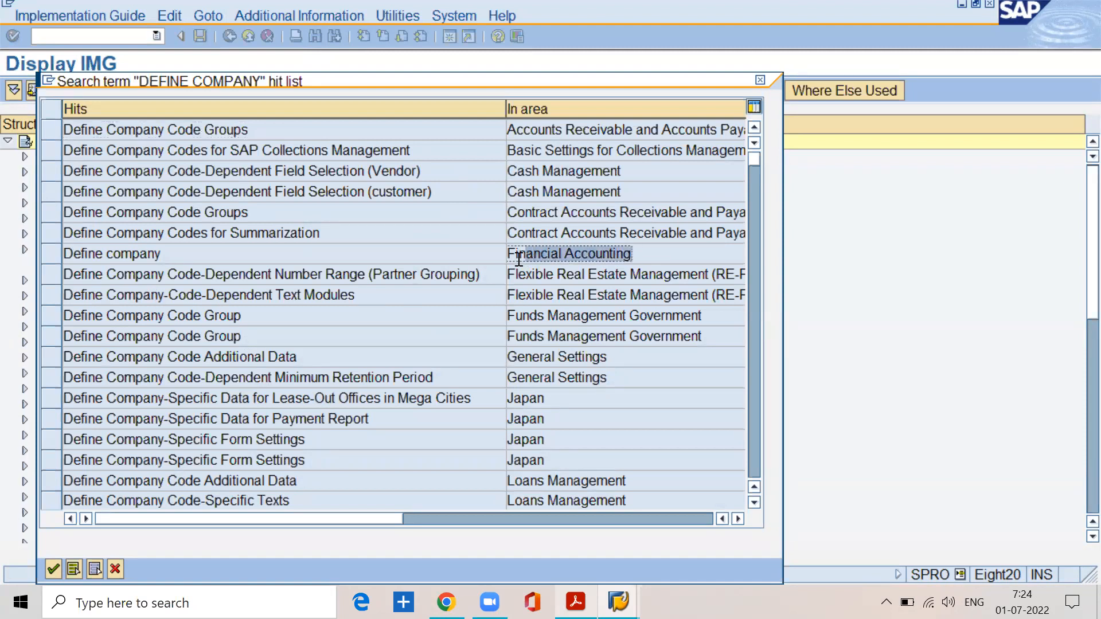
{"action": "left_click", "coordinate": [192, 255]}
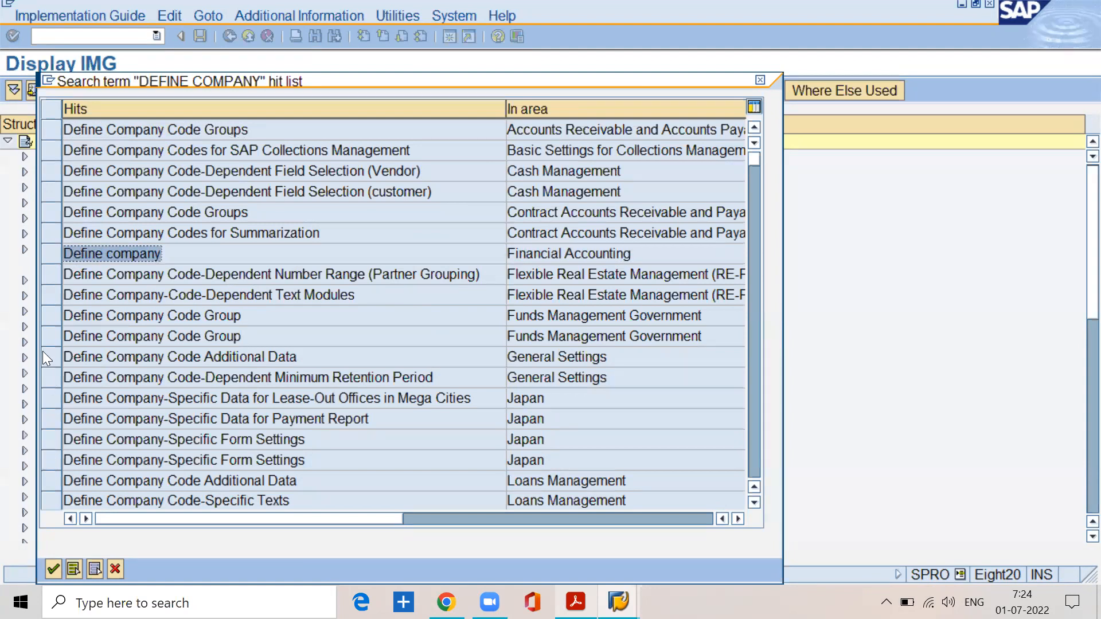
{"action": "left_click", "coordinate": [51, 256]}
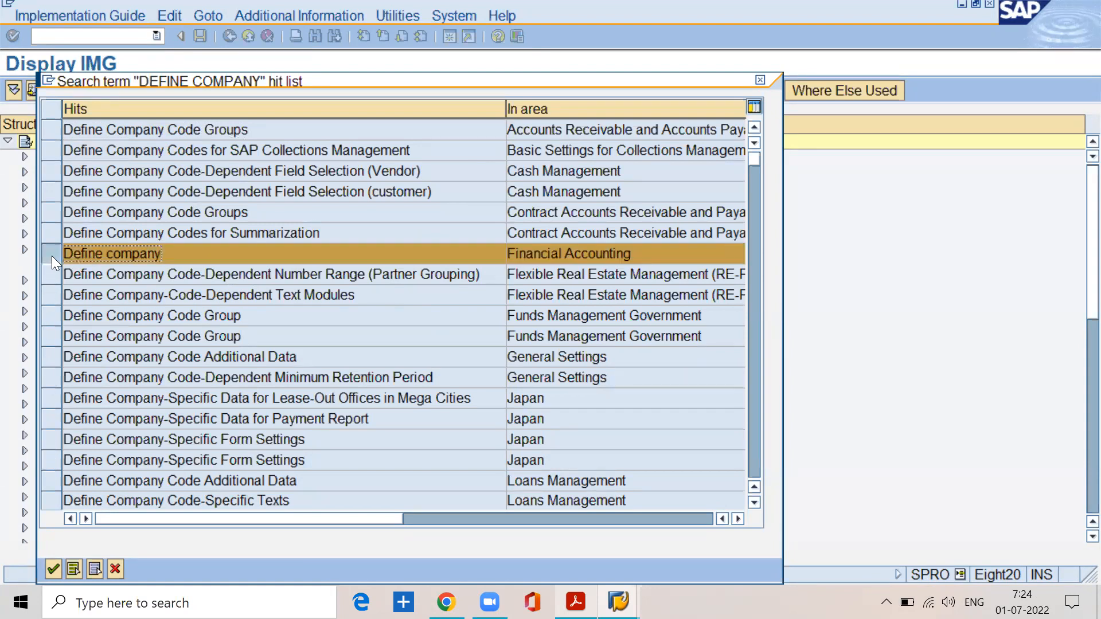
{"action": "left_click", "coordinate": [56, 569]}
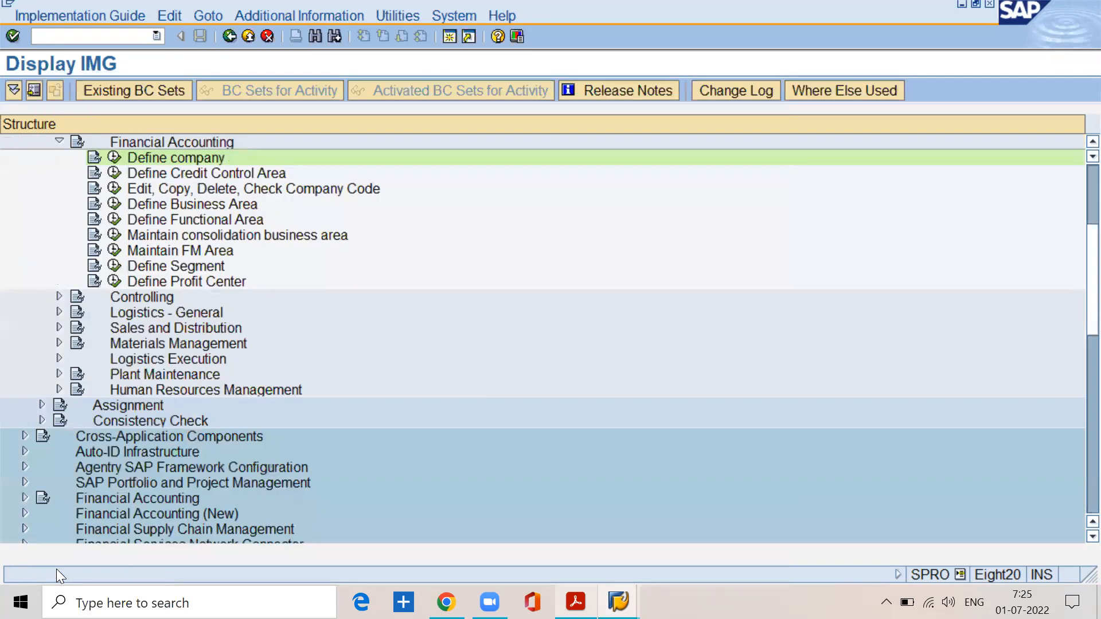
Step: Trace the path from Enterprise Structure through Definition and Financial Accounting to the "Edit, Copy, Delete, Check Company Code" activity
{"action": "scroll", "coordinate": [168, 378], "scroll_direction": "up", "scroll_amount": 3}
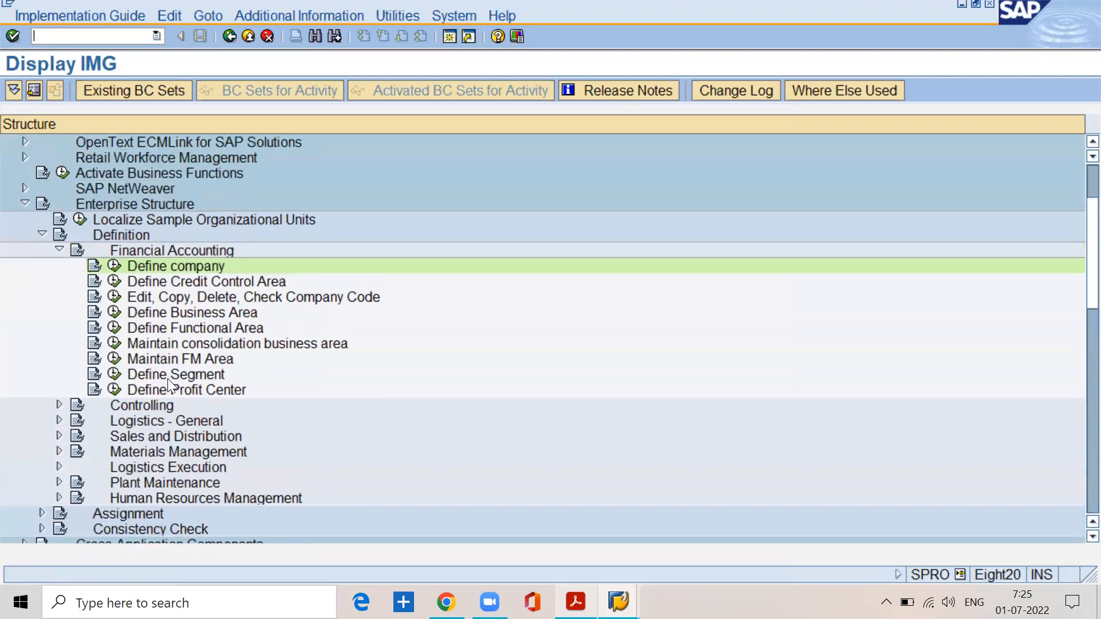
{"action": "scroll", "coordinate": [167, 378], "scroll_direction": "up", "scroll_amount": 2}
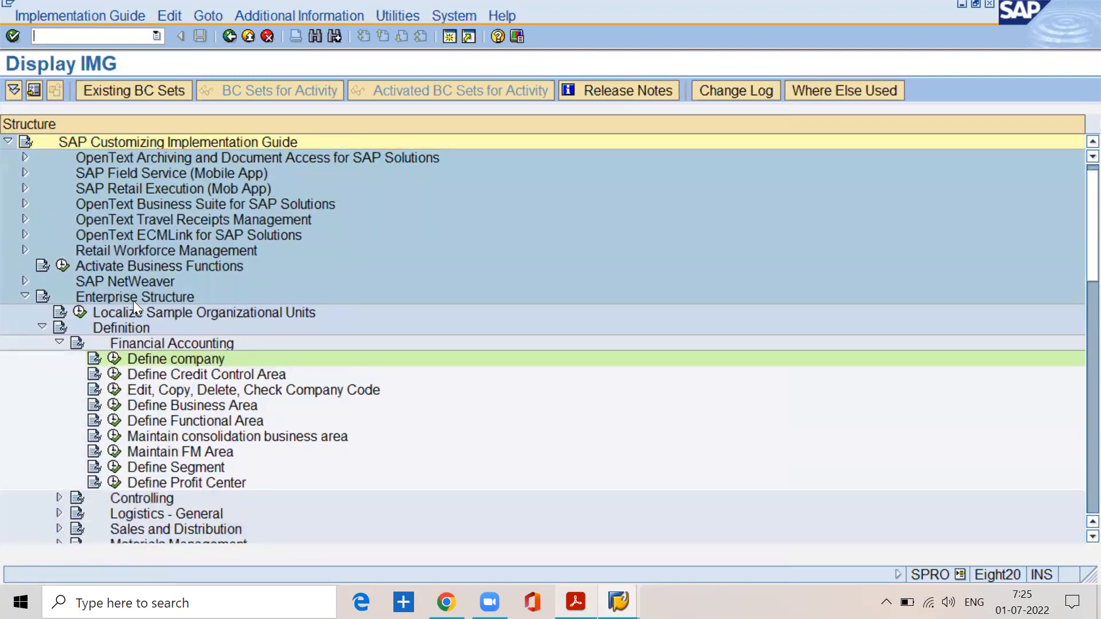
{"action": "left_click", "coordinate": [133, 299]}
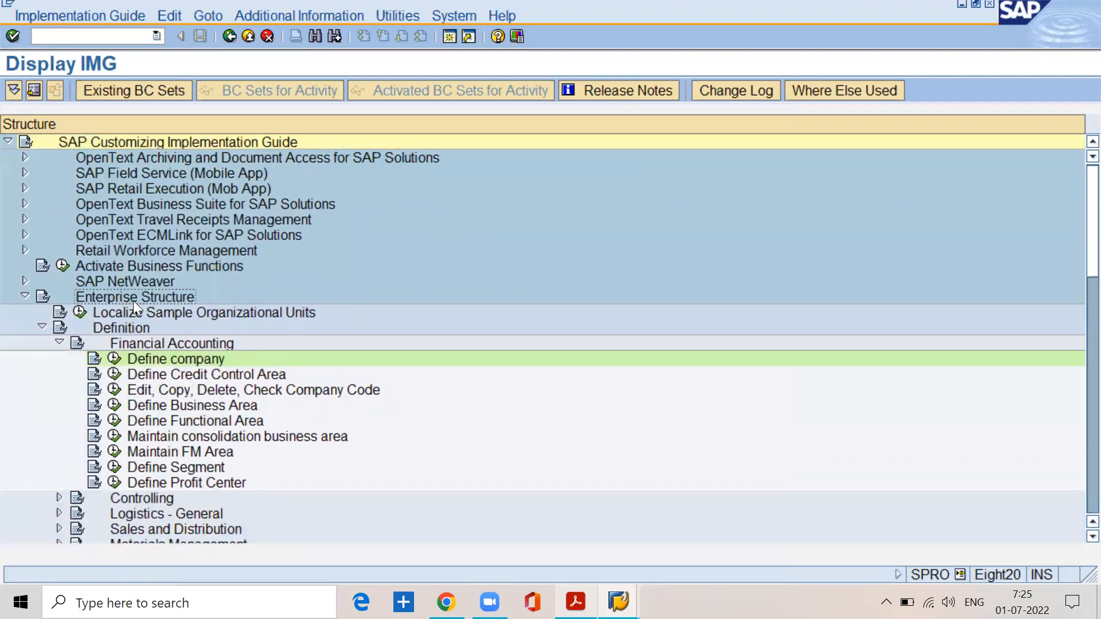
{"action": "left_click", "coordinate": [135, 343]}
{"action": "left_click", "coordinate": [141, 394]}
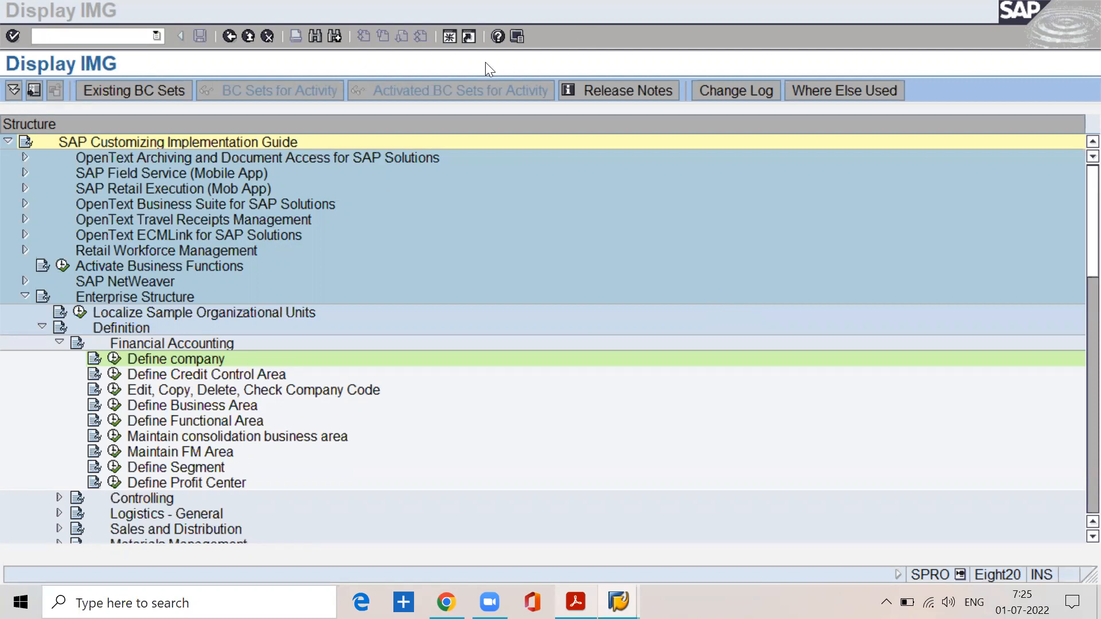
{"action": "left_click", "coordinate": [572, 120]}
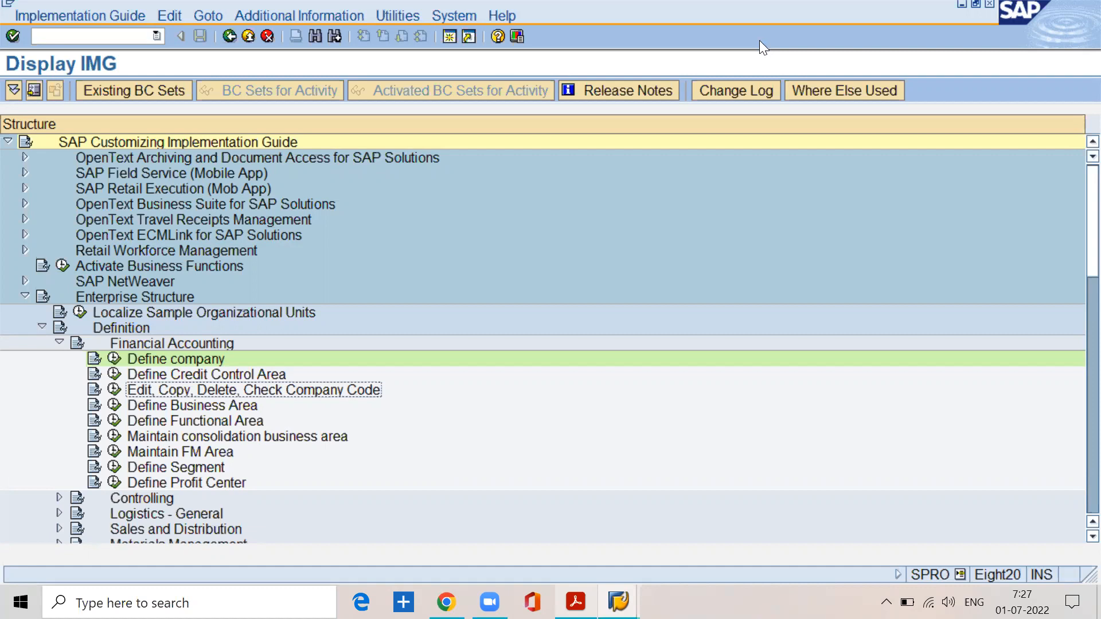
{"action": "key", "text": "alt+Tab"}
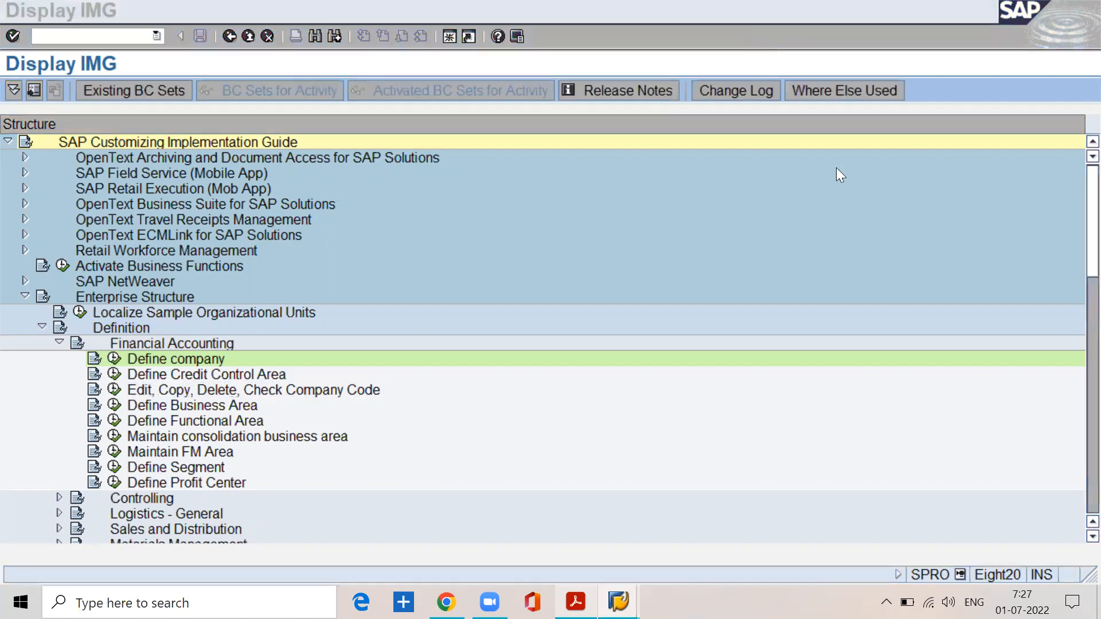